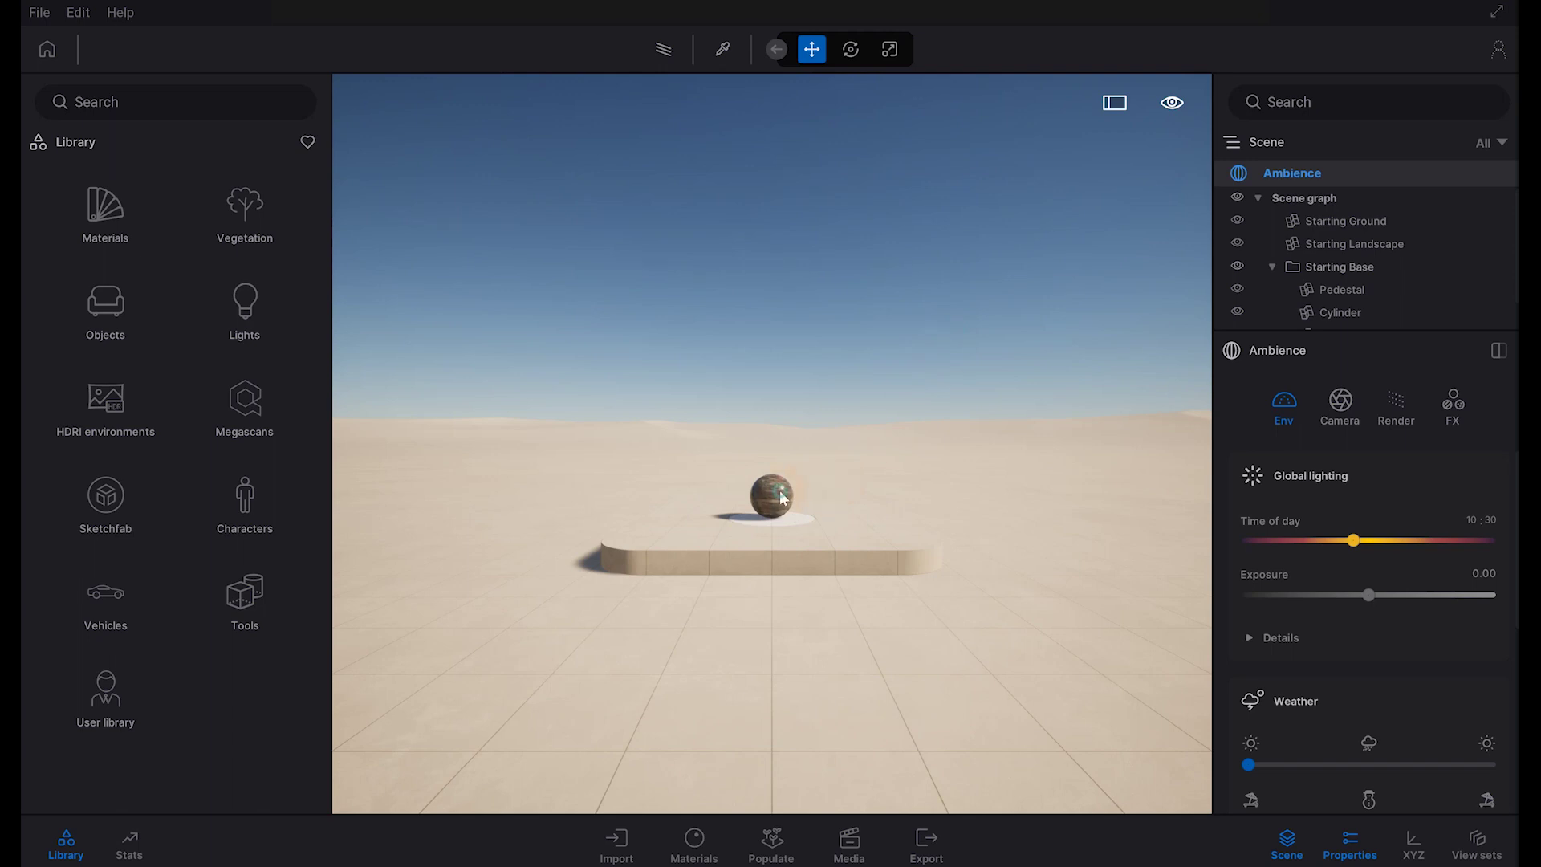
pyautogui.hotkey('ctrl', 'z')
pyautogui.hotkey('ctrl', 'z')
pyautogui.hotkey('ctrl', 'z')
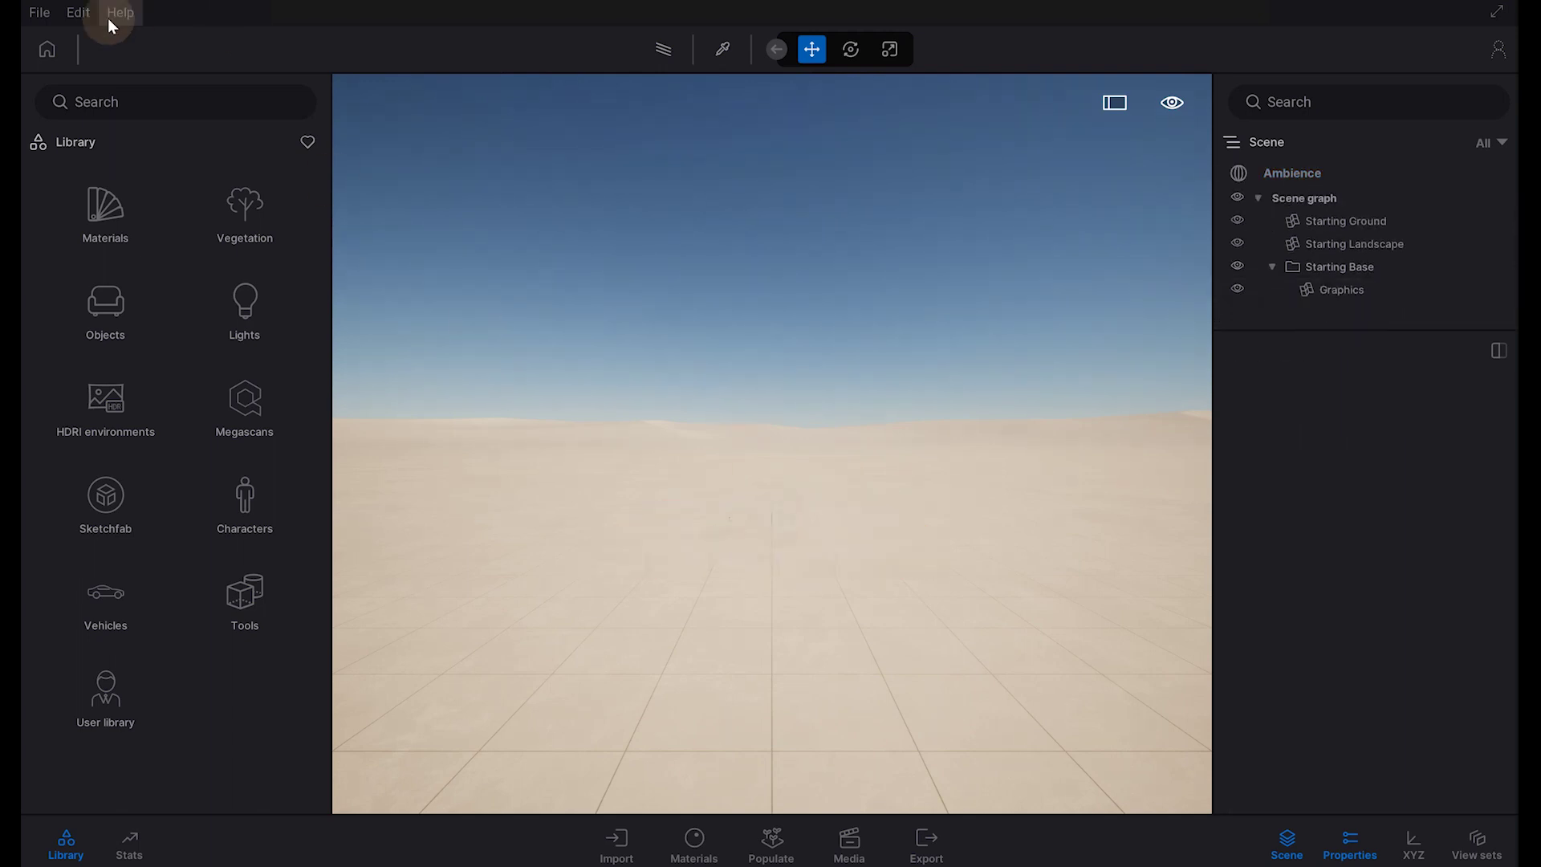
# Remove the starter sphere, cylinder and pedestal, set quality to Medium, and open Geometry import.
pyautogui.click(91, 18)
pyautogui.click(137, 282)
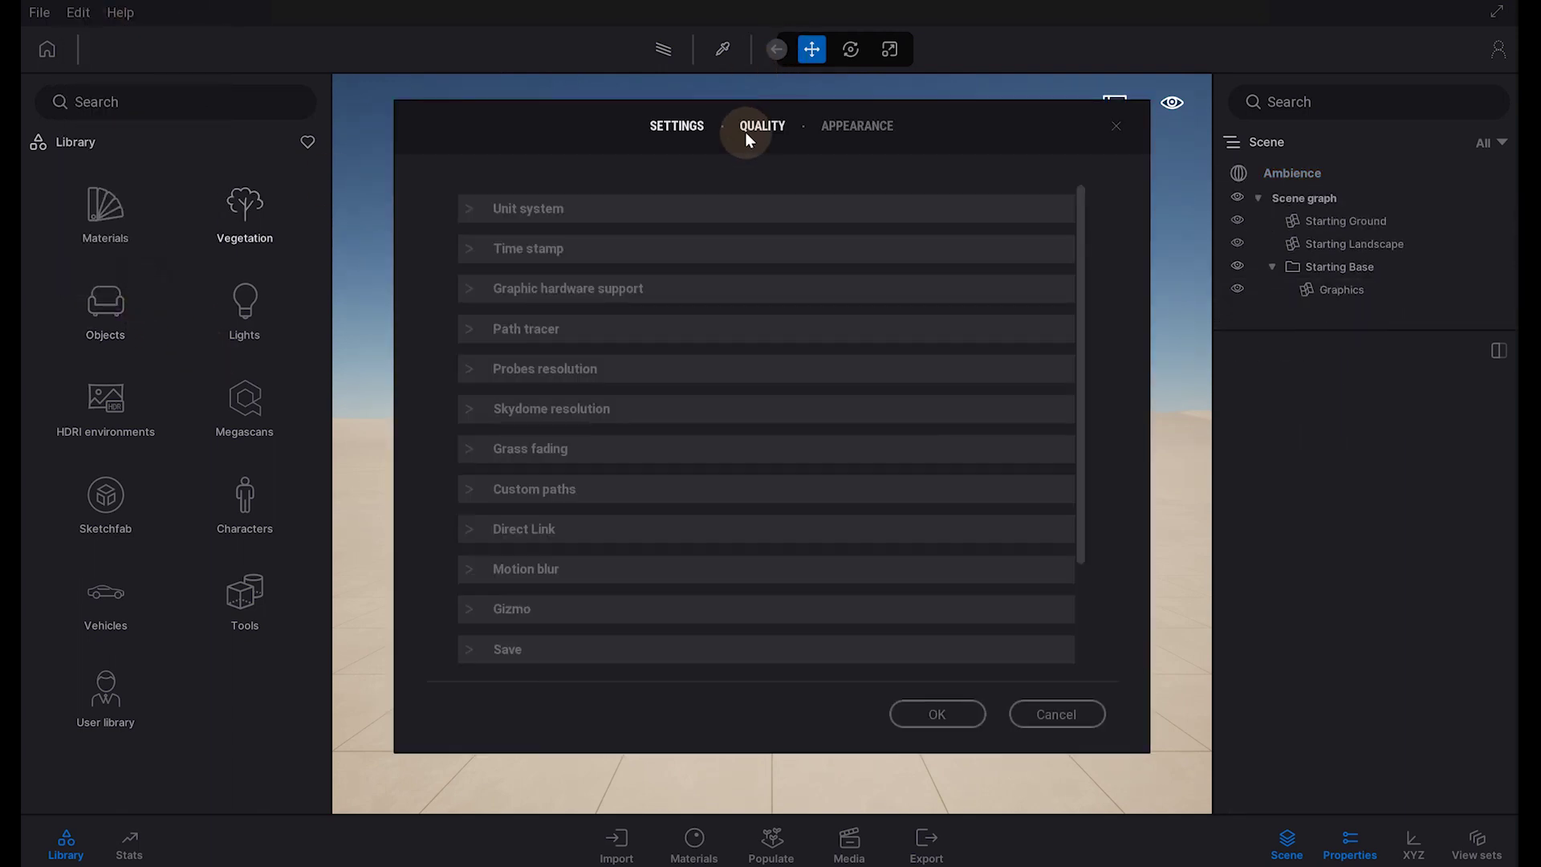
pyautogui.click(522, 374)
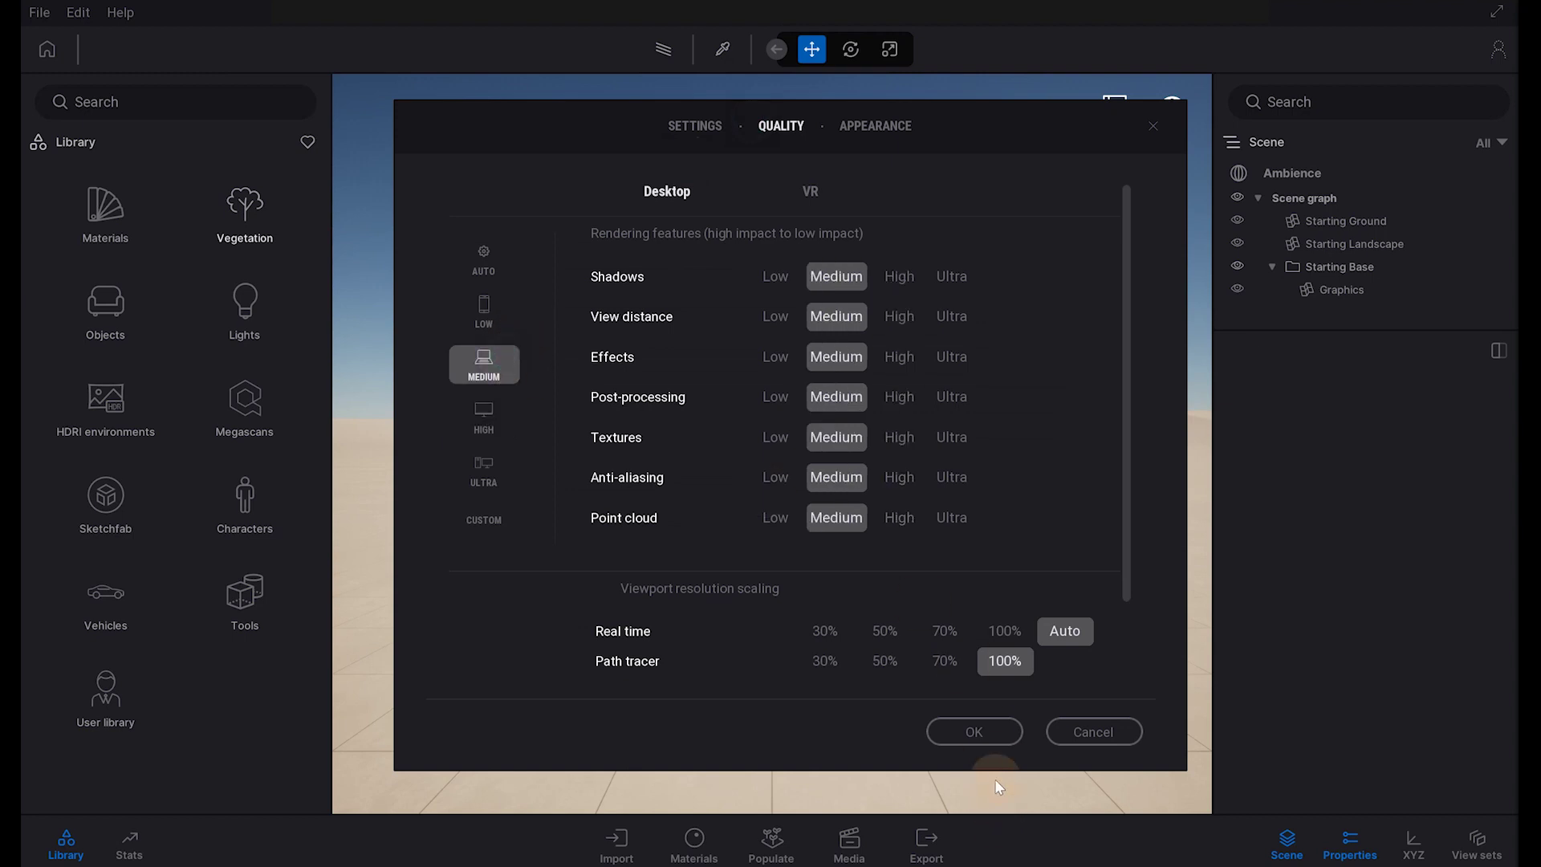
pyautogui.click(1002, 737)
pyautogui.click(617, 843)
pyautogui.click(378, 671)
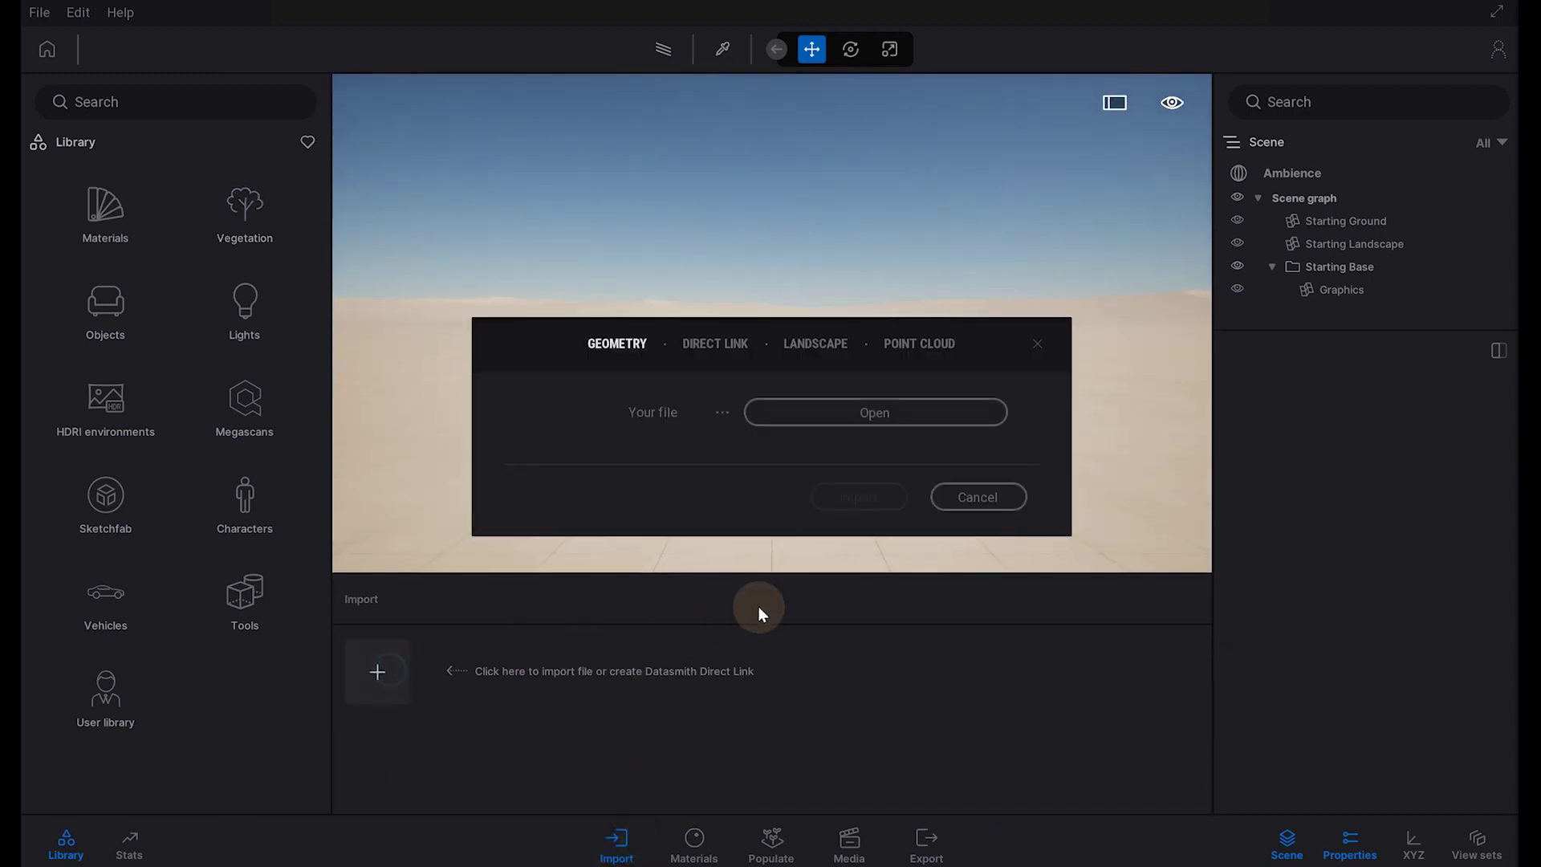
# Browse to bedroom.skp and import it into the scene.
pyautogui.click(856, 414)
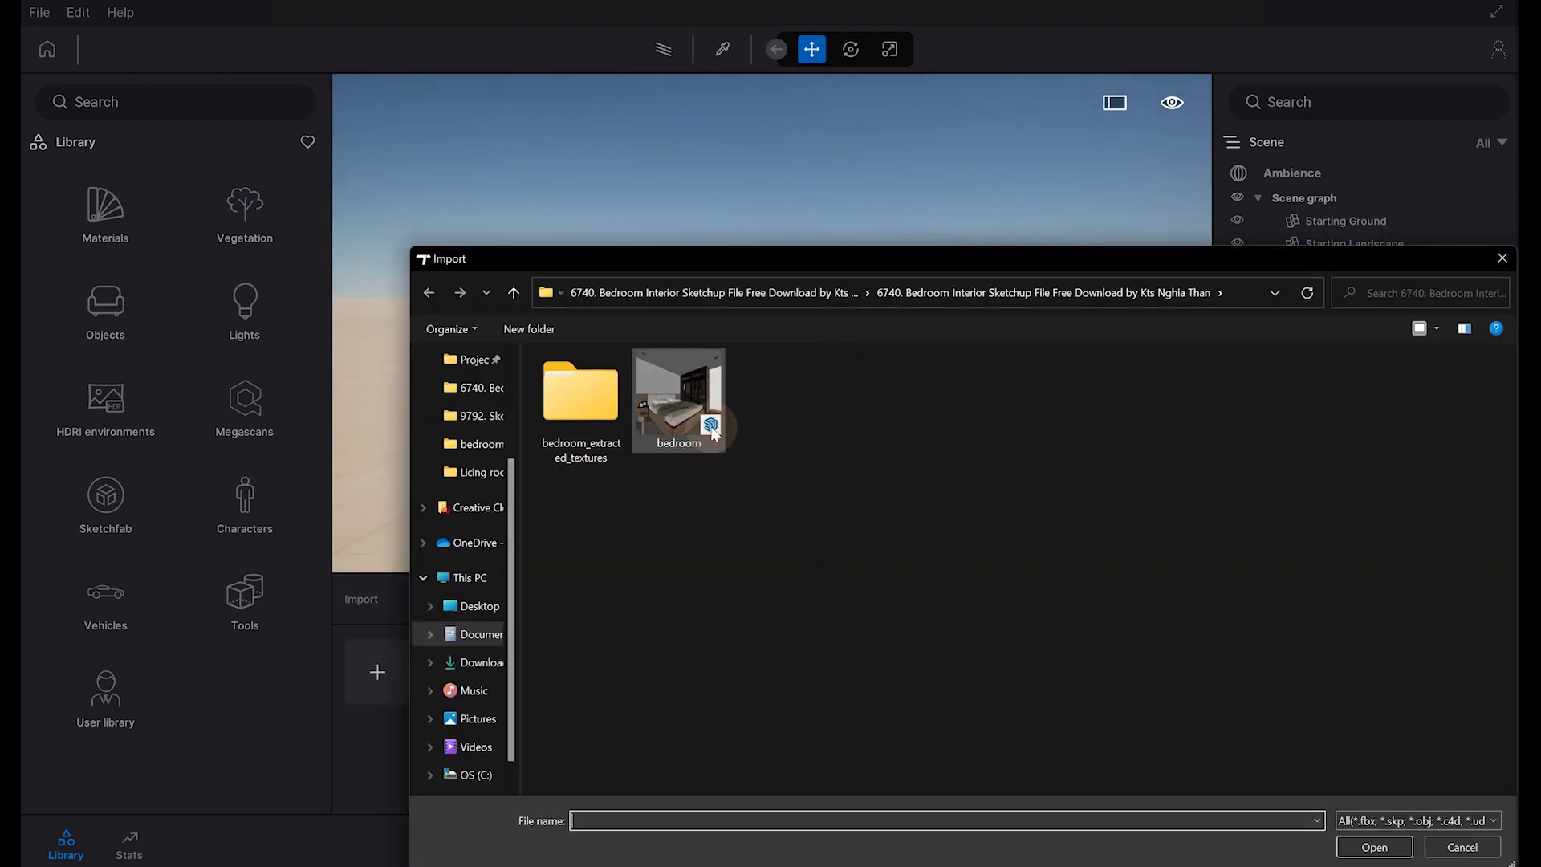
pyautogui.click(1365, 844)
pyautogui.click(860, 542)
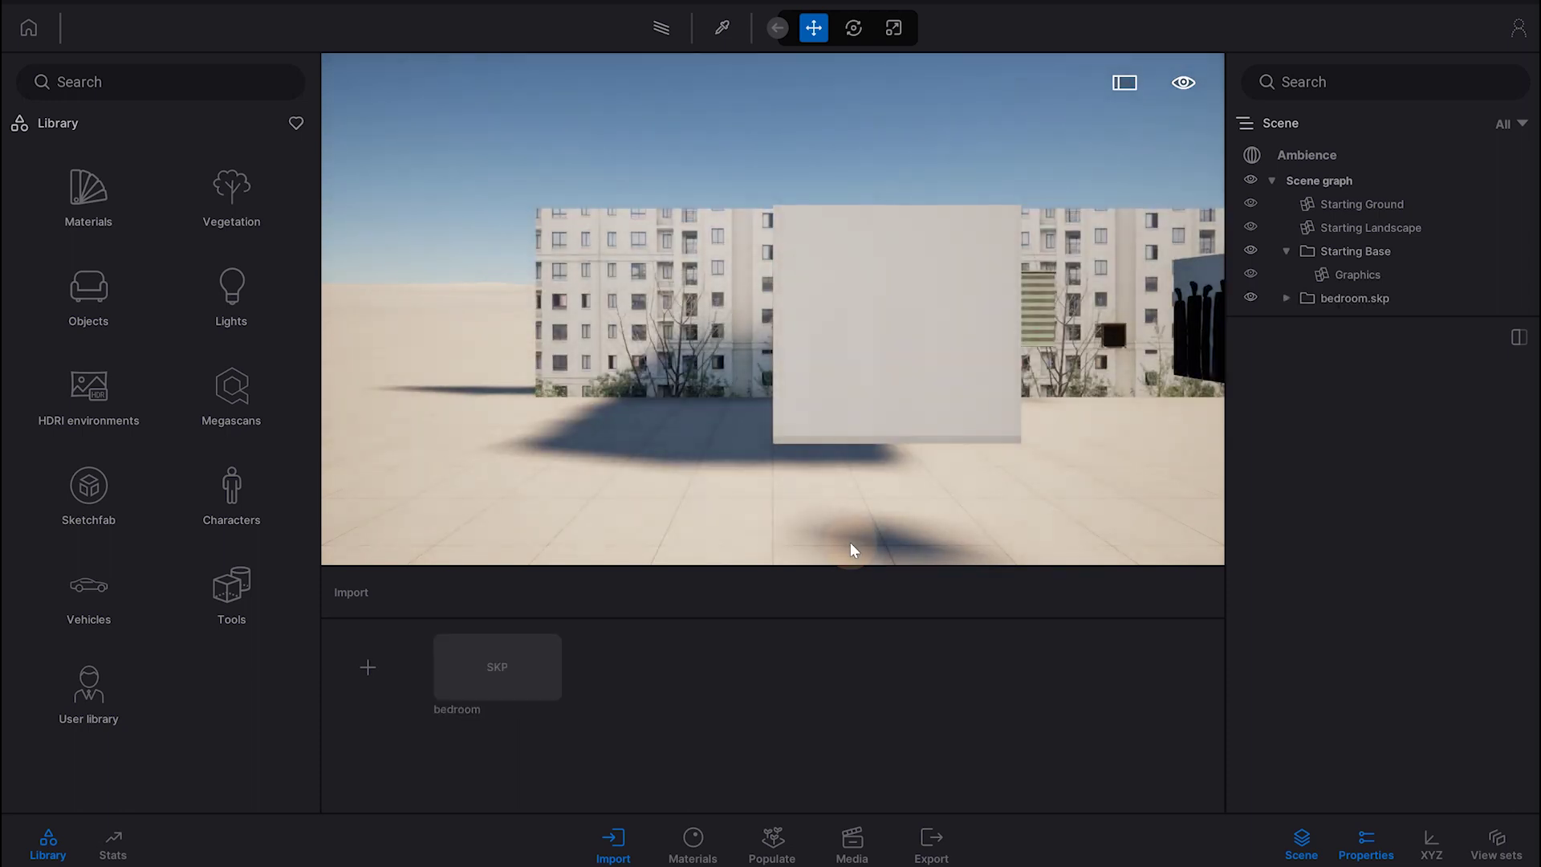
# Select the building backdrop plane and drag it left and further behind the bedroom model.
pyautogui.moveTo(651, 254); pyautogui.dragTo(710, 289)
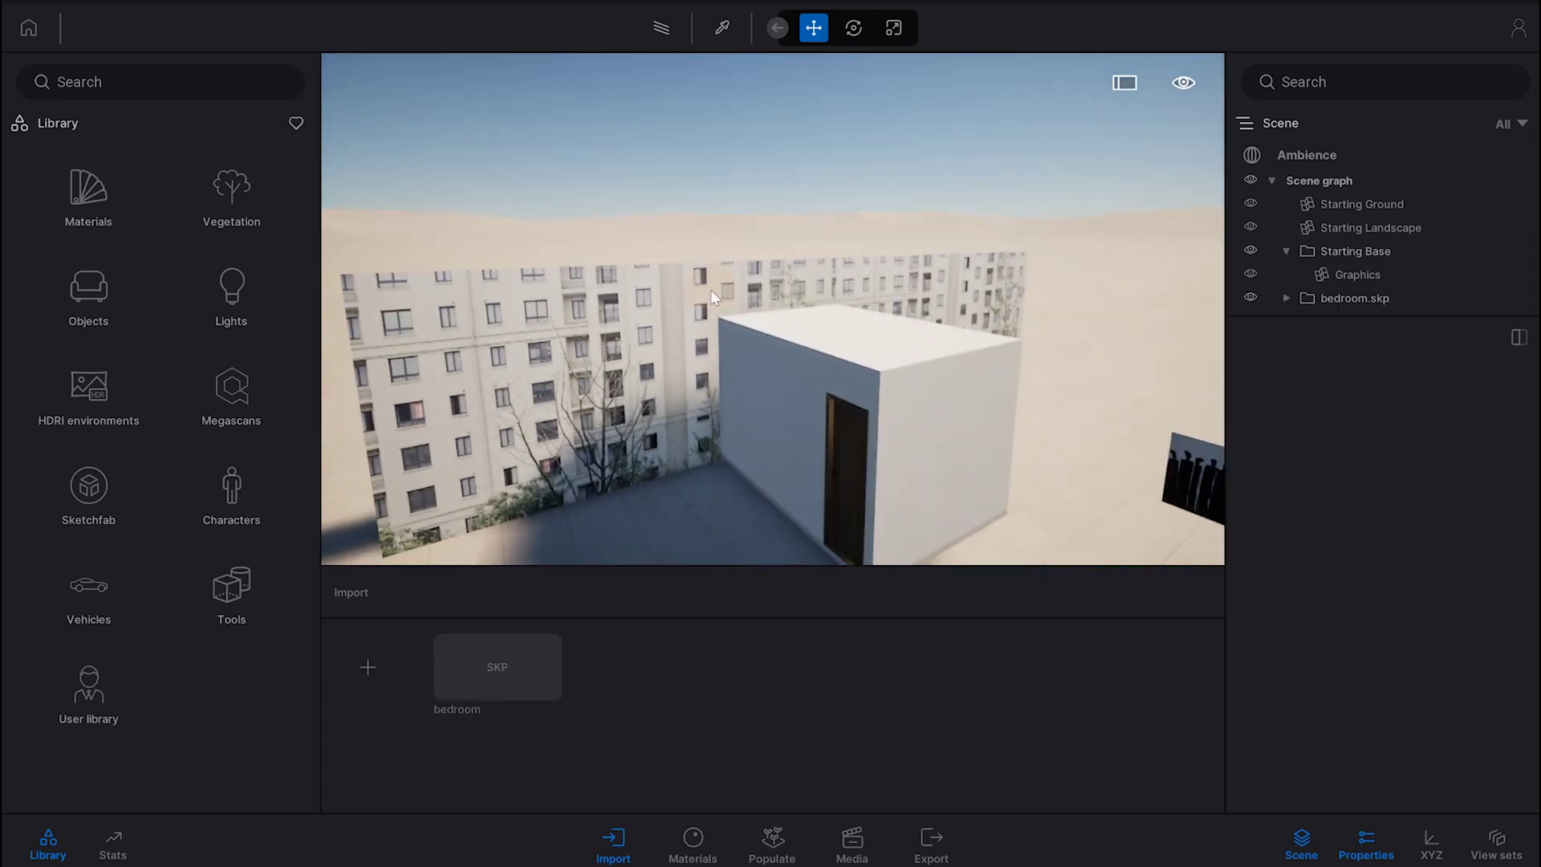
pyautogui.click(704, 302)
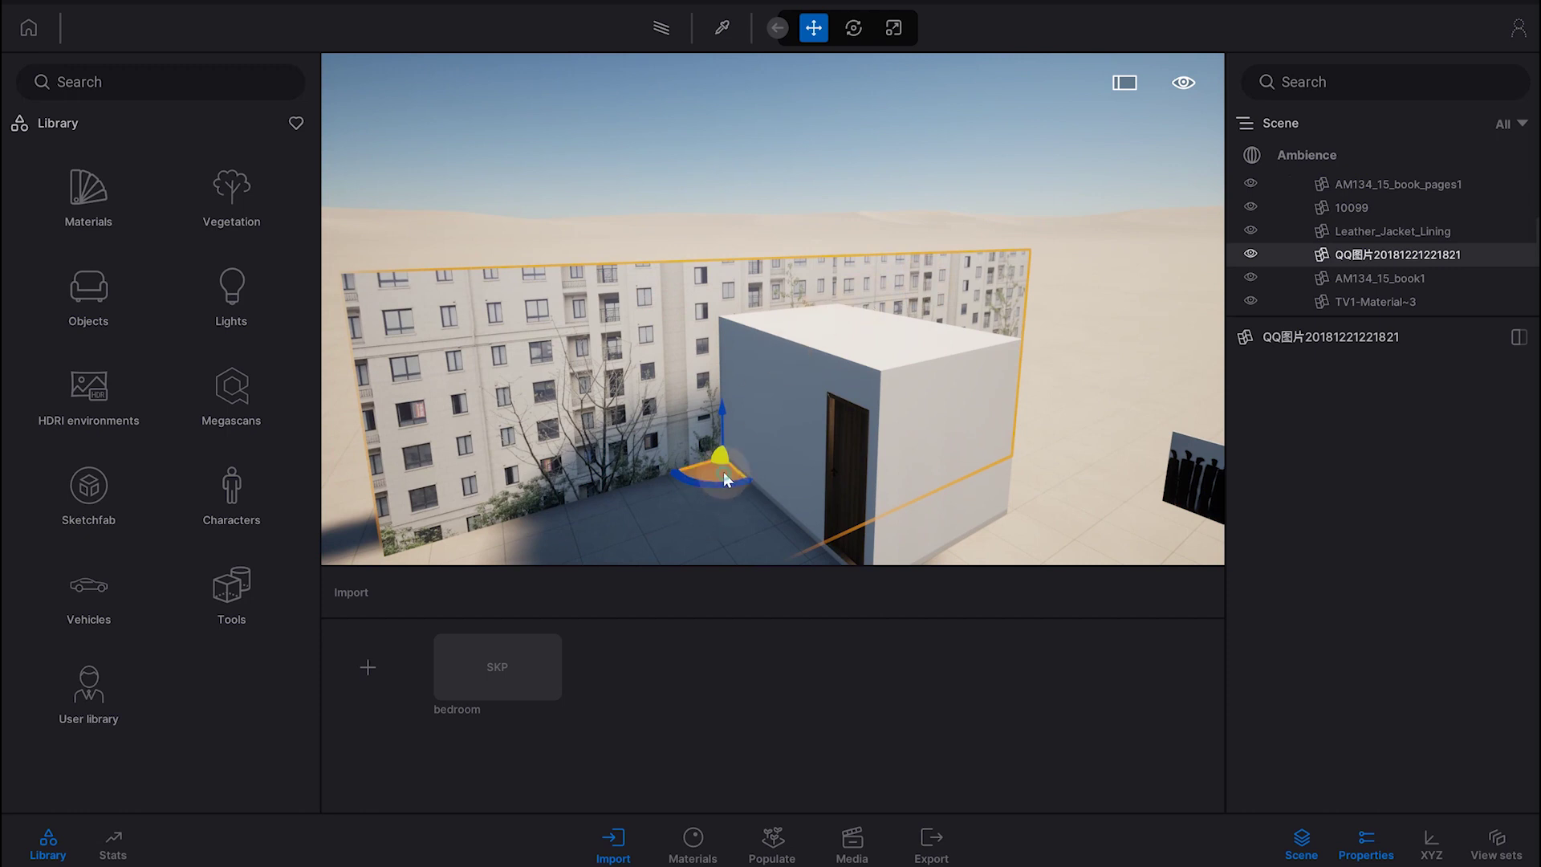
pyautogui.moveTo(738, 469); pyautogui.dragTo(673, 427)
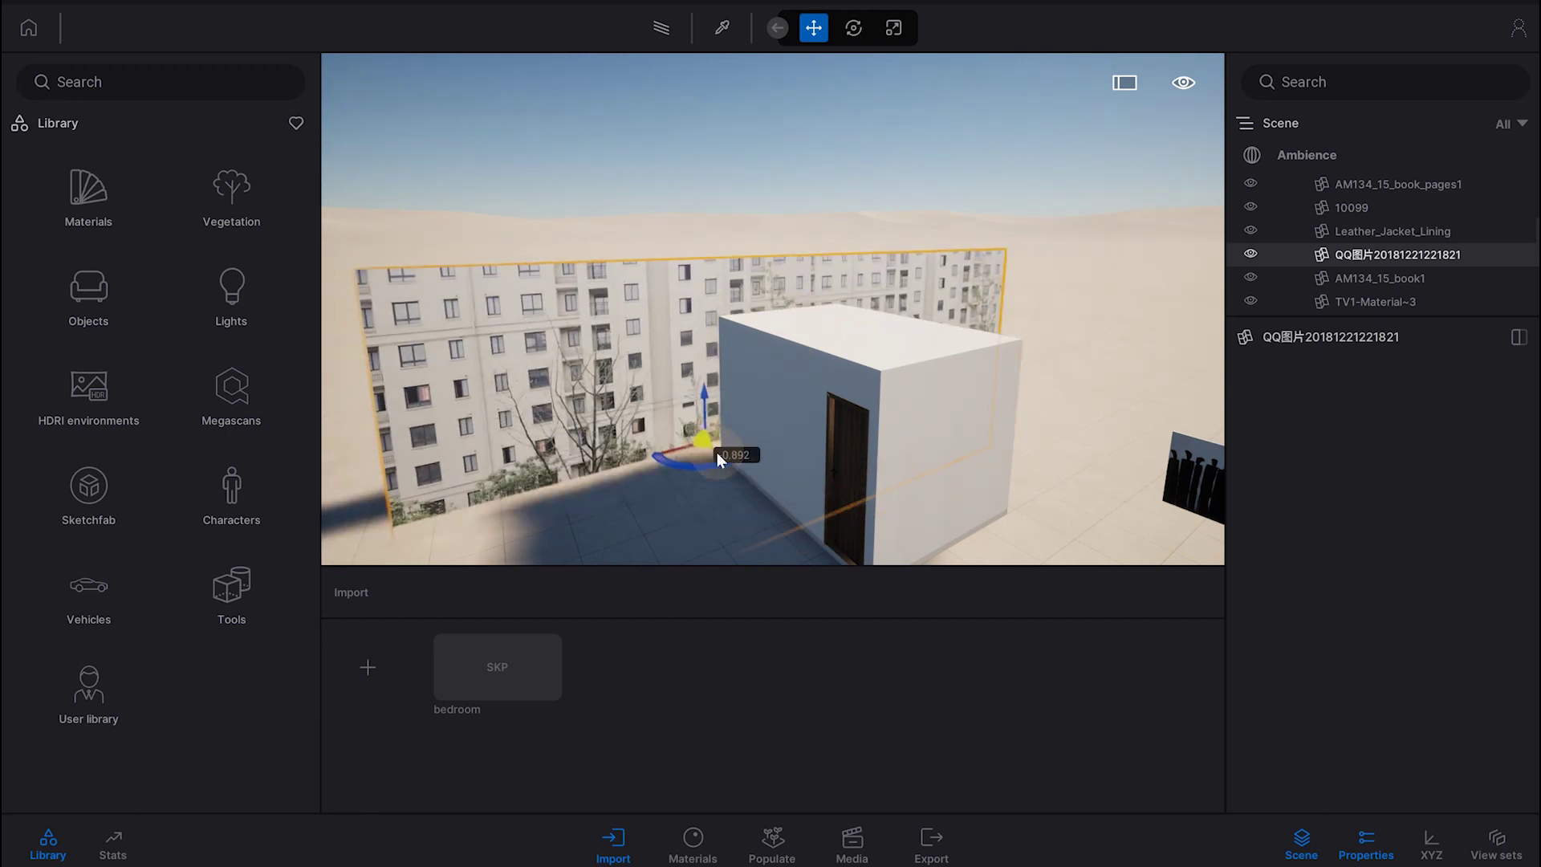
pyautogui.scroll(5, 773, 309)
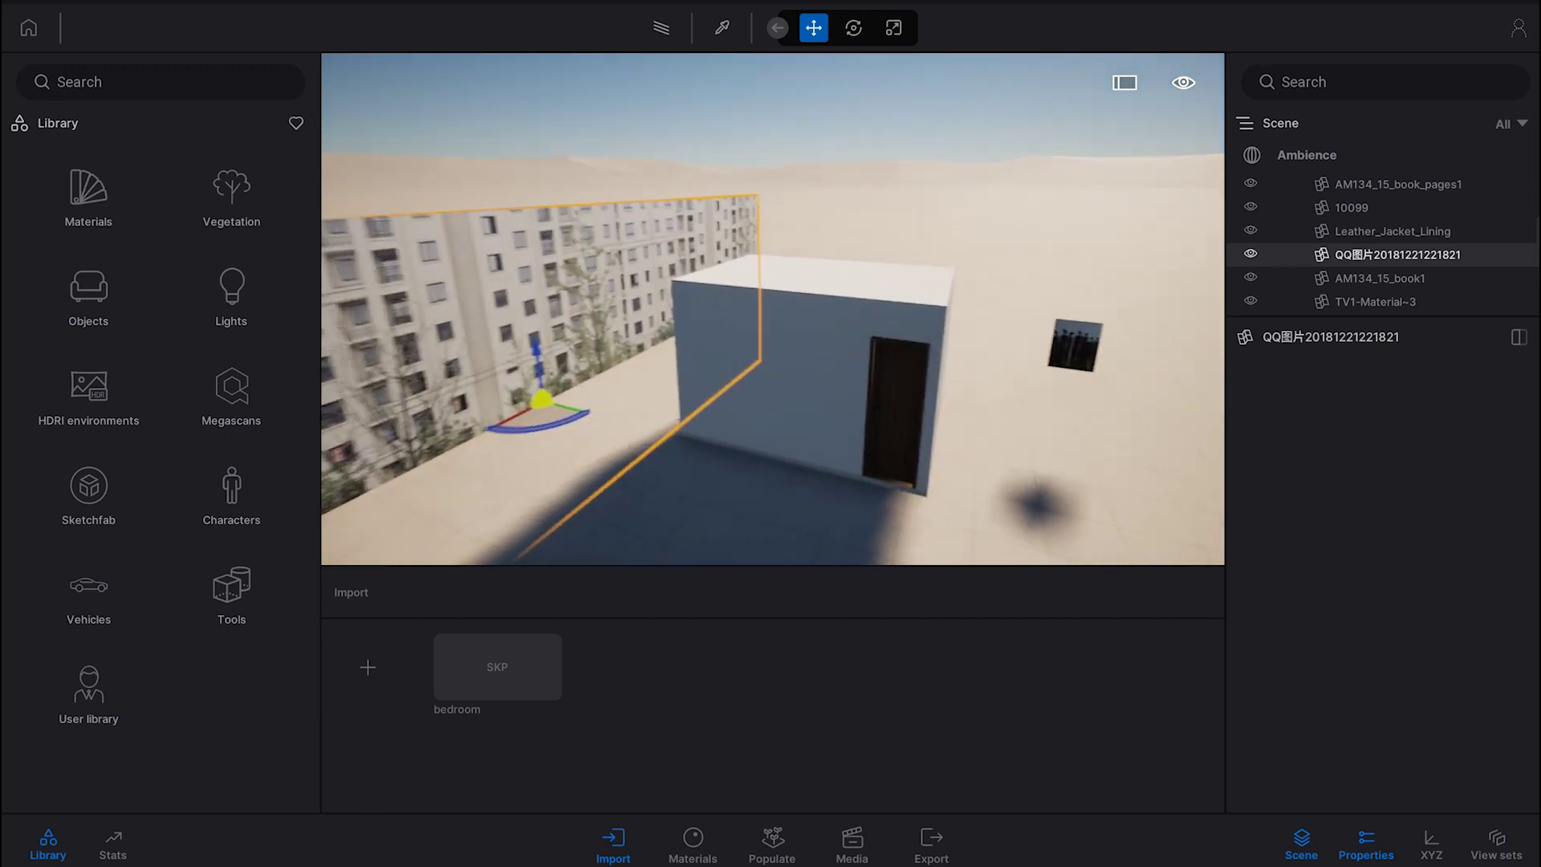
pyautogui.scroll(5, 772, 309)
pyautogui.scroll(5, 772, 309)
pyautogui.scroll(-2, 884, 468)
pyautogui.scroll(-3, 884, 468)
pyautogui.scroll(-4, 884, 468)
pyautogui.scroll(-3, 883, 468)
pyautogui.scroll(-2, 884, 466)
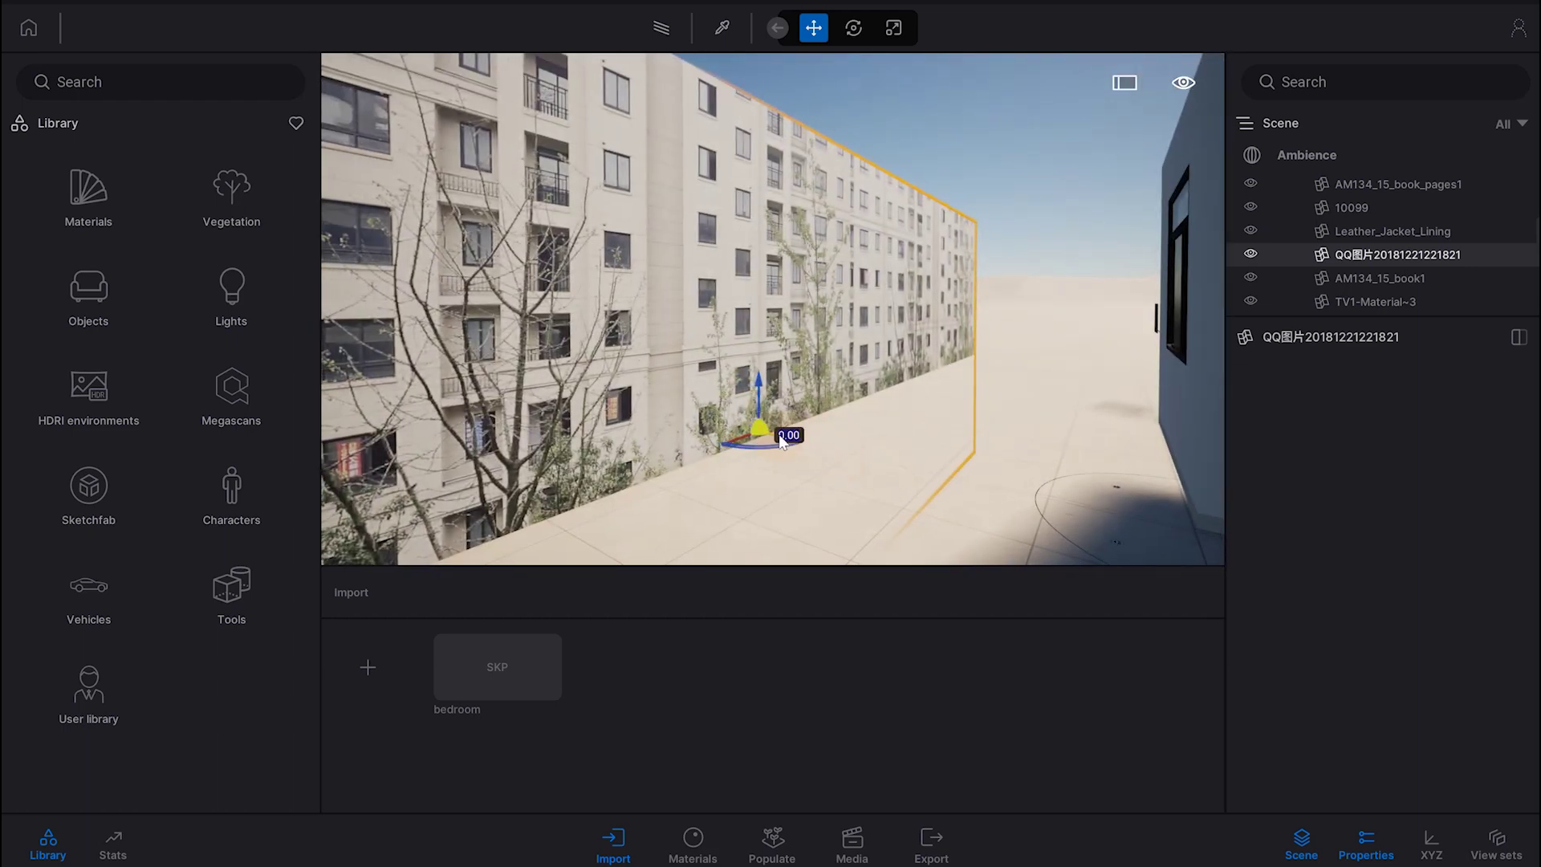
pyautogui.scroll(-3, 883, 465)
pyautogui.scroll(-4, 843, 453)
pyautogui.scroll(-4, 782, 436)
pyautogui.scroll(5, 782, 435)
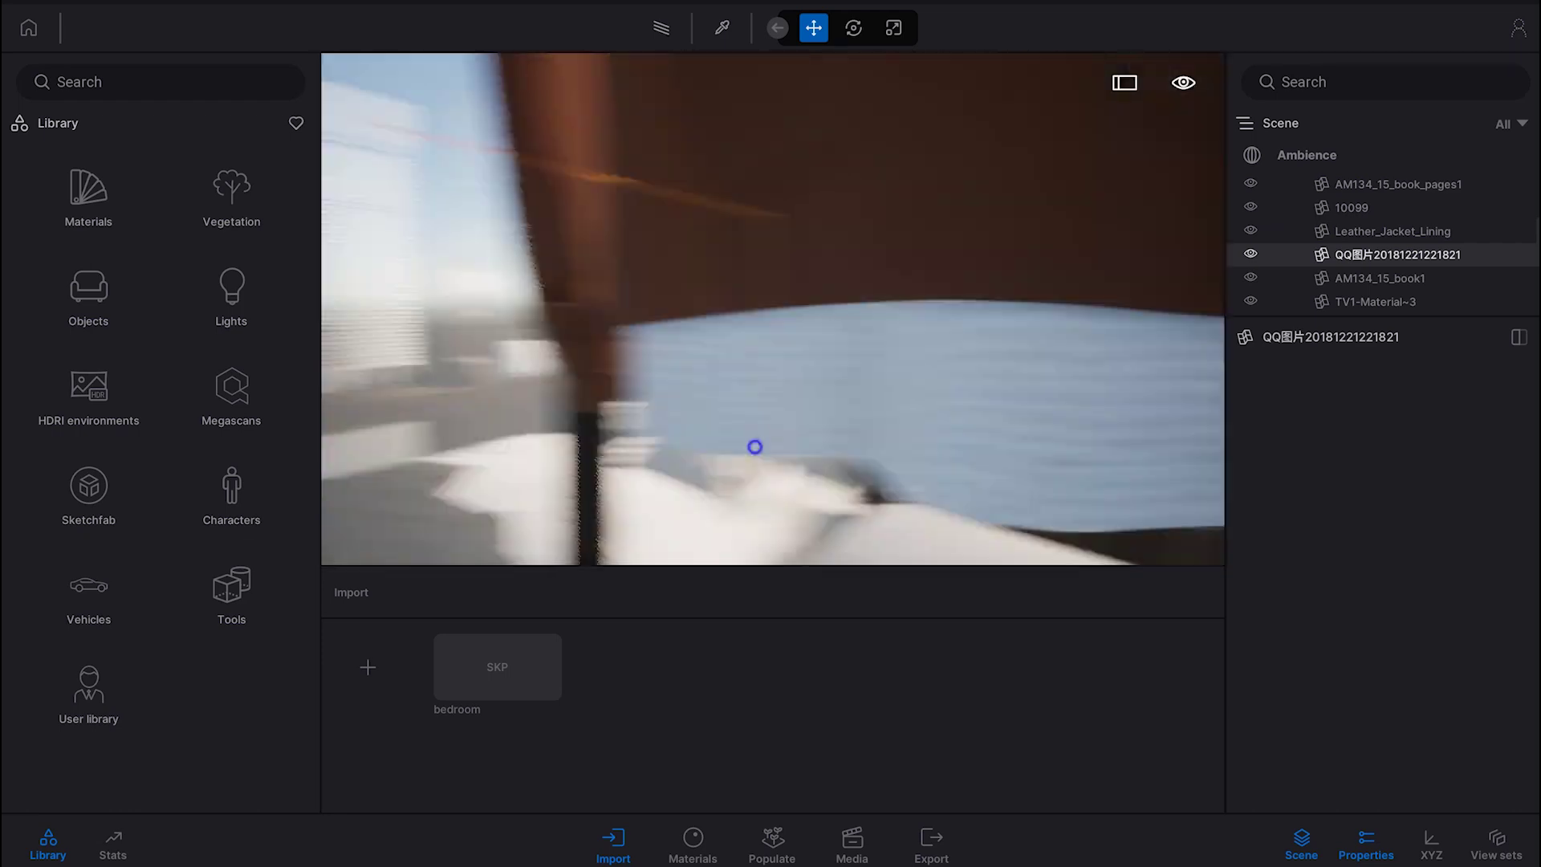
# Fly into the bedroom and orbit around the bed for a wide shot of bed, desk and nightstand.
pyautogui.scroll(3, 754, 447)
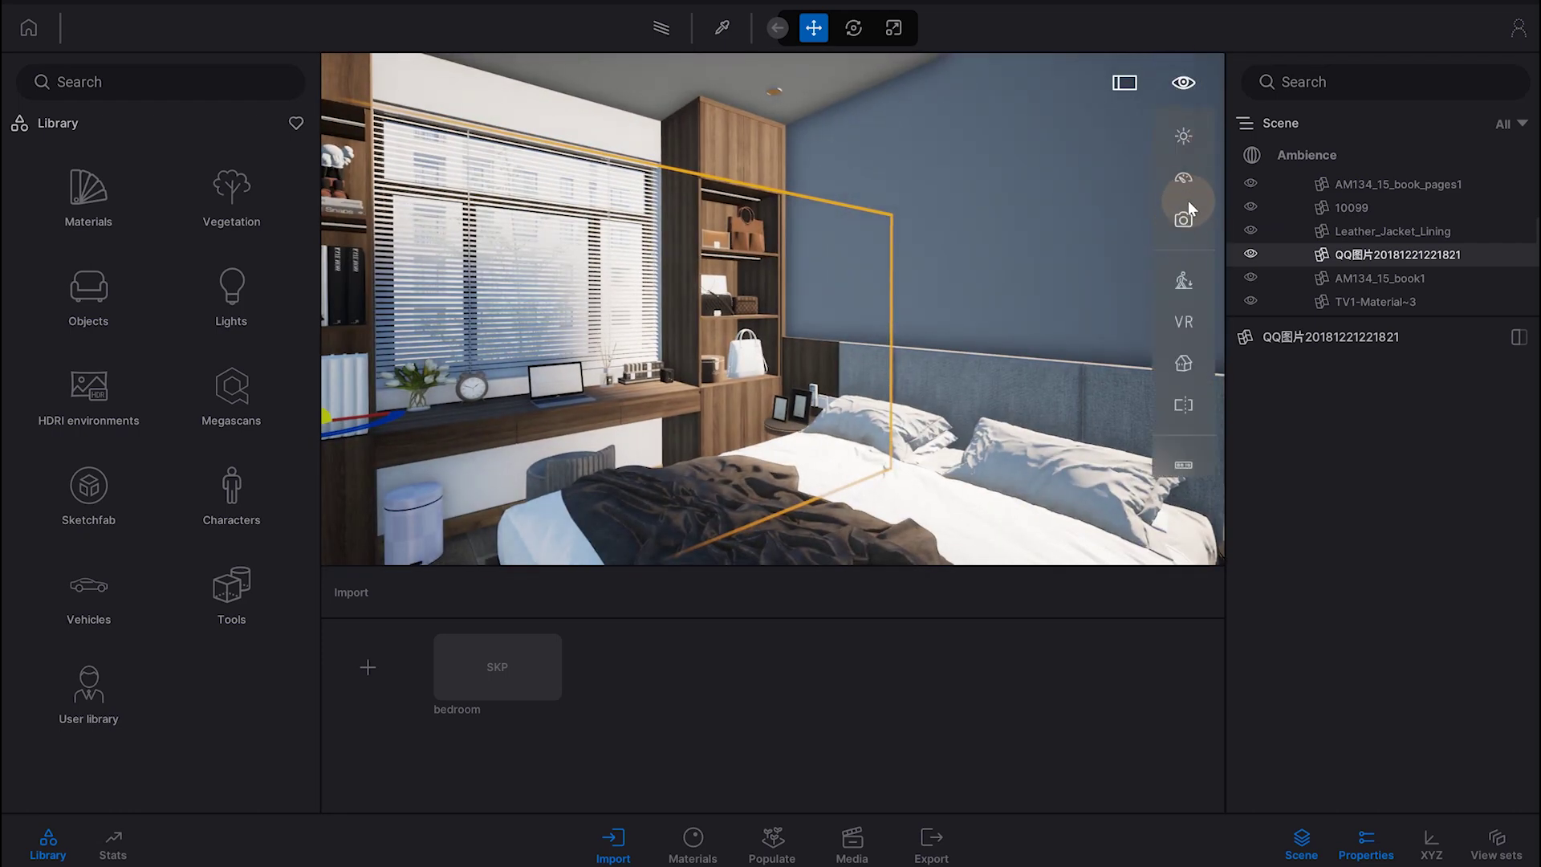
pyautogui.moveTo(994, 326)
pyautogui.mouseDown()
pyautogui.moveTo(803, 337)
pyautogui.moveTo(594, 501)
pyautogui.mouseUp()
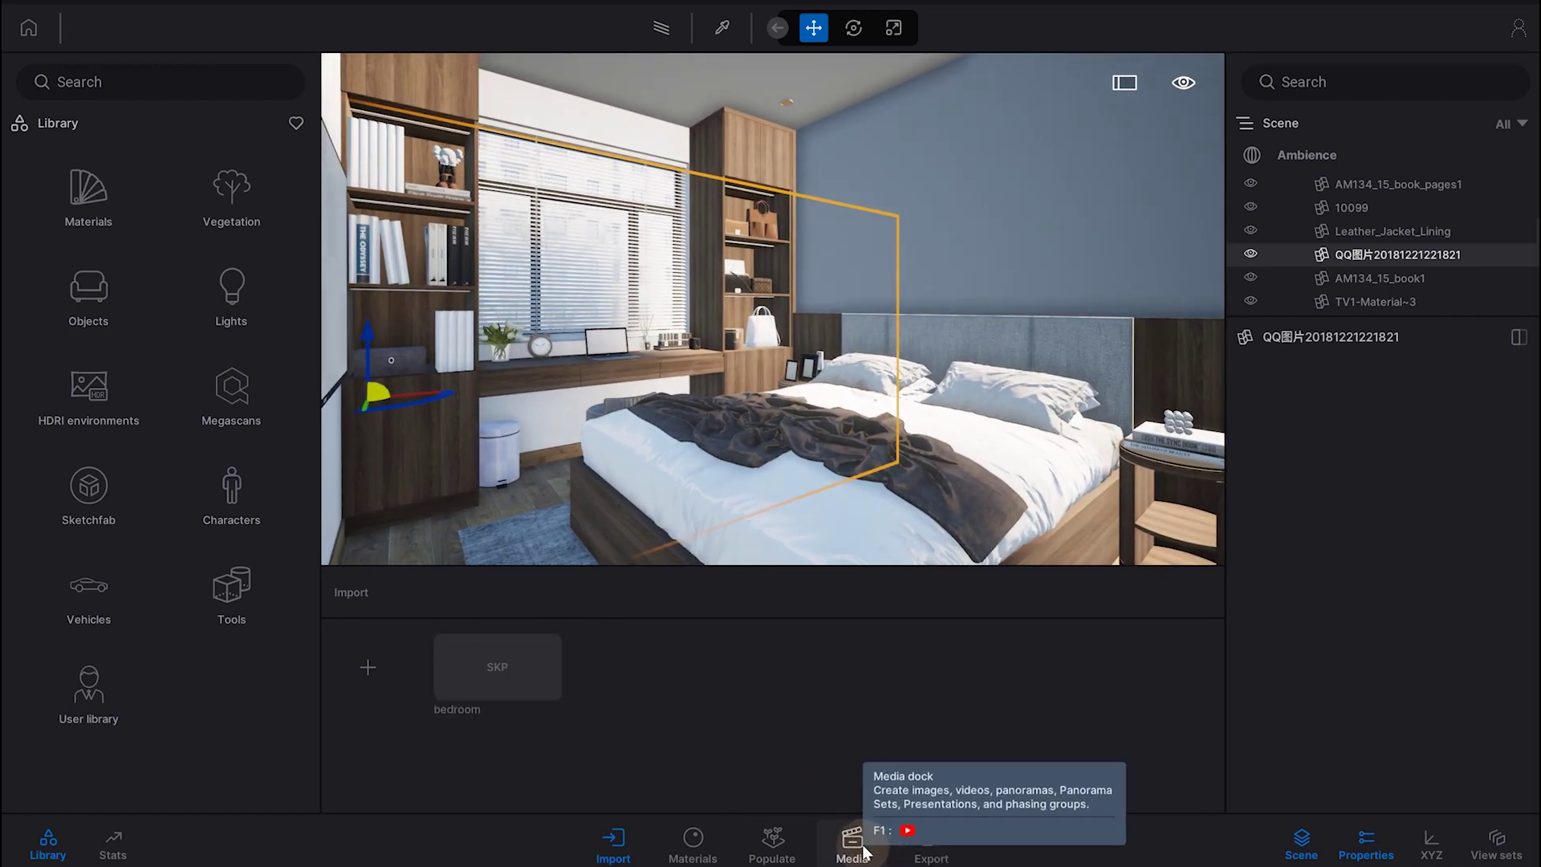
pyautogui.click(892, 837)
# Add a new Image1 still from the current bedroom view.
pyautogui.click(369, 666)
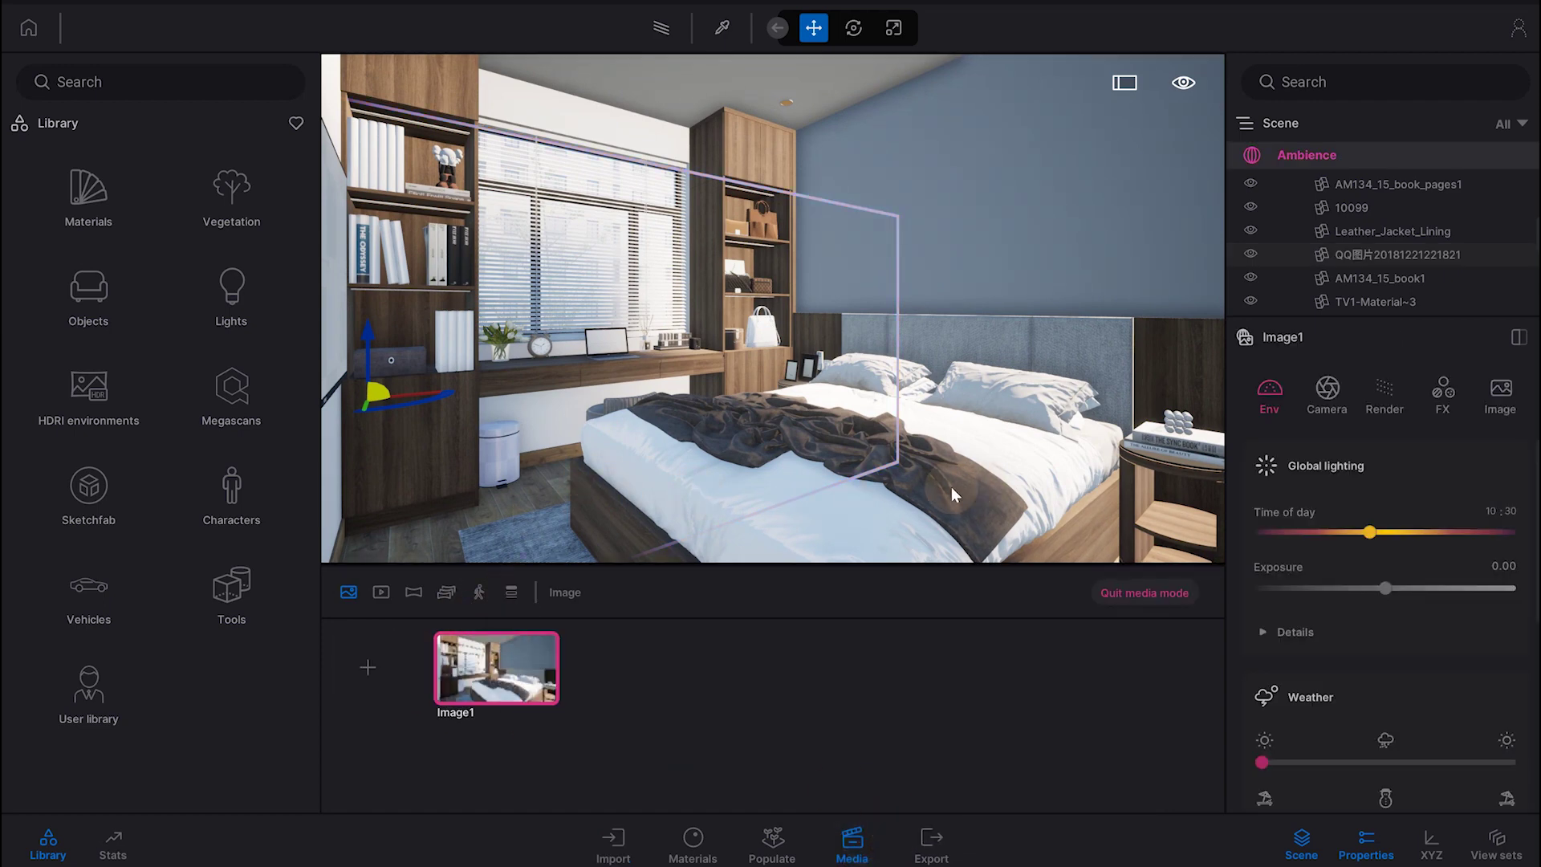
pyautogui.scroll(2, 940, 489)
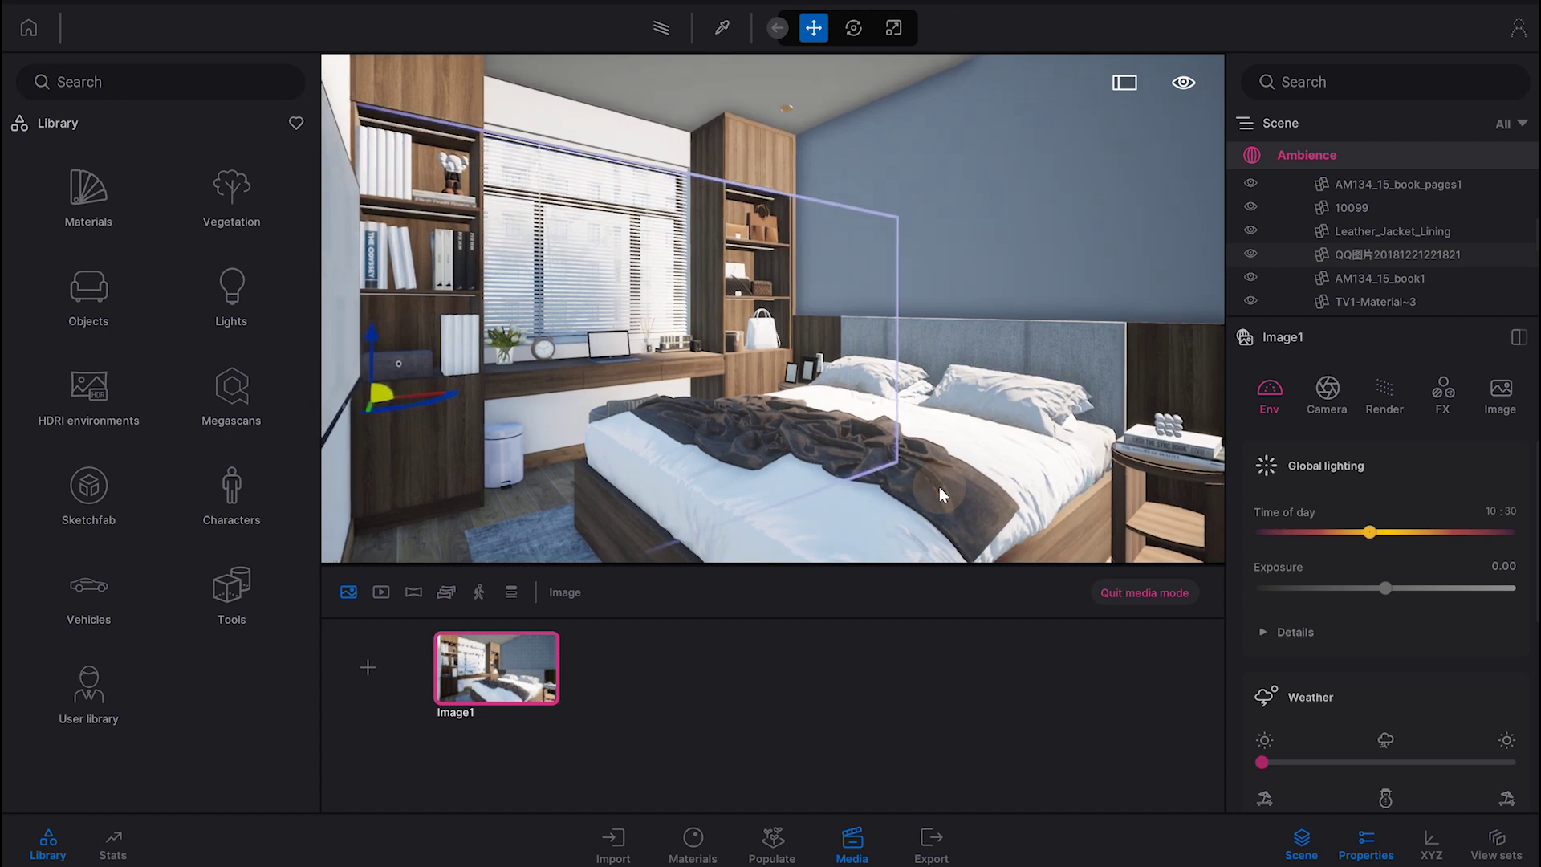
pyautogui.scroll(2, 939, 486)
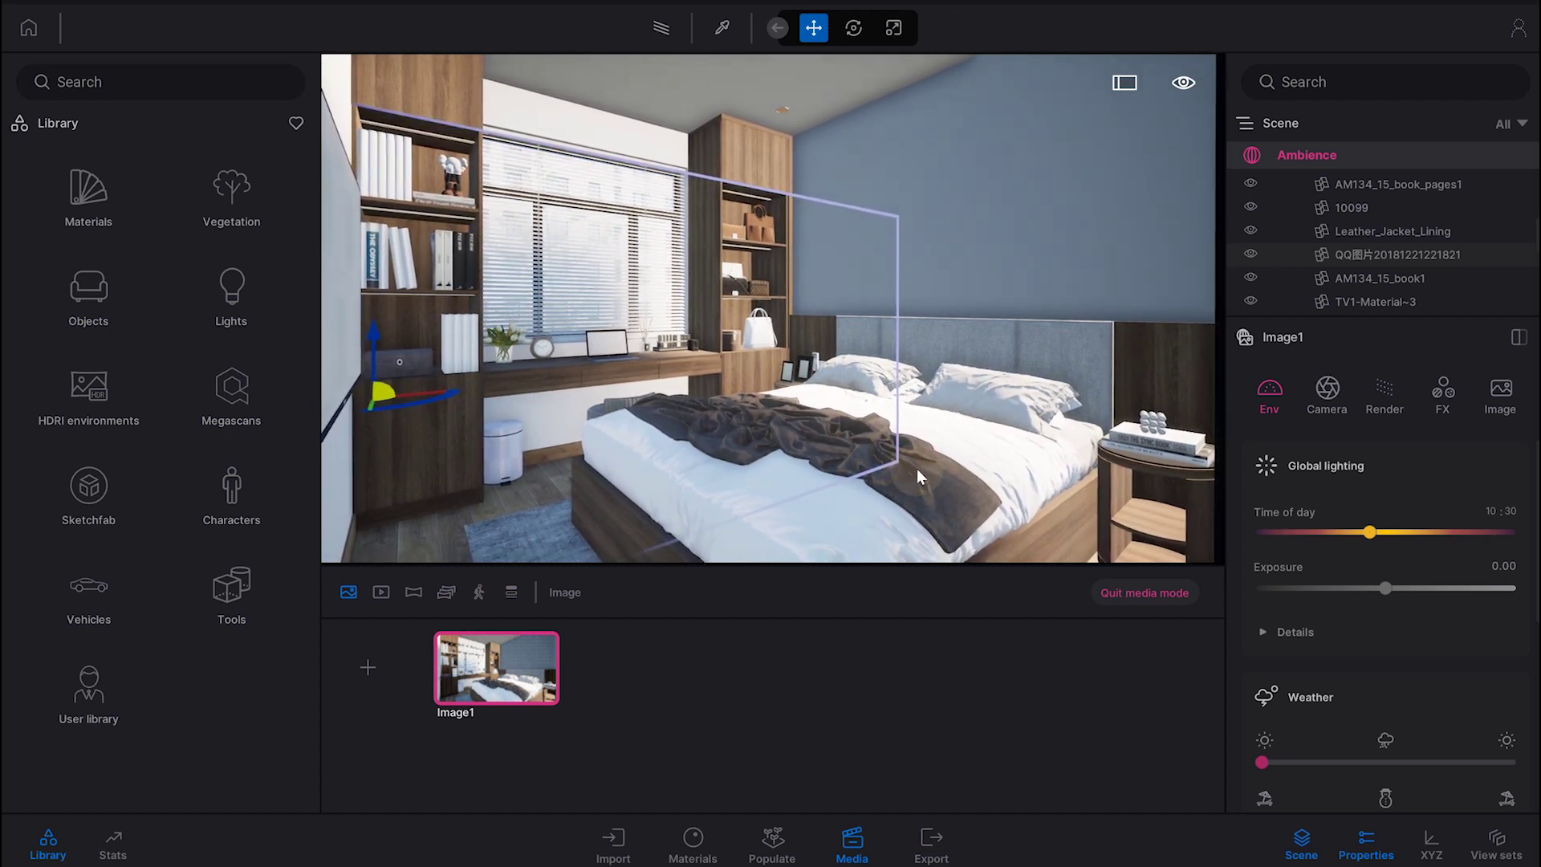
pyautogui.scroll(2, 917, 469)
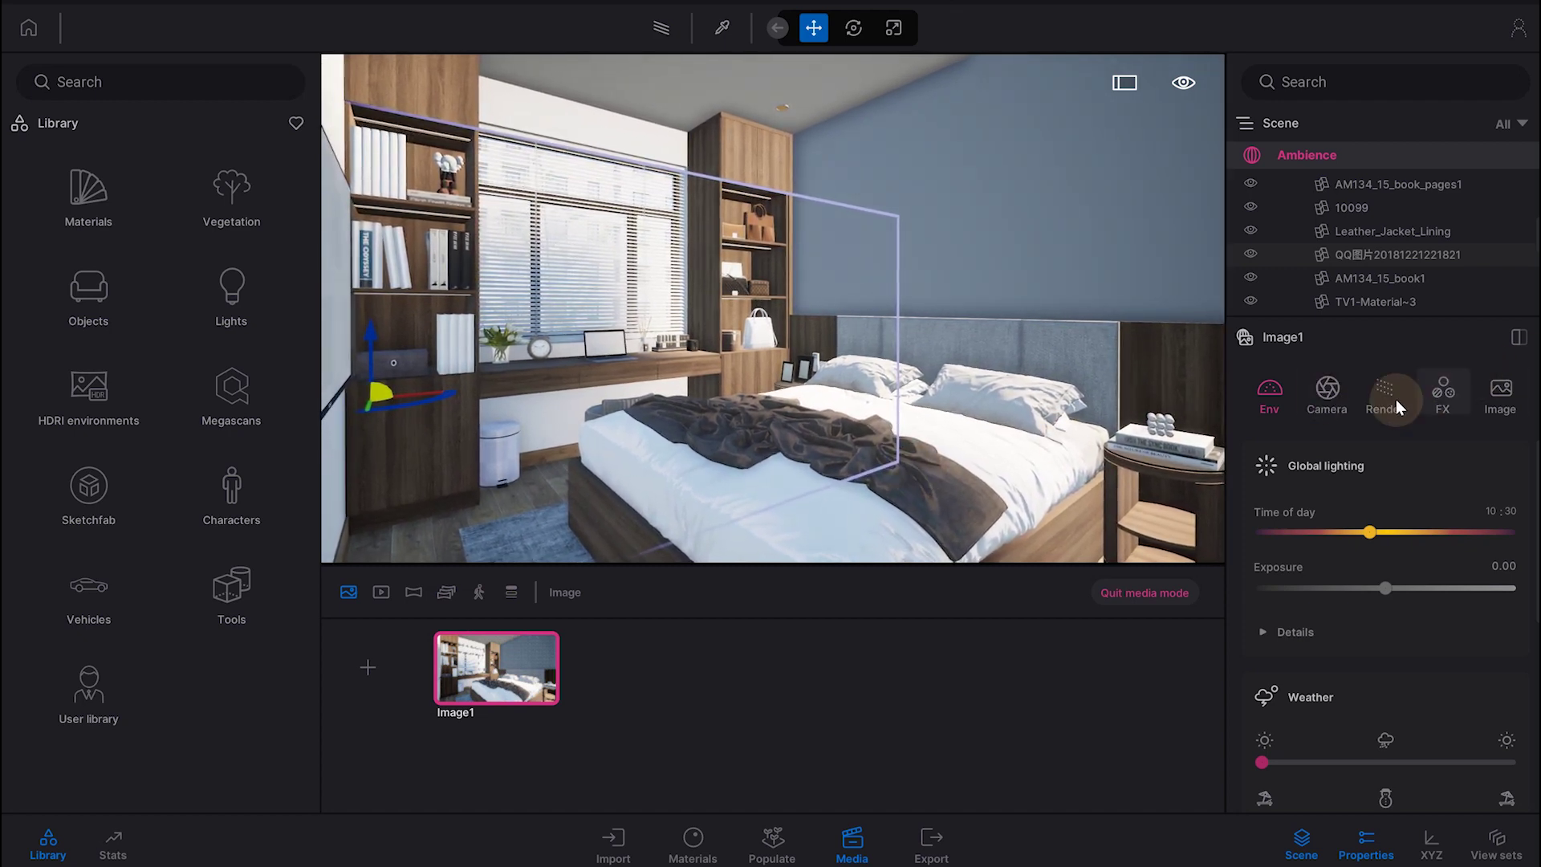
# Enable Parallelism for Image1 and set its focal length to 17mm.
pyautogui.click(1329, 402)
pyautogui.scroll(-3, 1330, 623)
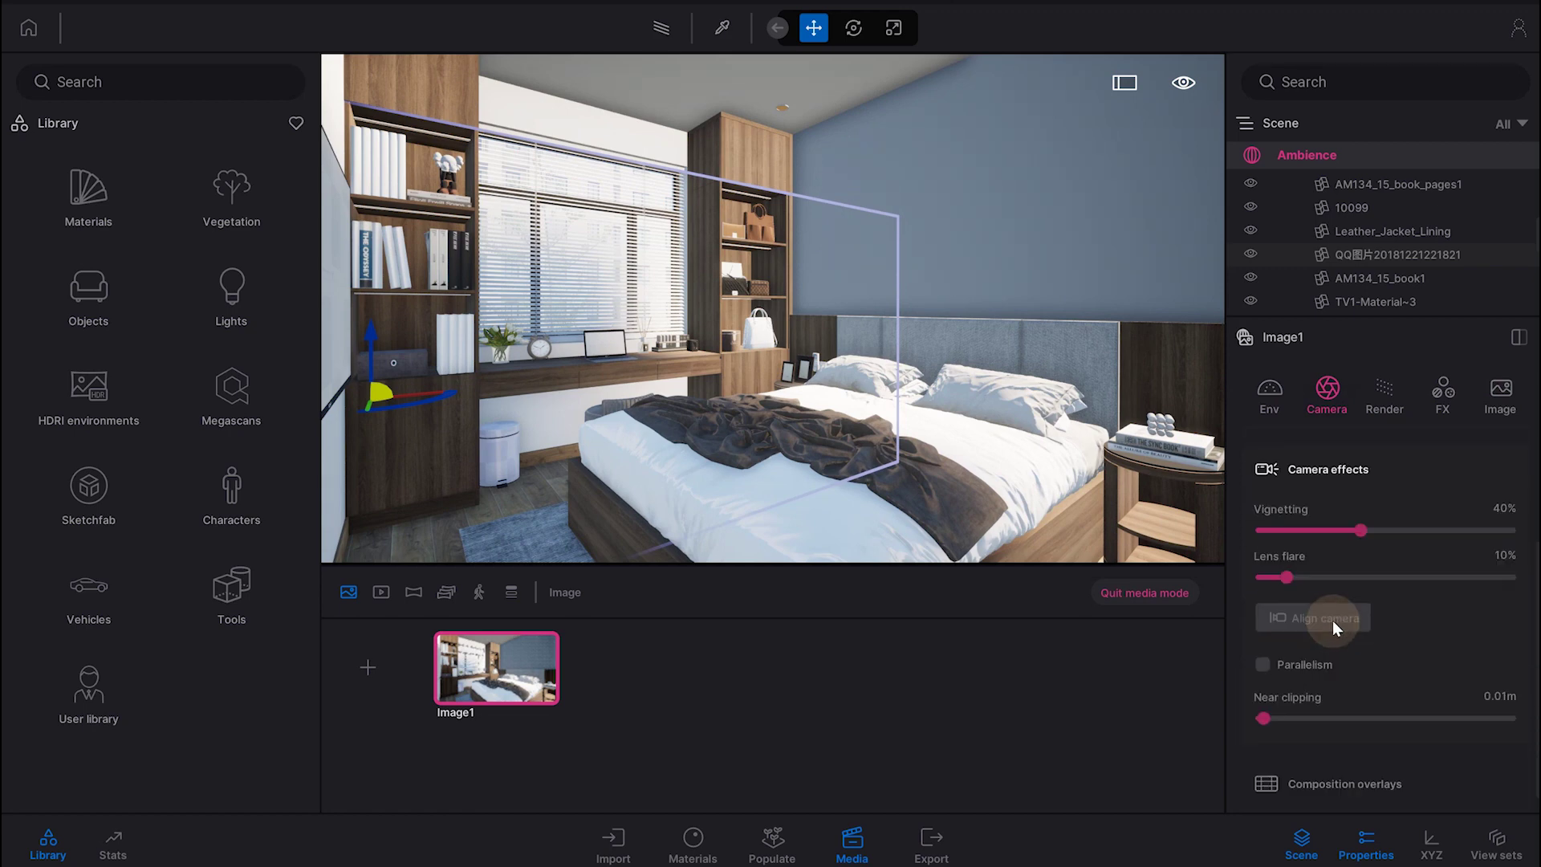
pyautogui.click(1264, 646)
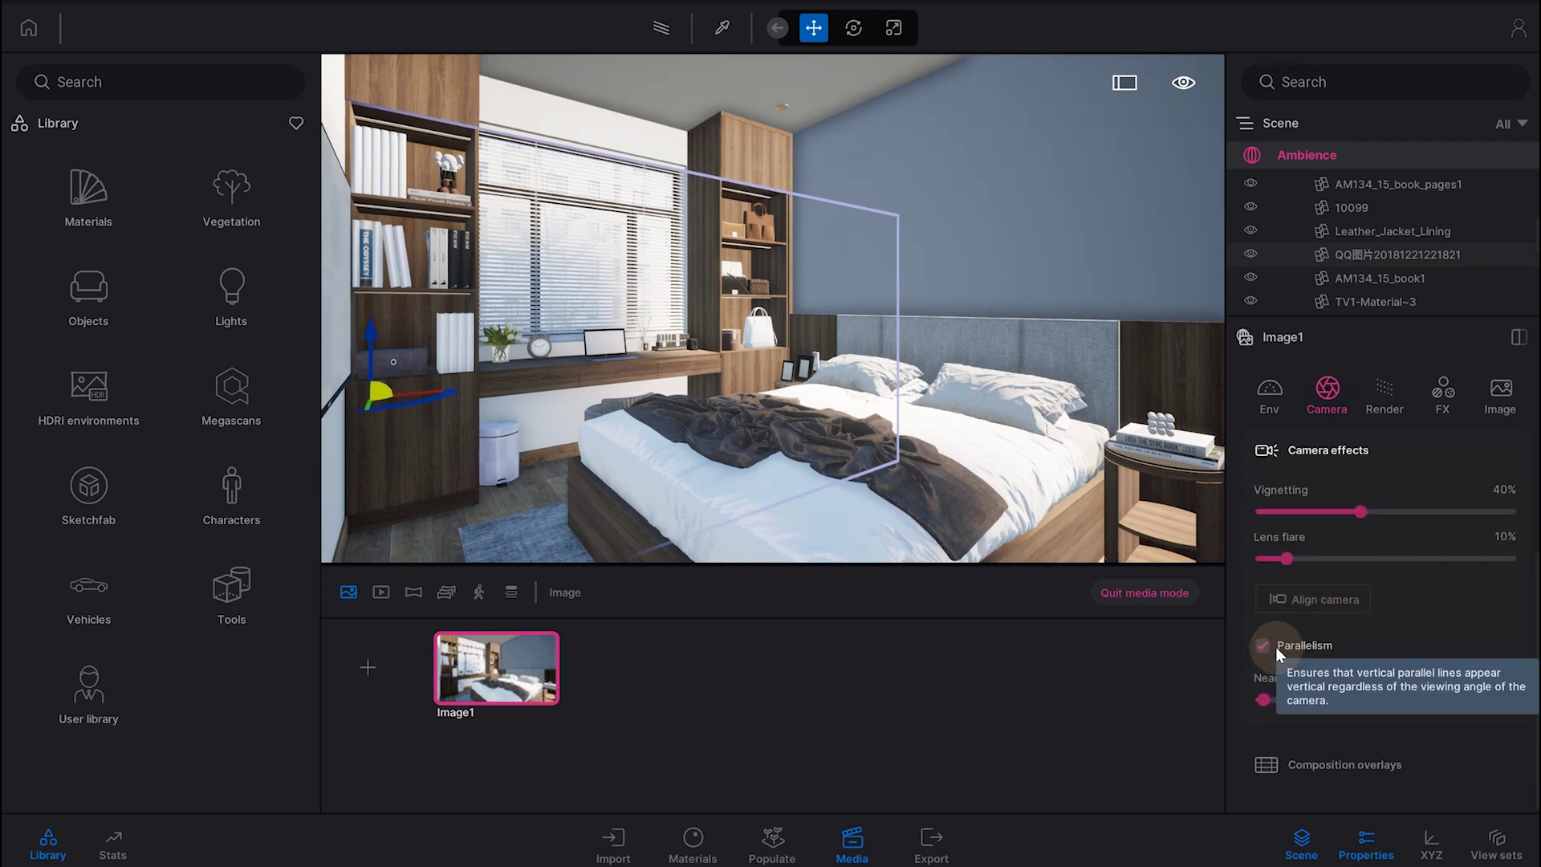
pyautogui.scroll(3, 1324, 572)
pyautogui.moveTo(1352, 530); pyautogui.dragTo(1371, 531)
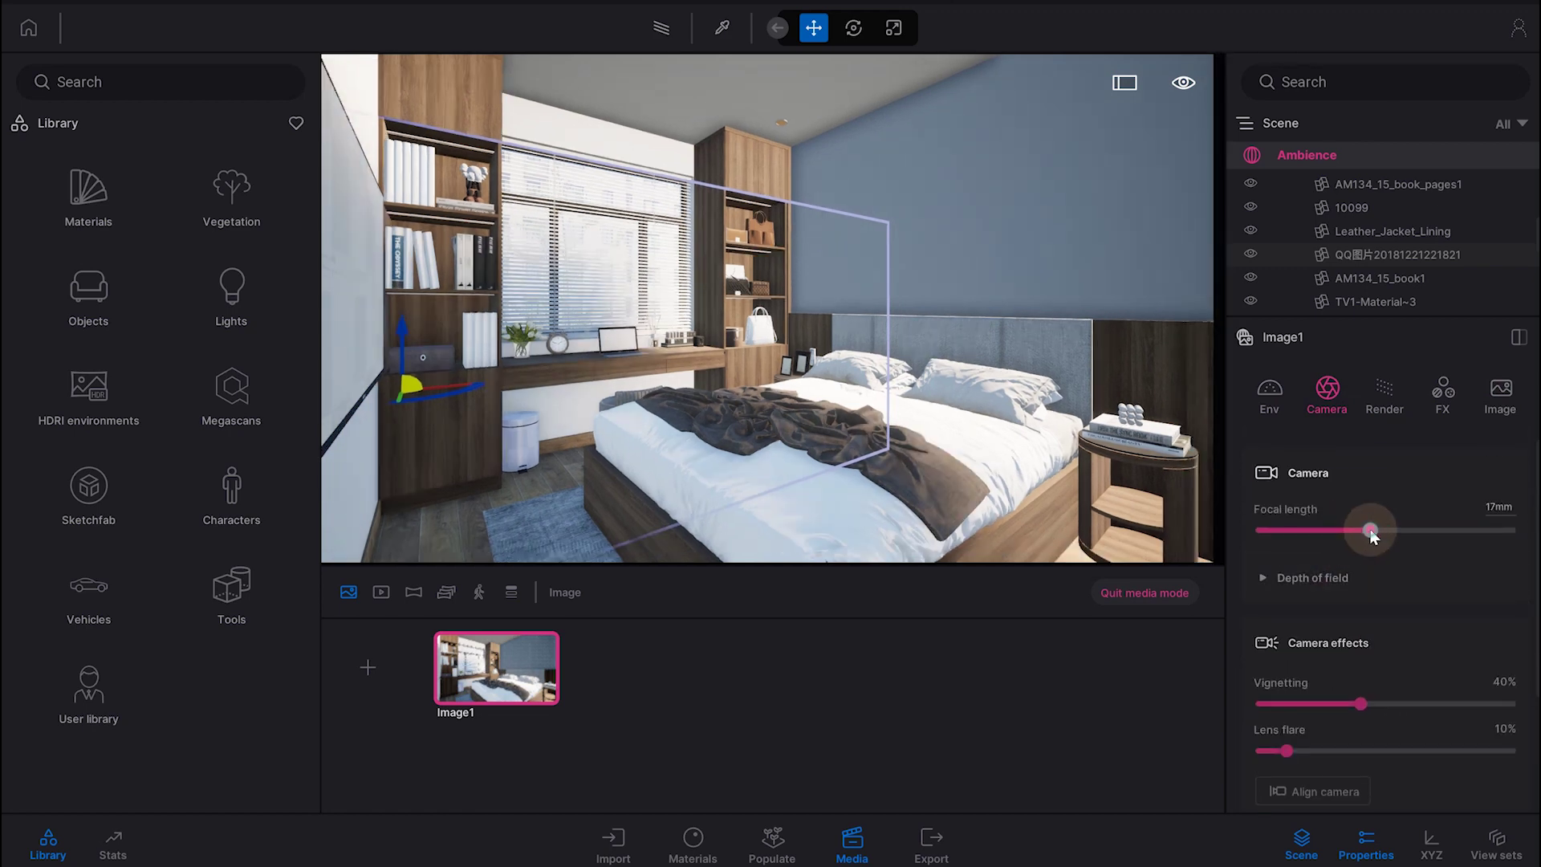
pyautogui.moveTo(1370, 531); pyautogui.dragTo(1372, 531)
pyautogui.click(88, 200)
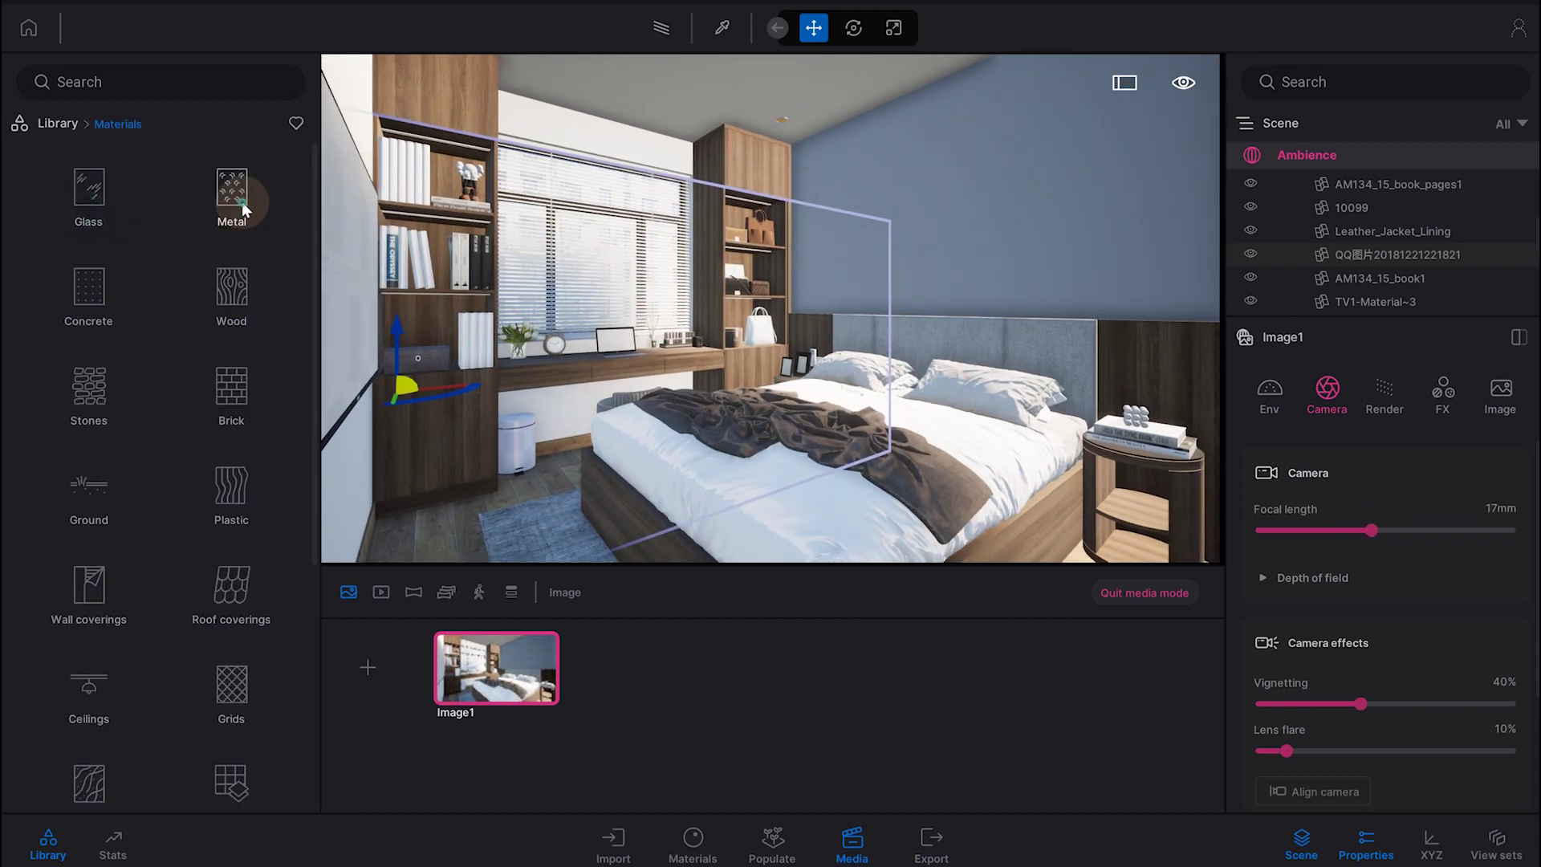
# Apply the Carbon metal material from the Metal category to the scene.
pyautogui.click(241, 200)
pyautogui.scroll(-2, 194, 360)
pyautogui.scroll(-4, 225, 401)
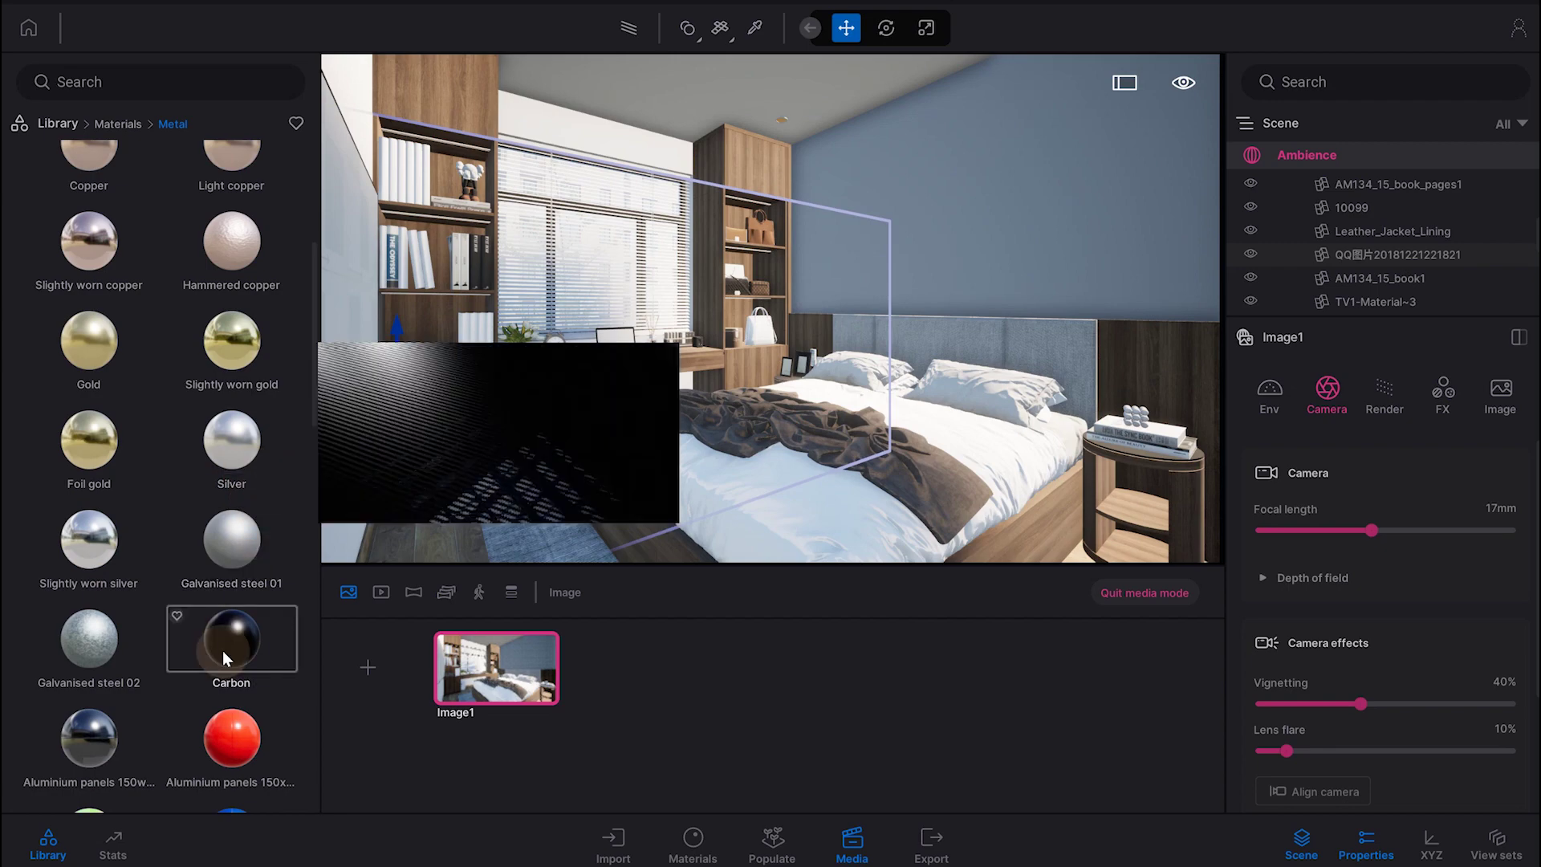
pyautogui.moveTo(232, 639); pyautogui.dragTo(354, 287)
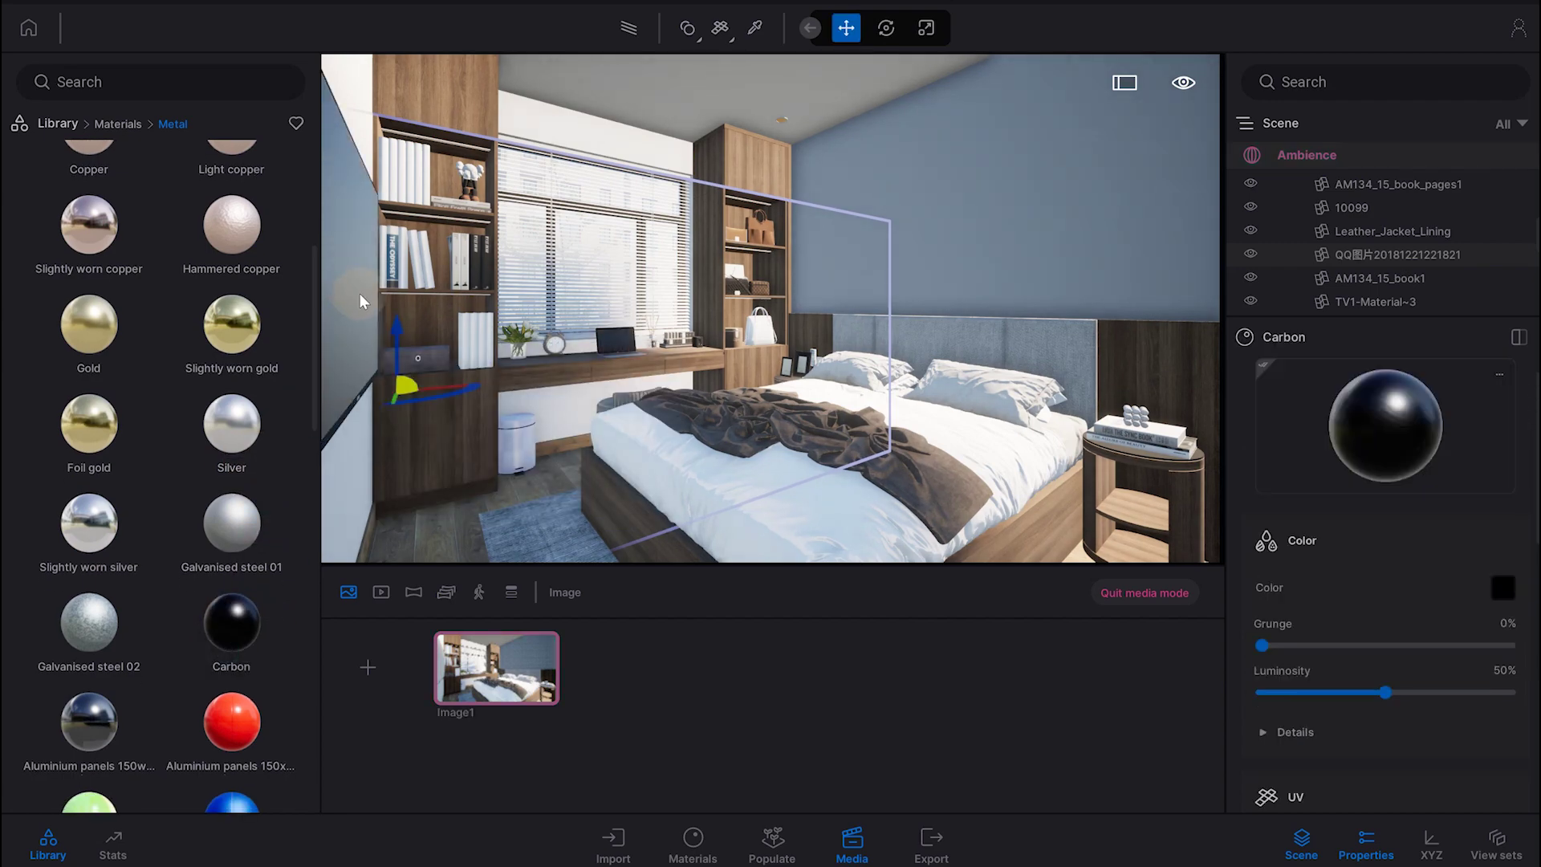
pyautogui.moveTo(628, 347); pyautogui.dragTo(616, 354)
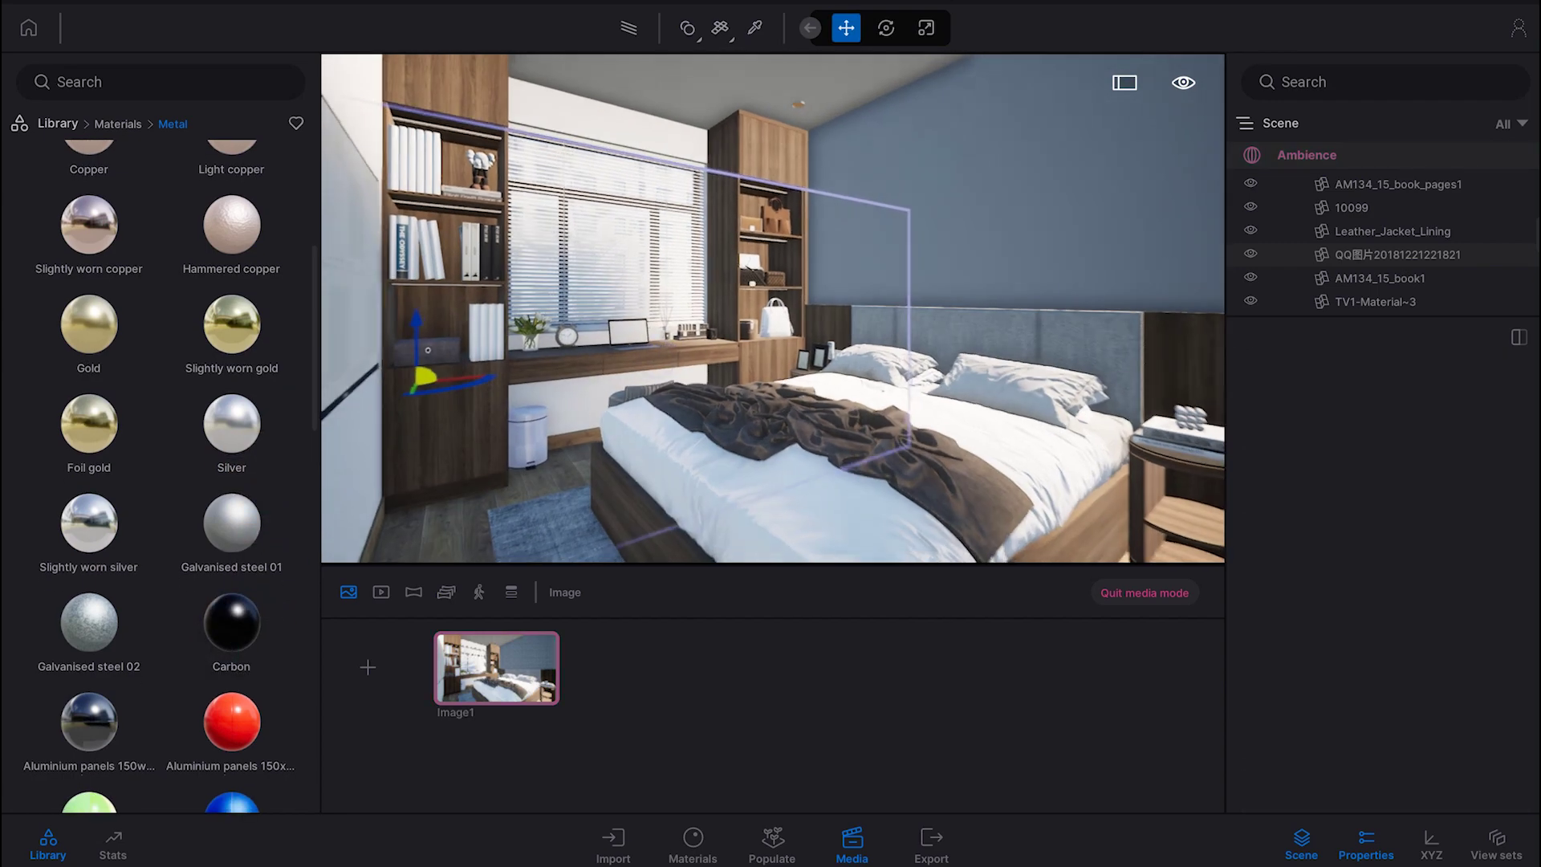
# Fly in close to the desk and select the laptop base.
pyautogui.scroll(3, 634, 361)
pyautogui.scroll(3, 642, 381)
pyautogui.scroll(3, 654, 405)
pyautogui.scroll(2, 707, 414)
pyautogui.scroll(2, 755, 422)
pyautogui.click(790, 433)
# Delete the laptop base and the laptop screen from the desk.
pyautogui.press('Delete')
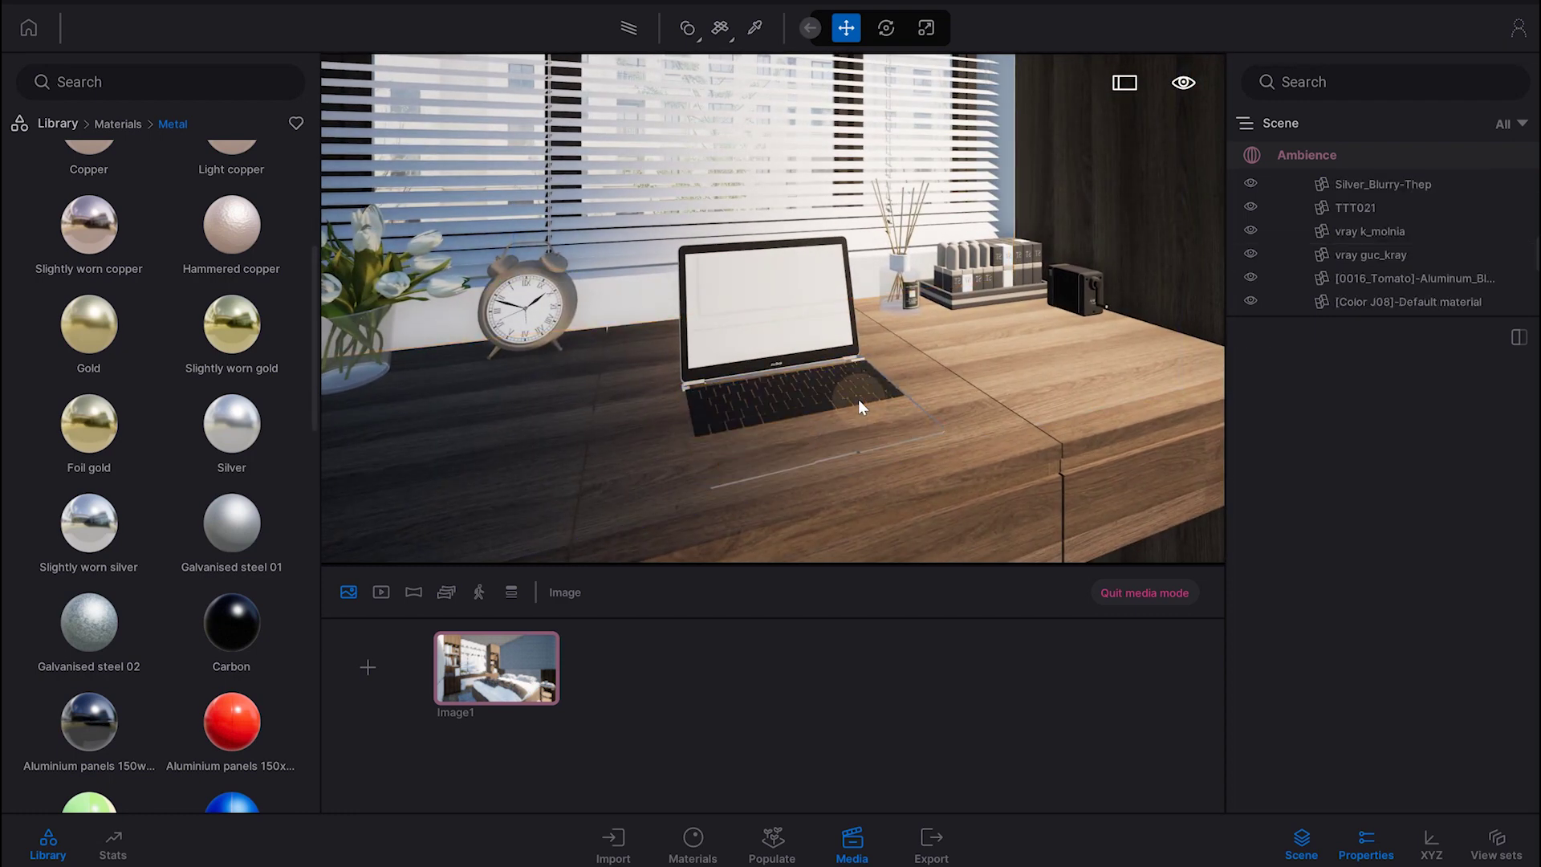
pyautogui.scroll(2, 859, 398)
pyautogui.scroll(3, 847, 400)
pyautogui.scroll(2, 836, 401)
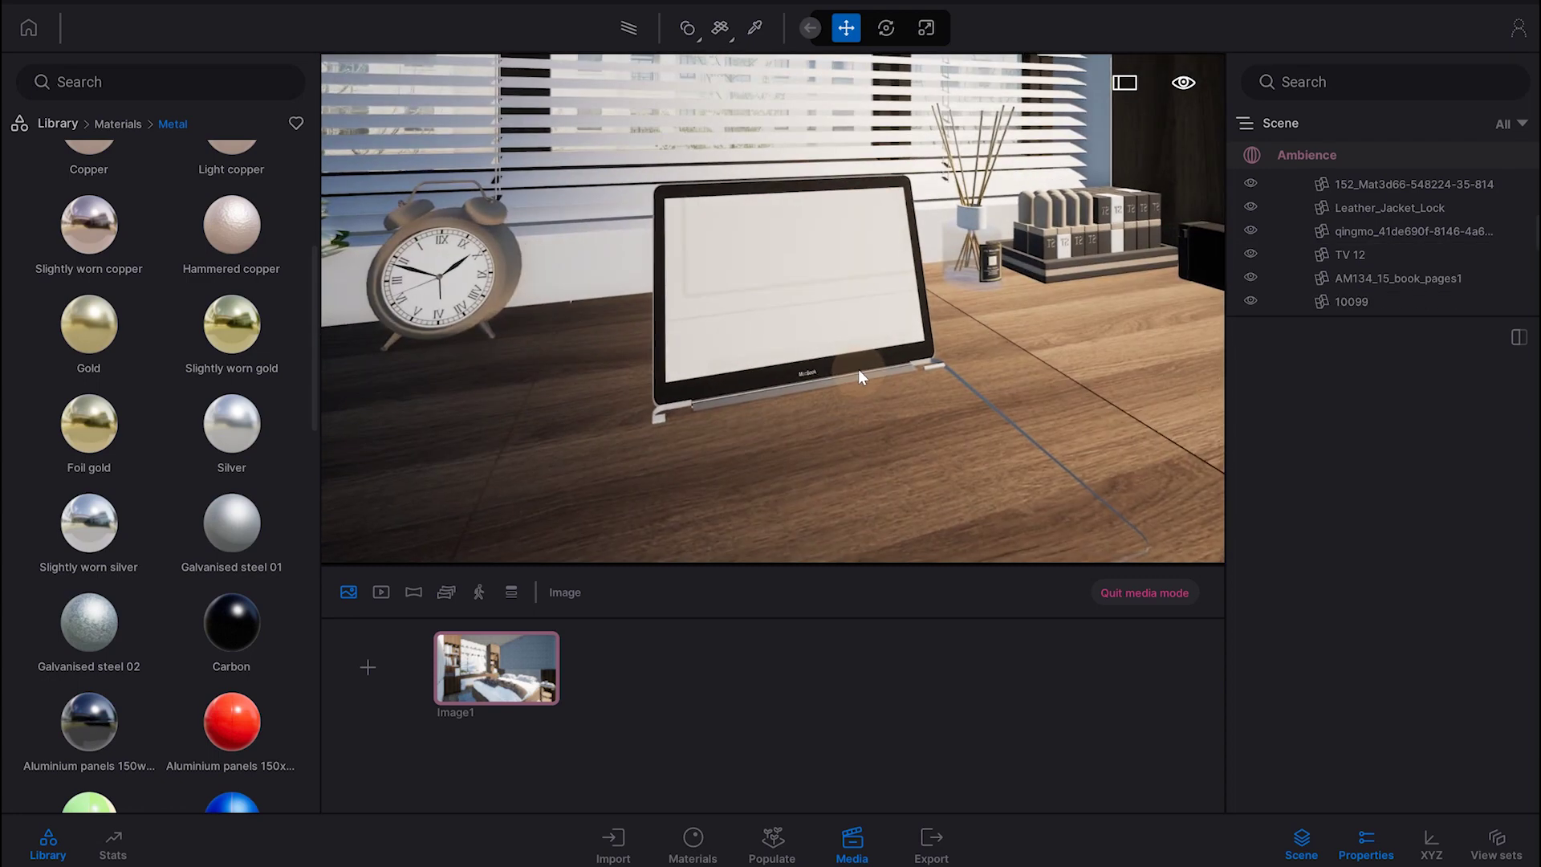
pyautogui.click(851, 363)
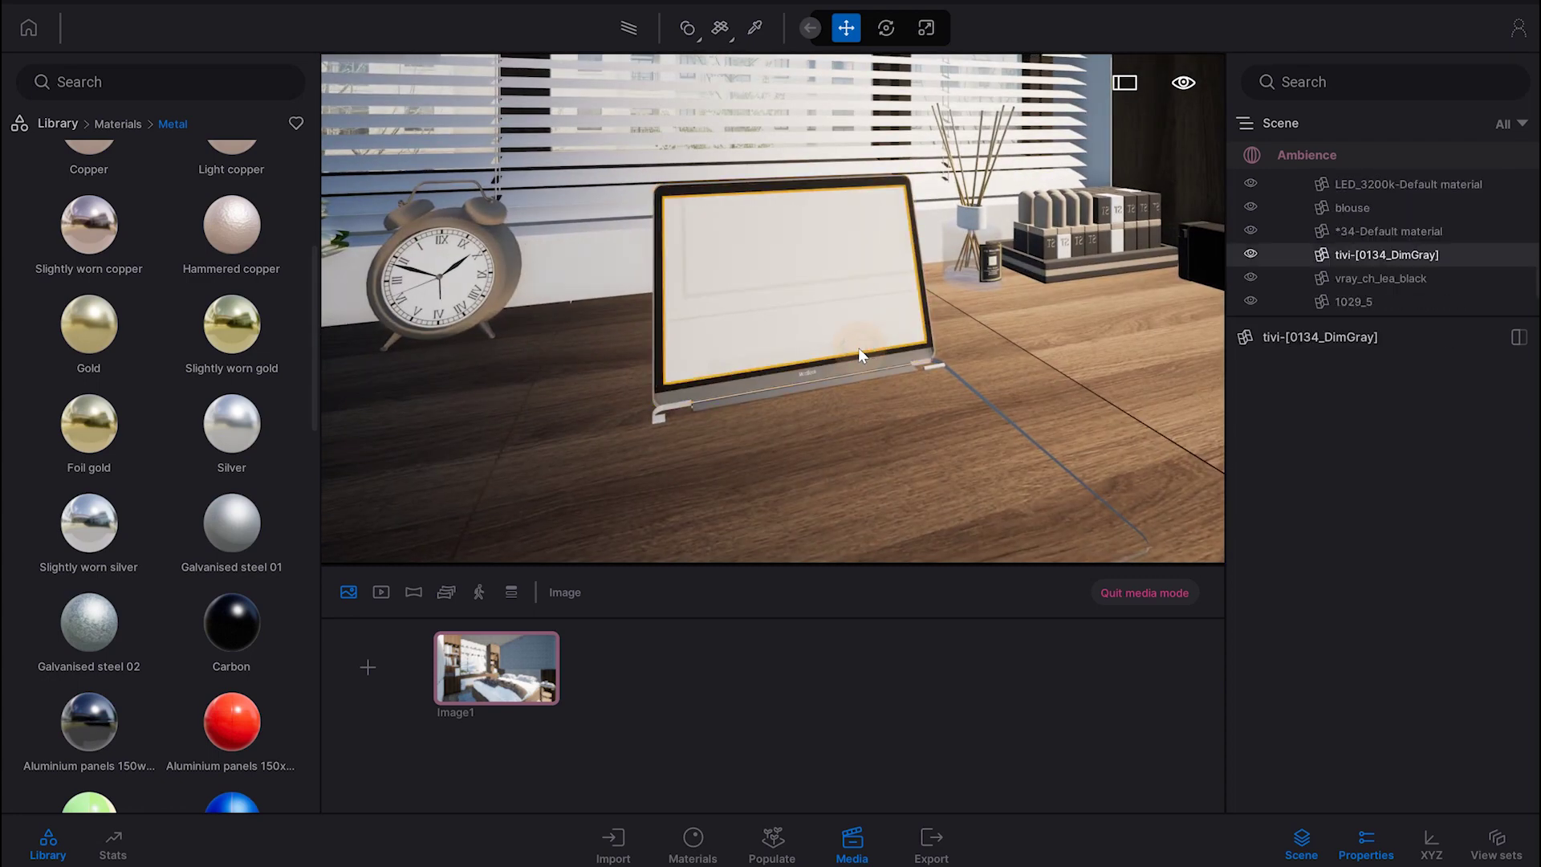
pyautogui.press('Delete')
# Delete the leftover screen frame, hinge bars and small stray object on the desk.
pyautogui.click(883, 358)
pyautogui.press('Delete')
pyautogui.click(896, 368)
pyautogui.press('Delete')
pyautogui.click(928, 359)
pyautogui.press('Delete')
pyautogui.press('Delete')
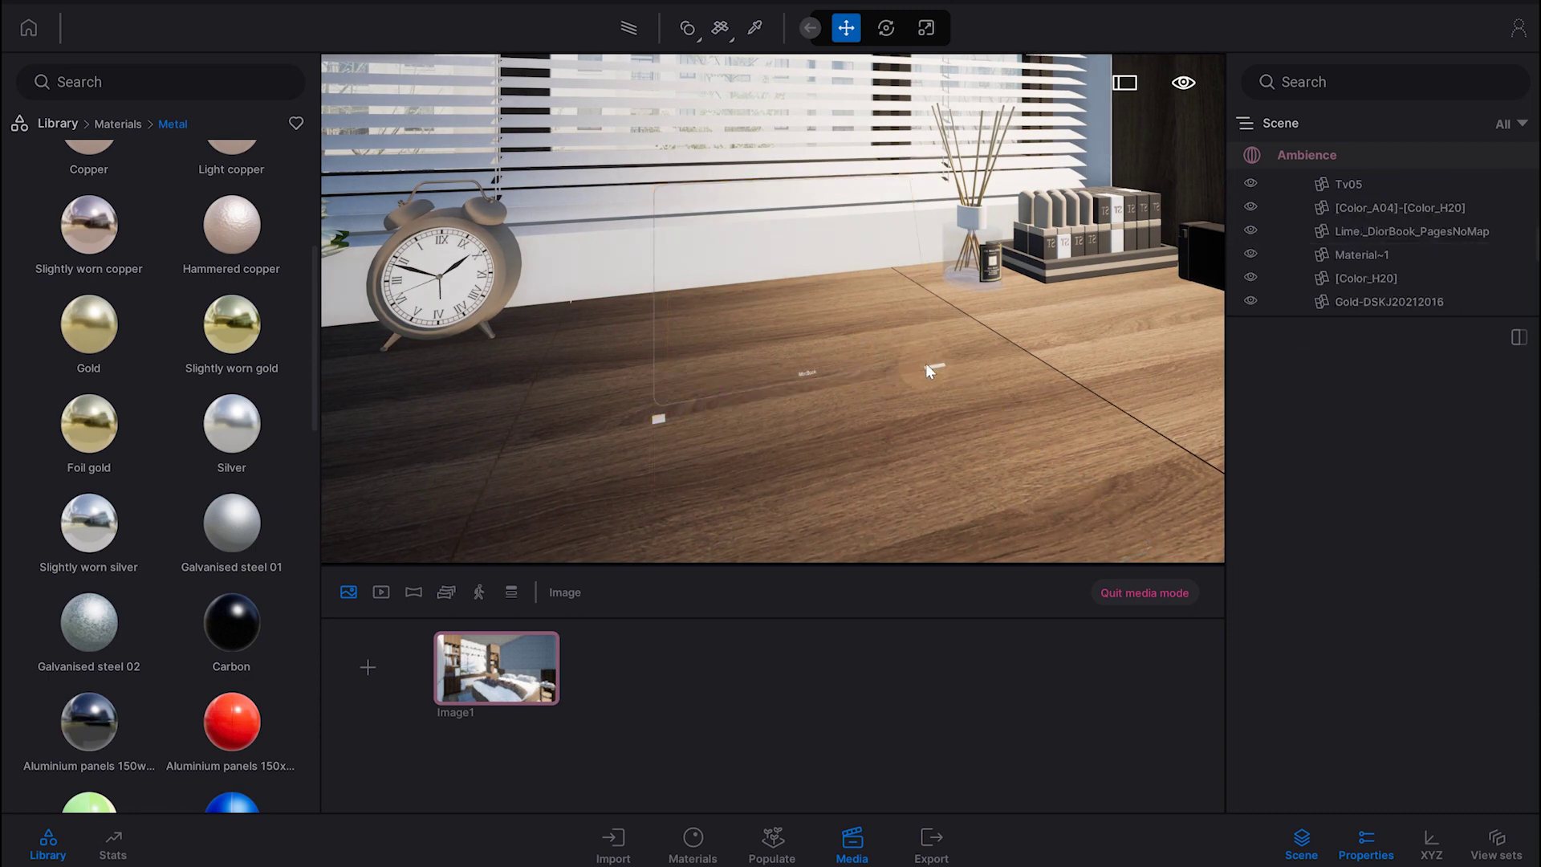
pyautogui.click(933, 366)
pyautogui.click(931, 368)
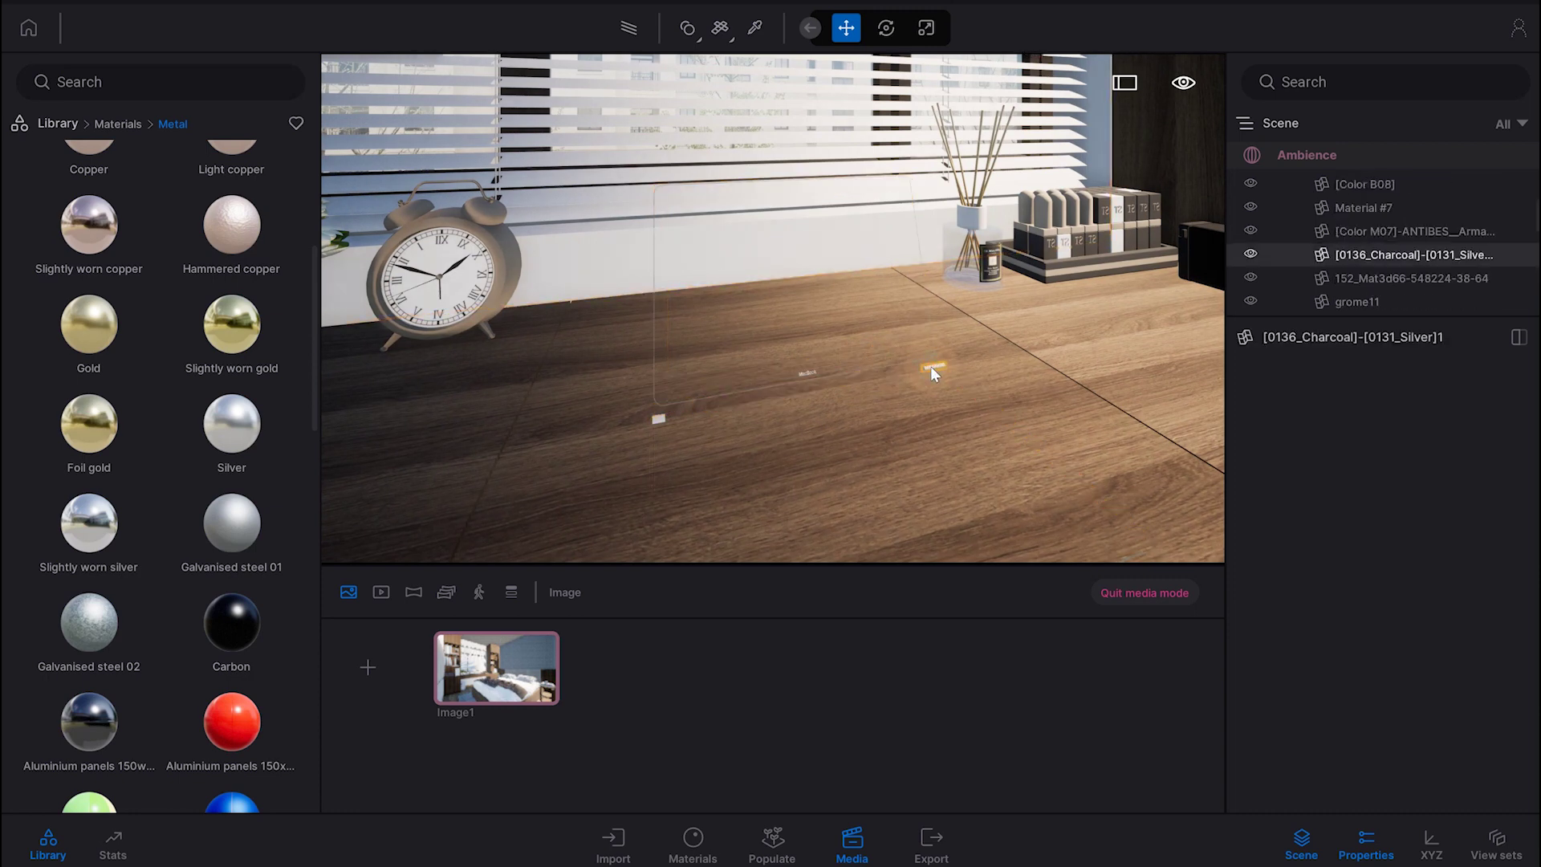
pyautogui.click(673, 419)
pyautogui.press('Delete')
# Briefly remove the desk top to look underneath, then restore it.
pyautogui.click(814, 395)
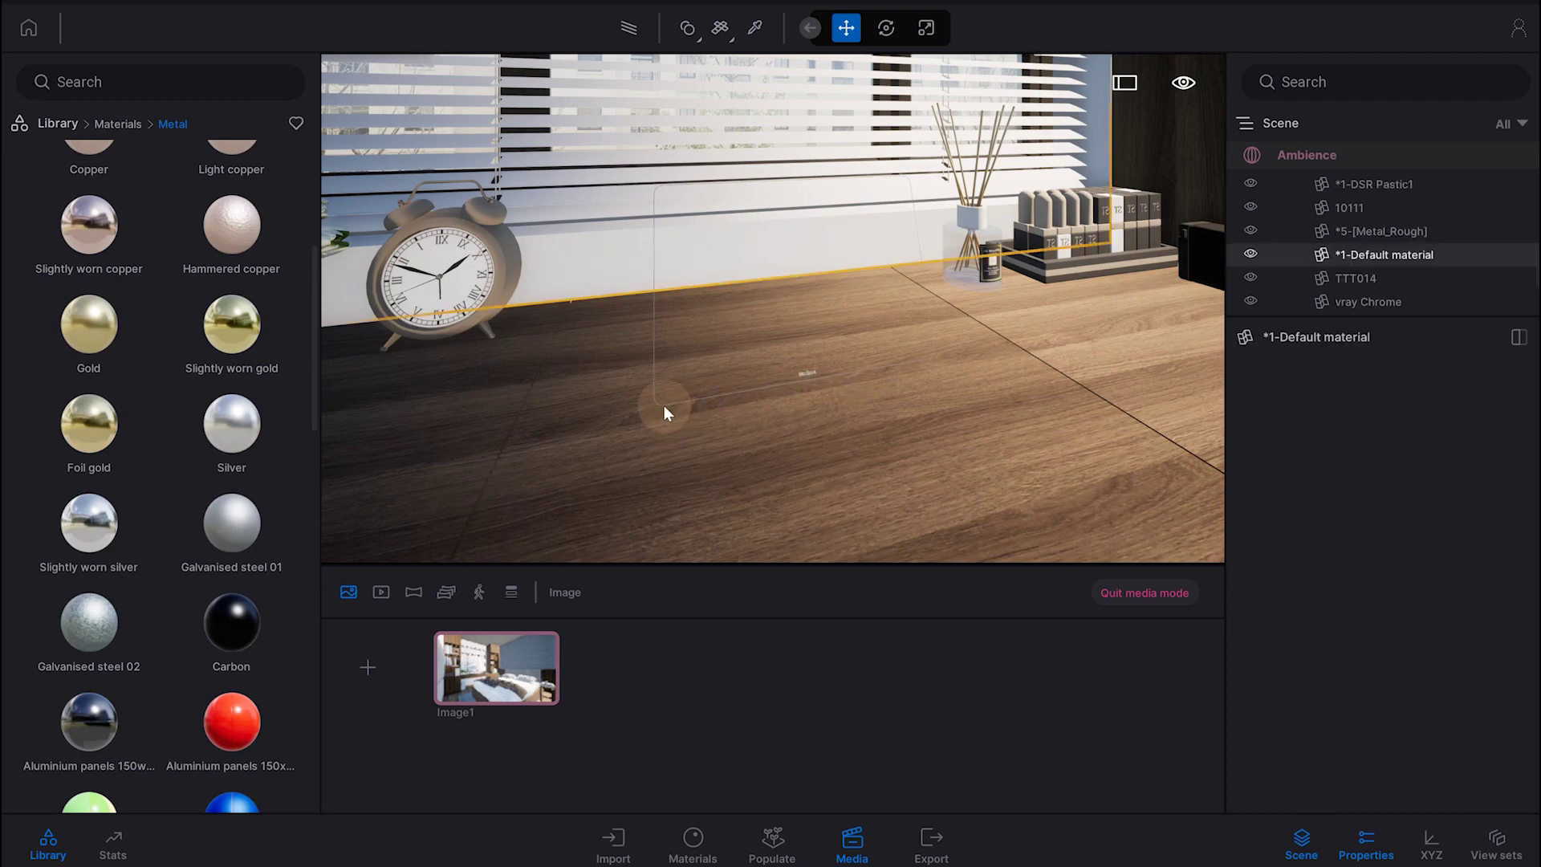
pyautogui.scroll(5, 666, 407)
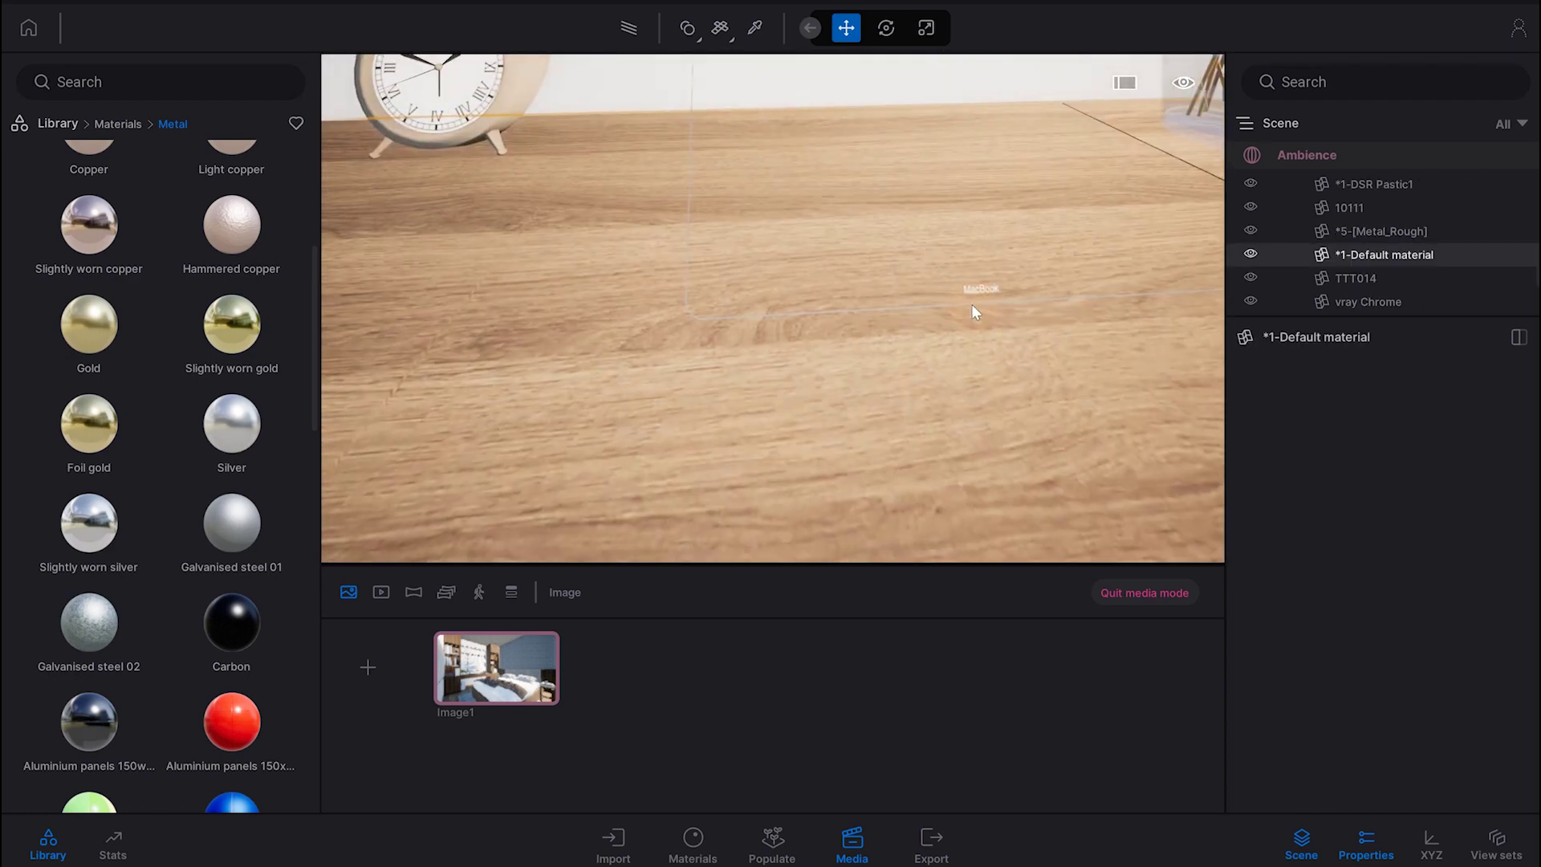
pyautogui.press('Delete')
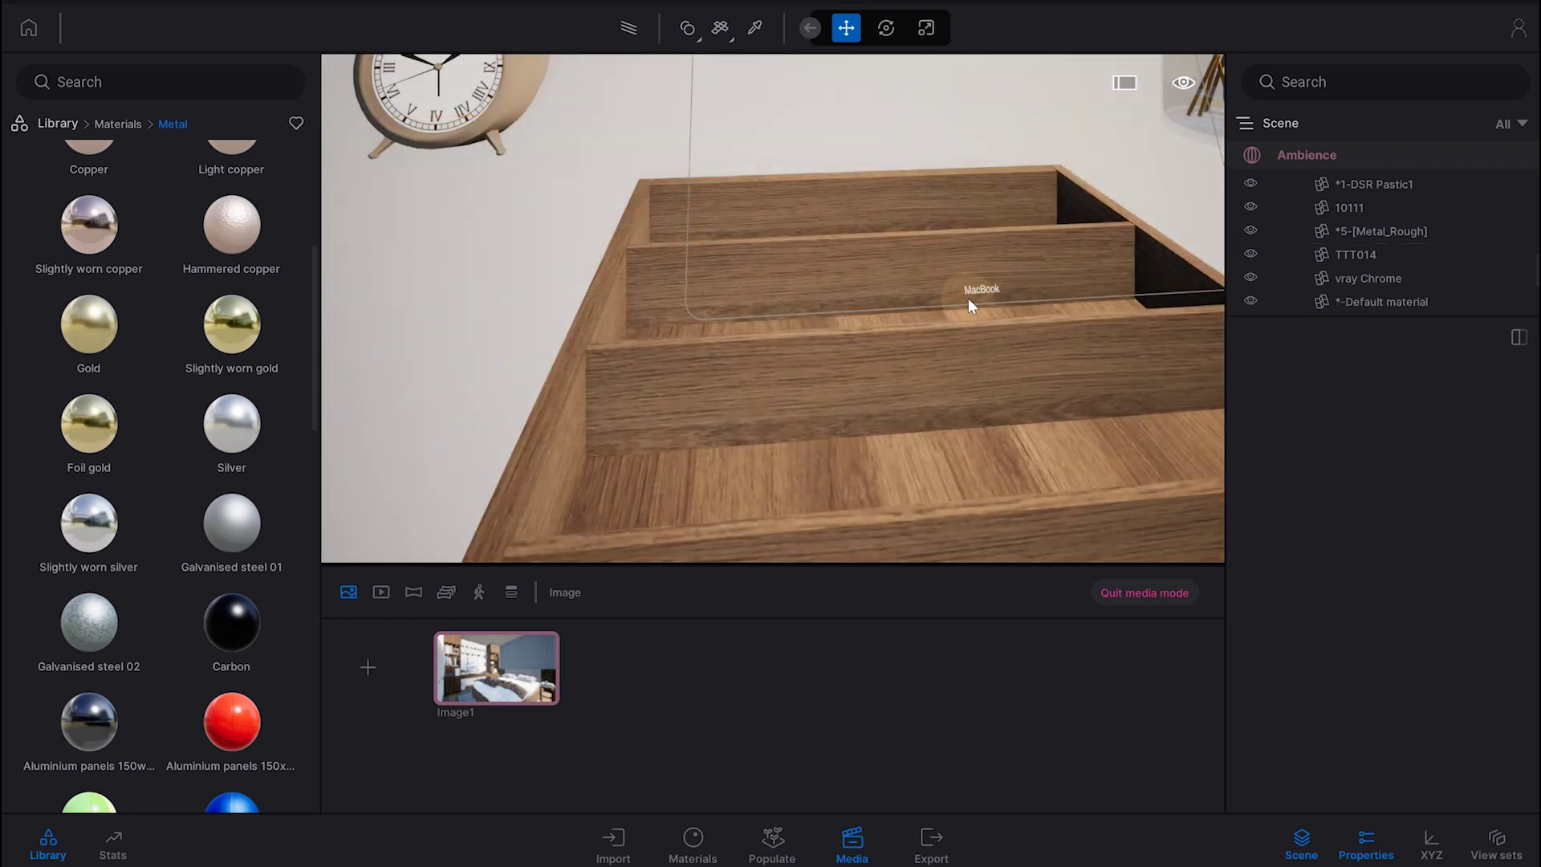
pyautogui.hotkey('ctrl', 'z')
pyautogui.click(976, 290)
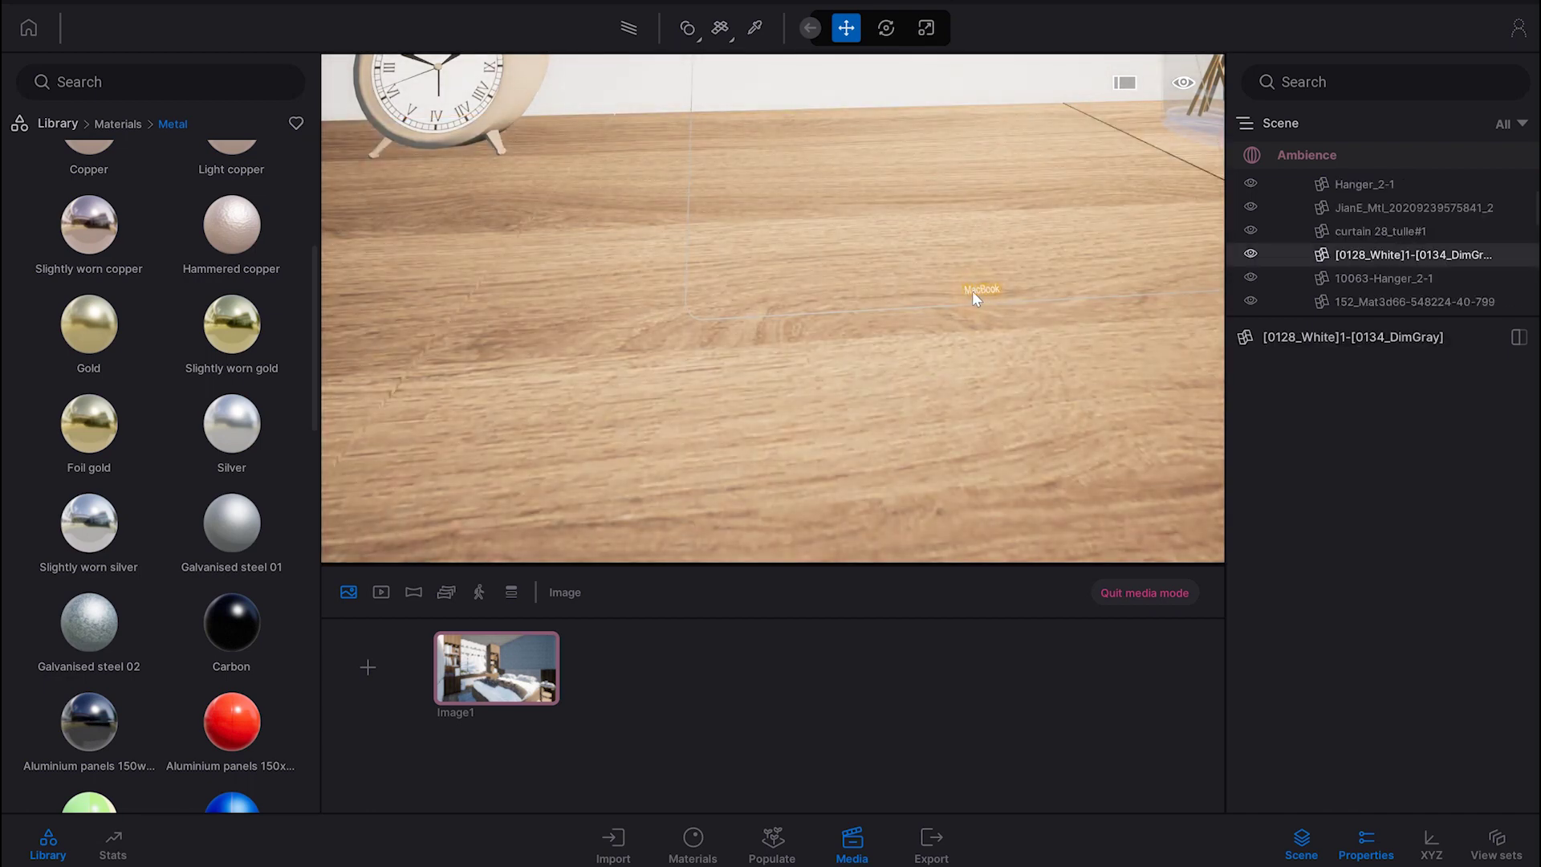
# Toggle the *1-Default material's visibility to inspect the desk, then orbit across it.
pyautogui.click(715, 322)
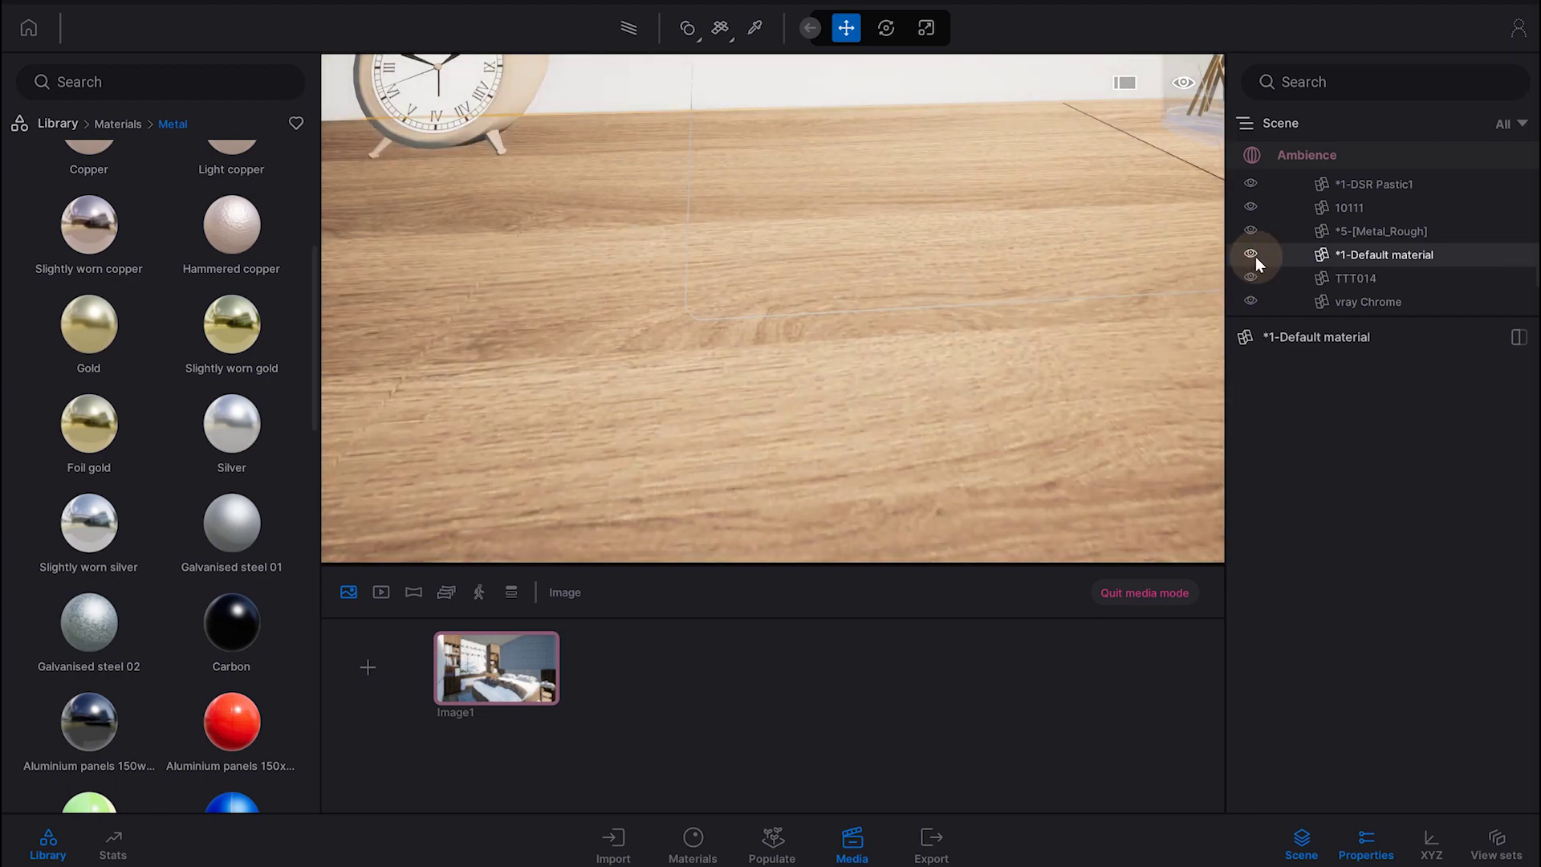
pyautogui.click(1252, 256)
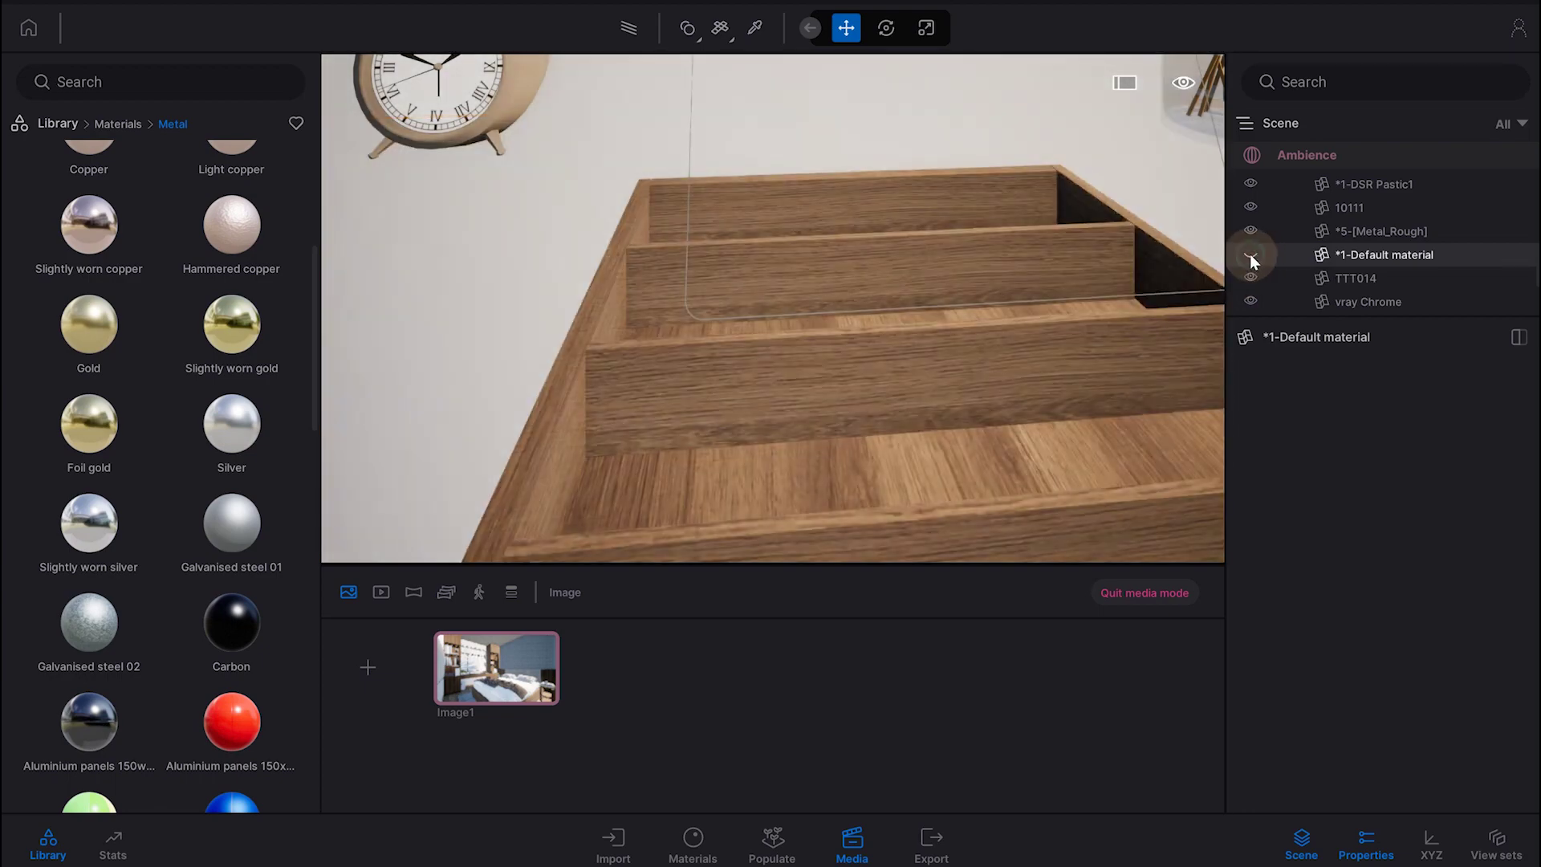
pyautogui.moveTo(716, 327); pyautogui.dragTo(543, 523)
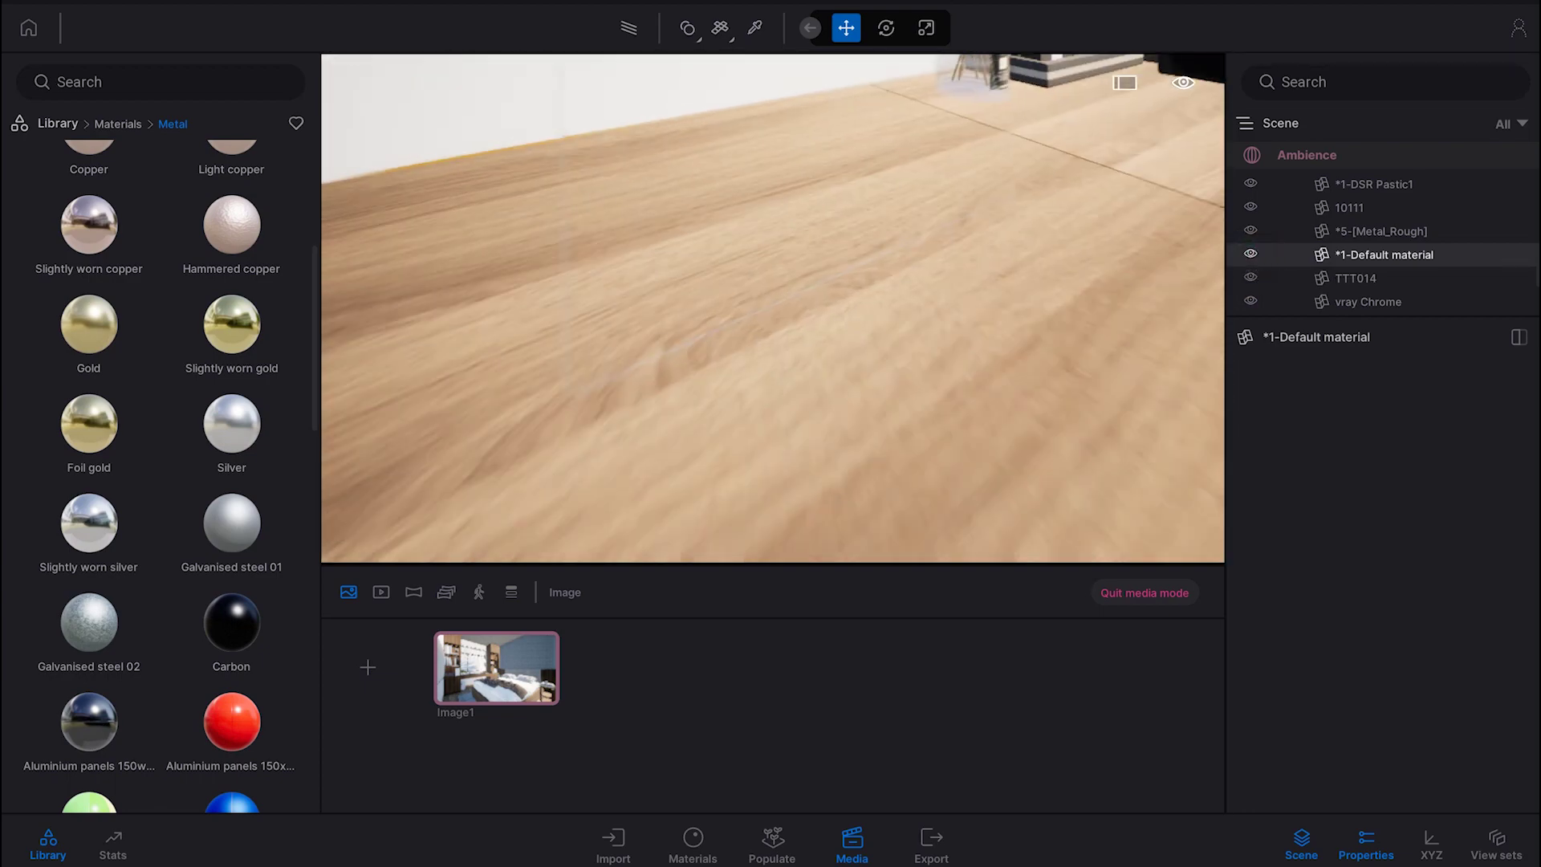
pyautogui.click(537, 514)
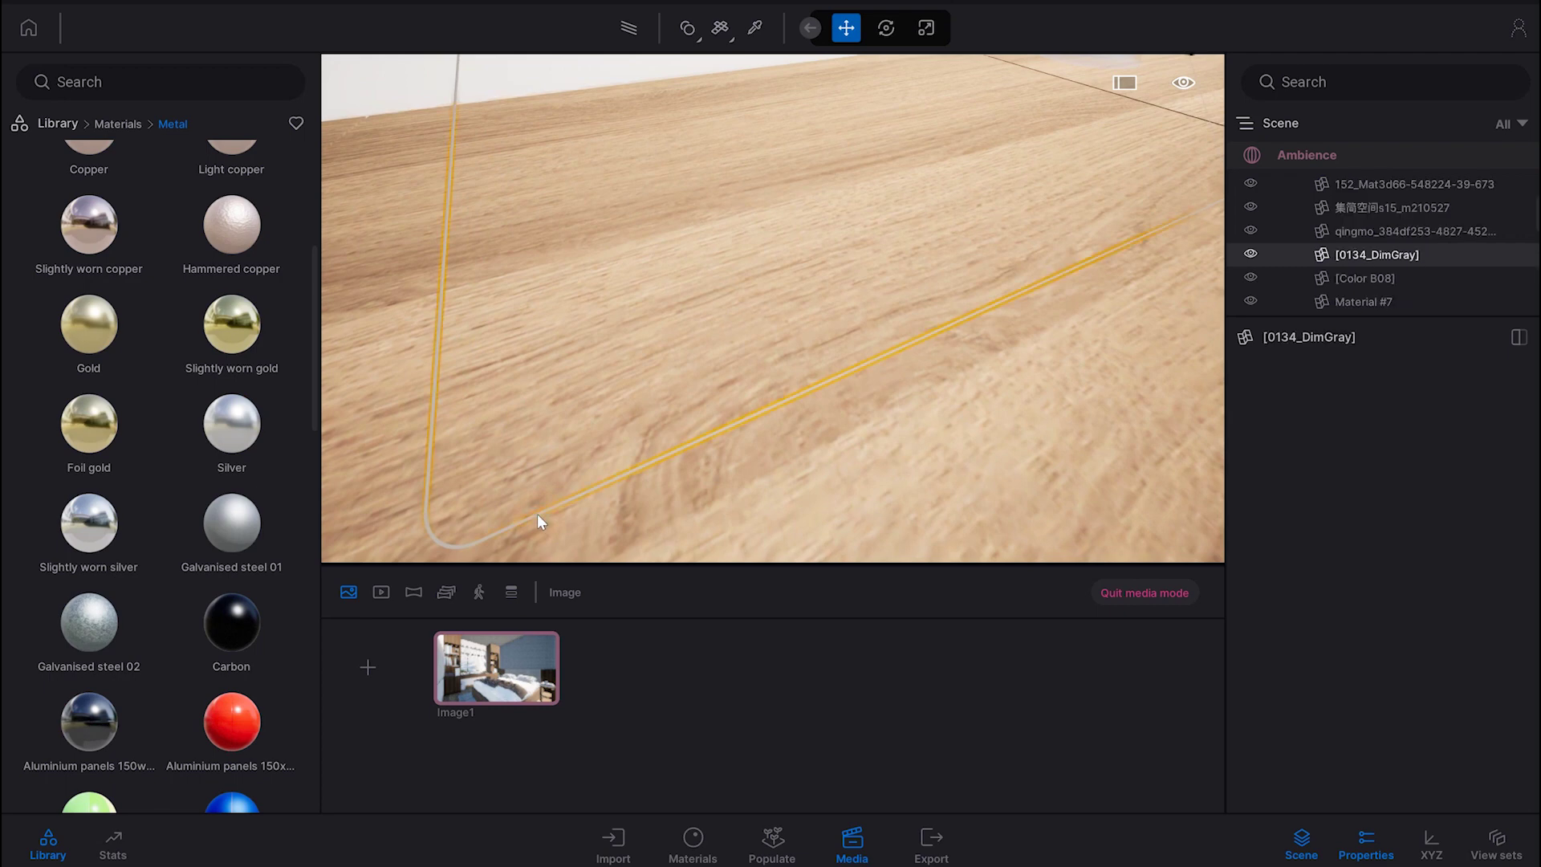
pyautogui.moveTo(592, 490); pyautogui.dragTo(575, 486)
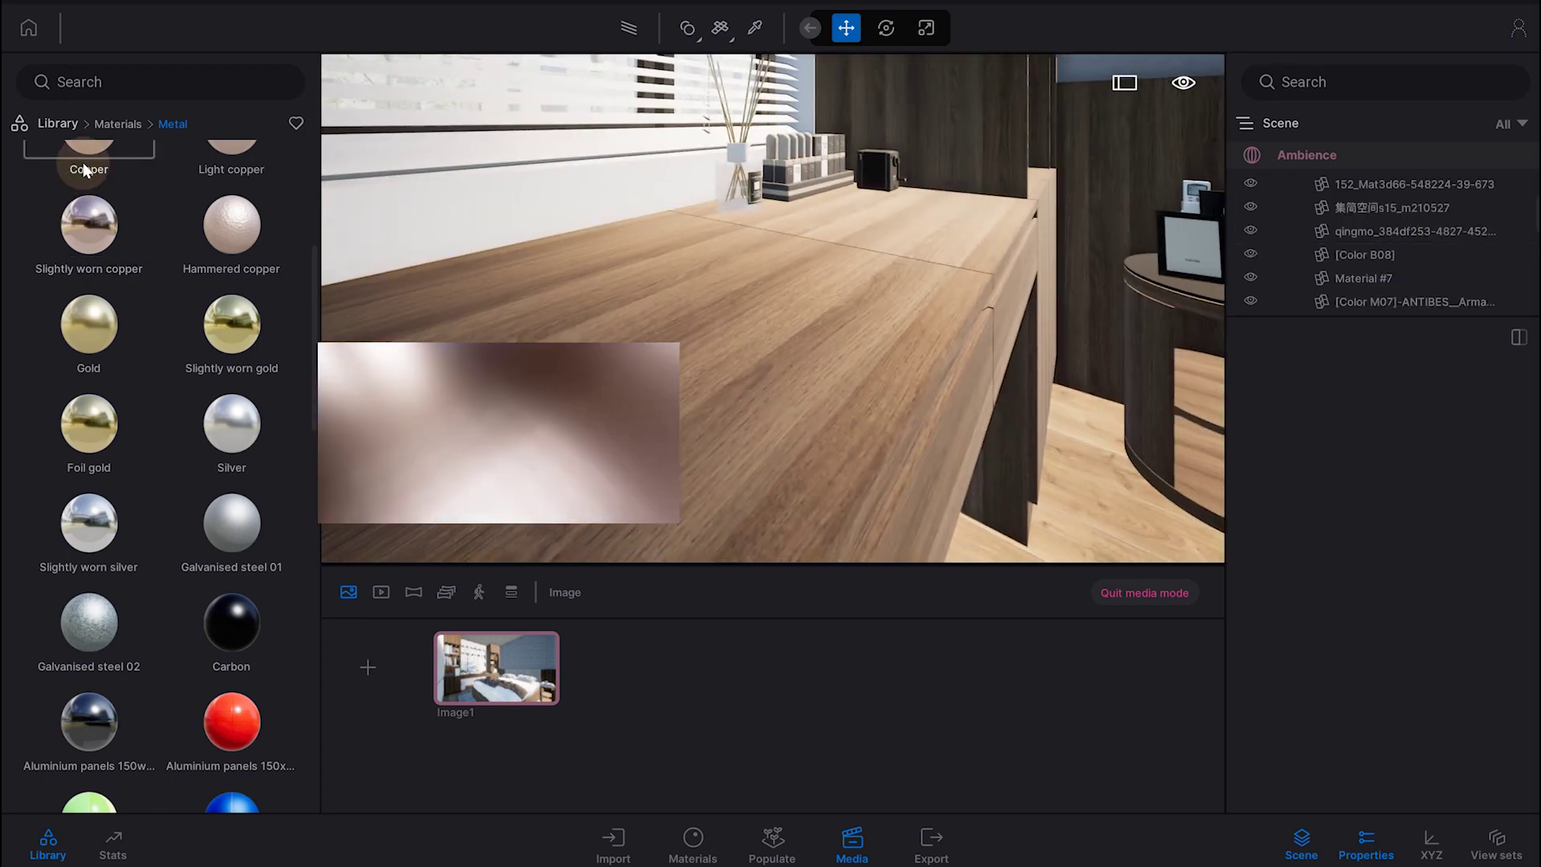
# Browse to Objects > Home > Living room > Electronic appliances with the desk in view.
pyautogui.click(58, 123)
pyautogui.click(87, 196)
pyautogui.click(69, 179)
pyautogui.click(117, 214)
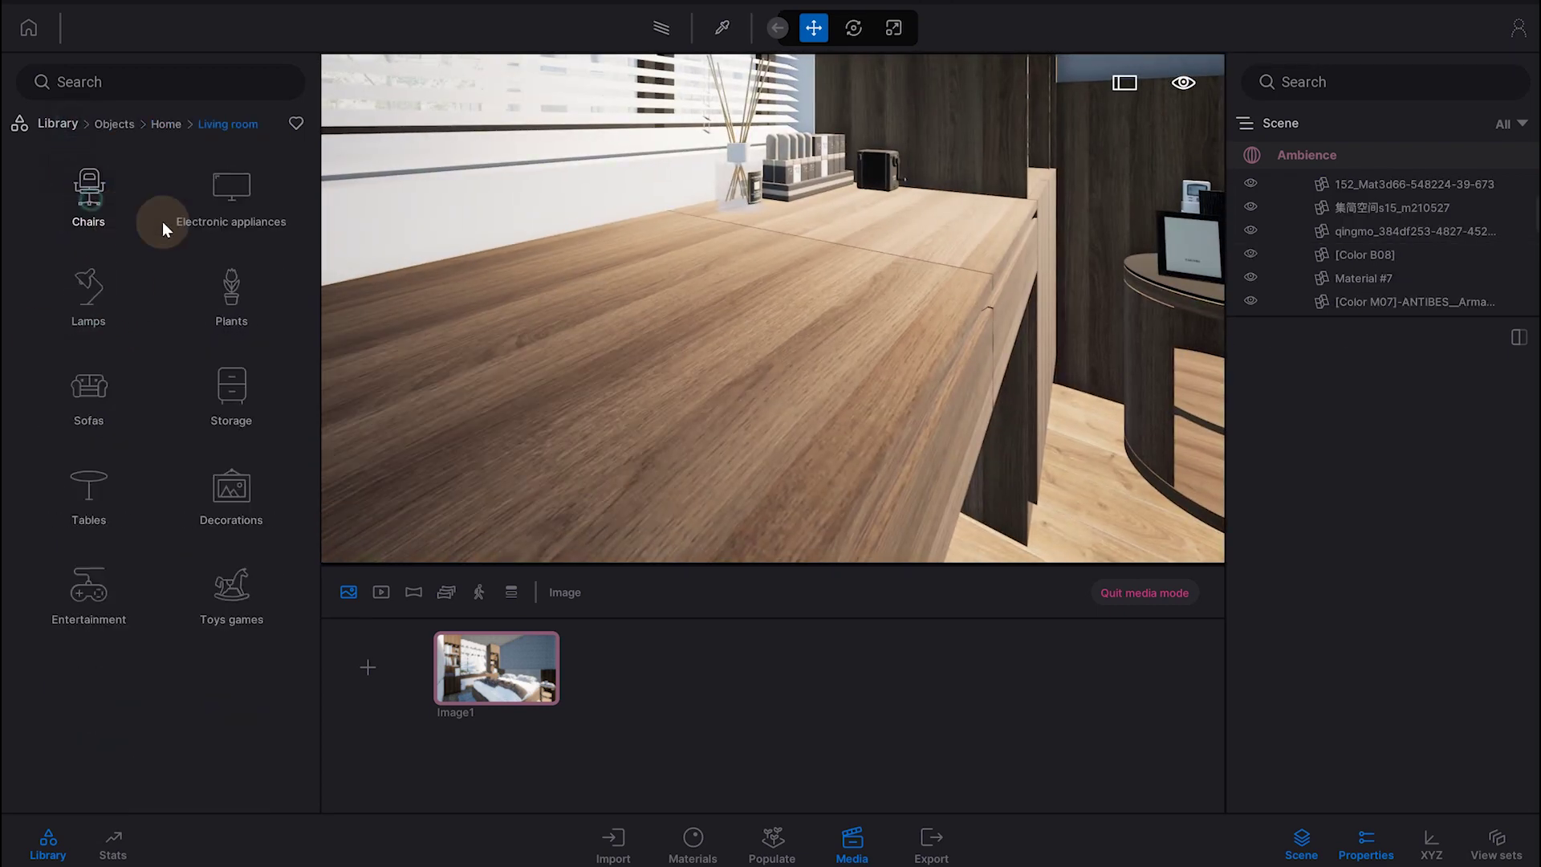
pyautogui.click(206, 215)
pyautogui.moveTo(528, 333); pyautogui.dragTo(368, 509)
# Place Tablet 02 on the desk beside the clock and return to the Image1 view.
pyautogui.click(227, 660)
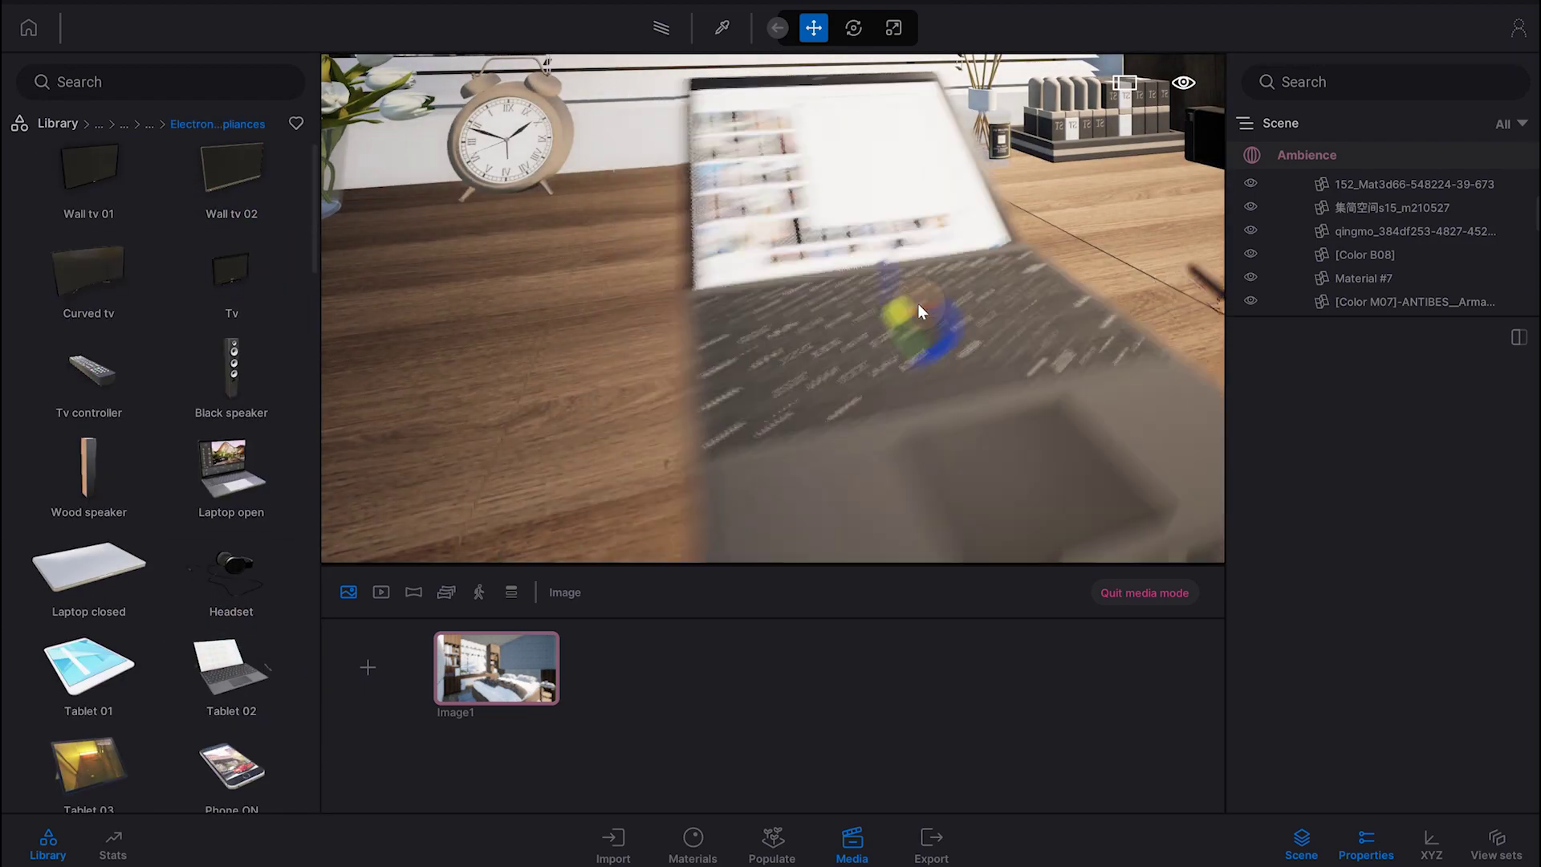
pyautogui.moveTo(228, 661); pyautogui.dragTo(918, 303)
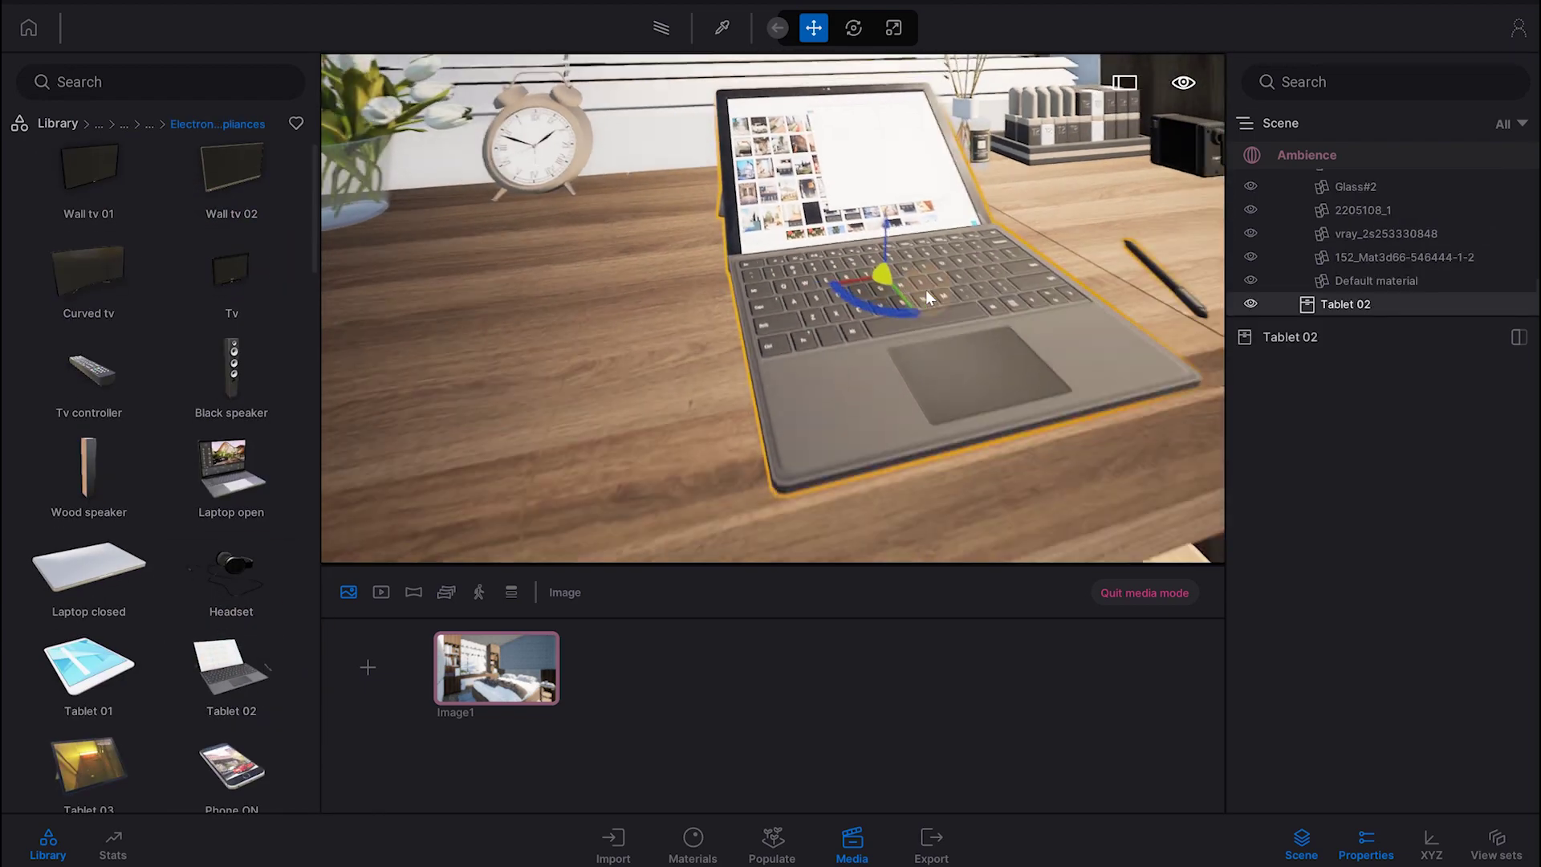
pyautogui.moveTo(1014, 293); pyautogui.dragTo(685, 254)
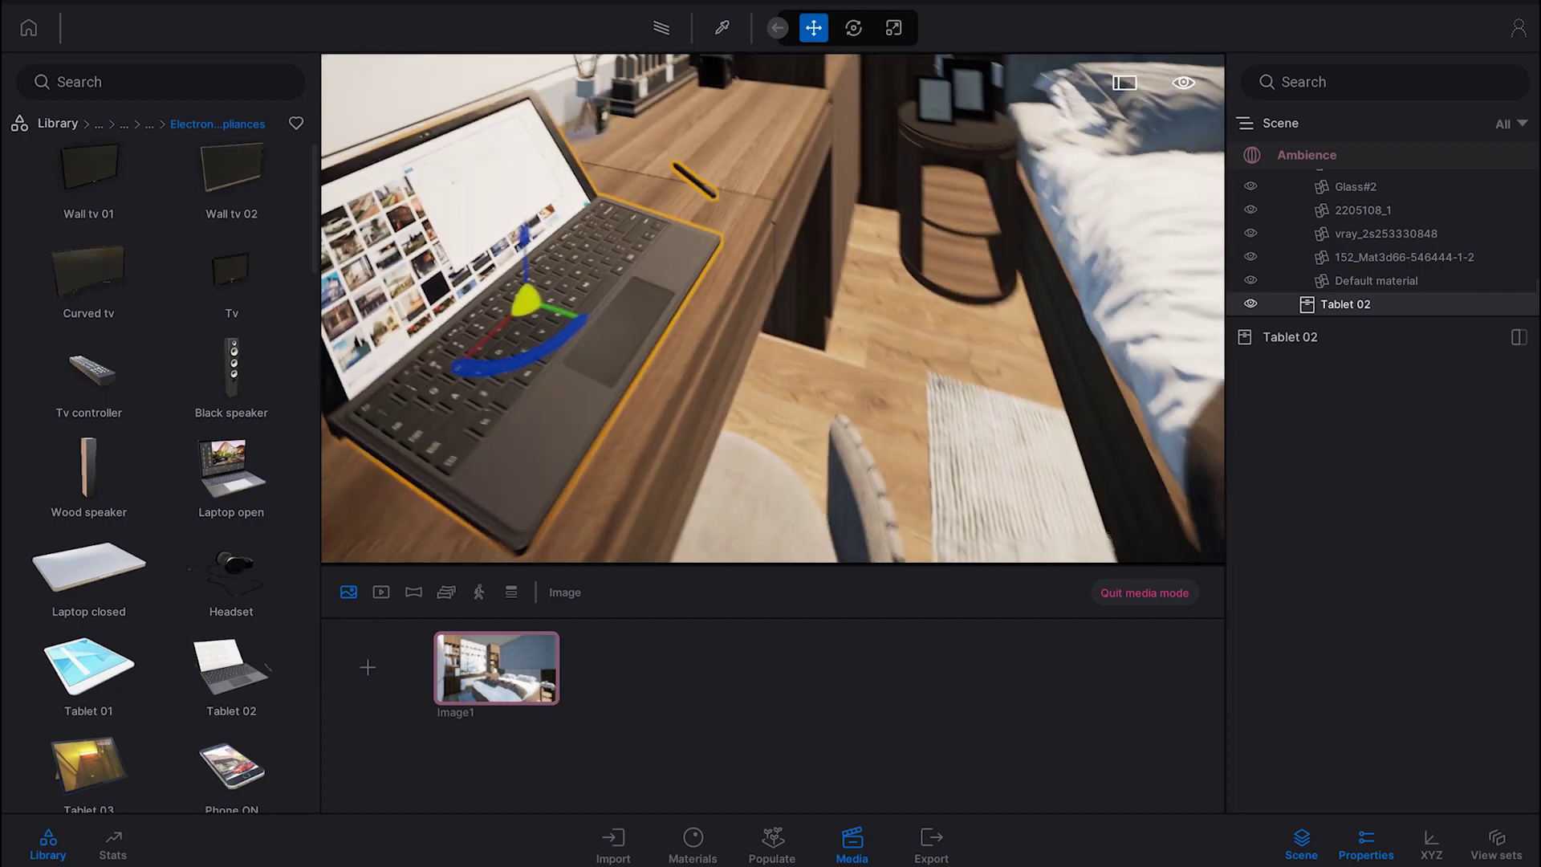
pyautogui.scroll(-3, 845, 276)
pyautogui.scroll(-4, 932, 296)
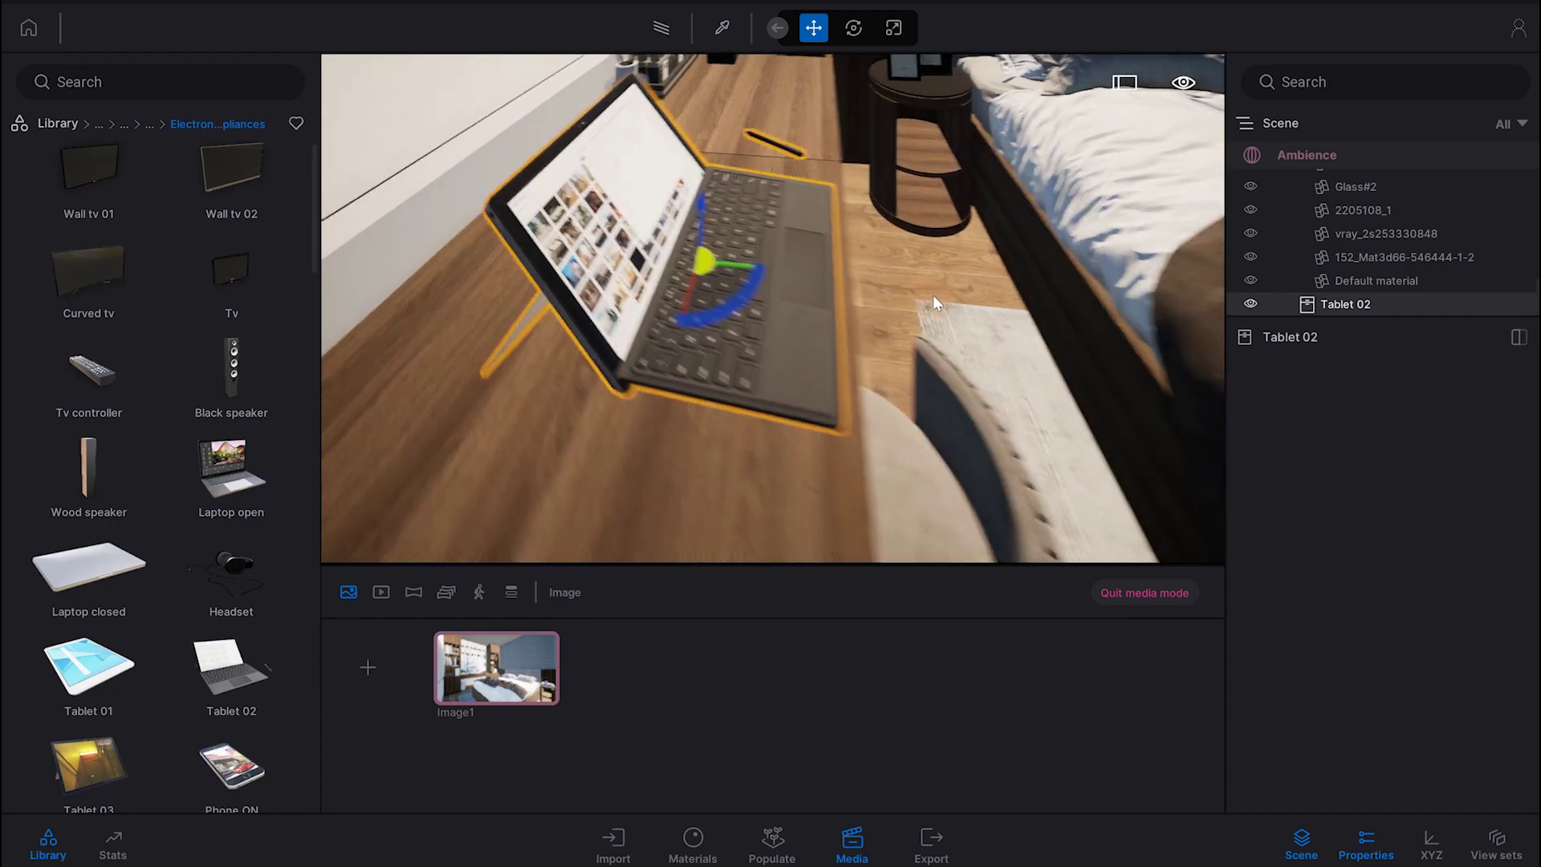
pyautogui.click(505, 670)
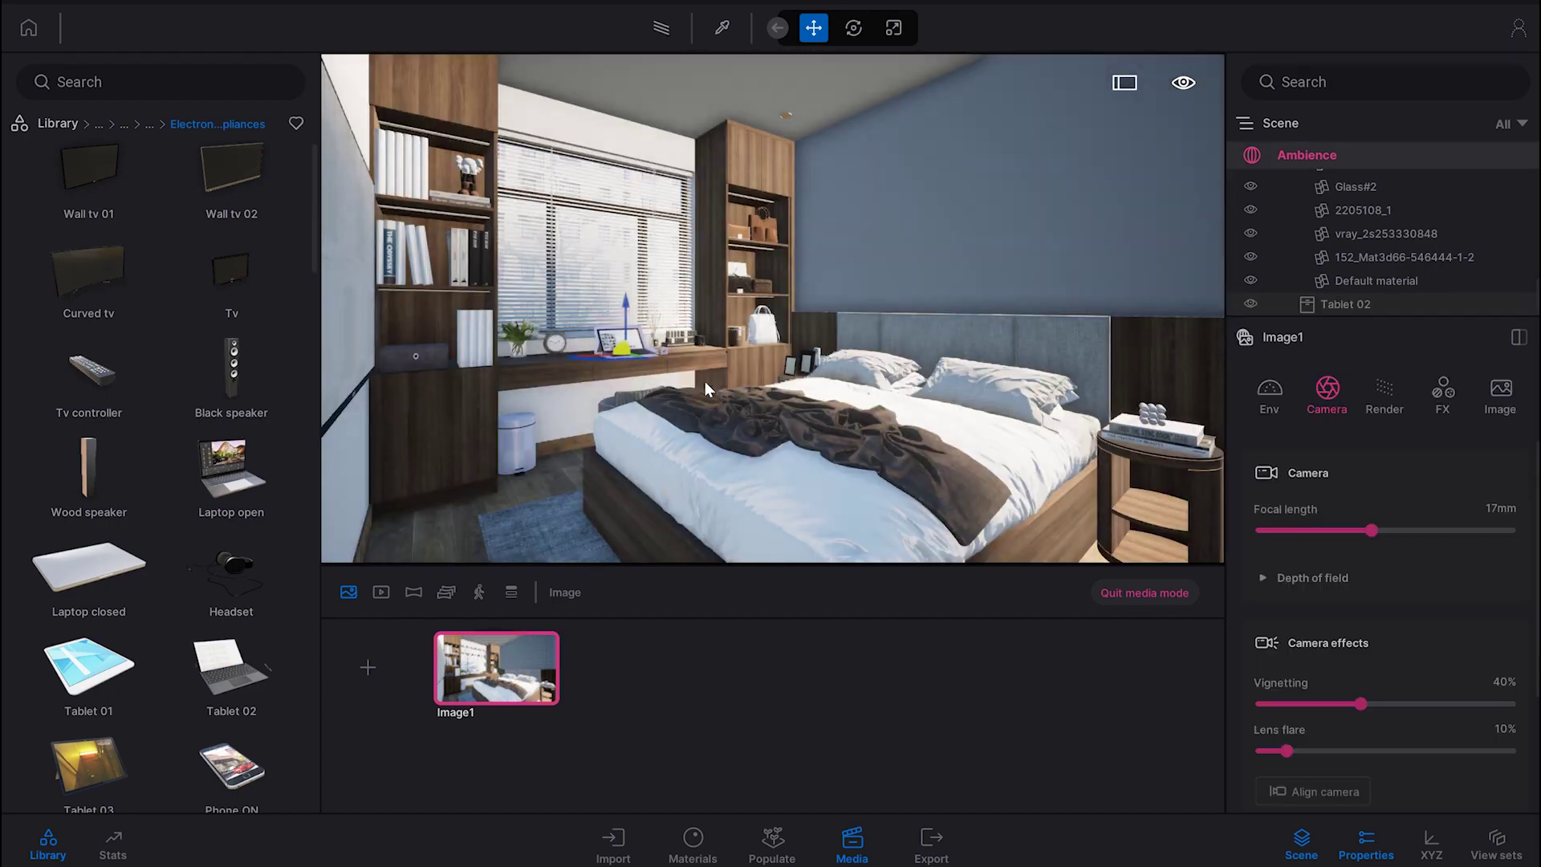
# Apply Mult 03 D wood from the Wood materials to the cabinetry.
pyautogui.click(59, 125)
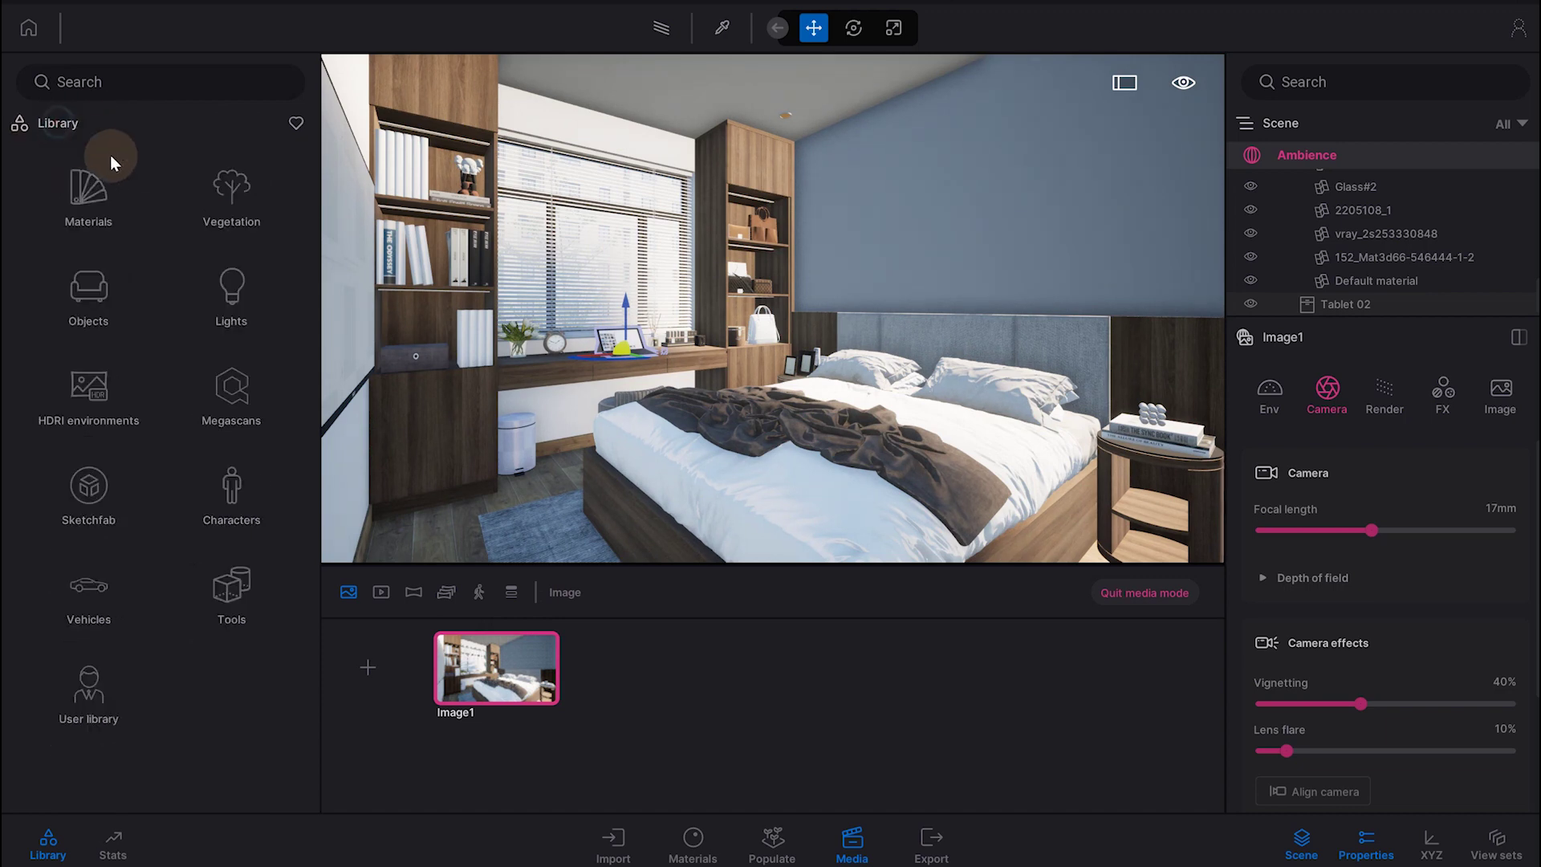
pyautogui.click(83, 193)
pyautogui.click(232, 289)
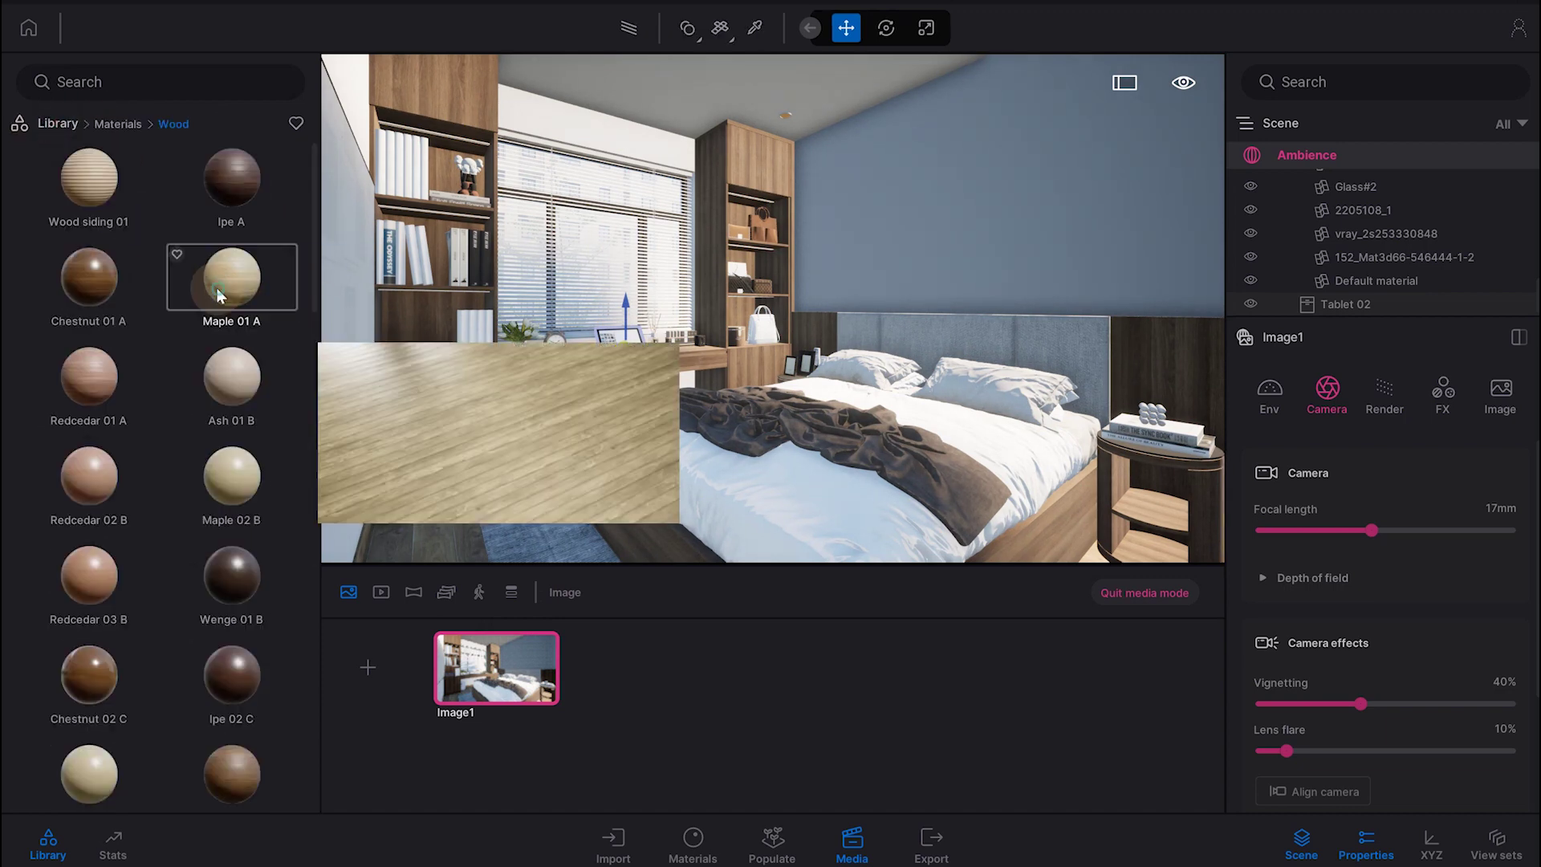
pyautogui.scroll(-2, 192, 425)
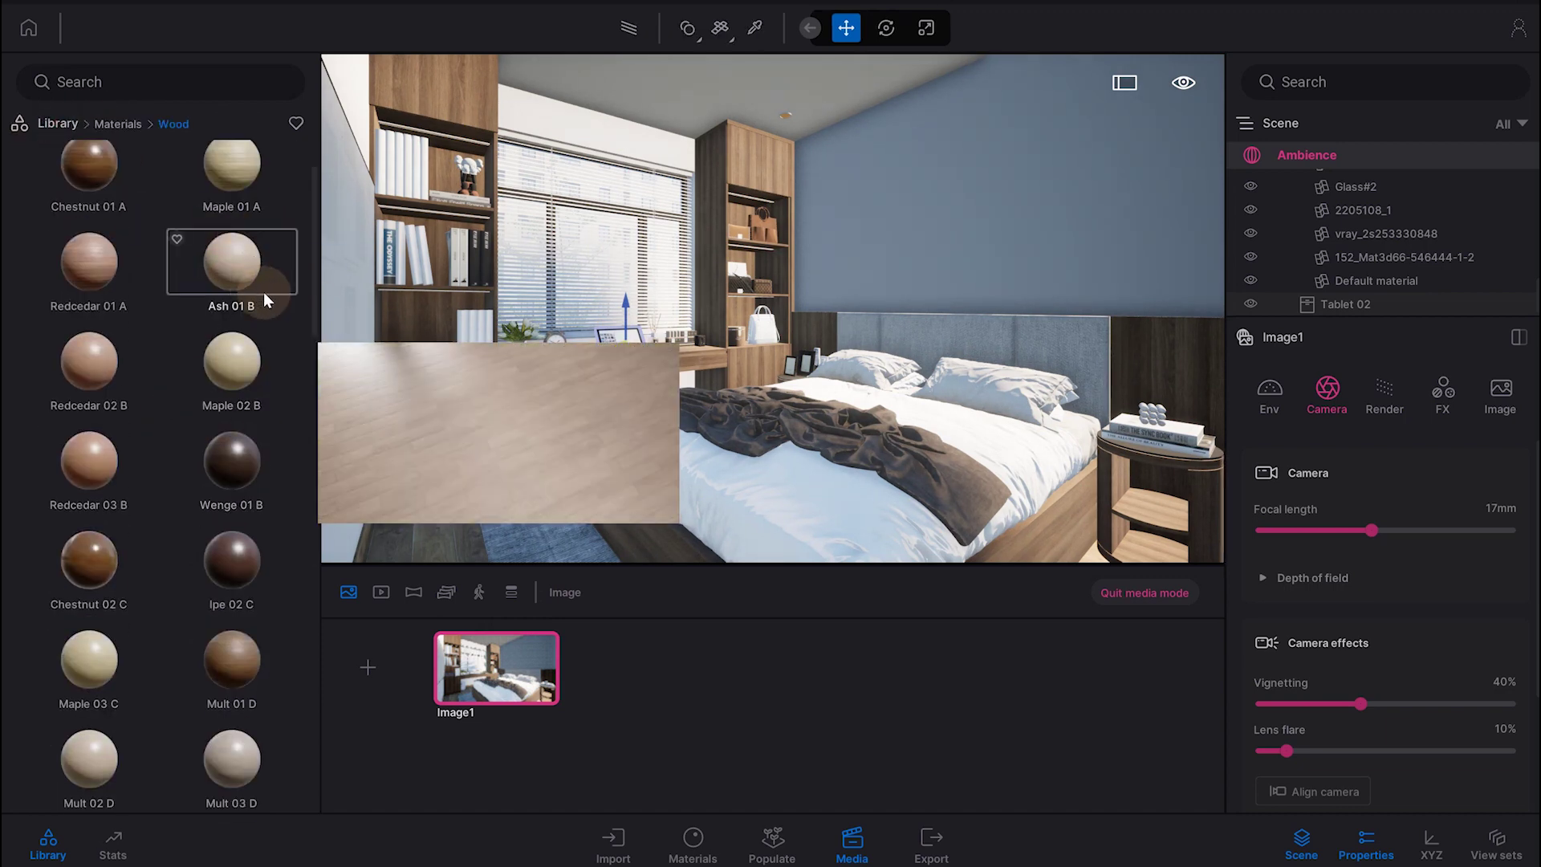
pyautogui.scroll(-1, 264, 305)
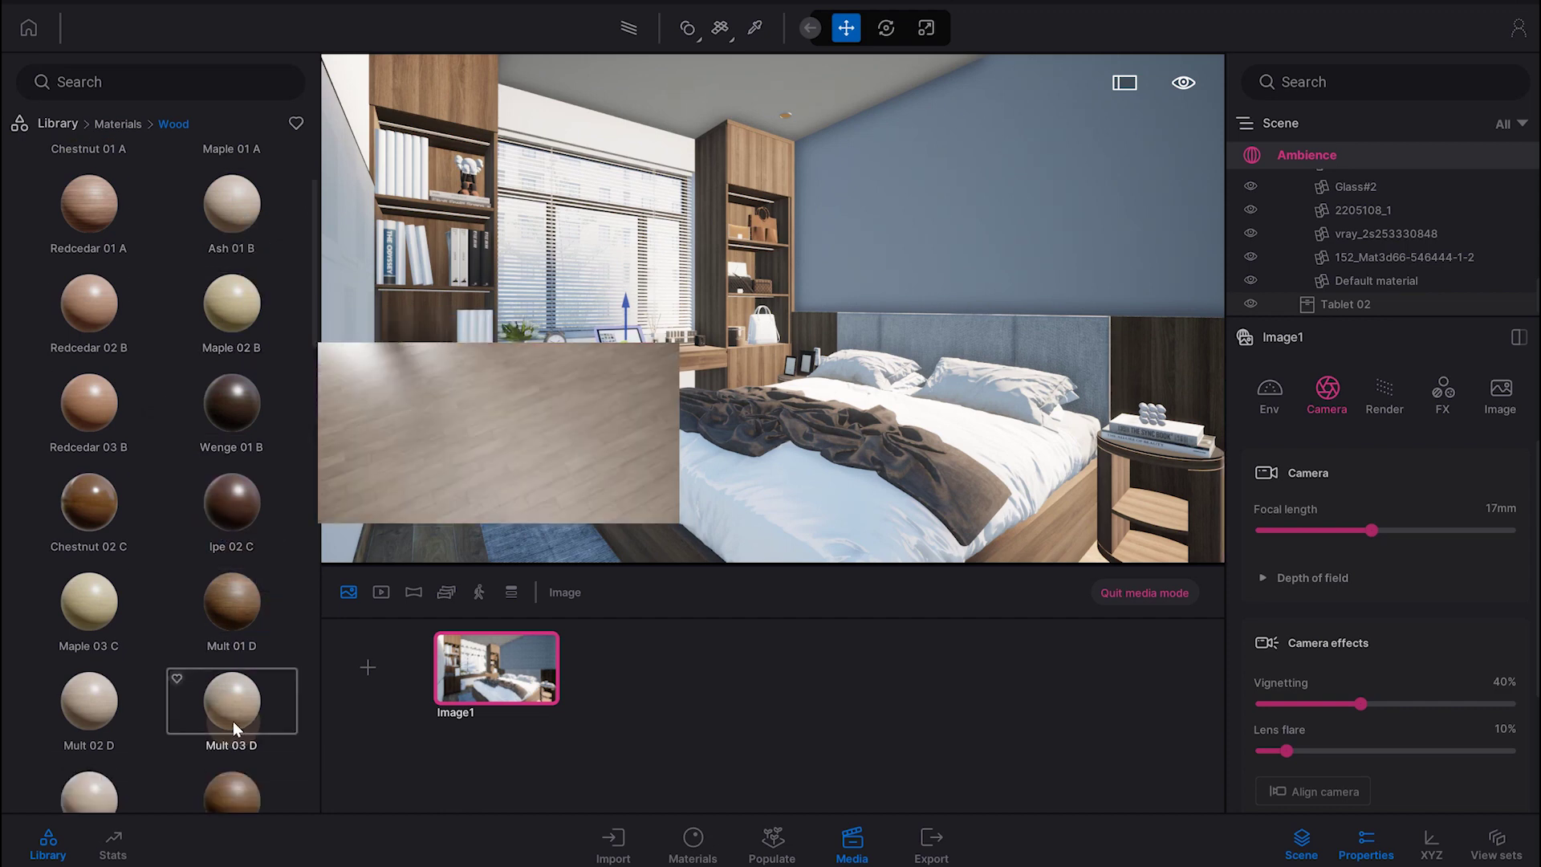
pyautogui.moveTo(233, 721); pyautogui.dragTo(407, 161)
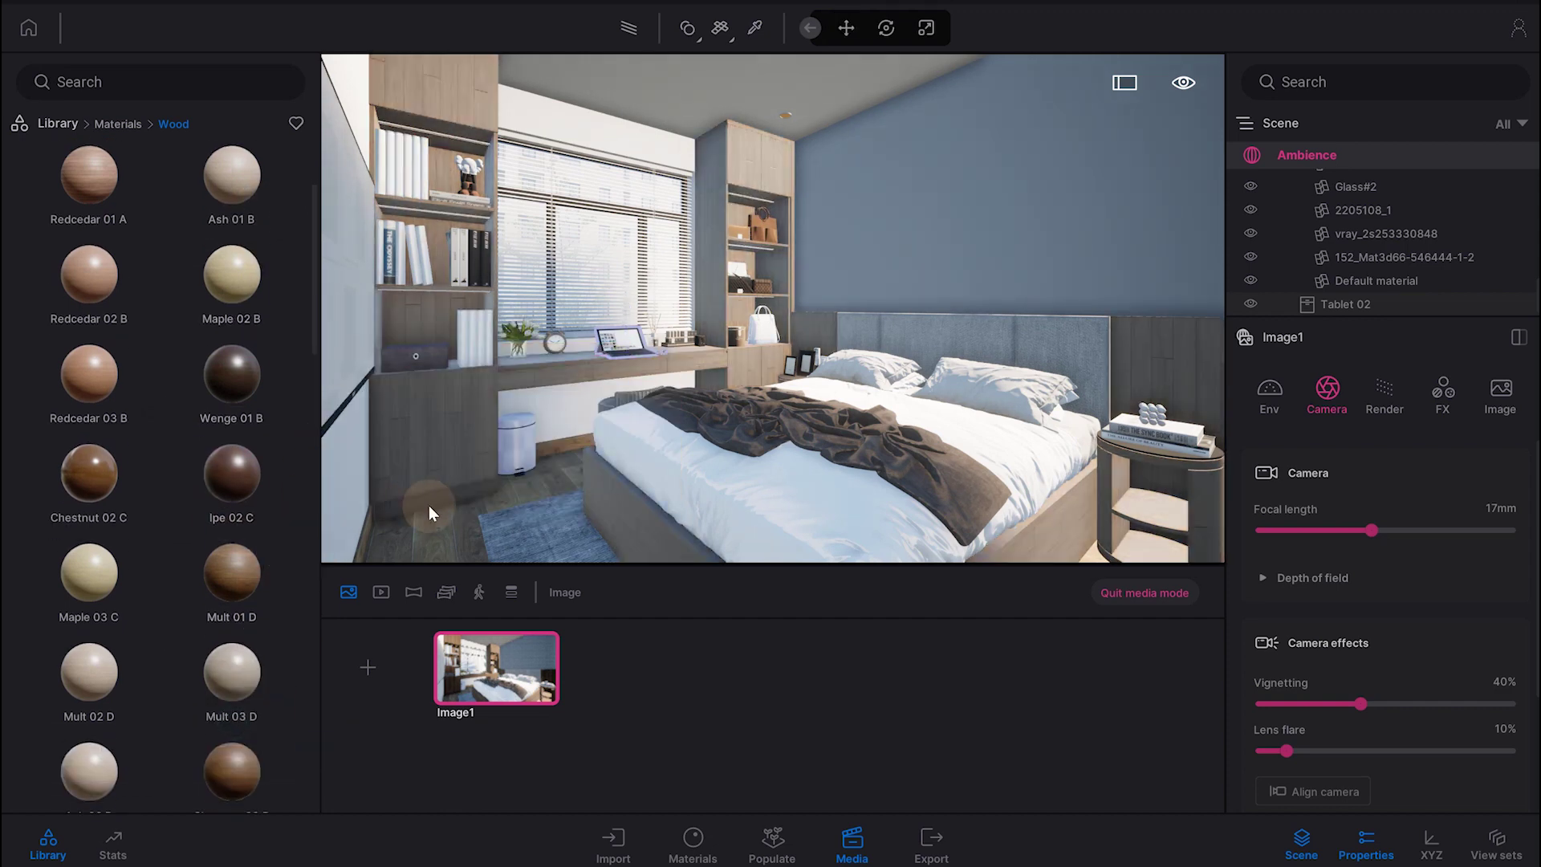
pyautogui.click(443, 528)
# Apply Ash 06 G wood to the left cabinet.
pyautogui.scroll(-4, 238, 495)
pyautogui.scroll(-3, 239, 495)
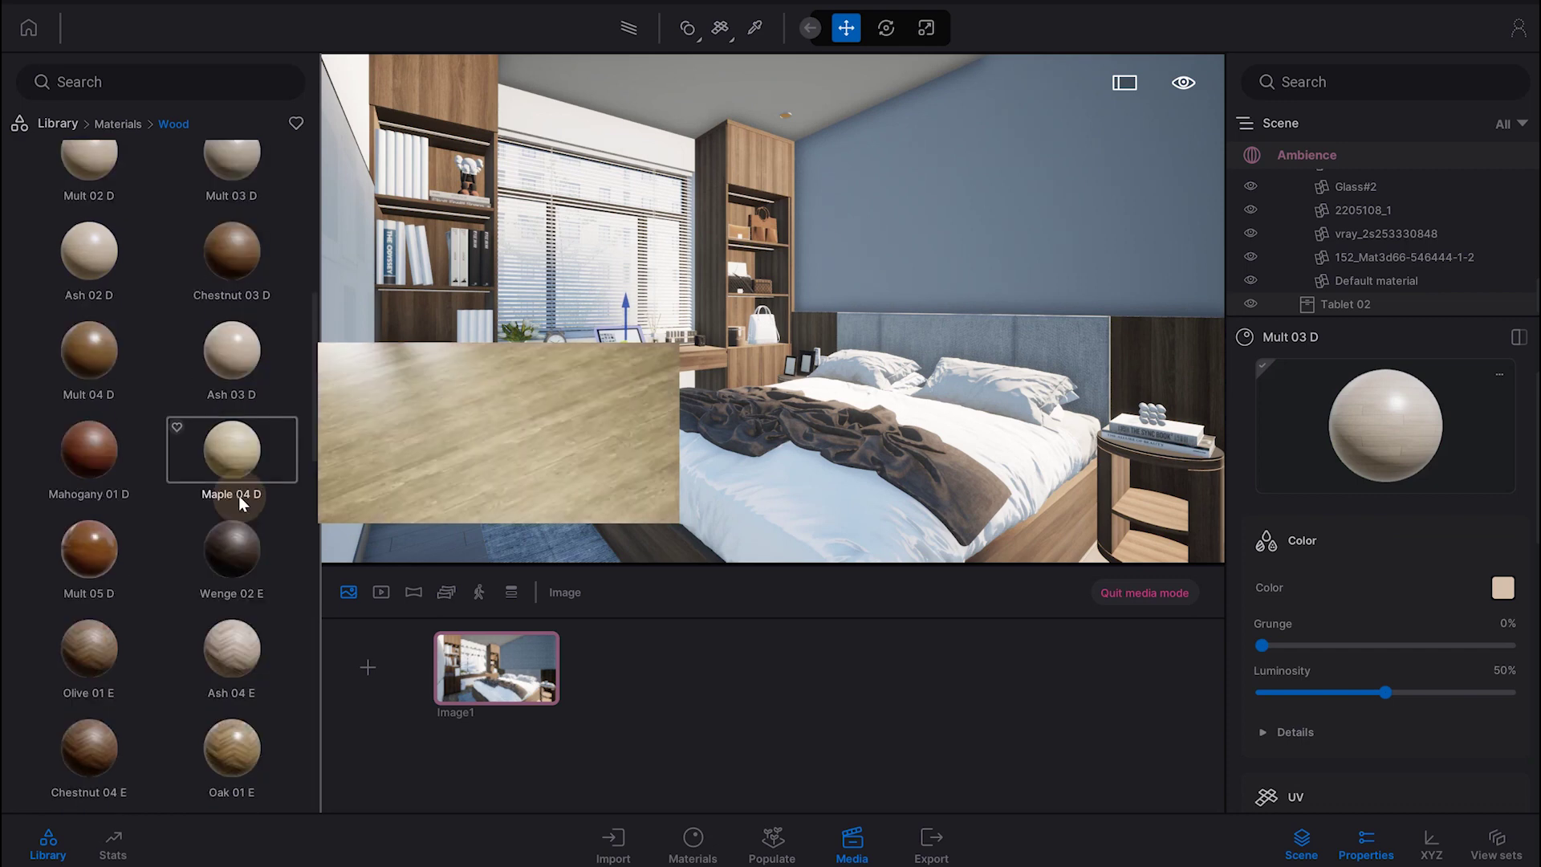
pyautogui.scroll(-2, 108, 546)
pyautogui.scroll(-2, 106, 562)
pyautogui.scroll(-3, 120, 564)
pyautogui.scroll(-1, 120, 565)
pyautogui.scroll(-1, 105, 548)
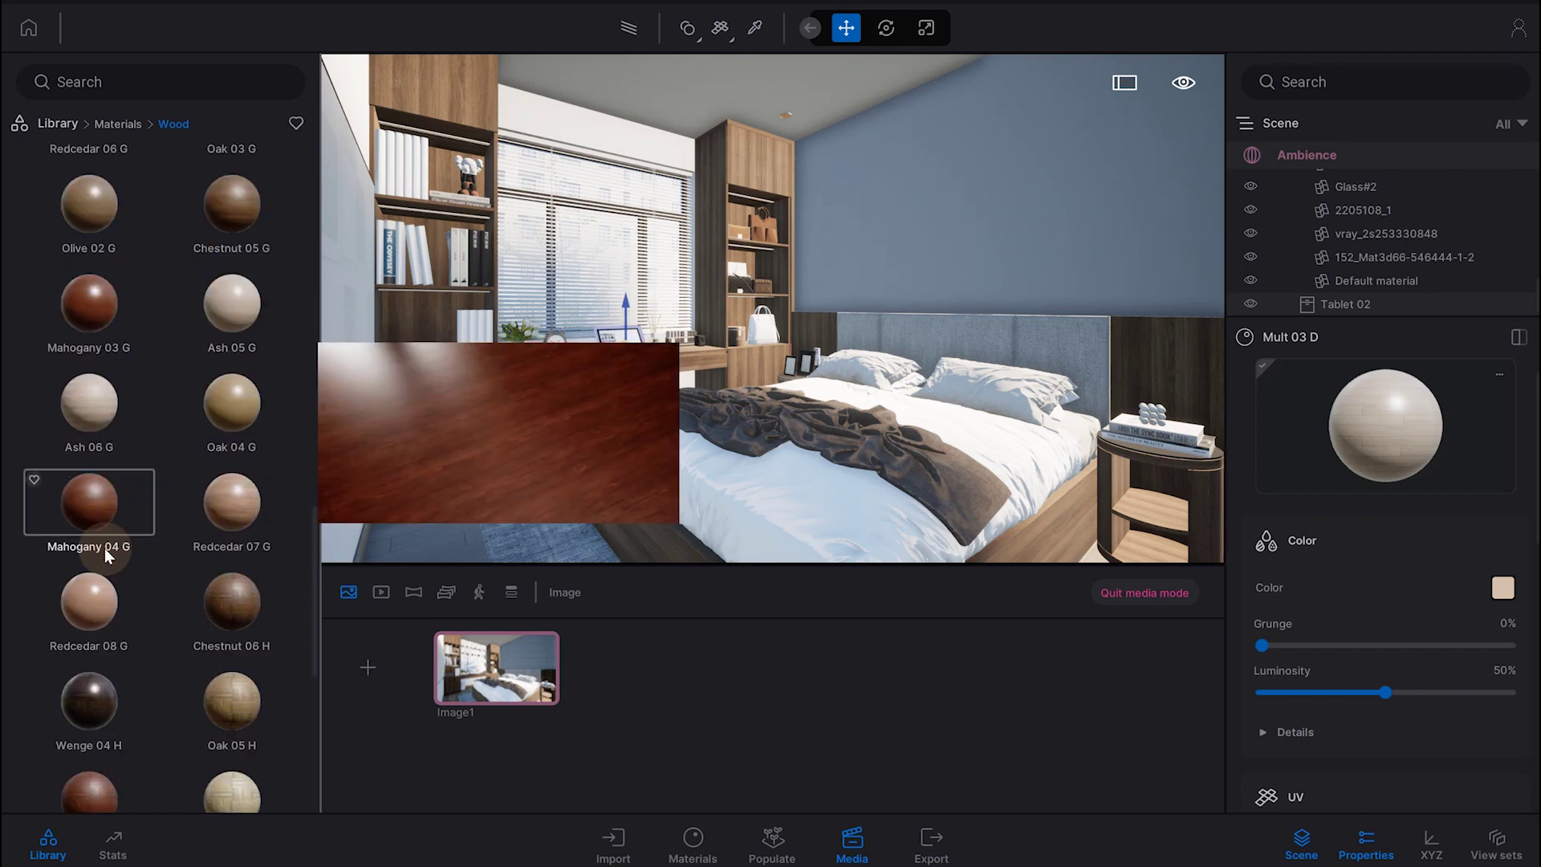
pyautogui.moveTo(87, 412); pyautogui.dragTo(414, 412)
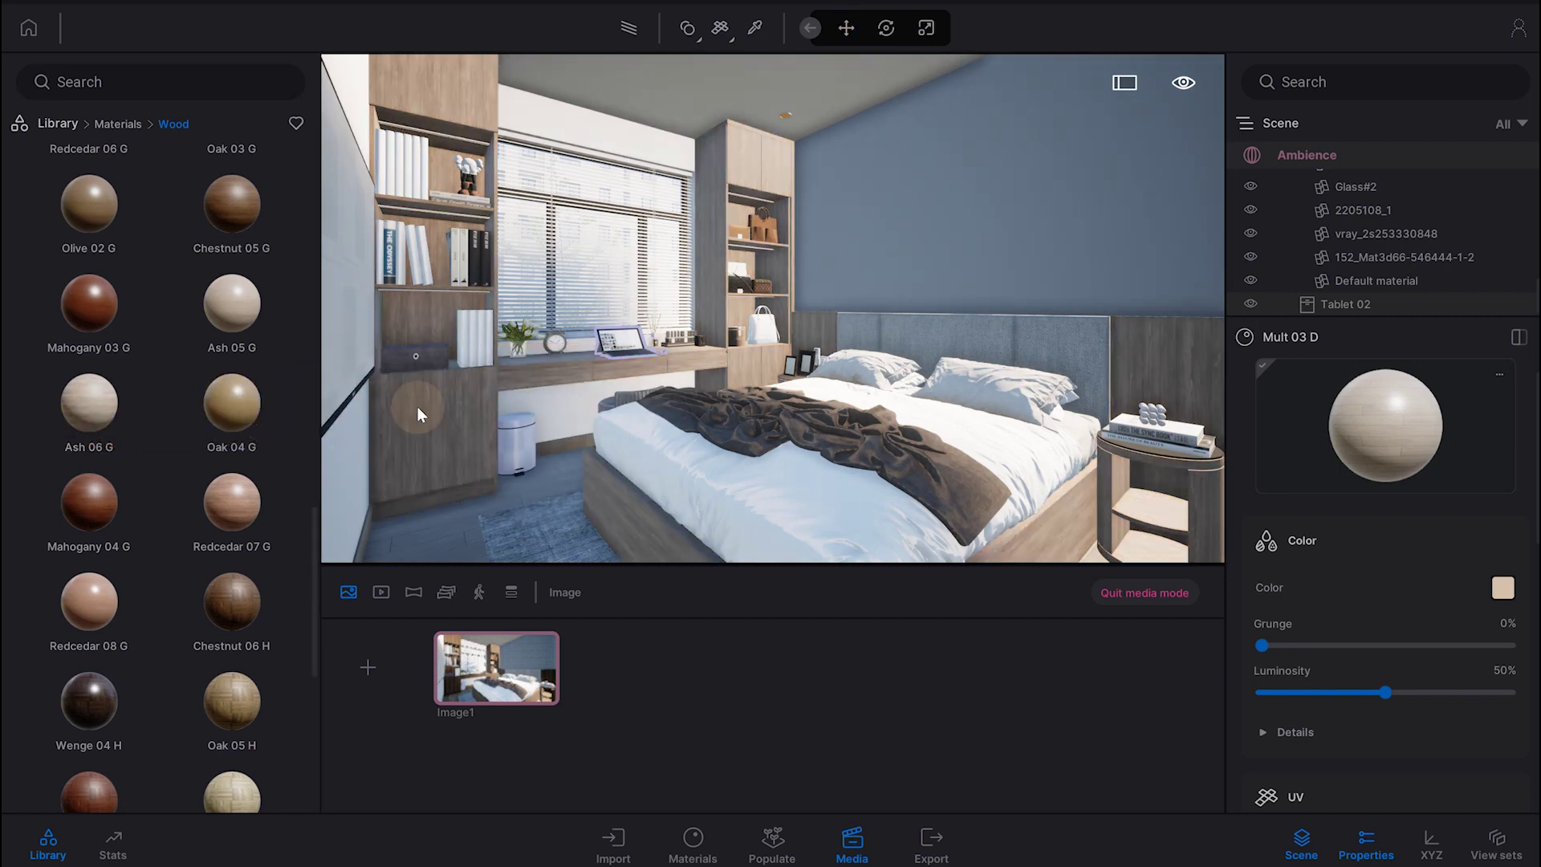
# Apply Ash 05 G wood to the cabinet beside the bin.
pyautogui.moveTo(418, 406); pyautogui.dragTo(418, 406)
pyautogui.moveTo(423, 406)
pyautogui.mouseDown(button='right')
pyautogui.moveTo(482, 407)
pyautogui.moveTo(361, 407)
pyautogui.moveTo(345, 449)
pyautogui.mouseUp(button='right')
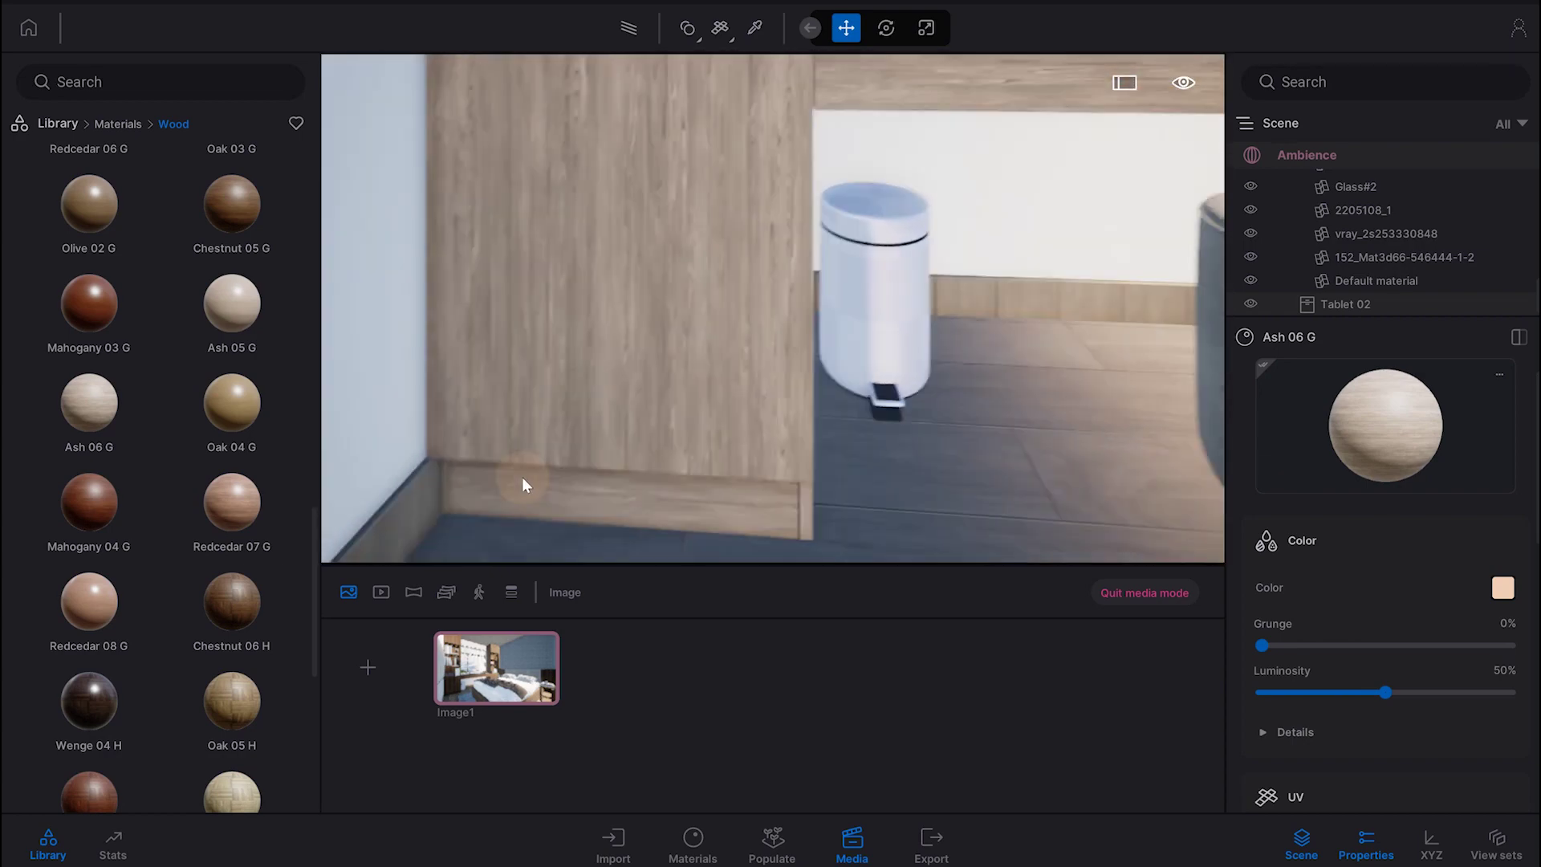
pyautogui.scroll(-4, 234, 600)
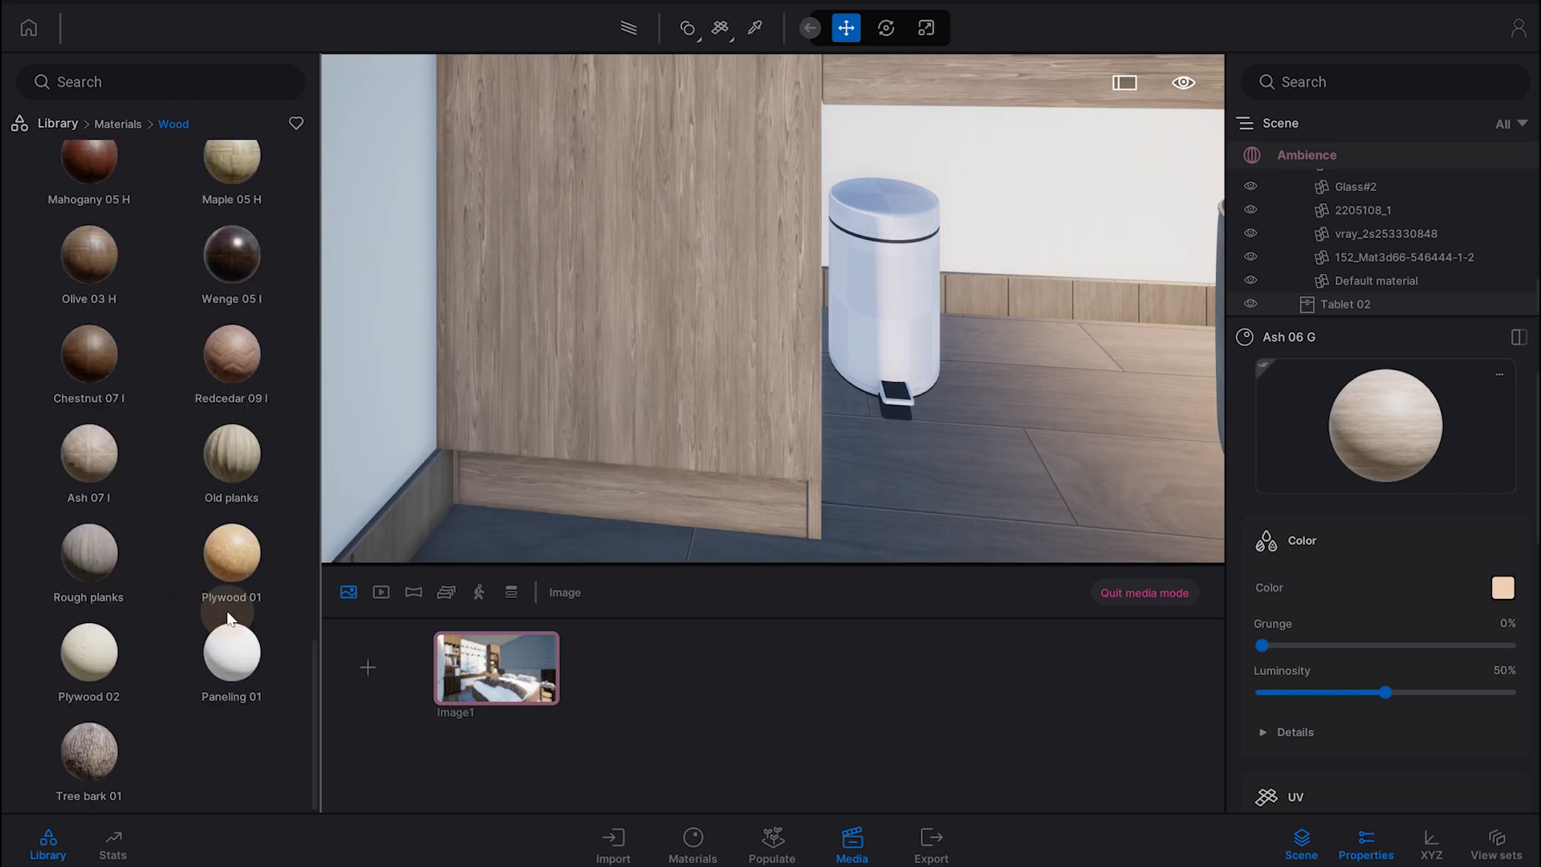
pyautogui.moveTo(308, 652); pyautogui.dragTo(296, 488)
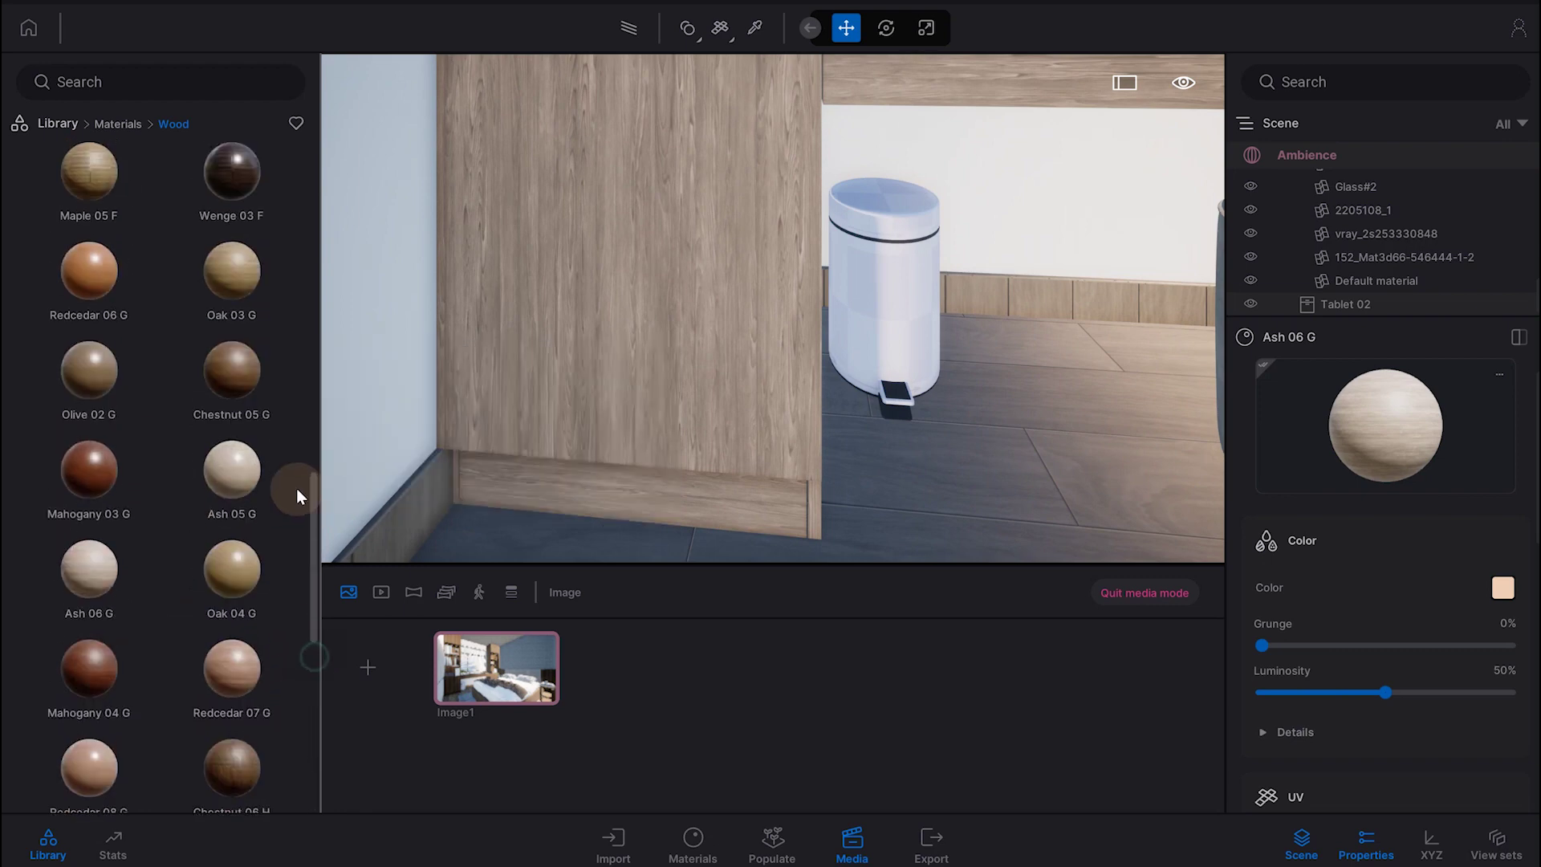
pyautogui.keyDown('alt'); pyautogui.click(231, 469); pyautogui.keyUp('alt')
pyautogui.moveTo(763, 372); pyautogui.dragTo(722, 361, button='right')
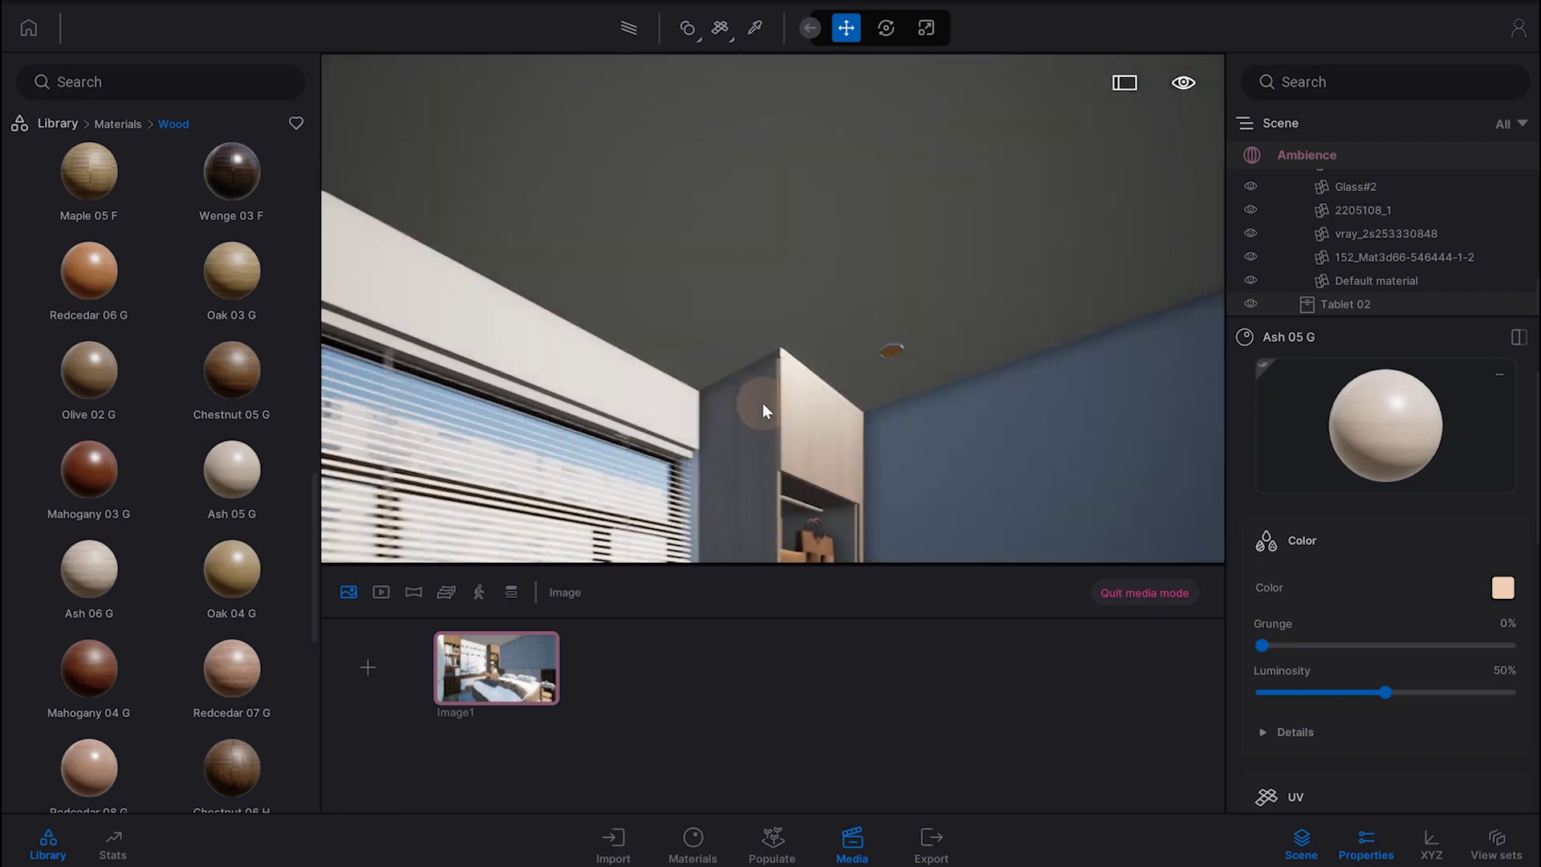
pyautogui.moveTo(763, 403); pyautogui.dragTo(295, 180, button='right')
pyautogui.click(120, 126)
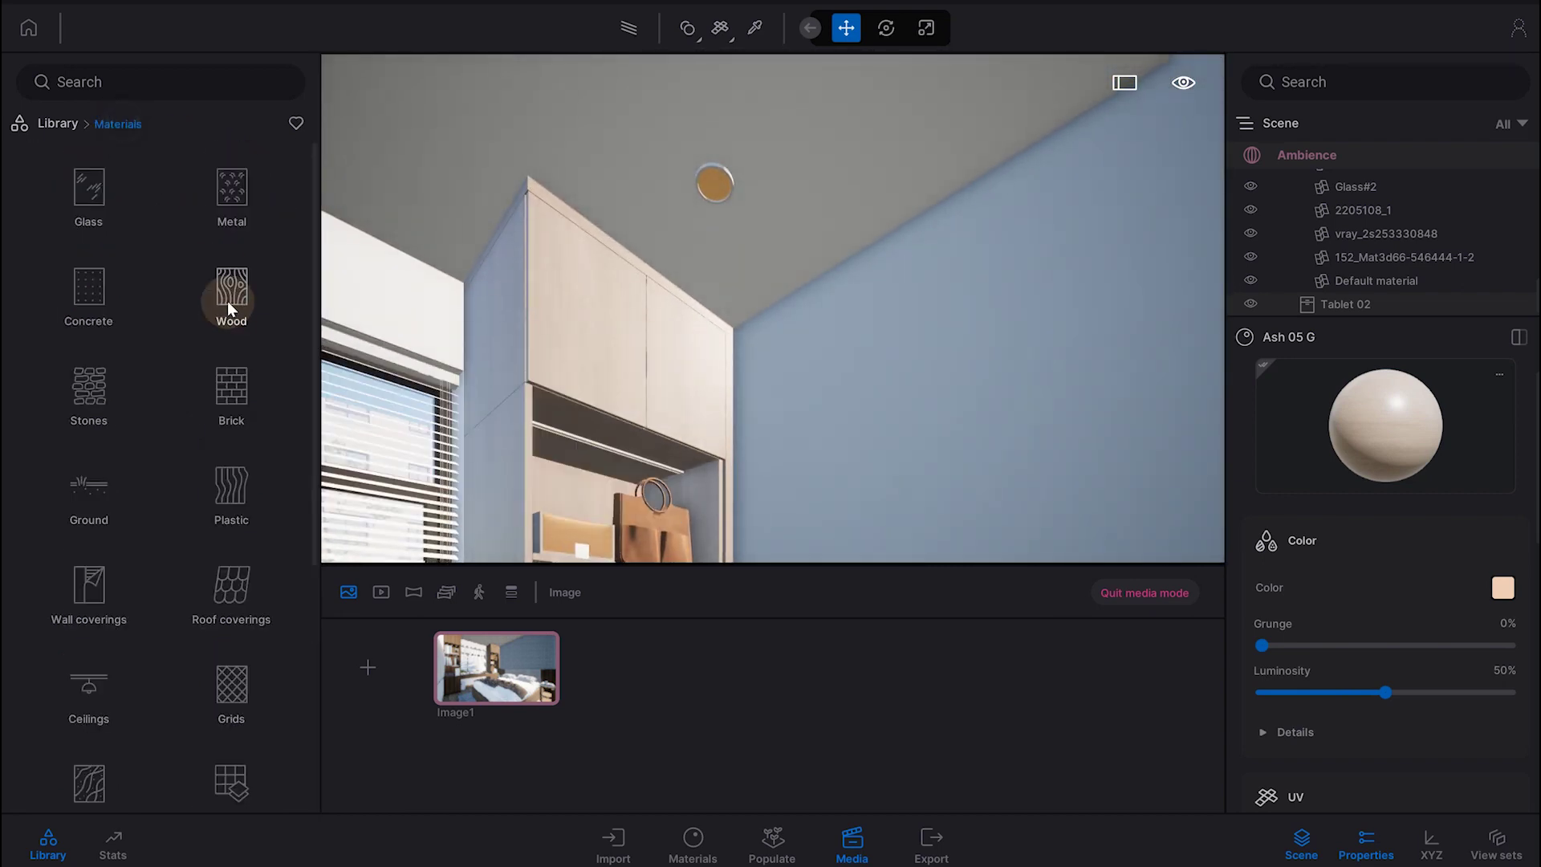
# Give the ceiling lamp Neon 02 material with its glow set to 35 nit.
pyautogui.scroll(-4, 99, 567)
pyautogui.scroll(-1, 109, 566)
pyautogui.click(114, 543)
pyautogui.moveTo(231, 178)
pyautogui.mouseDown()
pyautogui.moveTo(600, 203)
pyautogui.moveTo(715, 185)
pyautogui.mouseUp()
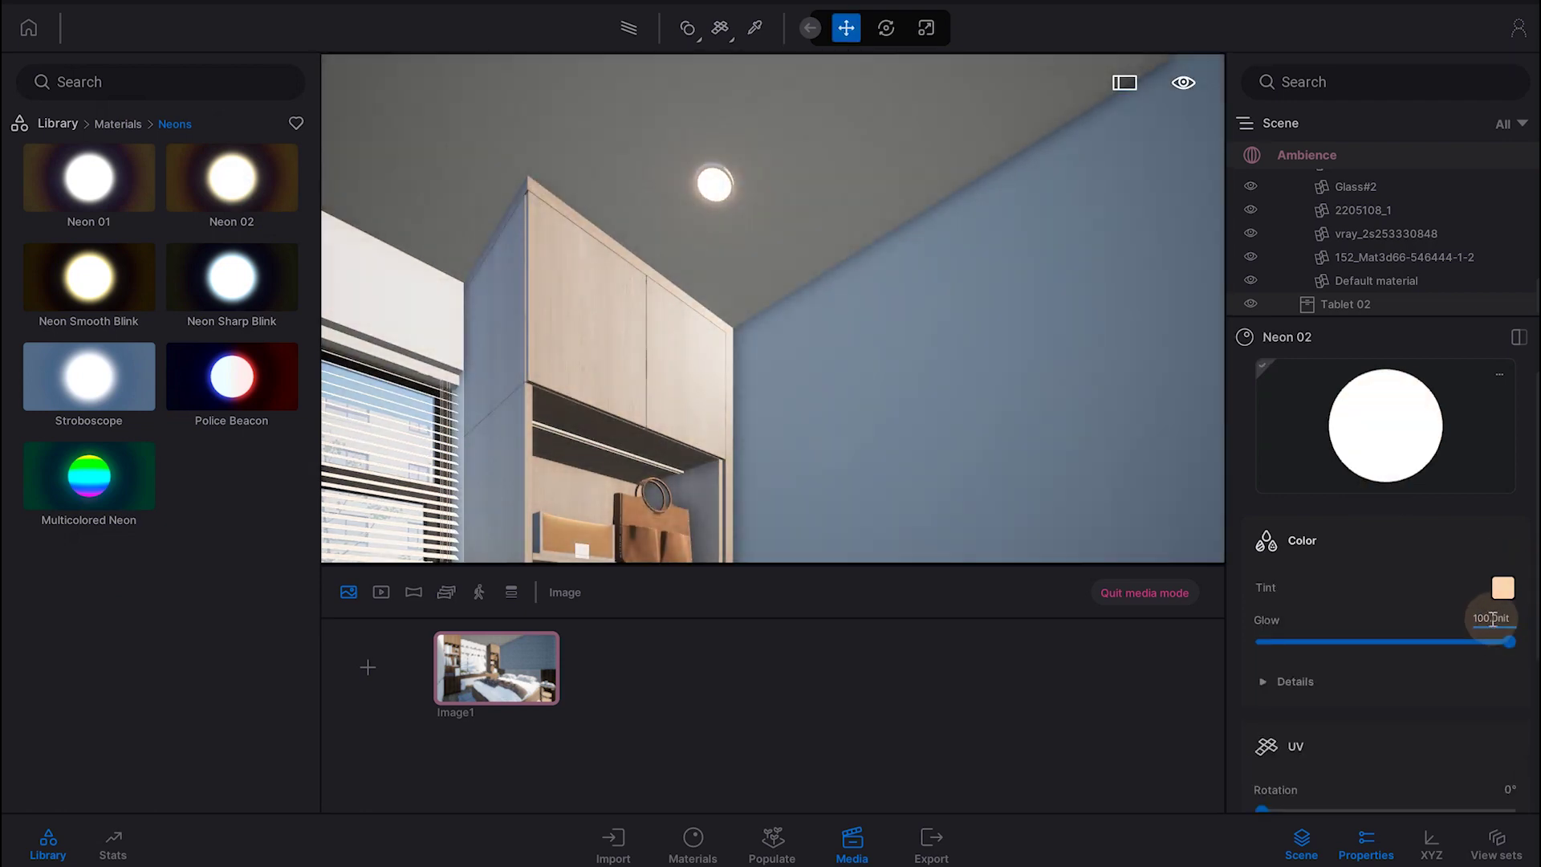
pyautogui.click(1491, 618)
pyautogui.write('35')
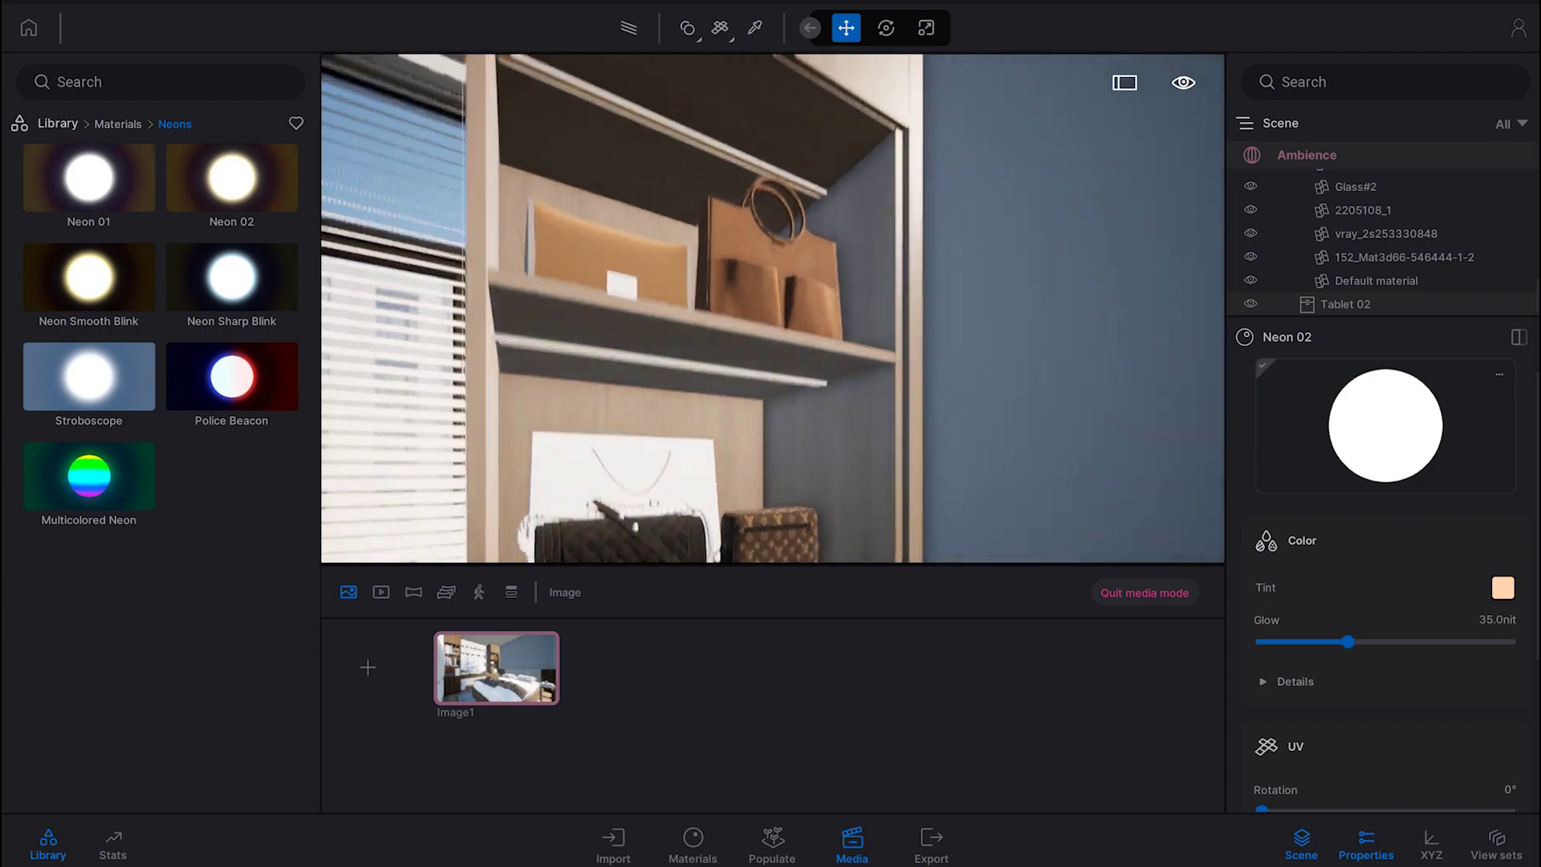
pyautogui.moveTo(983, 388)
pyautogui.mouseDown()
pyautogui.moveTo(865, 250)
pyautogui.moveTo(912, 299)
pyautogui.mouseUp()
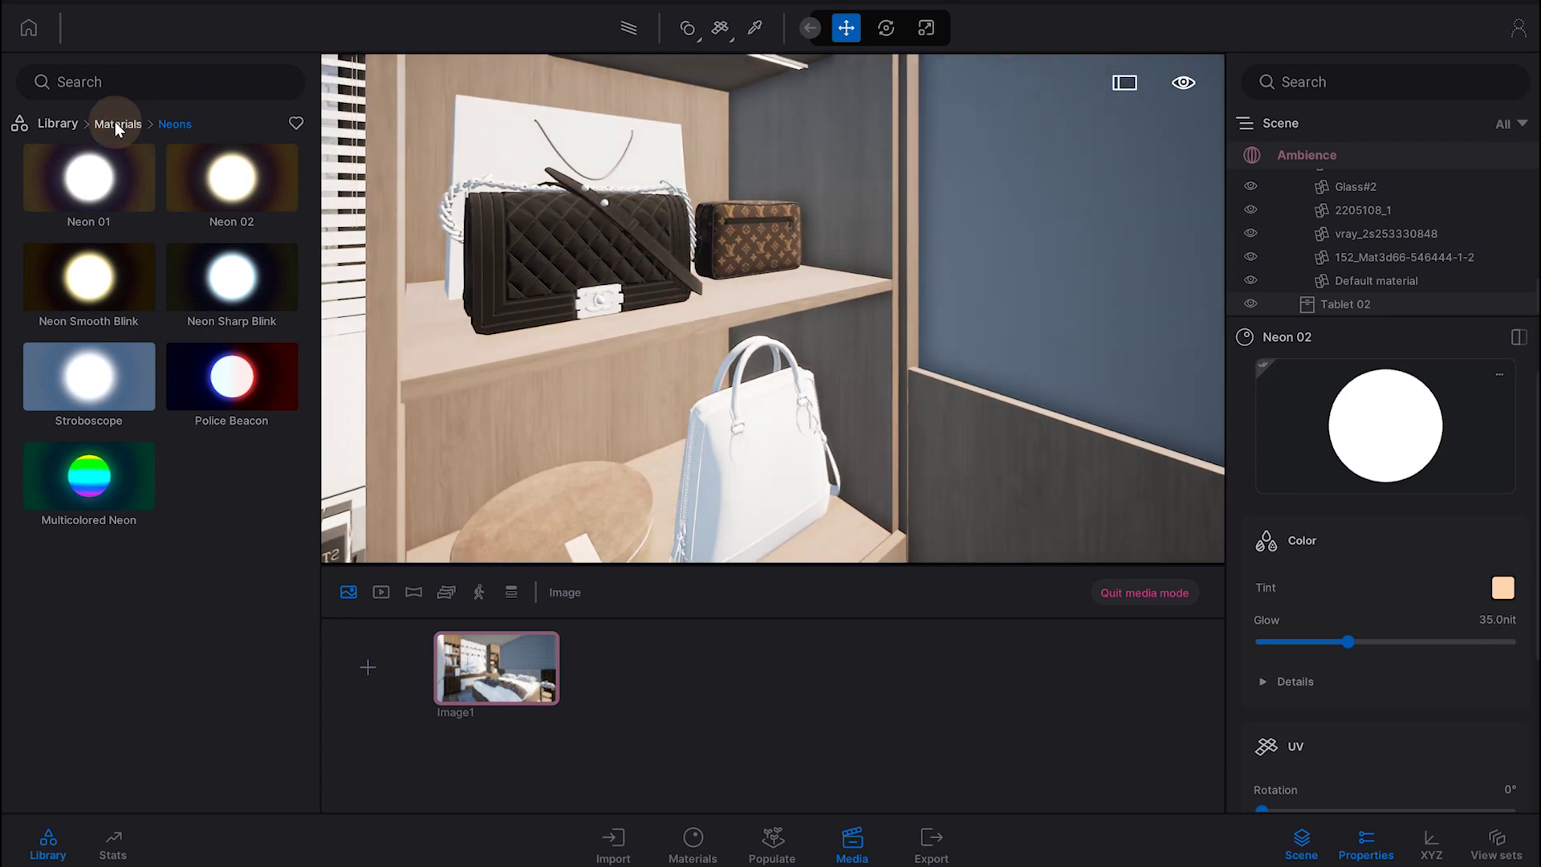
# Apply Nubuck 01, then Full grain 02 leather to the quilted bag.
pyautogui.click(114, 122)
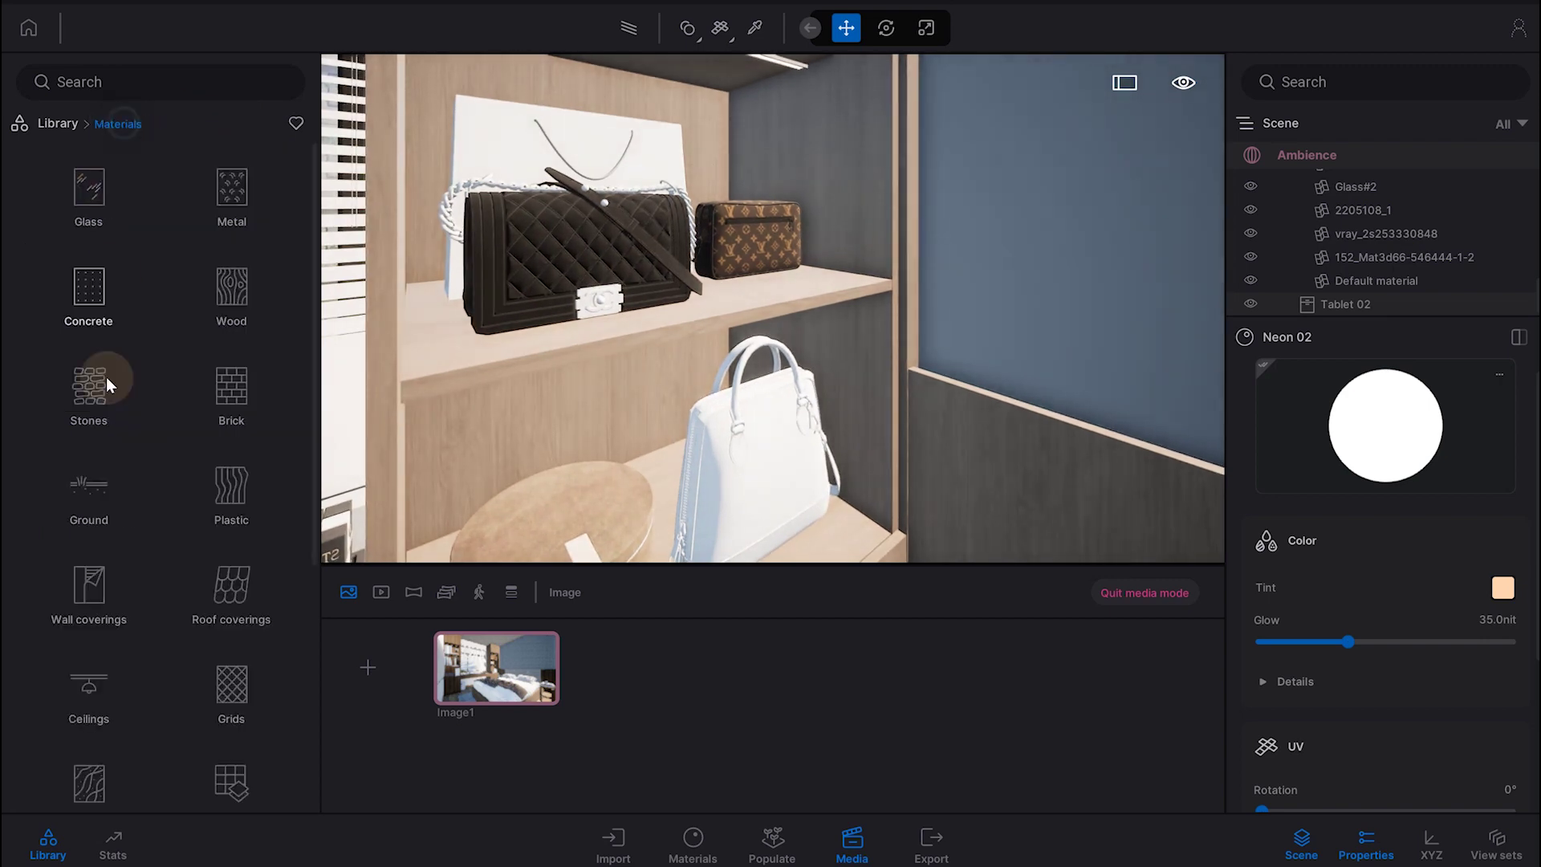
pyautogui.scroll(-3, 114, 450)
pyautogui.click(234, 461)
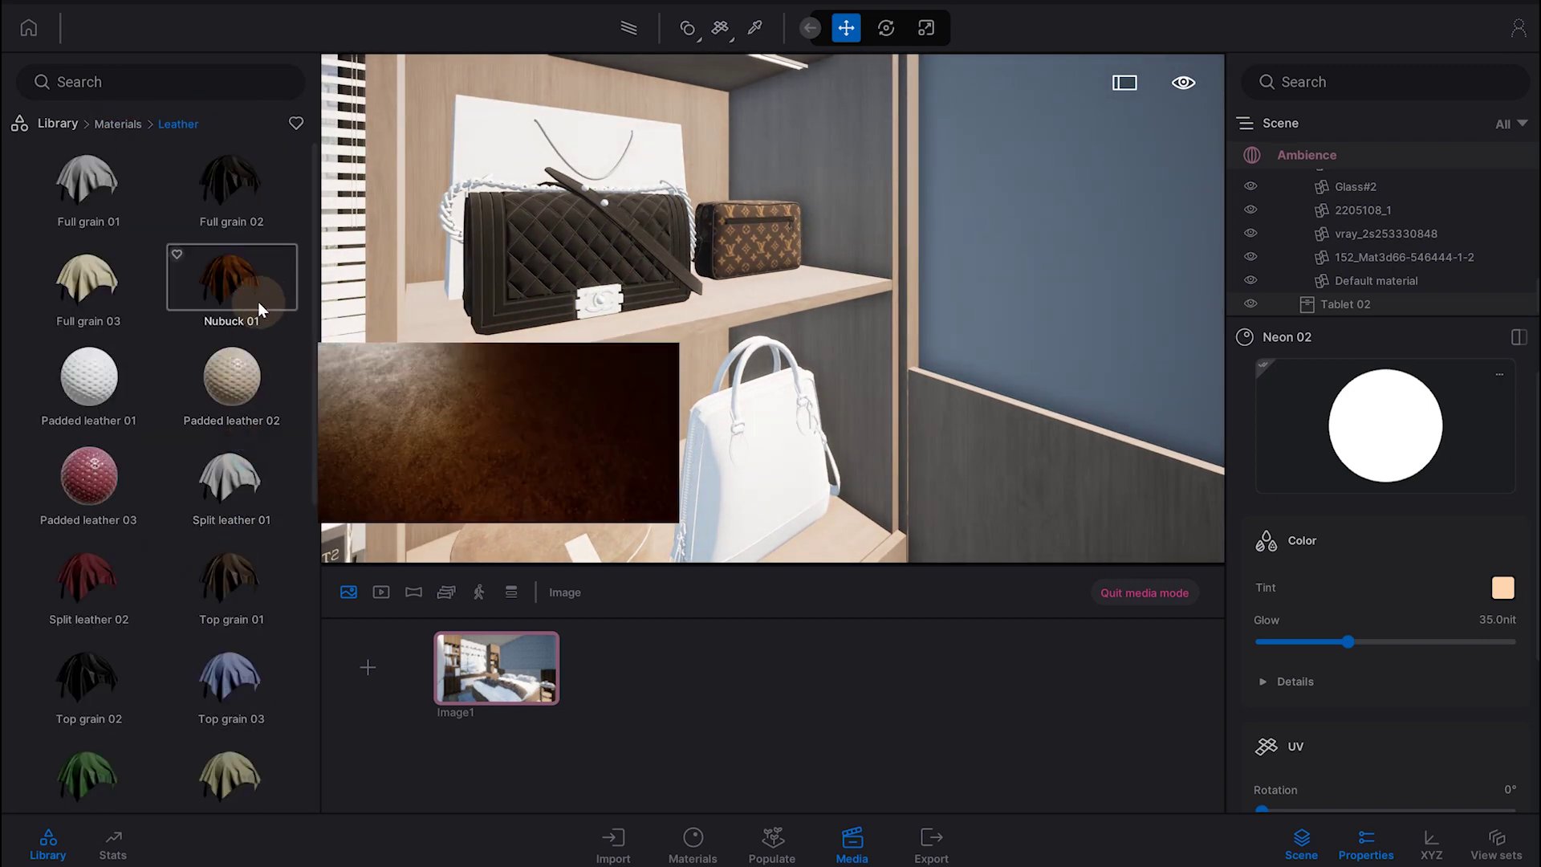
pyautogui.moveTo(245, 309); pyautogui.dragTo(596, 242)
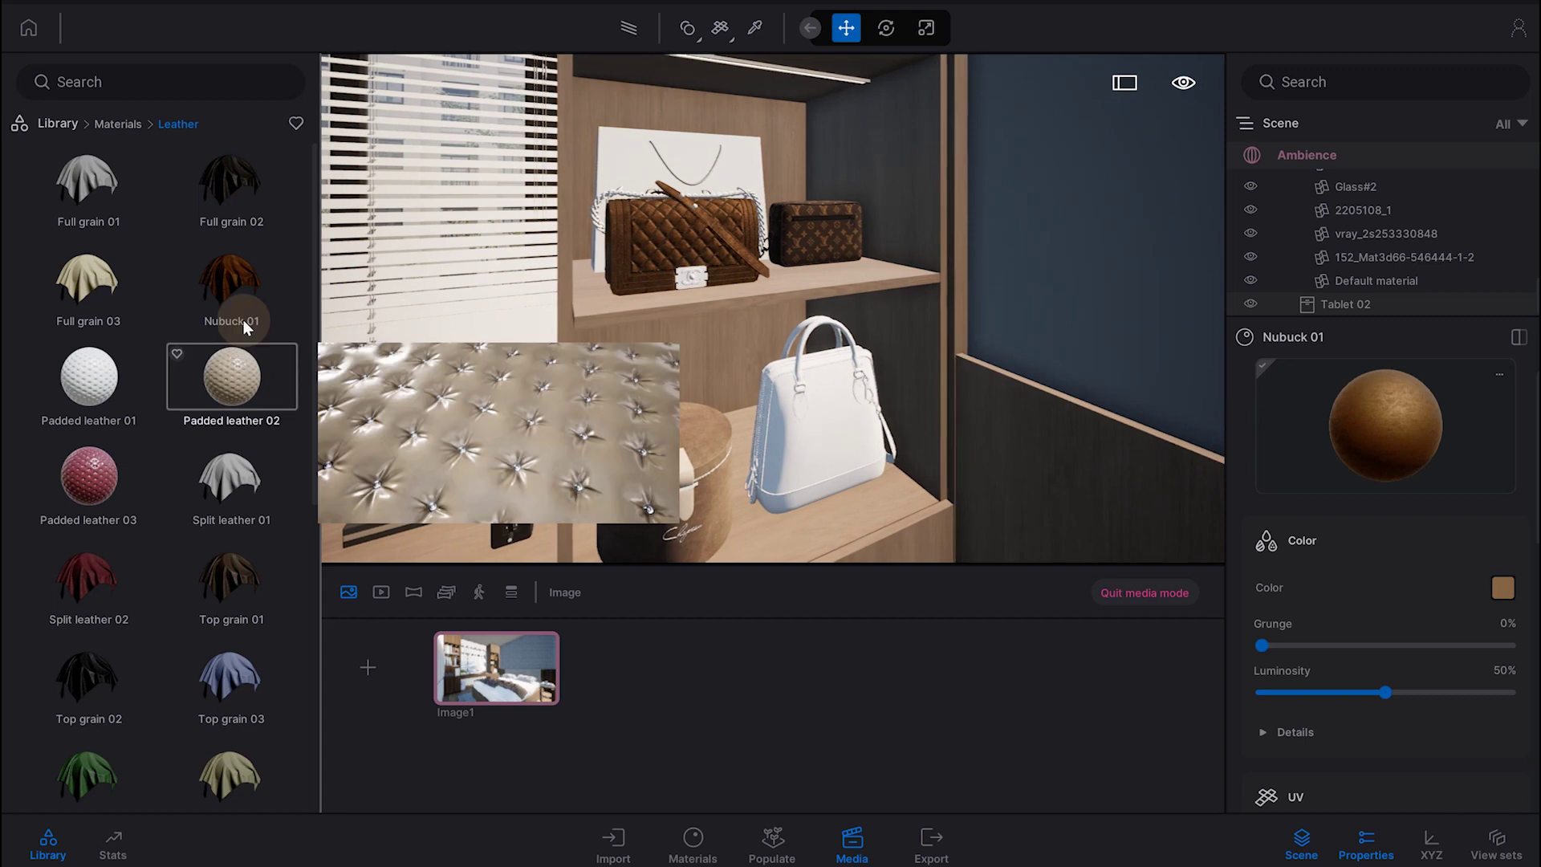
pyautogui.moveTo(231, 185); pyautogui.dragTo(618, 239)
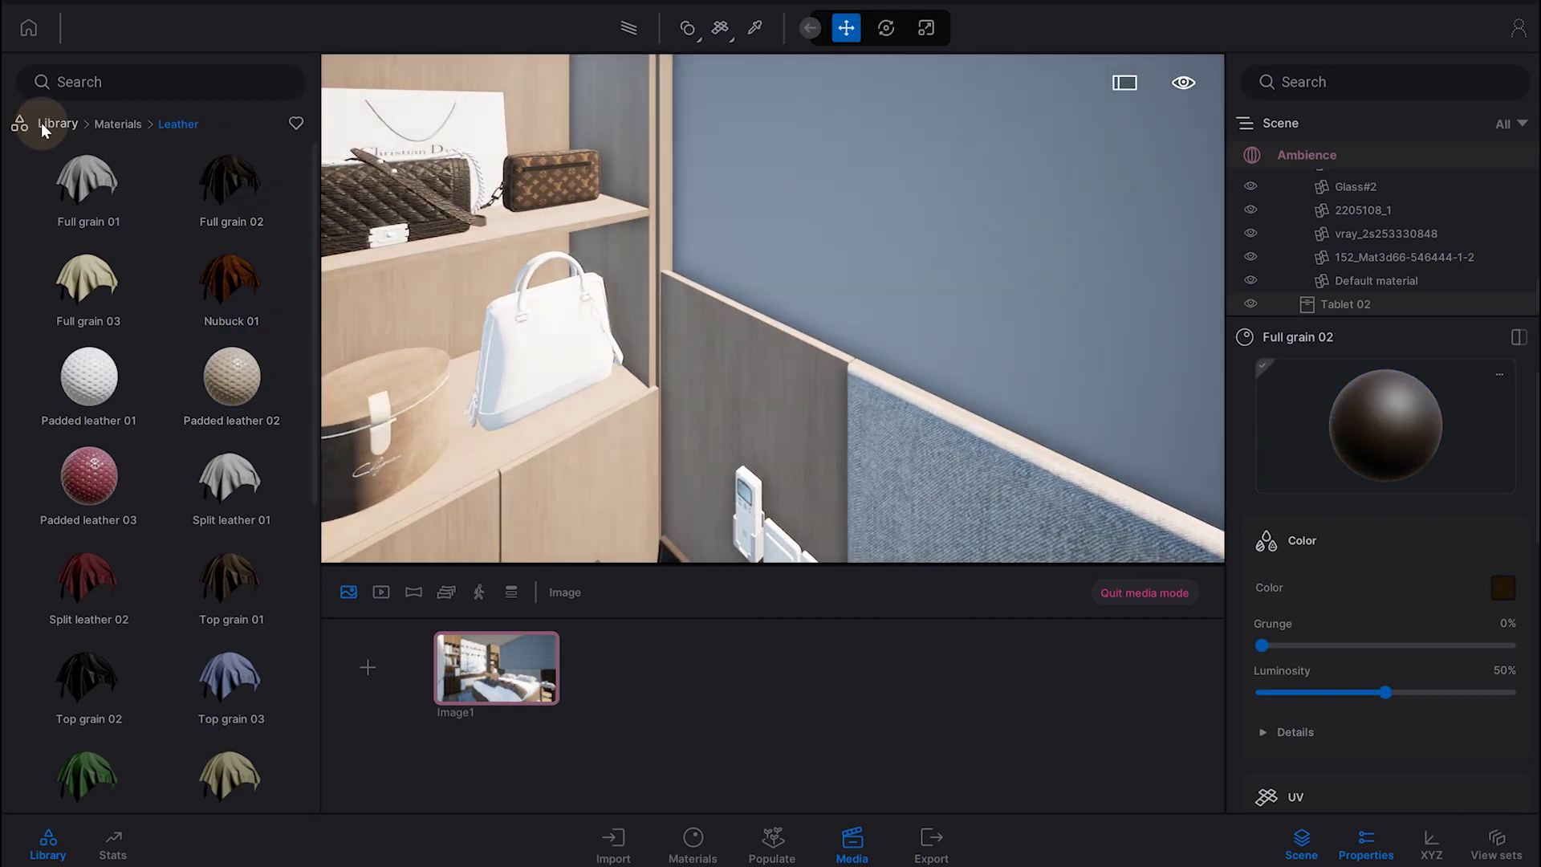
pyautogui.click(58, 122)
pyautogui.click(87, 289)
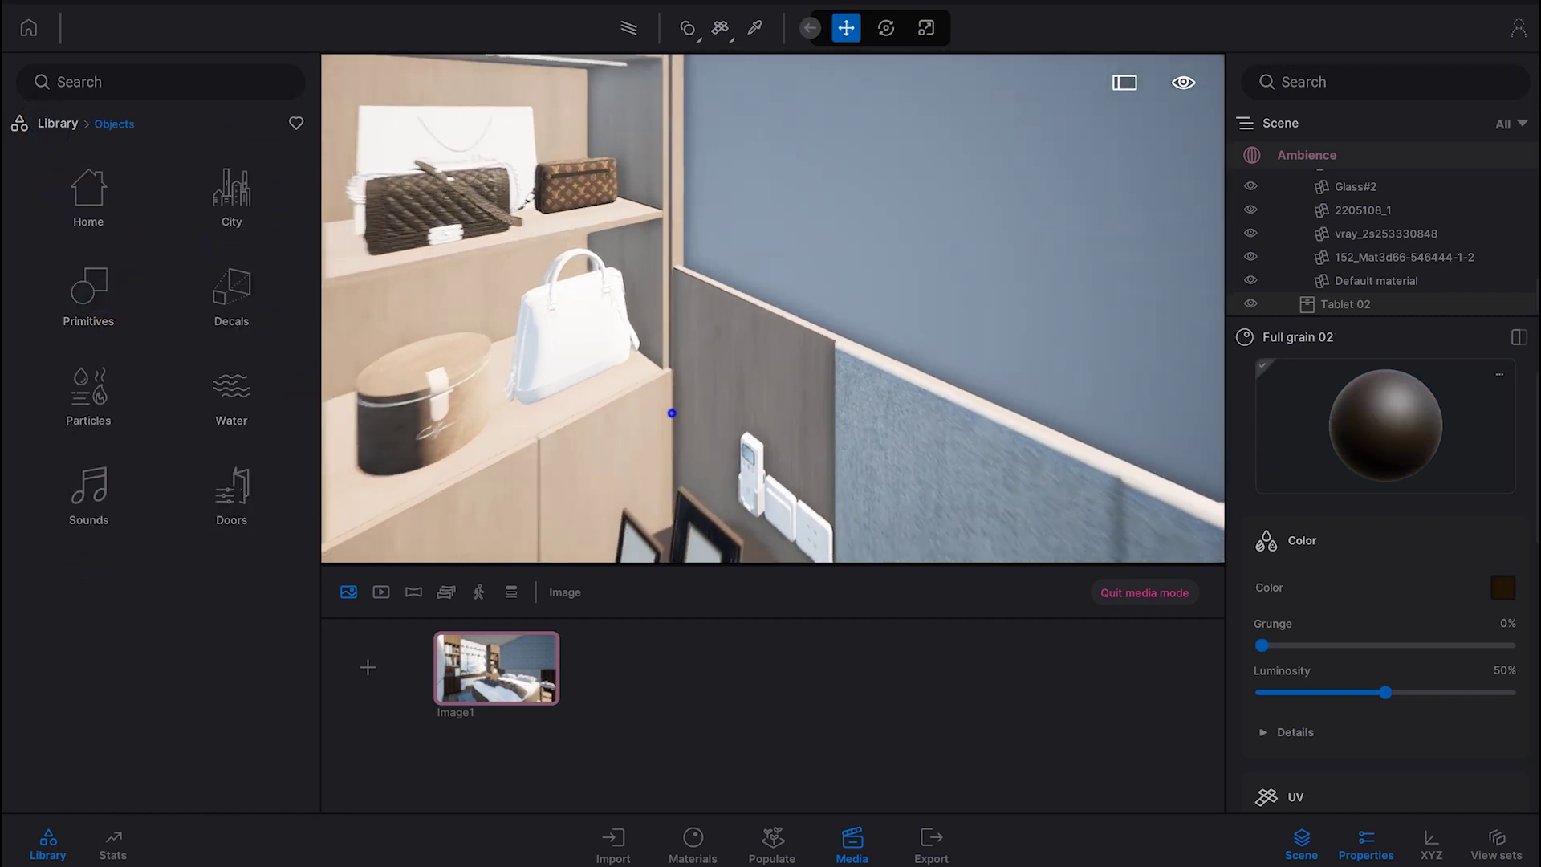
# Place a Box 1m primitive on the wall above the headboard and stretch it into a long bar.
pyautogui.click(88, 293)
pyautogui.moveTo(152, 300)
pyautogui.mouseDown()
pyautogui.moveTo(911, 303)
pyautogui.moveTo(928, 158)
pyautogui.mouseUp()
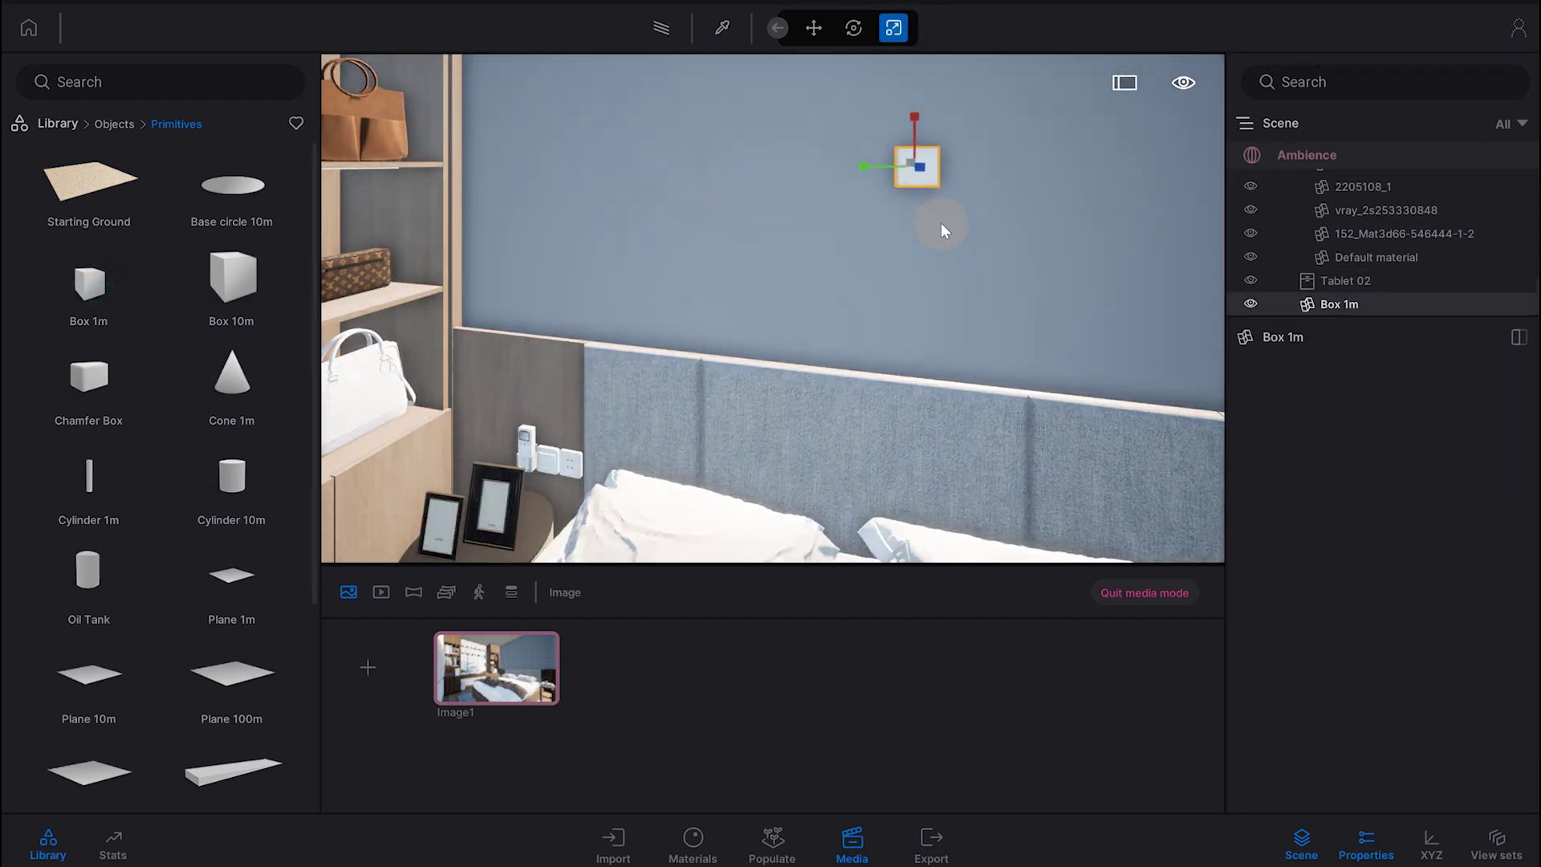
pyautogui.moveTo(941, 249); pyautogui.dragTo(749, 85)
pyautogui.press('e')
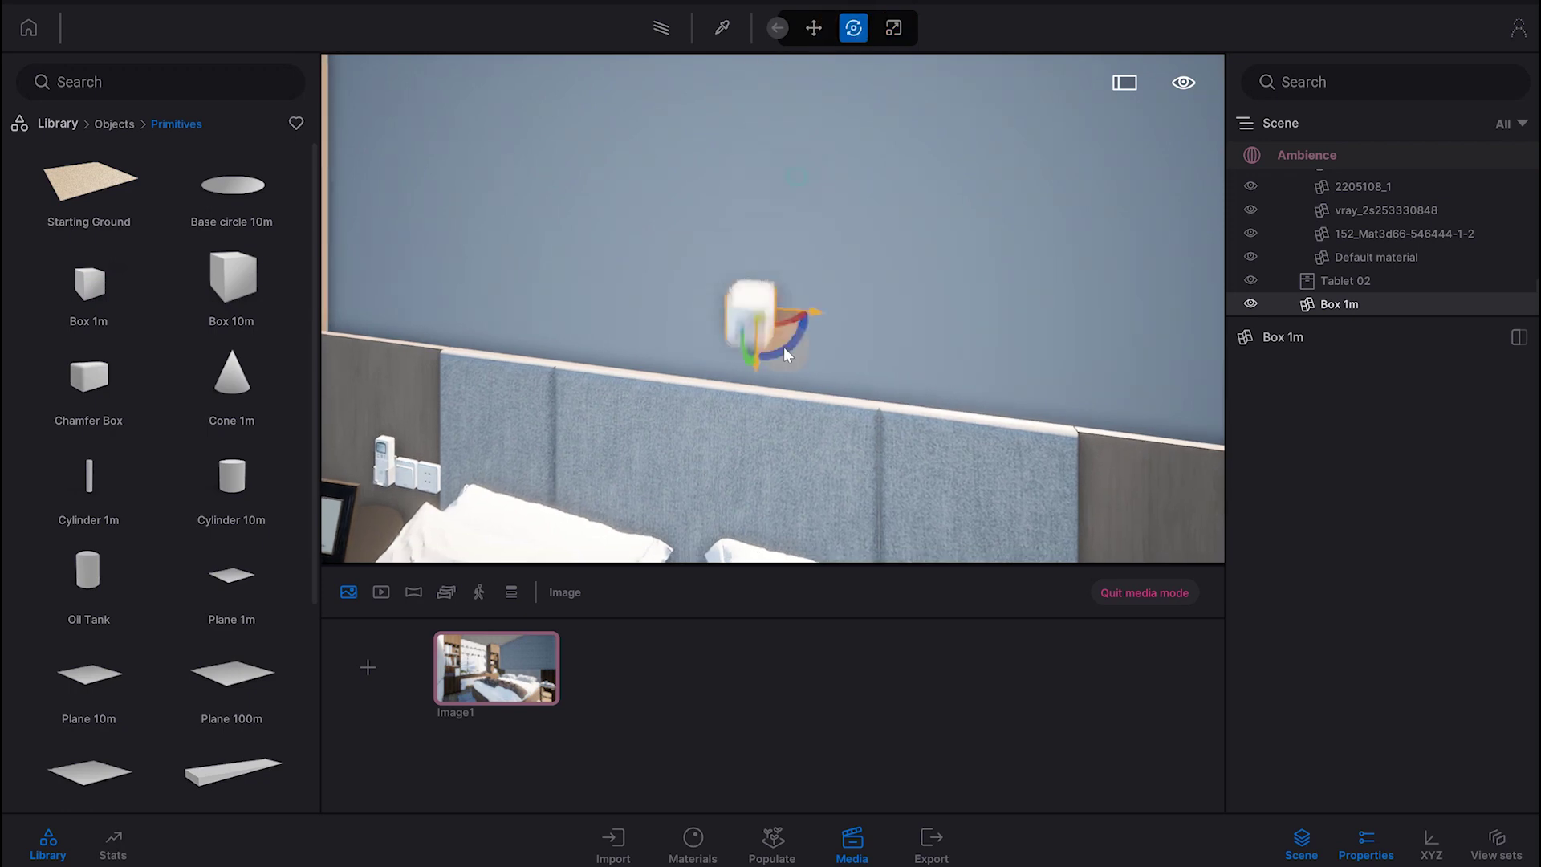
pyautogui.moveTo(872, 409); pyautogui.dragTo(783, 287)
pyautogui.press('r')
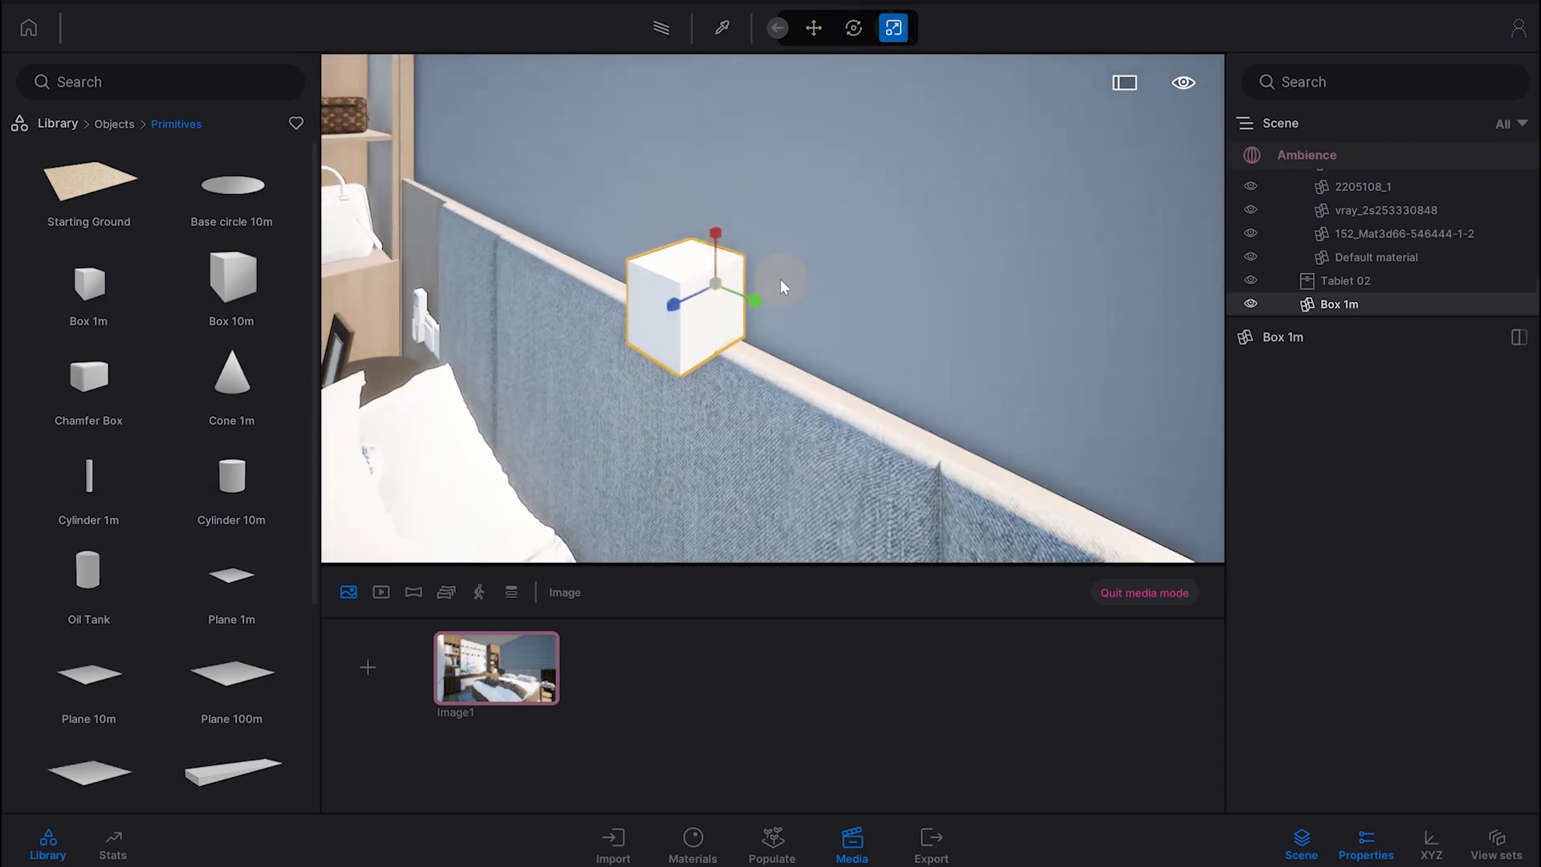
pyautogui.moveTo(715, 450)
pyautogui.mouseDown()
pyautogui.moveTo(778, 409)
pyautogui.moveTo(797, 244)
pyautogui.moveTo(1413, 287)
pyautogui.mouseUp()
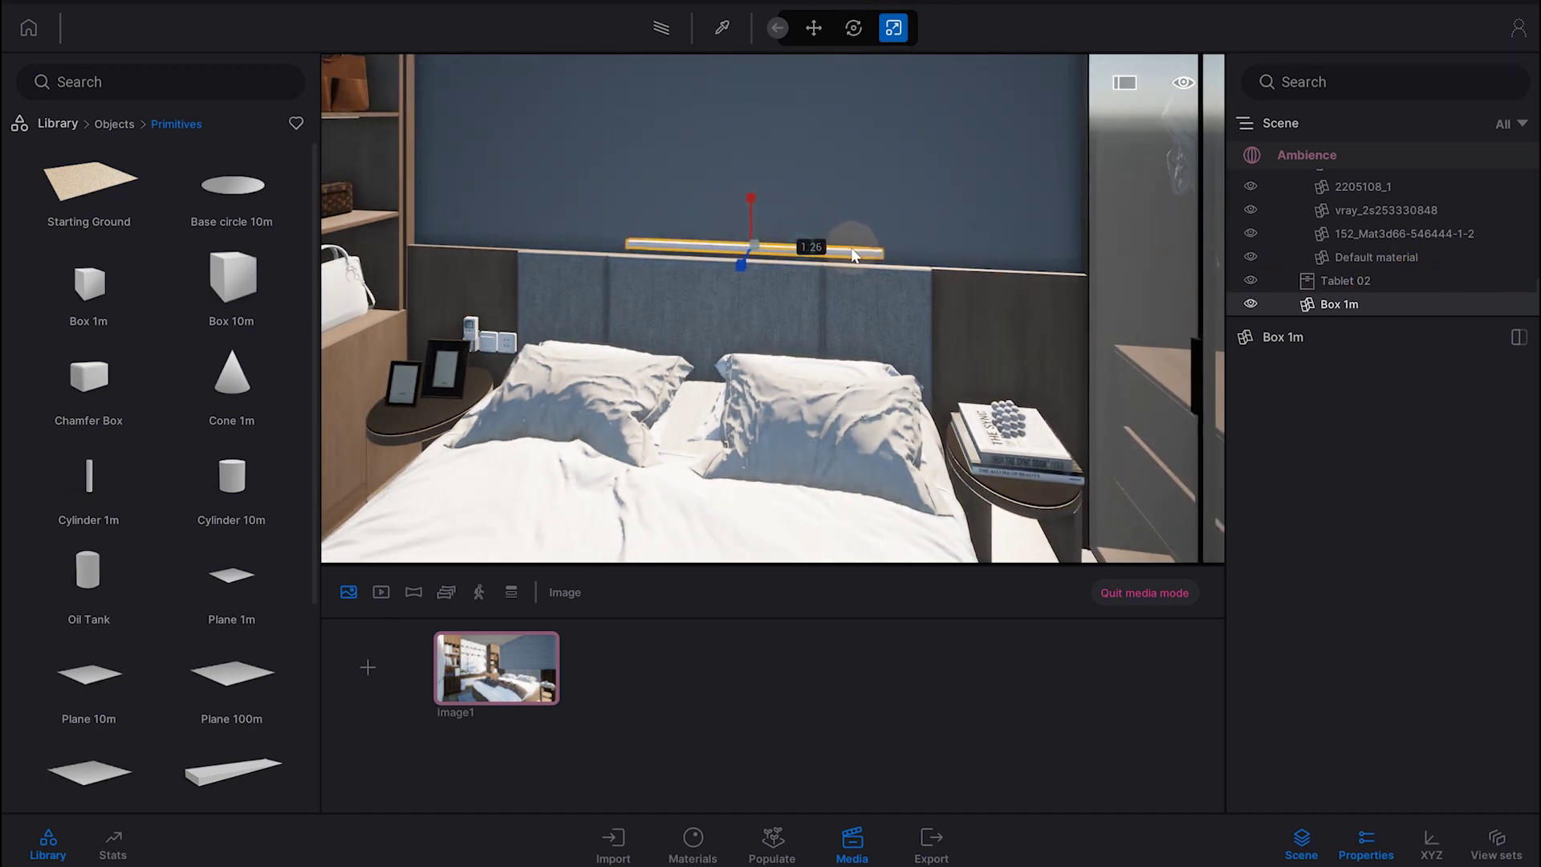
# Lengthen, slightly rotate and shift the bar so it spans the headboard flush against the wall.
pyautogui.moveTo(924, 259); pyautogui.dragTo(869, 62)
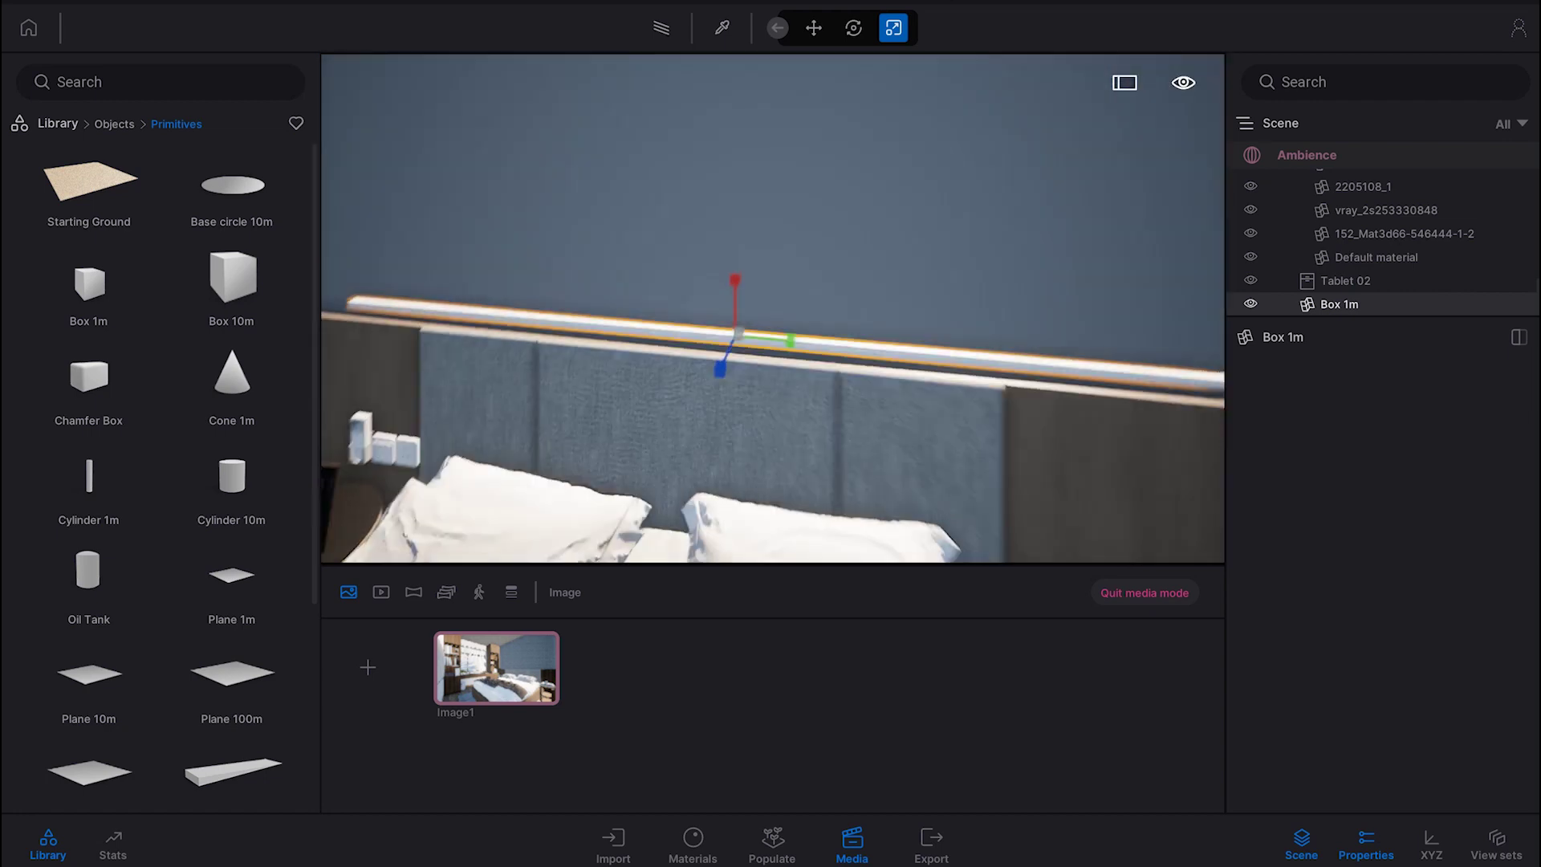
pyautogui.press('e')
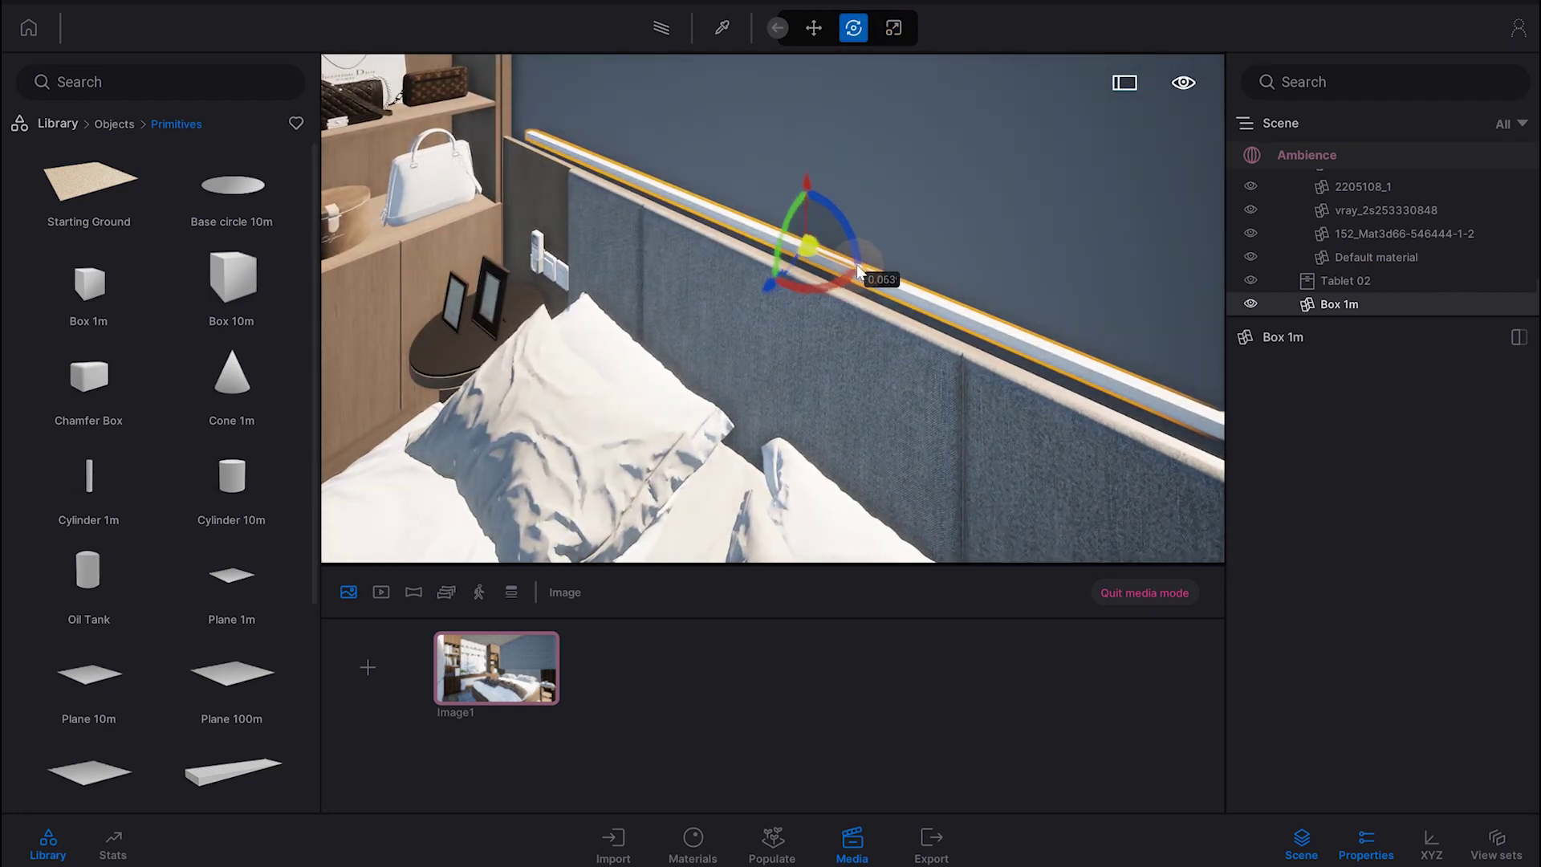
pyautogui.moveTo(782, 295); pyautogui.dragTo(964, 297)
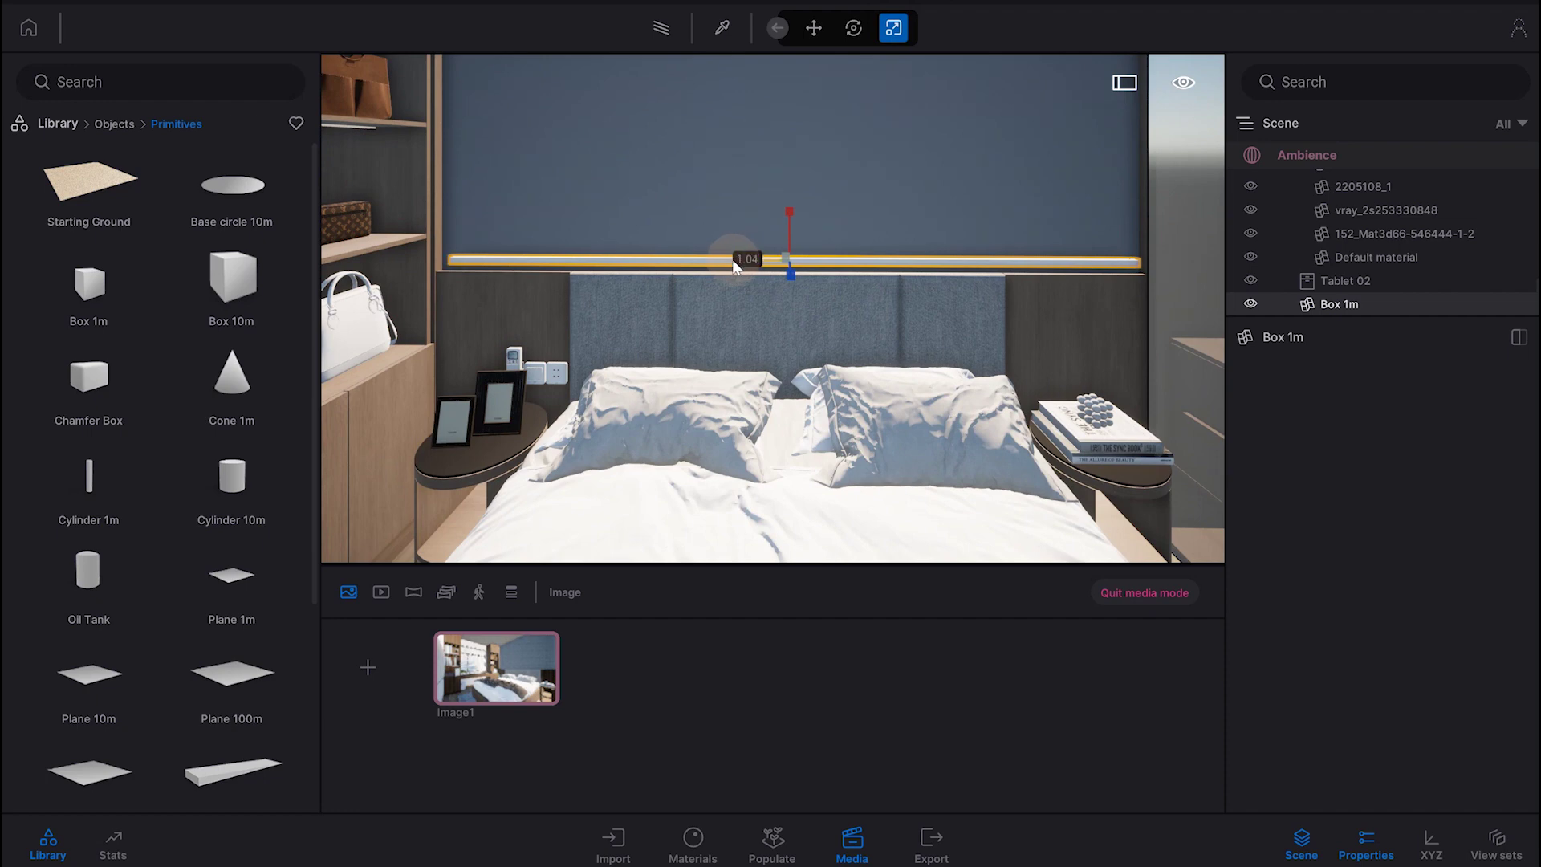
pyautogui.moveTo(730, 262); pyautogui.dragTo(729, 262)
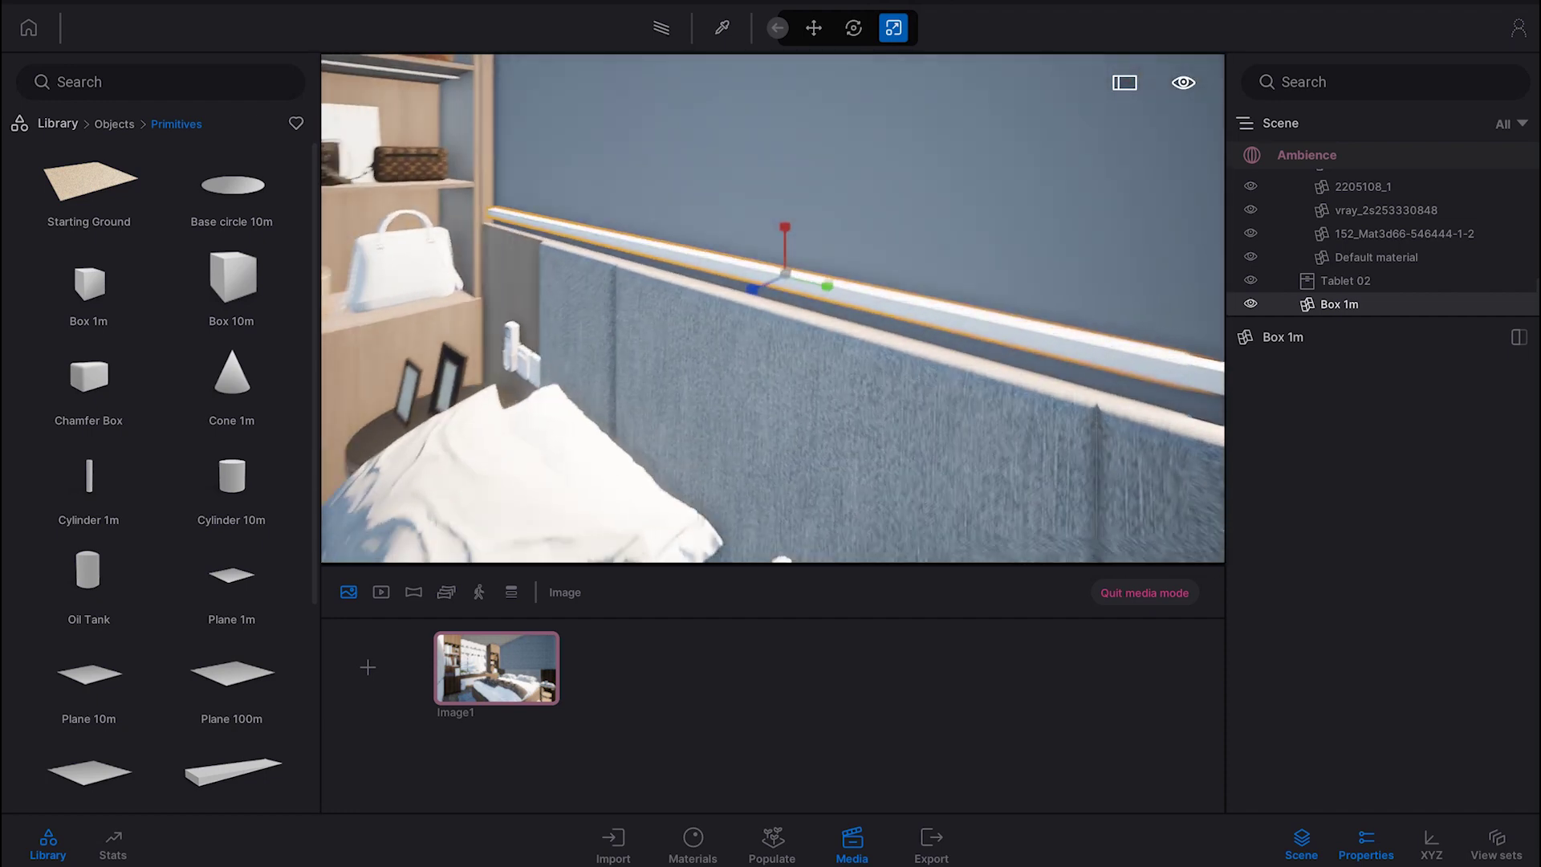
pyautogui.click(814, 29)
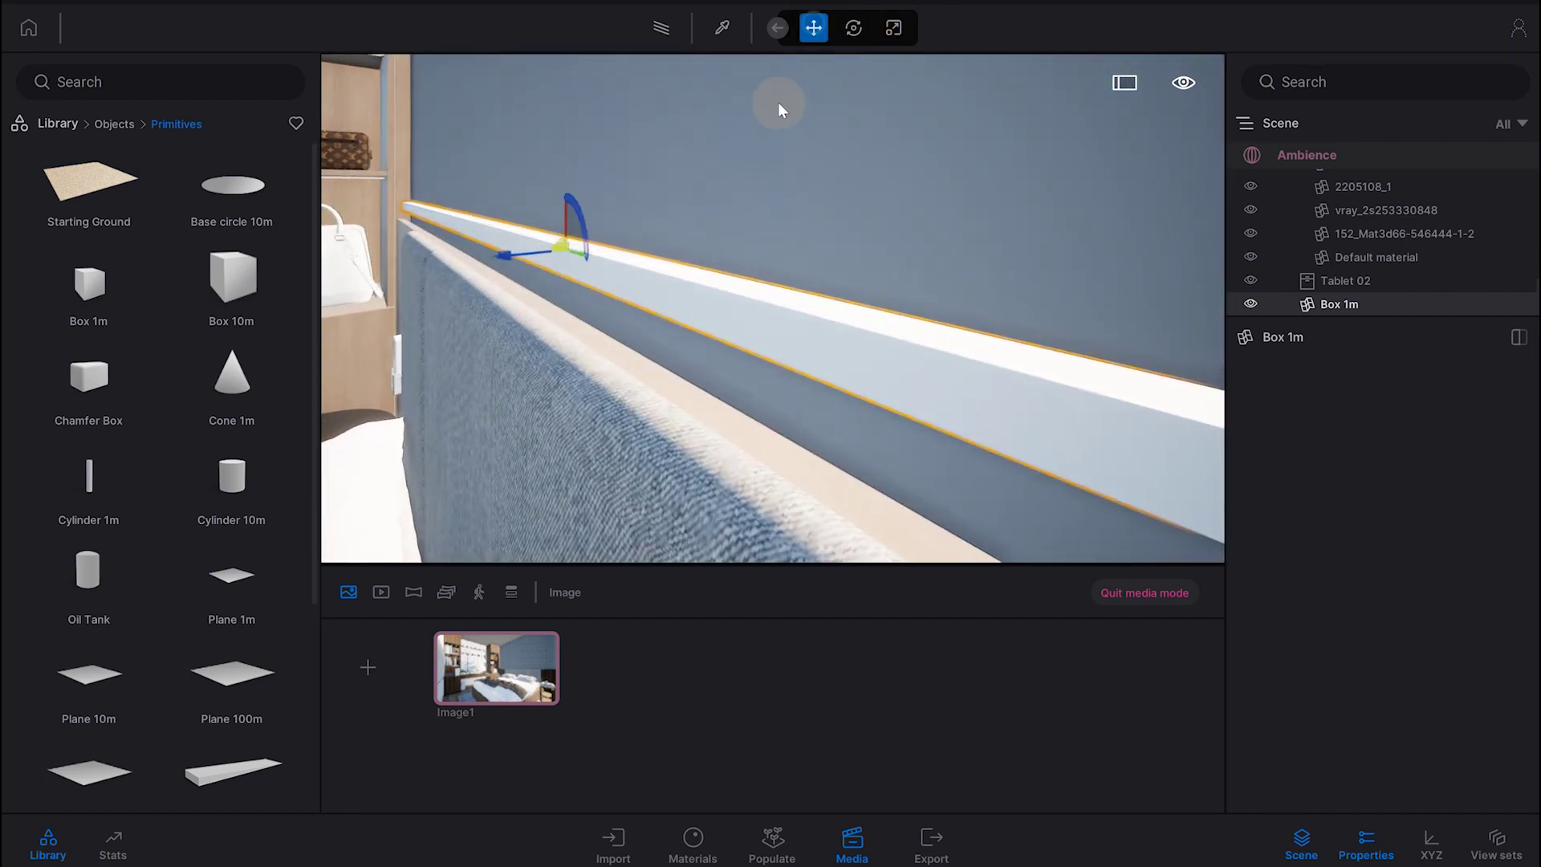
pyautogui.moveTo(568, 225)
pyautogui.mouseDown()
pyautogui.moveTo(585, 249)
pyautogui.moveTo(565, 225)
pyautogui.moveTo(562, 262)
pyautogui.mouseUp()
pyautogui.click(893, 28)
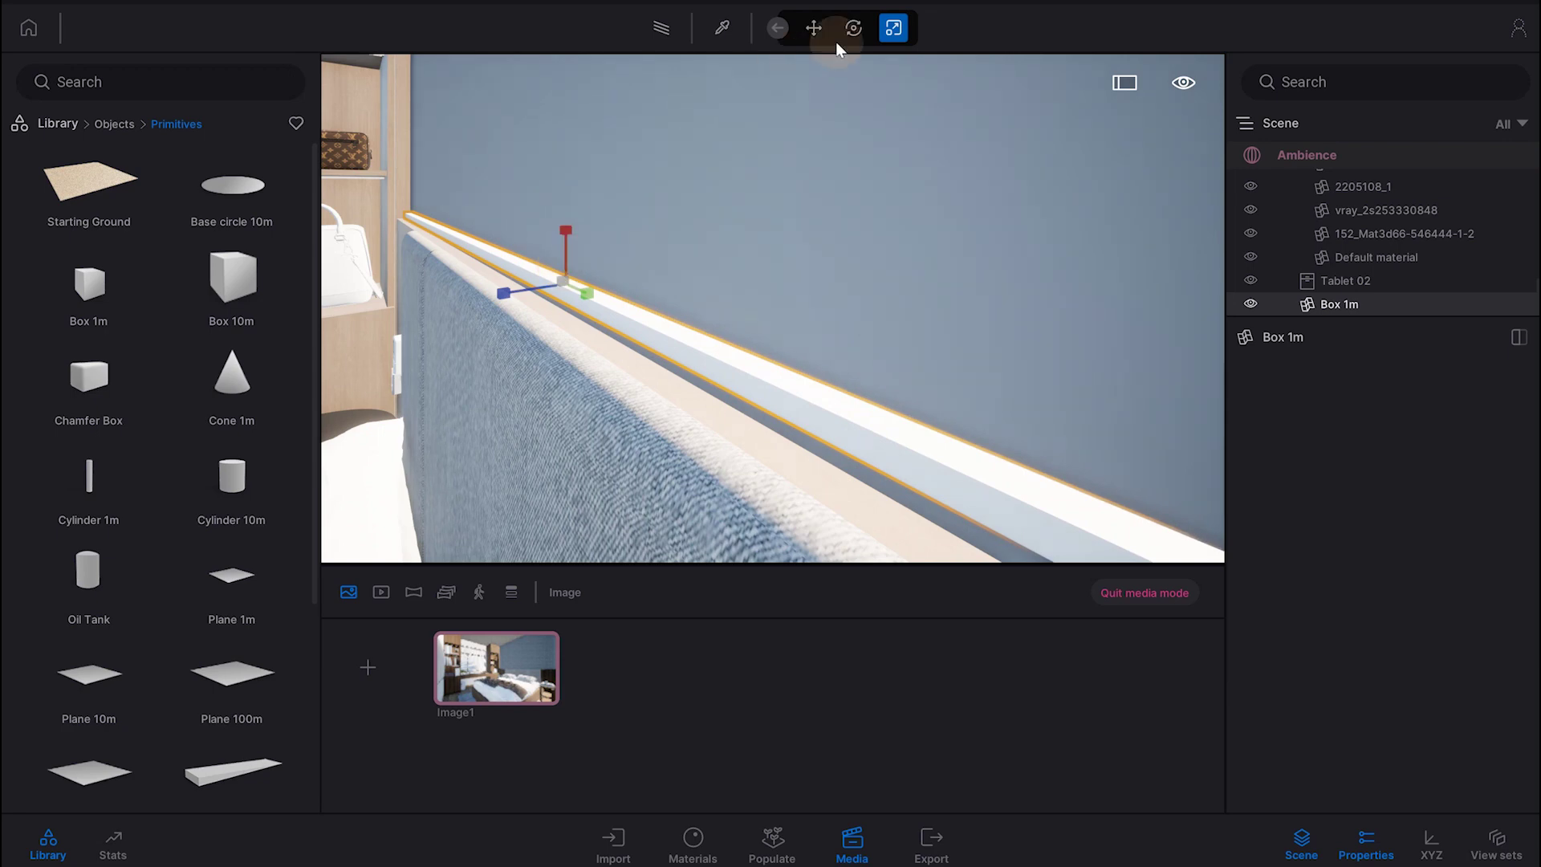
pyautogui.click(814, 28)
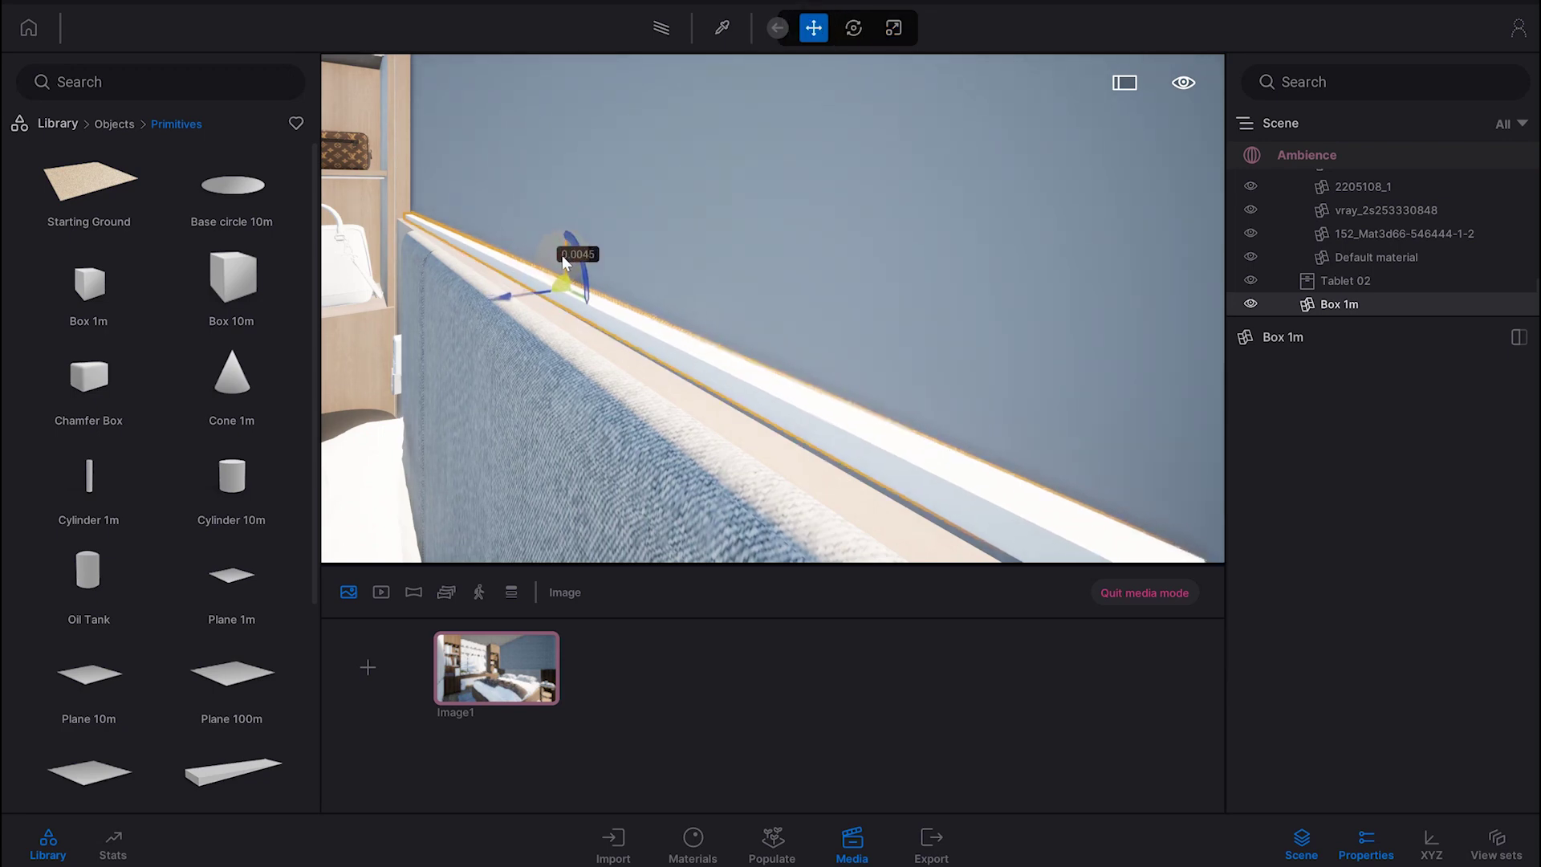
pyautogui.moveTo(554, 262)
pyautogui.mouseDown()
pyautogui.moveTo(654, 313)
pyautogui.moveTo(723, 320)
pyautogui.mouseUp()
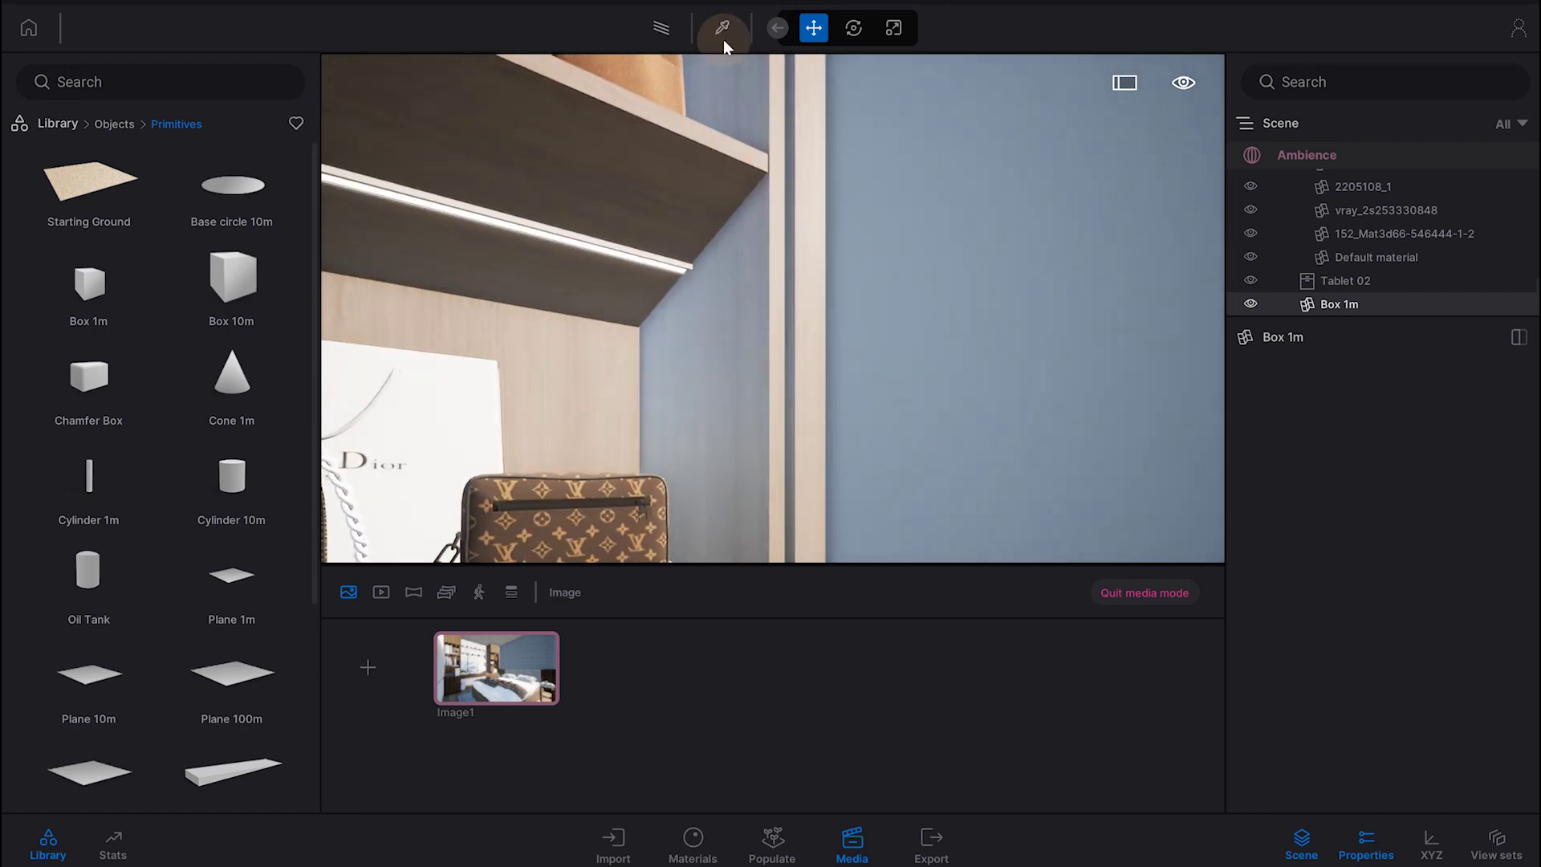
# Apply the ceiling lamp's Neon 02 material to the wall strip and return to the Image1 view.
pyautogui.click(721, 29)
pyautogui.click(669, 186)
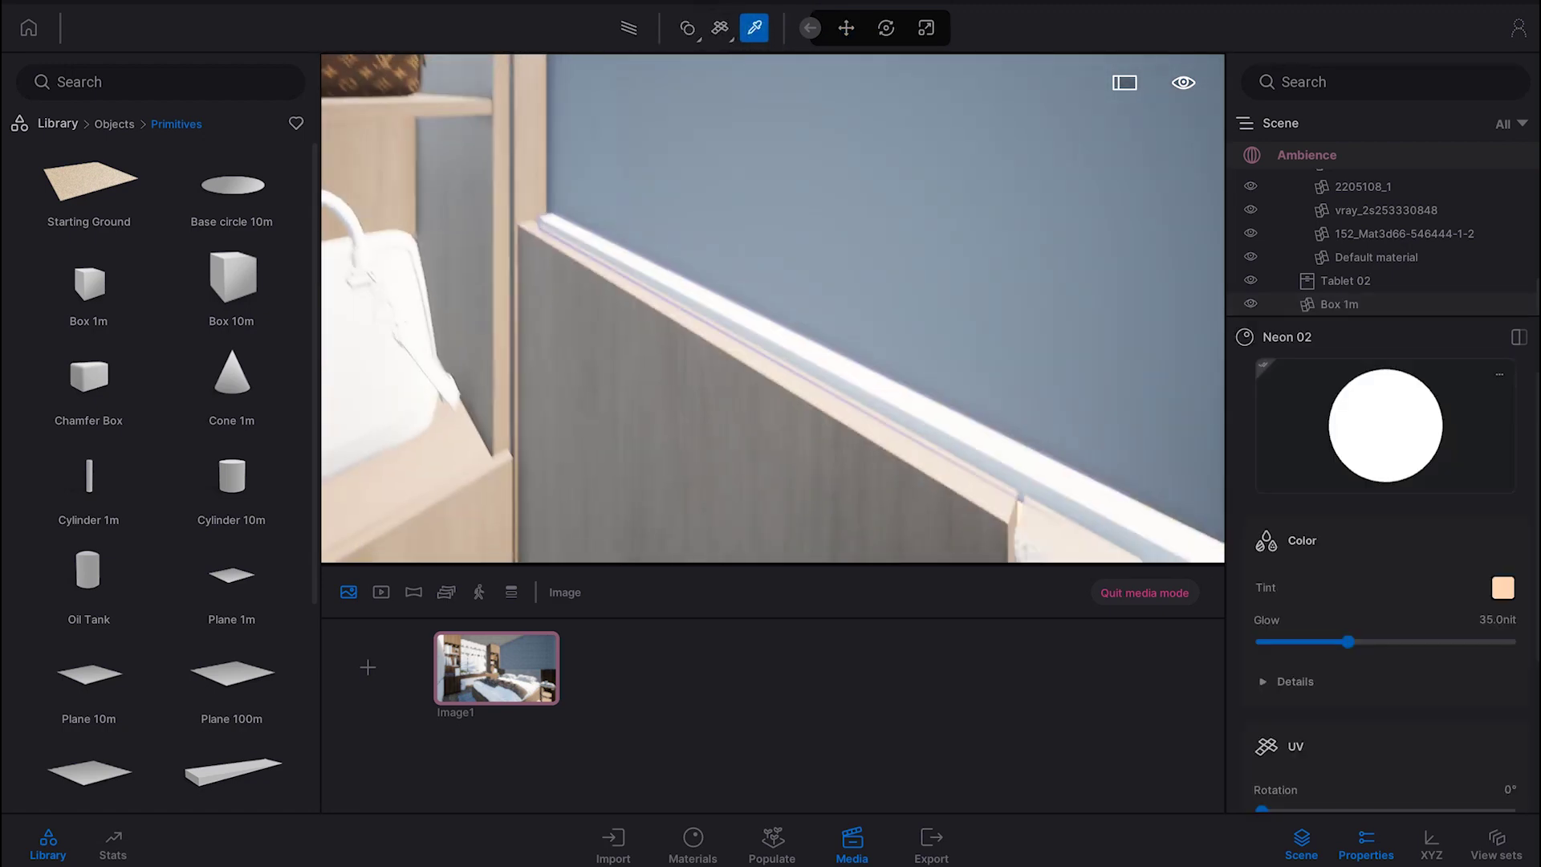
pyautogui.click(872, 470)
pyautogui.click(517, 701)
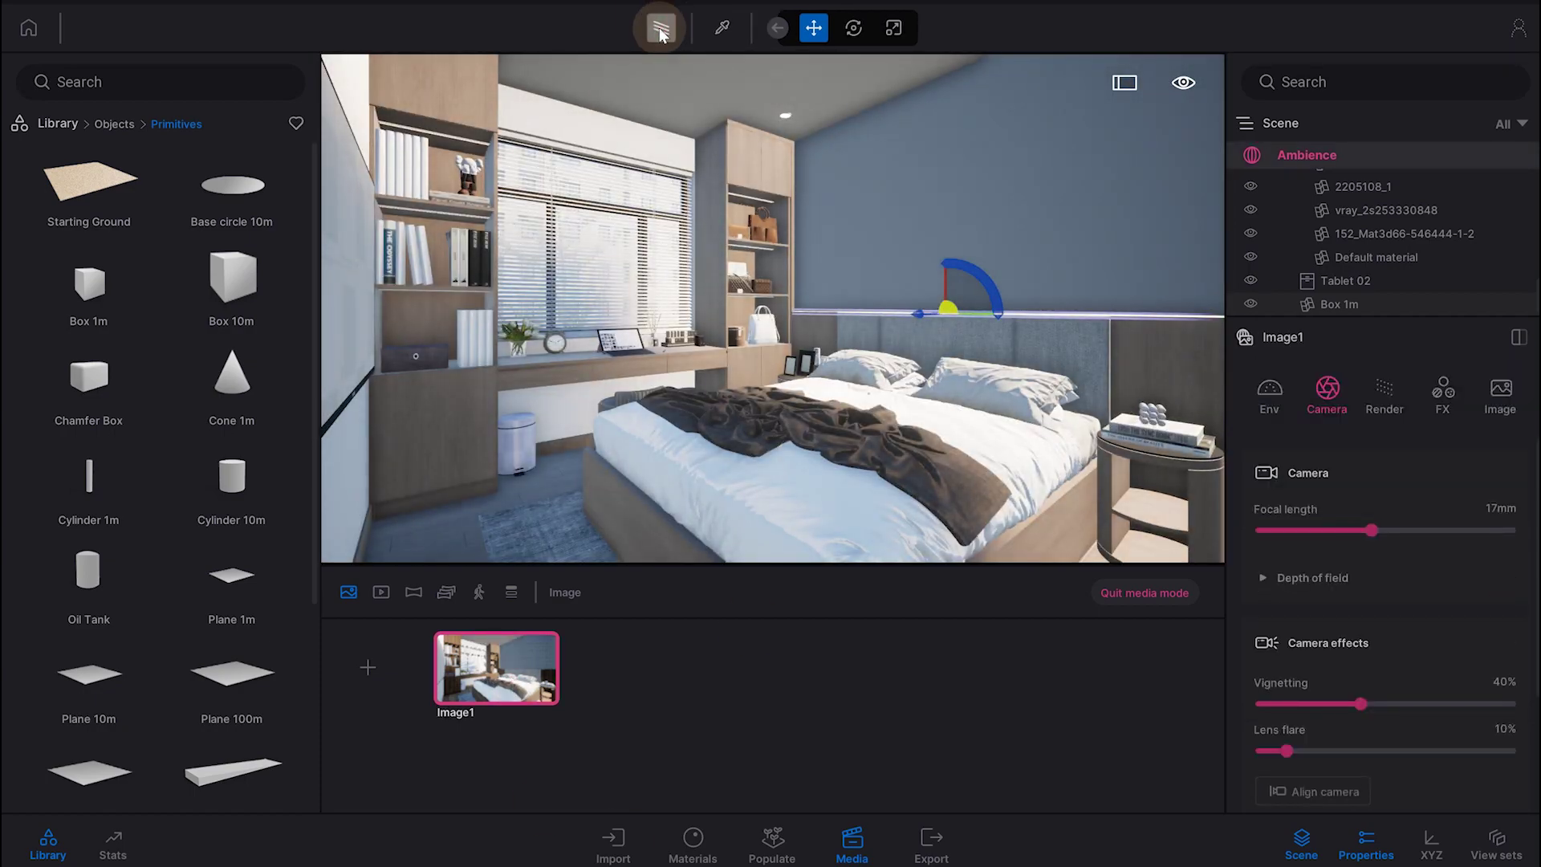
# Check the glowing strip in a brief path-traced preview, then turn path tracing off.
pyautogui.click(660, 29)
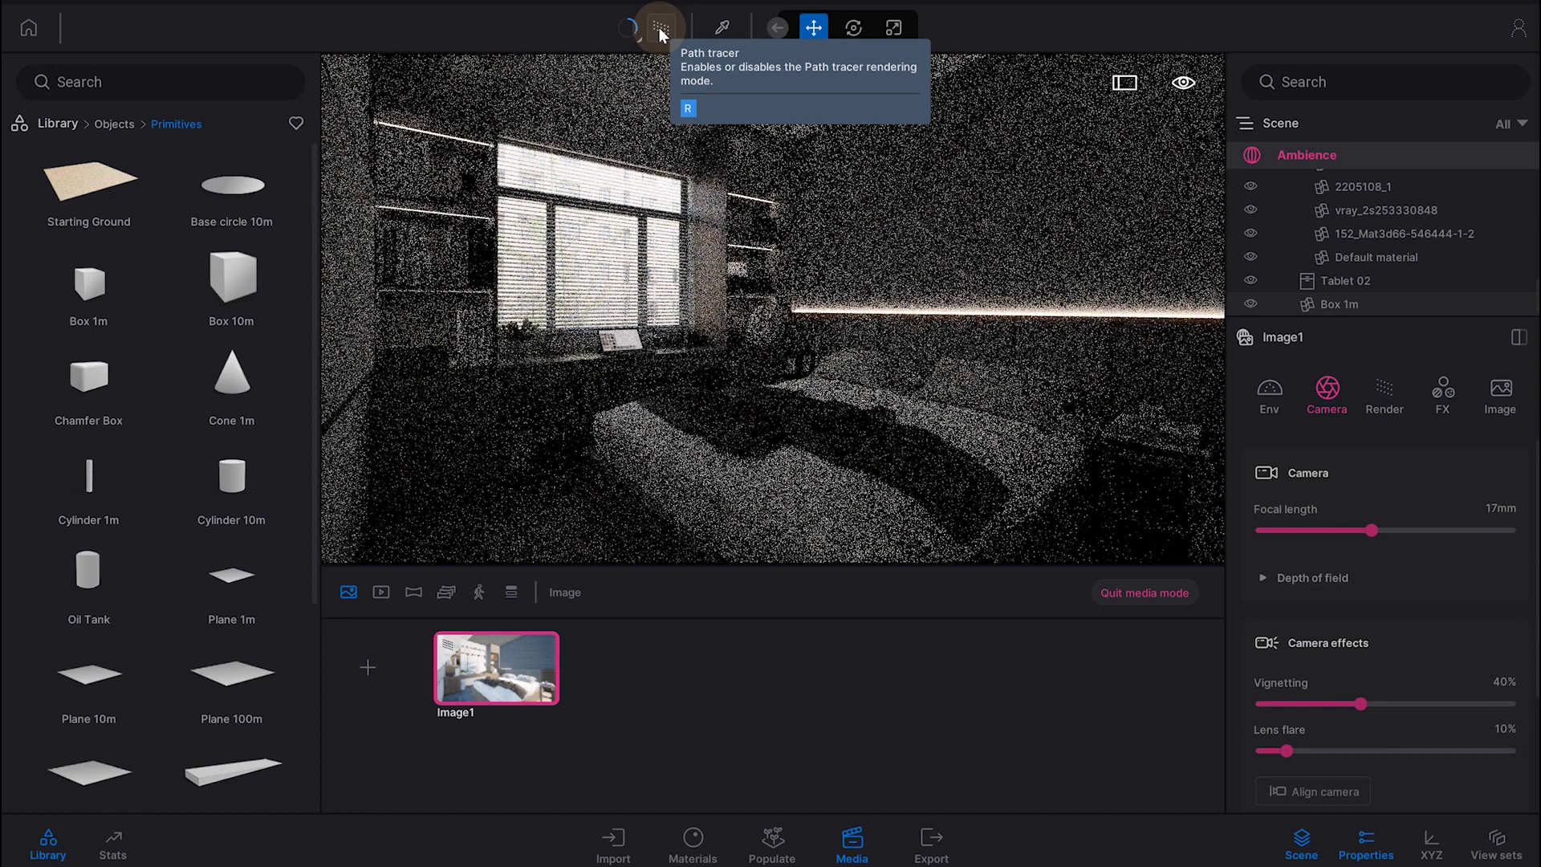
pyautogui.click(659, 29)
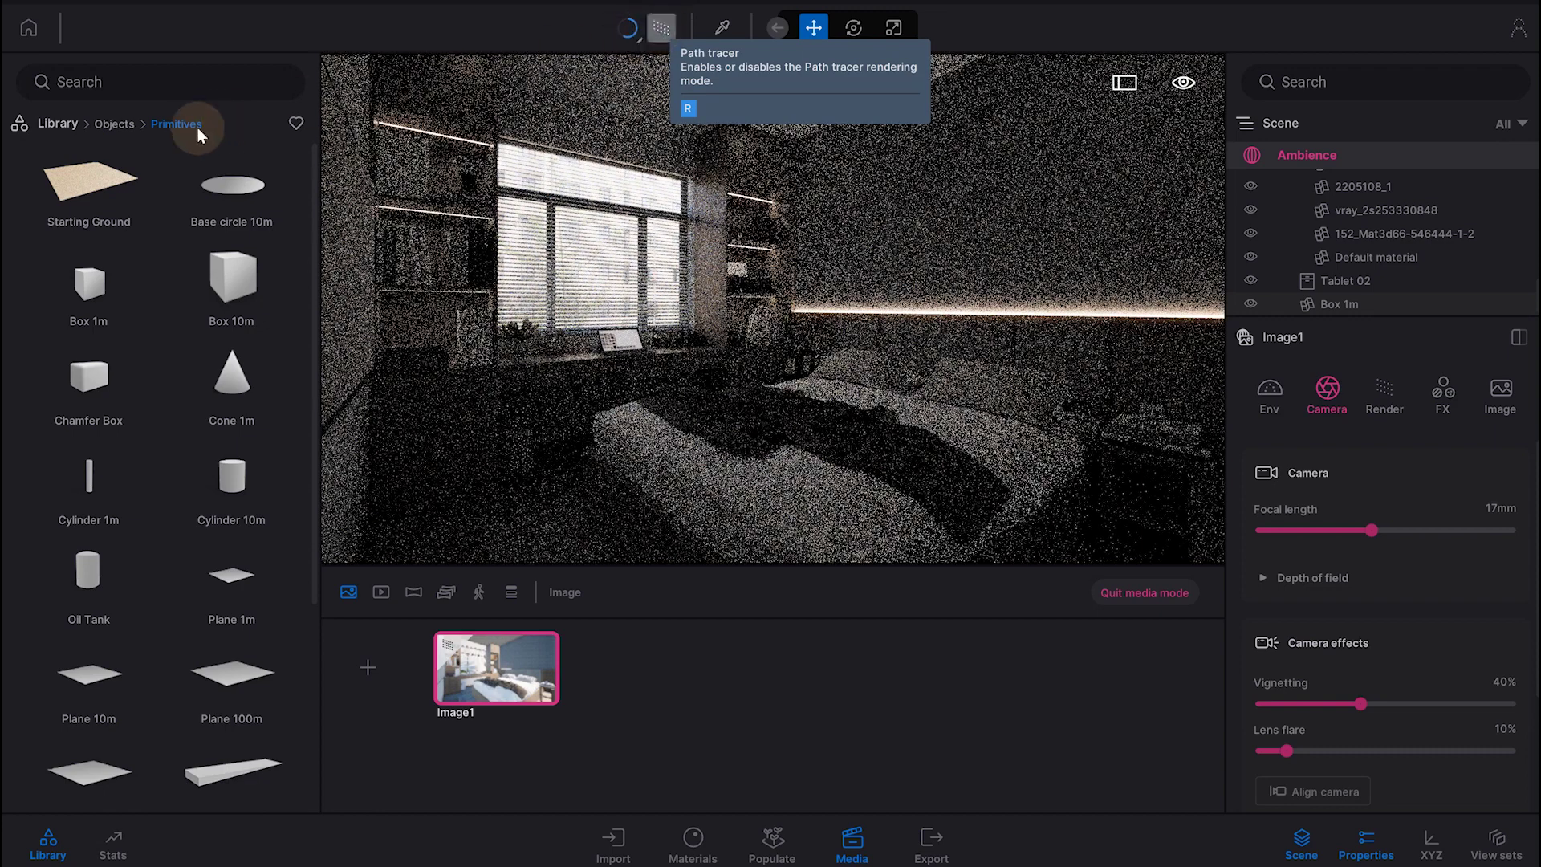
pyautogui.click(114, 124)
pyautogui.click(61, 123)
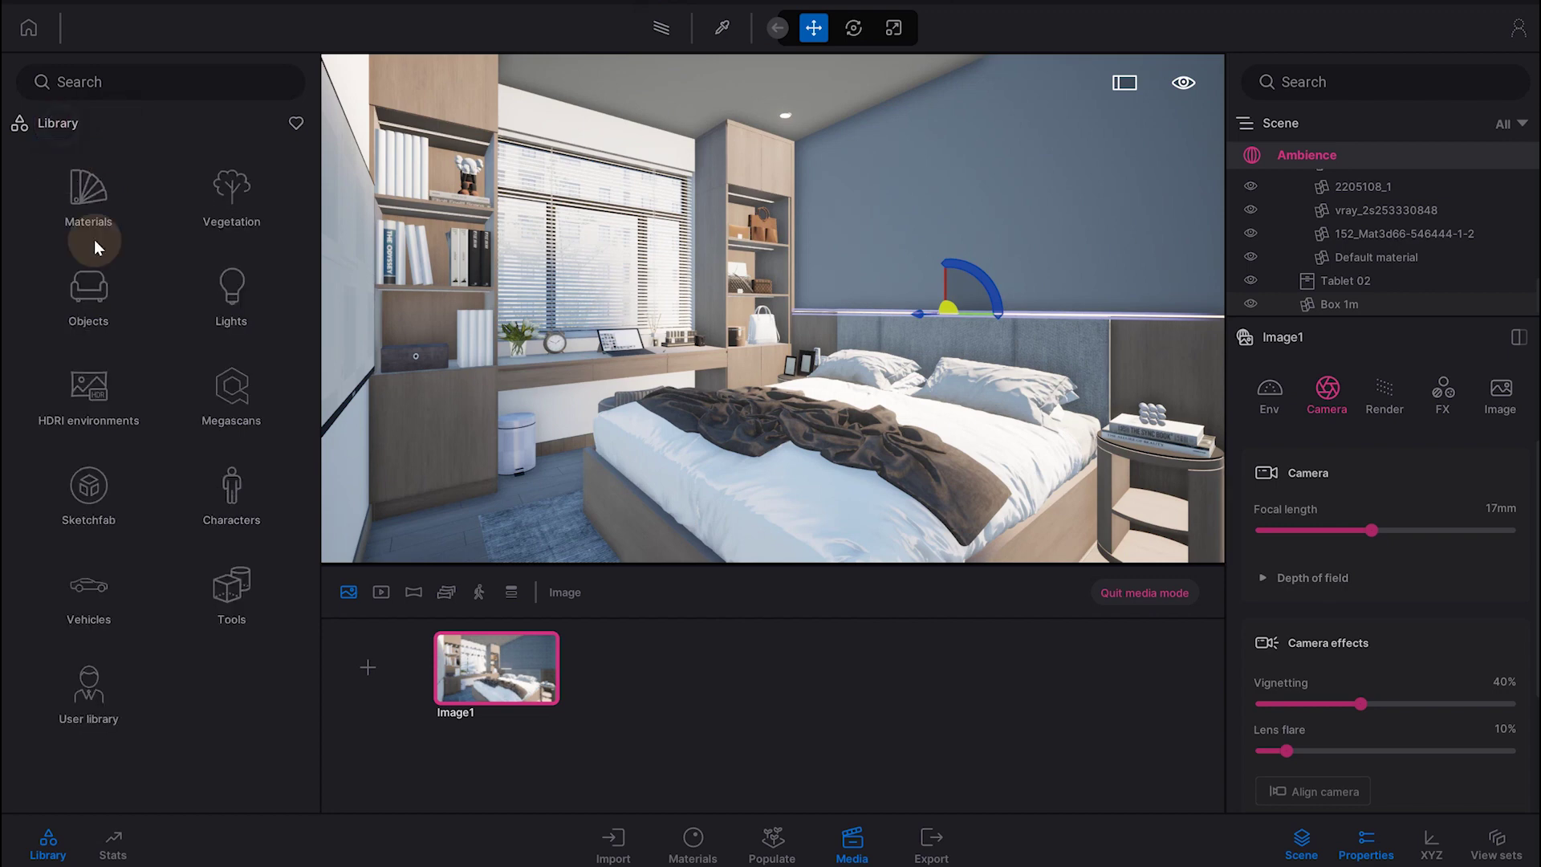
# Apply Carpet velvet 01 to the bed blanket and check it in a brief path-traced preview.
pyautogui.click(106, 229)
pyautogui.scroll(-3, 144, 537)
pyautogui.click(90, 630)
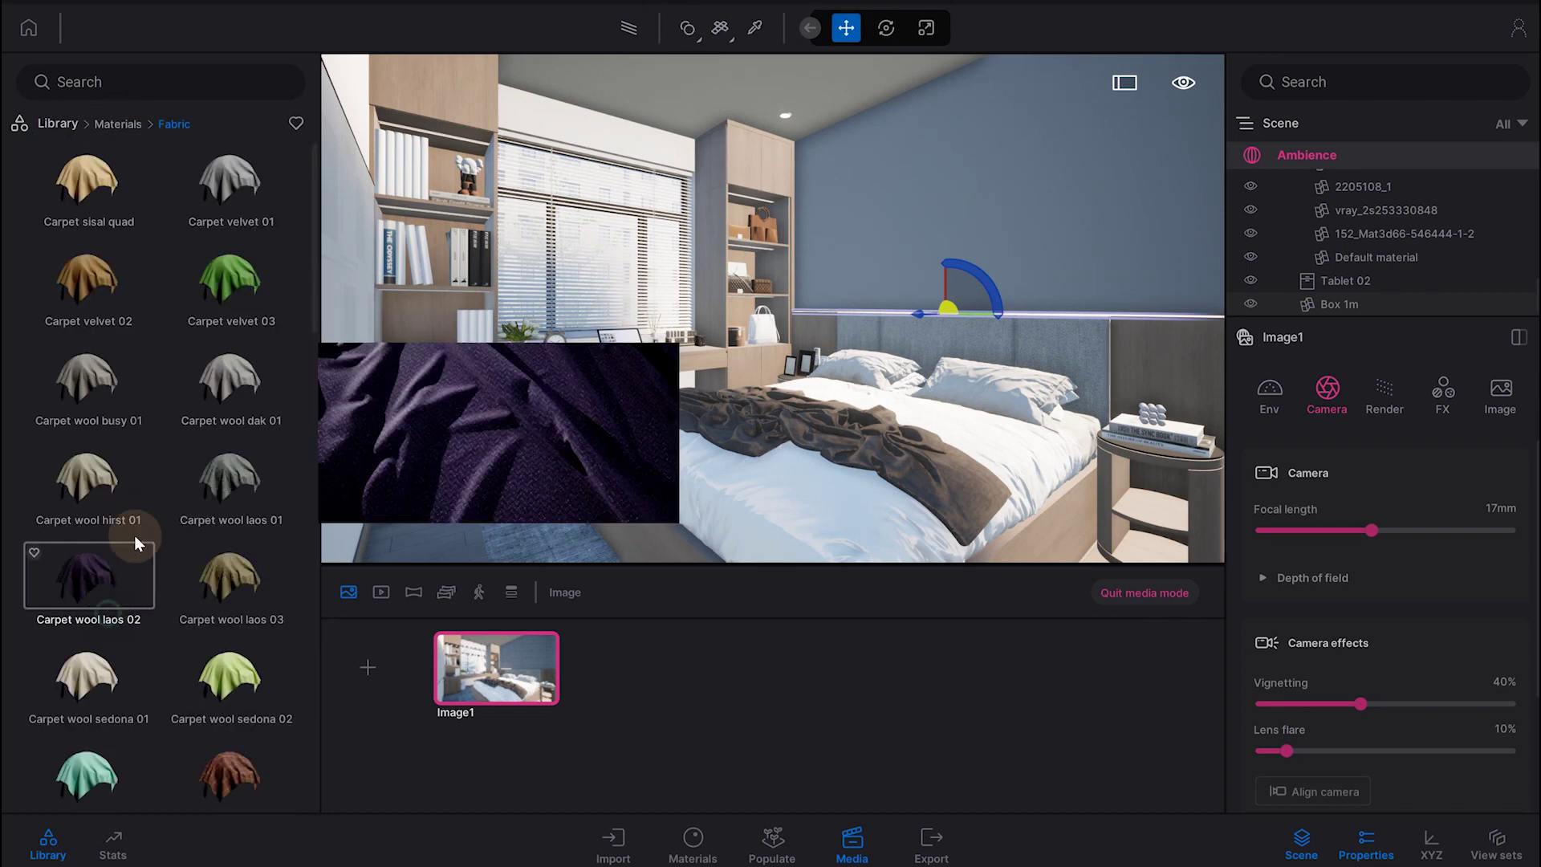
pyautogui.moveTo(230, 181); pyautogui.dragTo(755, 442)
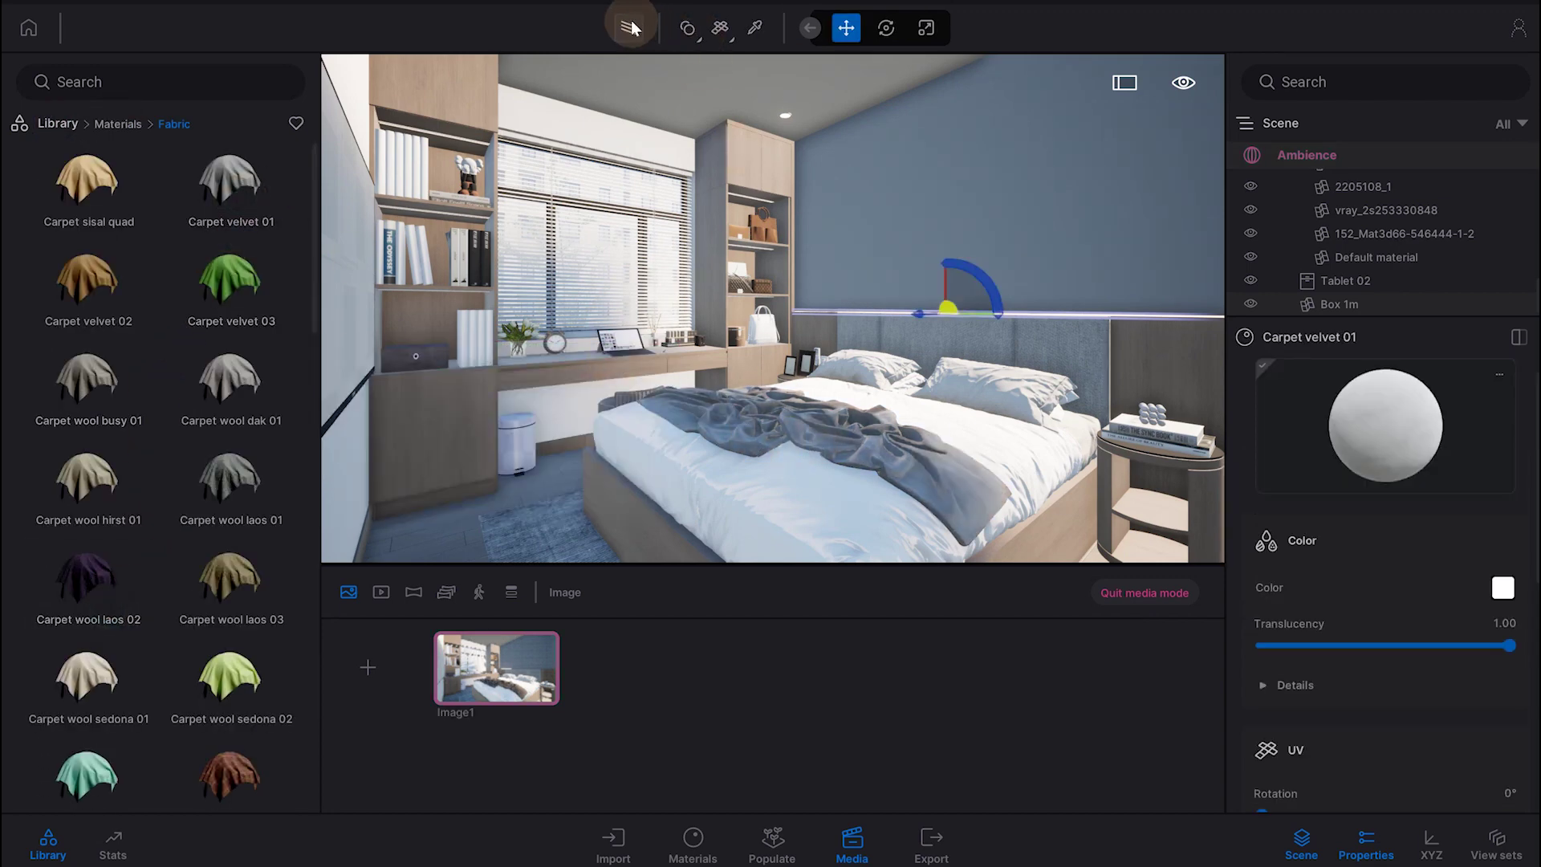
pyautogui.click(629, 28)
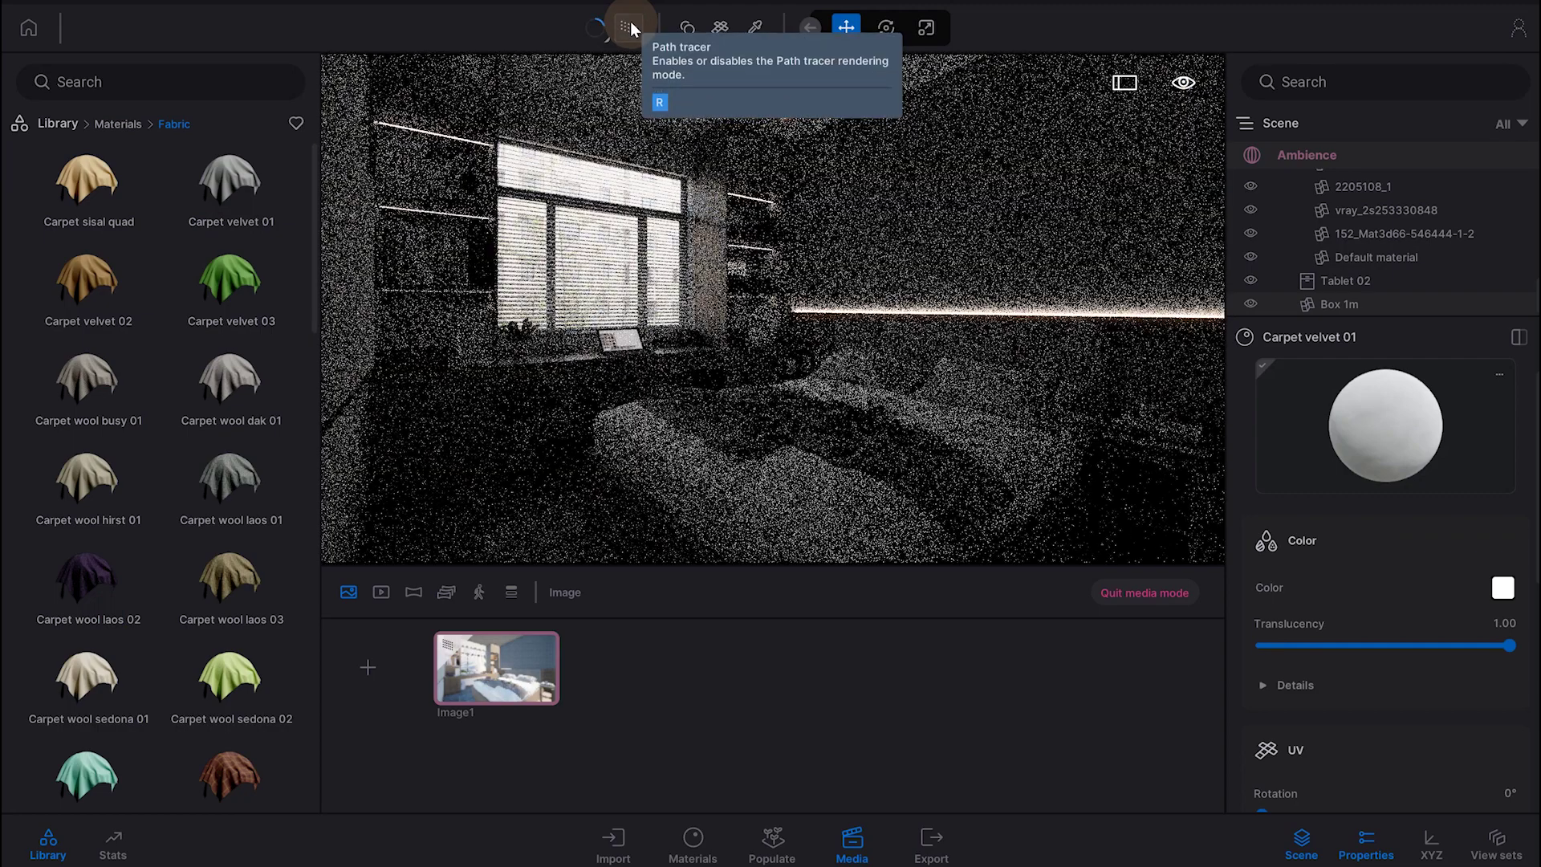
pyautogui.click(629, 24)
# Apply the dark Carbon metal material to the wall-mounted TV and check it path-traced.
pyautogui.click(125, 127)
pyautogui.scroll(-3, 185, 554)
pyautogui.scroll(2, 193, 530)
pyautogui.scroll(2, 204, 501)
pyautogui.click(244, 199)
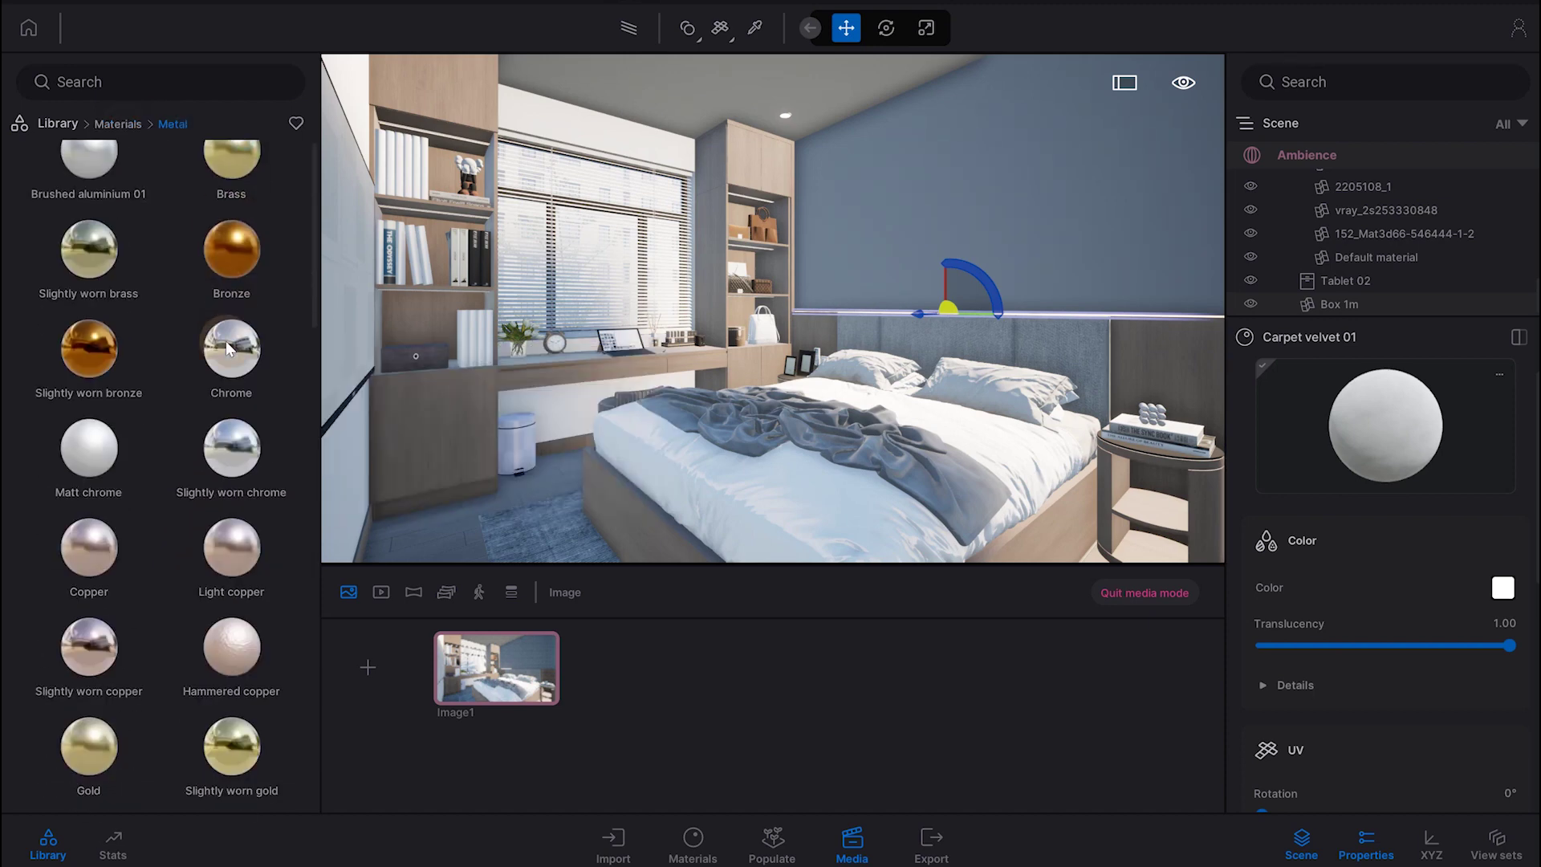
pyautogui.scroll(-3, 230, 428)
pyautogui.scroll(-2, 262, 562)
pyautogui.moveTo(294, 412)
pyautogui.mouseDown()
pyautogui.moveTo(947, 313)
pyautogui.moveTo(726, 254)
pyautogui.mouseUp()
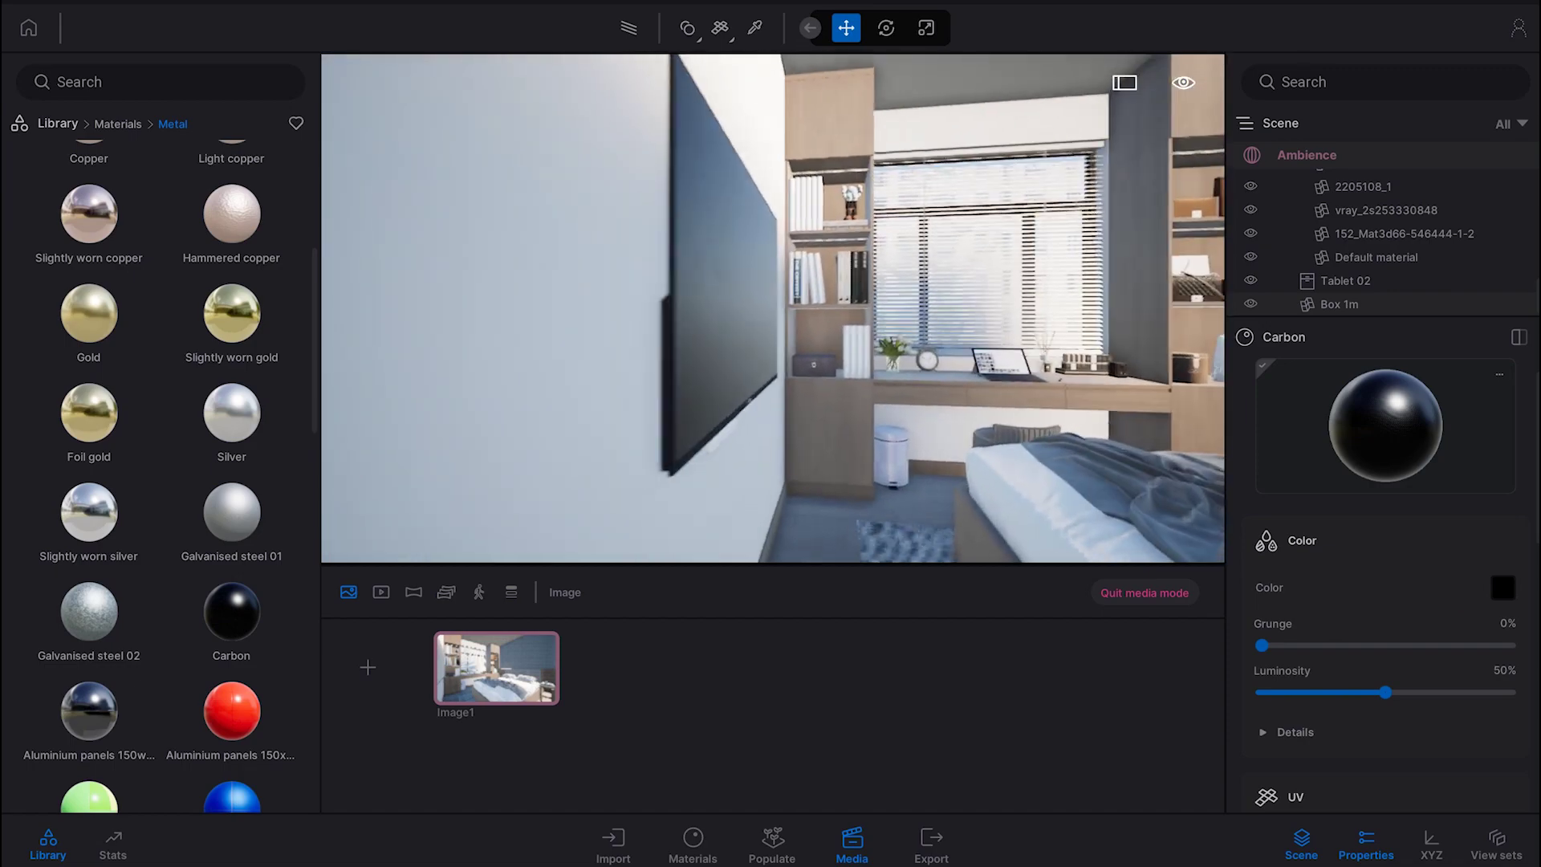
pyautogui.click(631, 30)
pyautogui.click(631, 29)
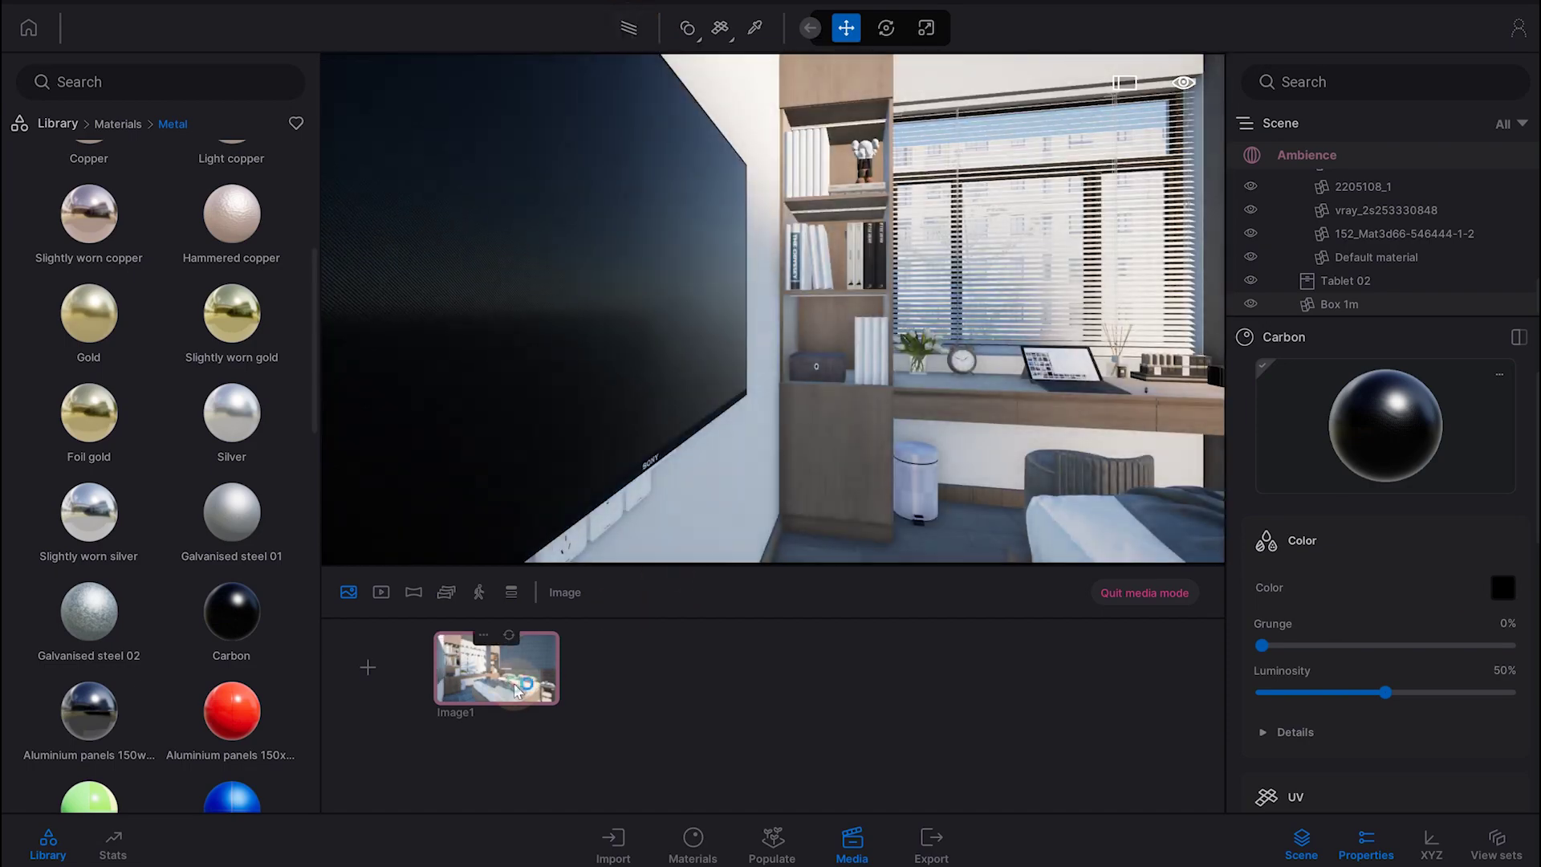
# In Image1's environment settings, set time of day 10:47 and exposure 0.35, then preview it path-traced.
pyautogui.click(506, 666)
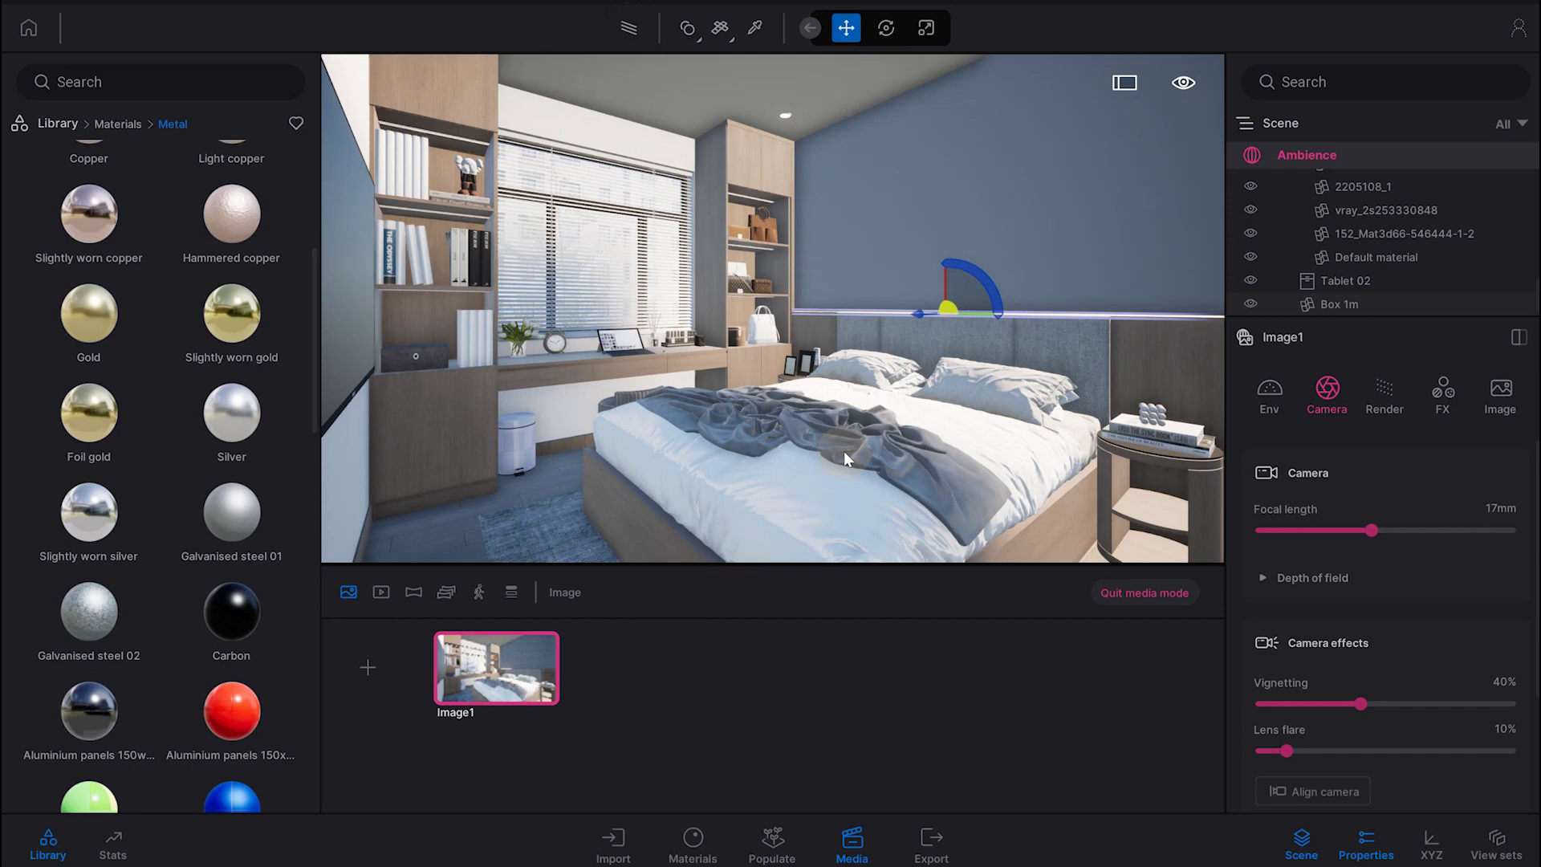
pyautogui.click(1278, 403)
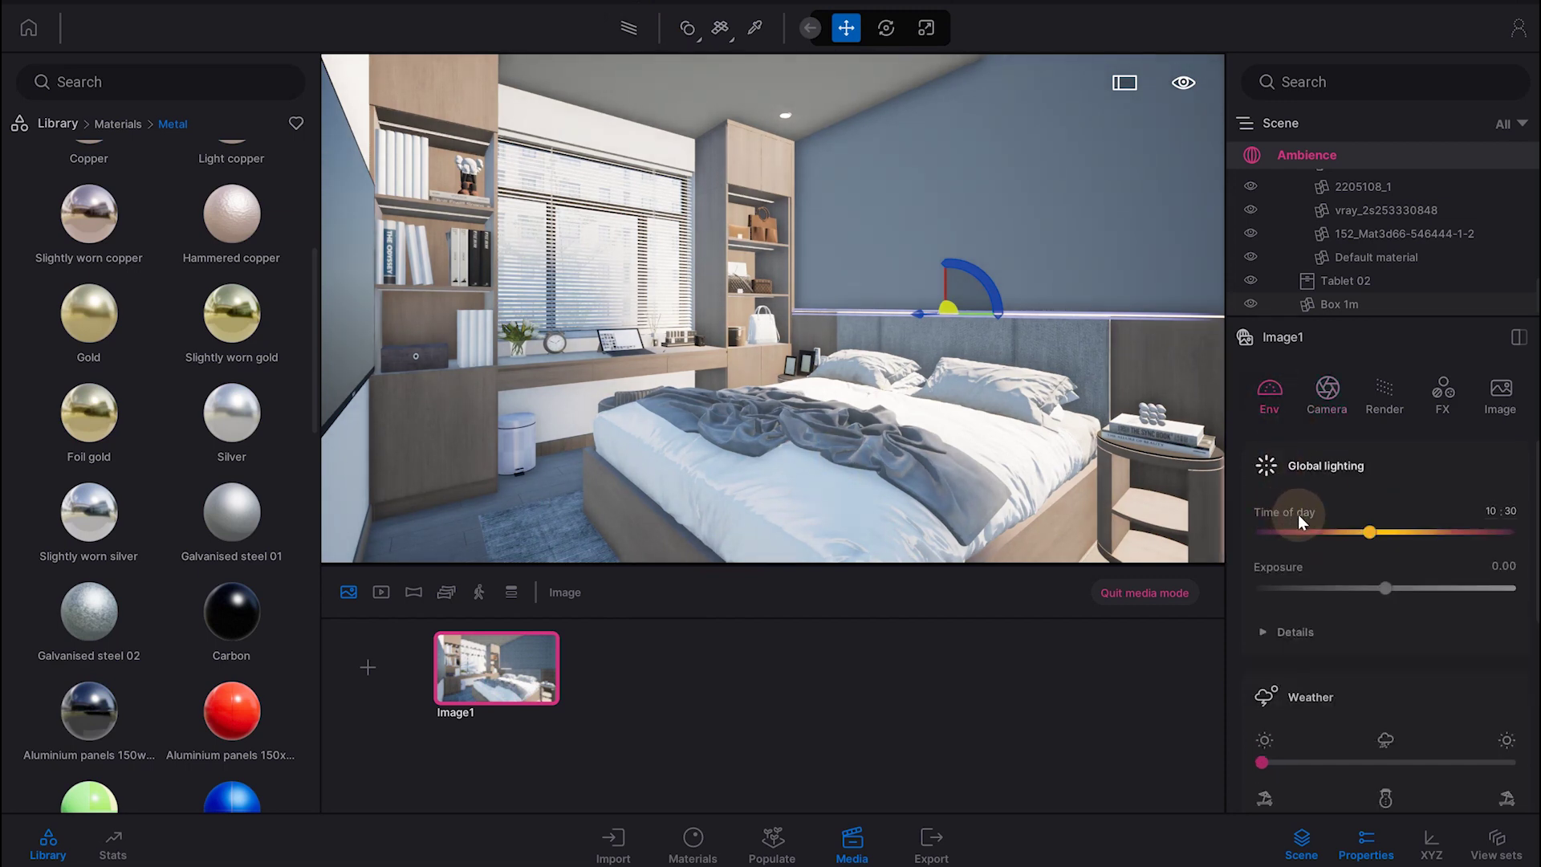
pyautogui.moveTo(1368, 534); pyautogui.dragTo(1375, 533)
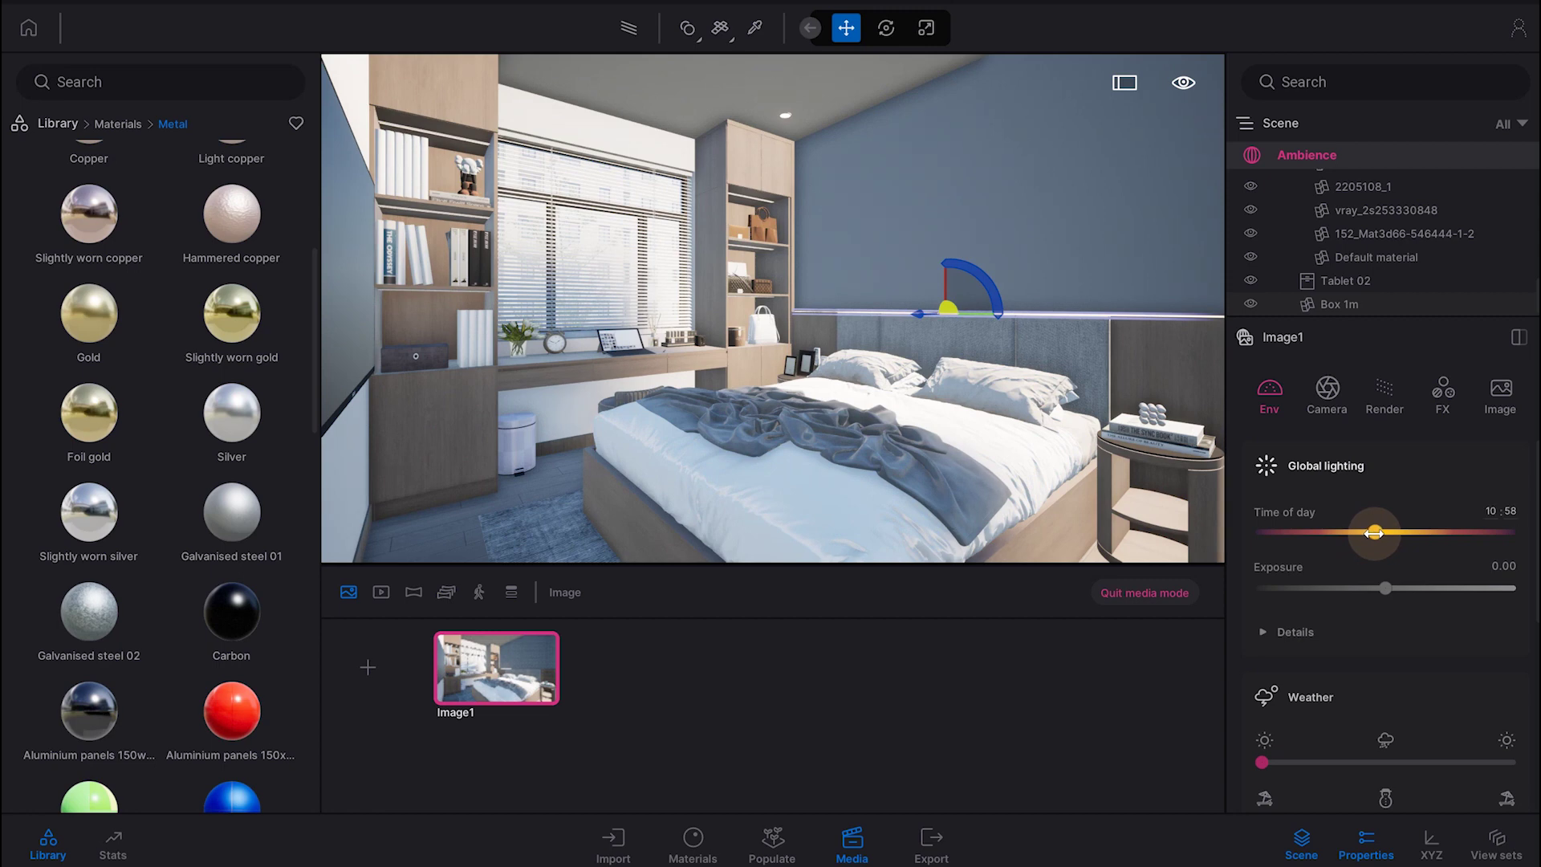
pyautogui.moveTo(1373, 533); pyautogui.dragTo(1372, 533)
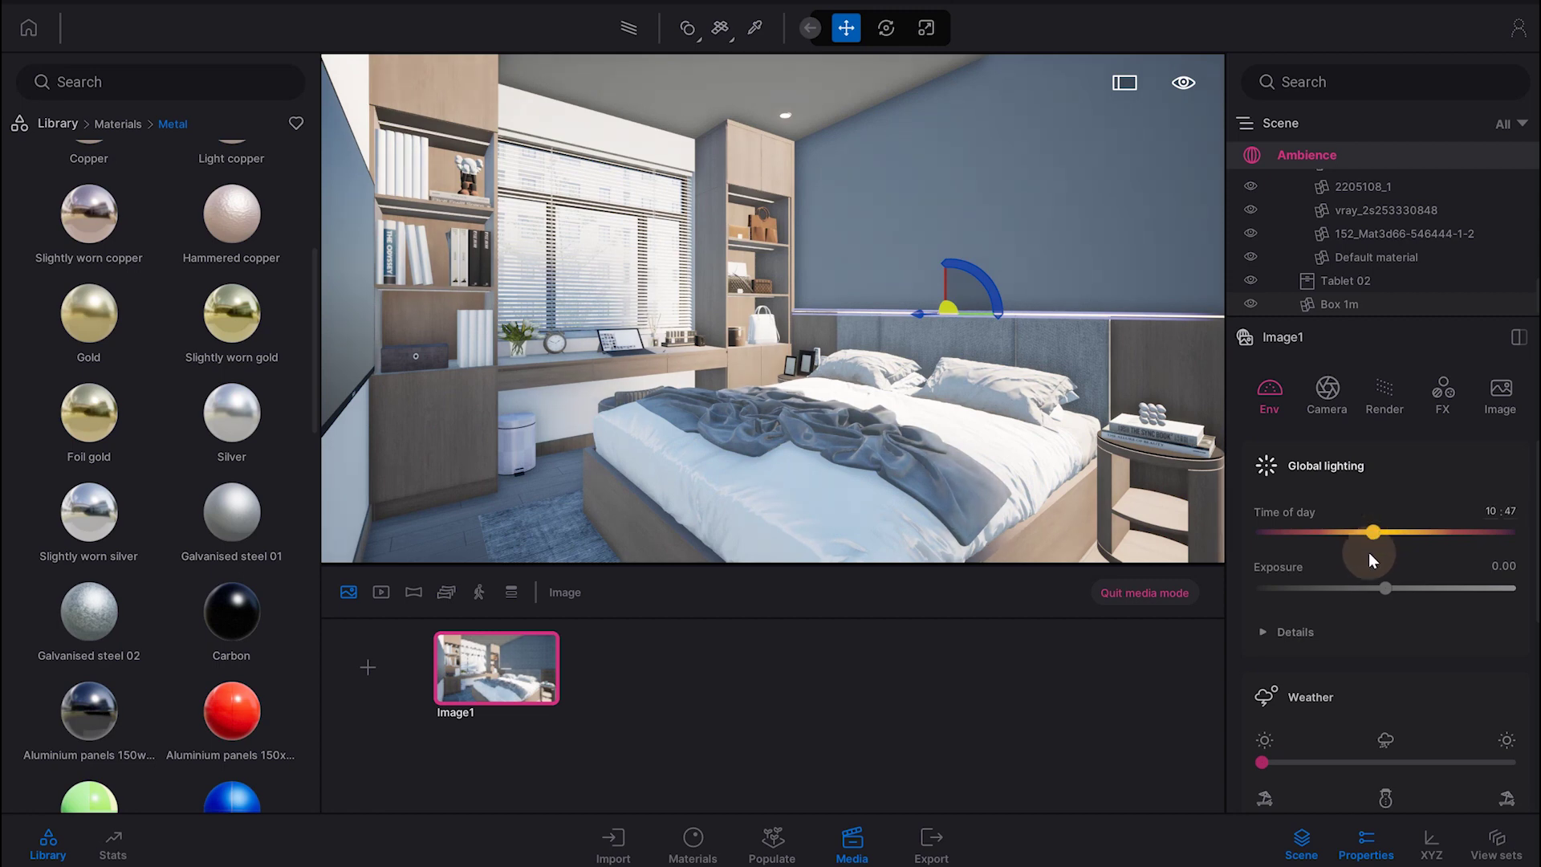
pyautogui.click(1490, 568)
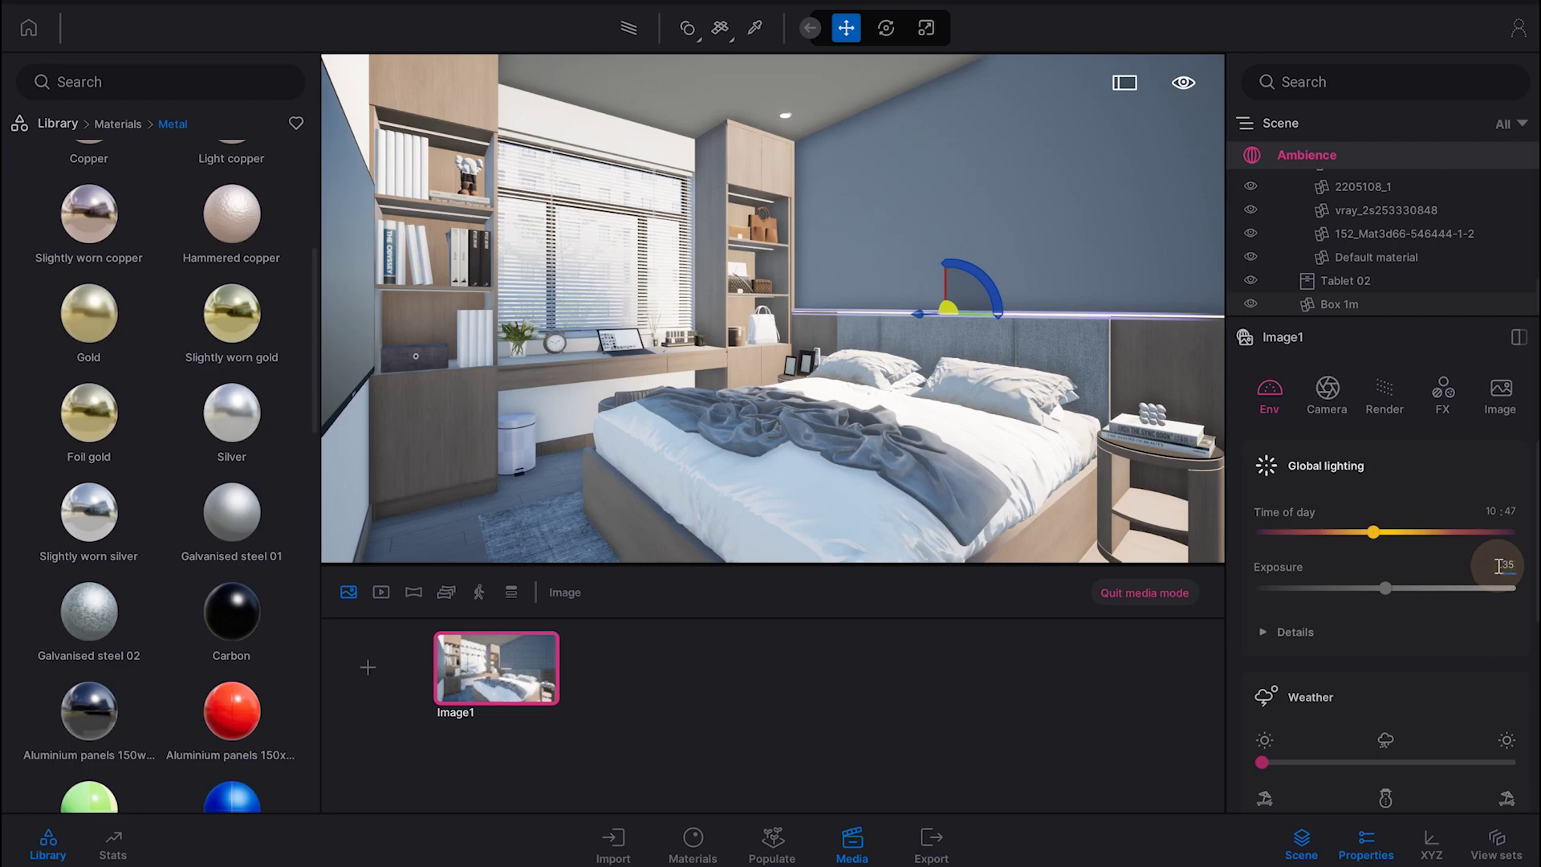
pyautogui.click(630, 27)
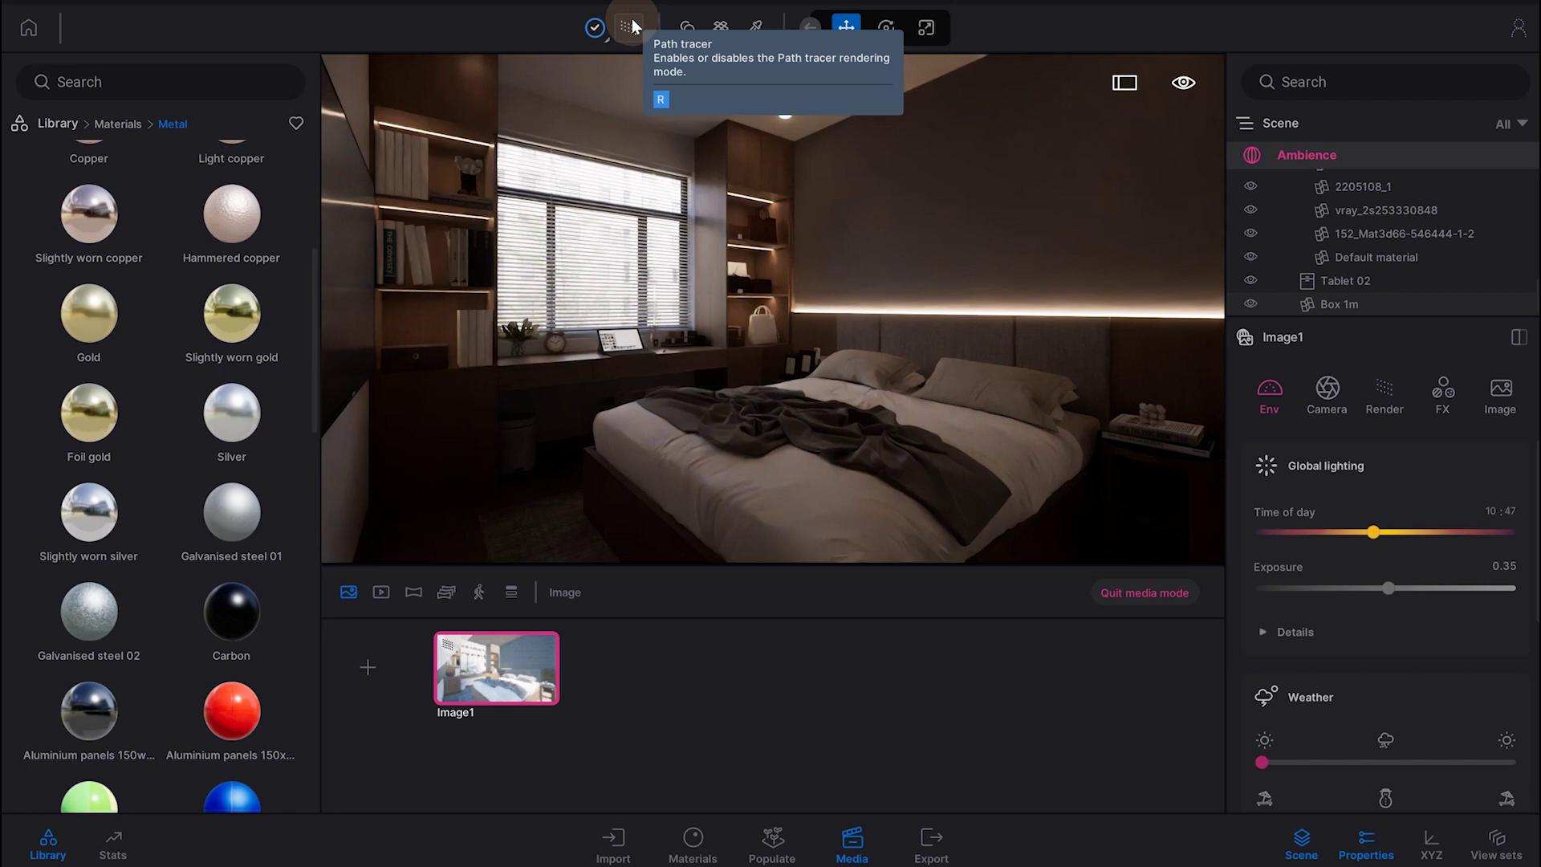
pyautogui.click(633, 26)
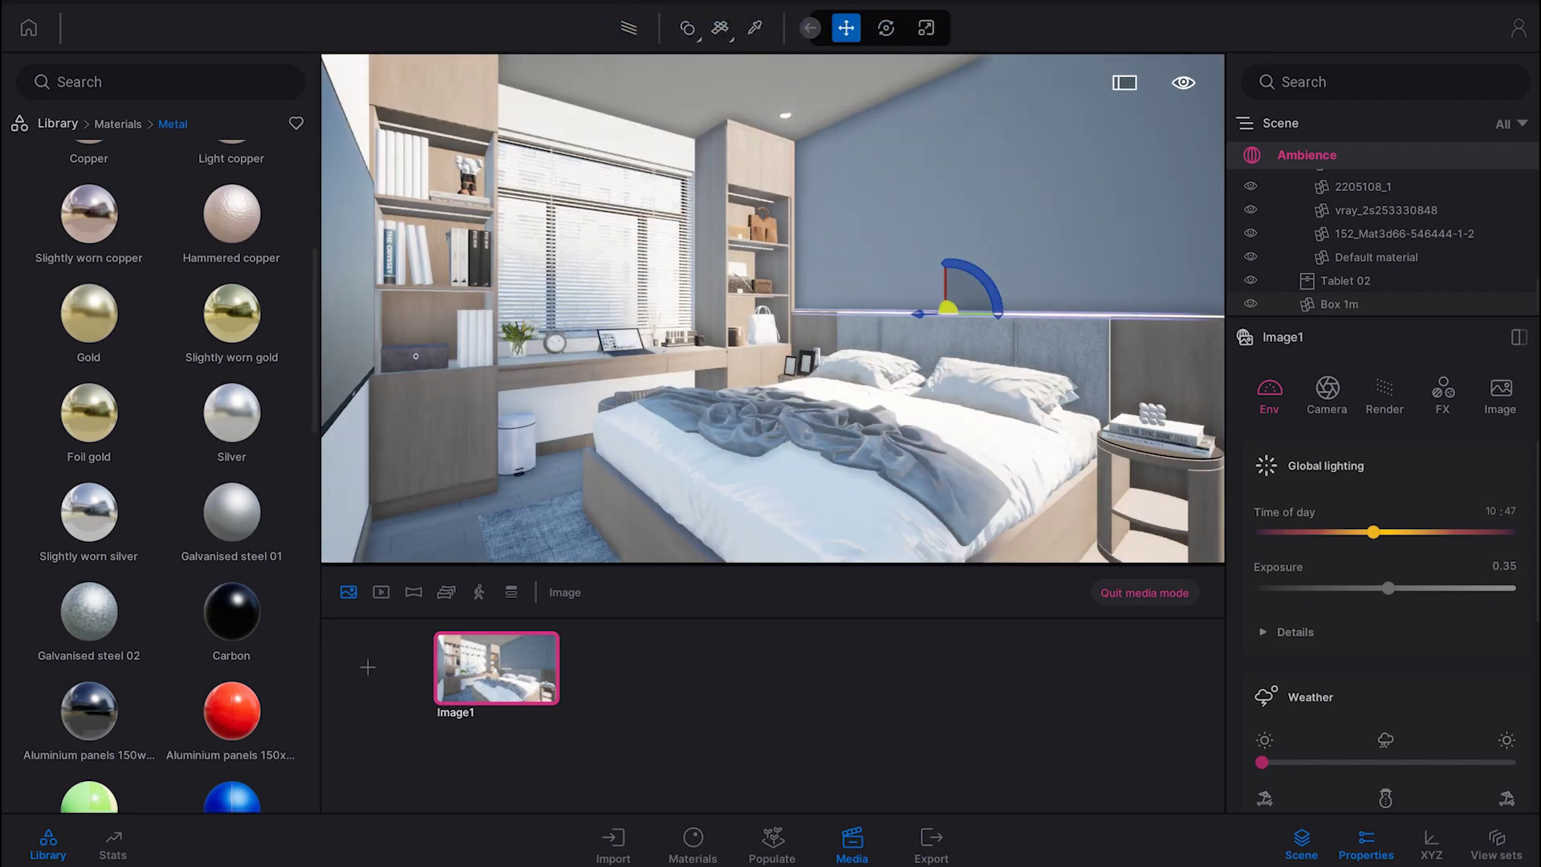
# Expand the Location and the fog and wind detail sections of Image1's environment settings.
pyautogui.scroll(-2, 1532, 521)
pyautogui.scroll(-6, 1532, 562)
pyautogui.scroll(-1, 1529, 658)
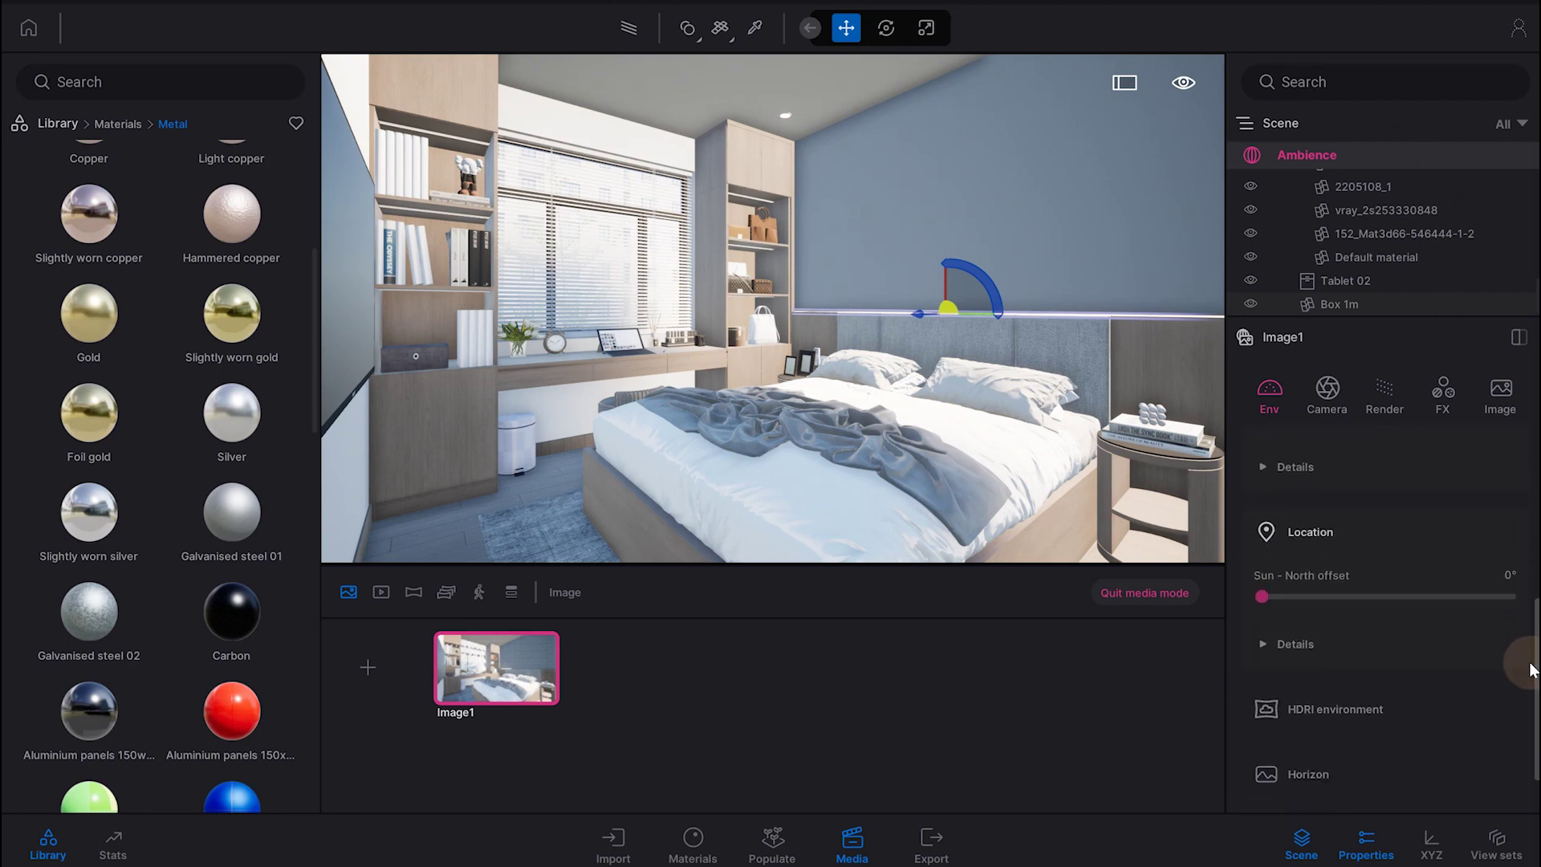
pyautogui.click(1381, 634)
pyautogui.scroll(2, 1477, 591)
pyautogui.click(1350, 530)
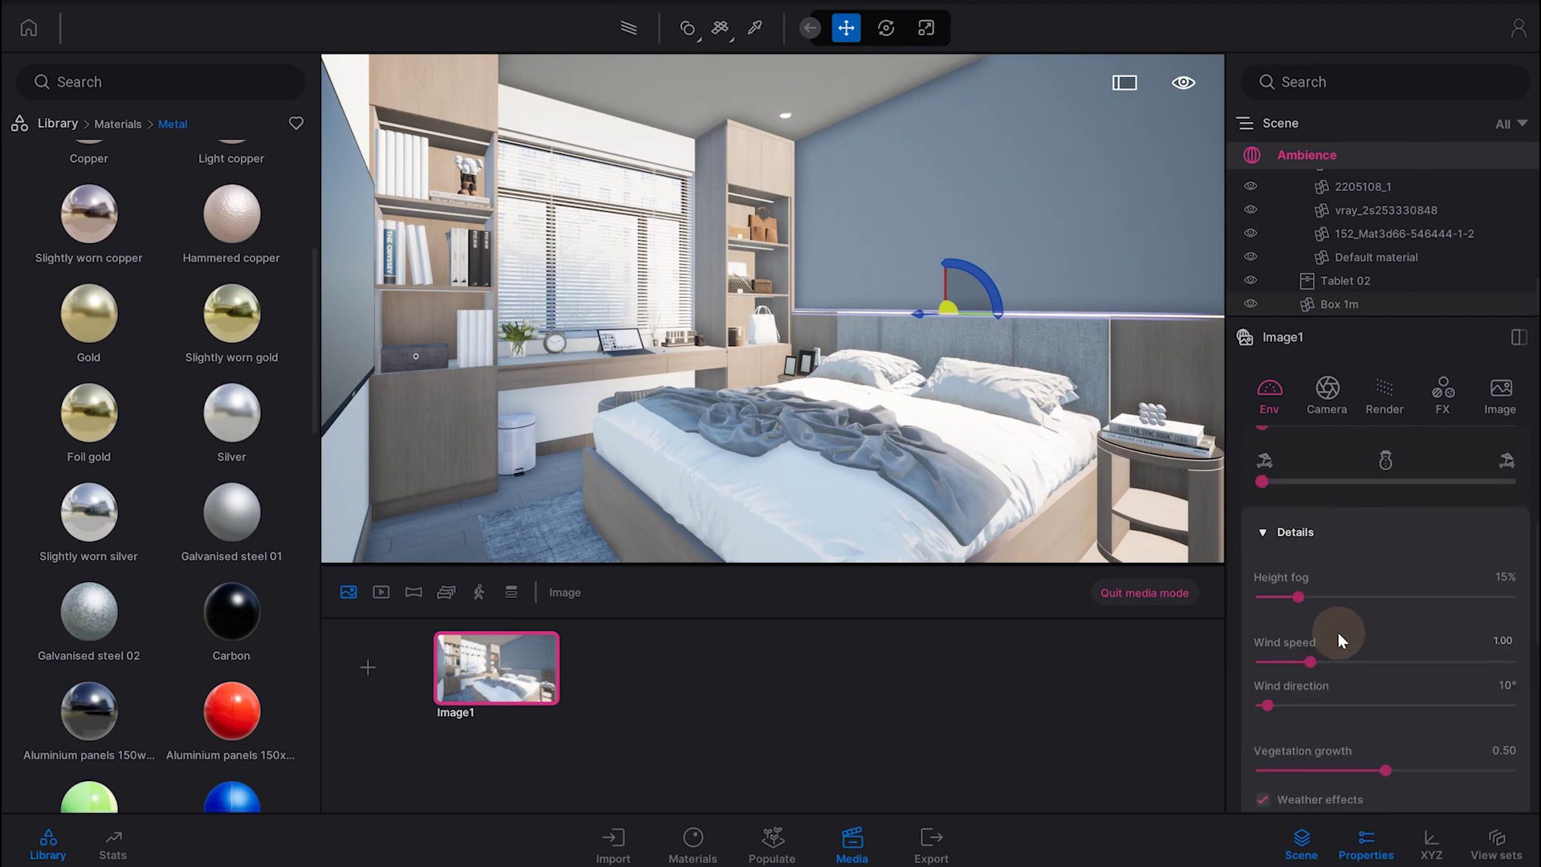
pyautogui.scroll(-2, 1338, 640)
pyautogui.scroll(-2, 1338, 644)
pyautogui.scroll(2, 1339, 651)
pyautogui.scroll(5, 1339, 650)
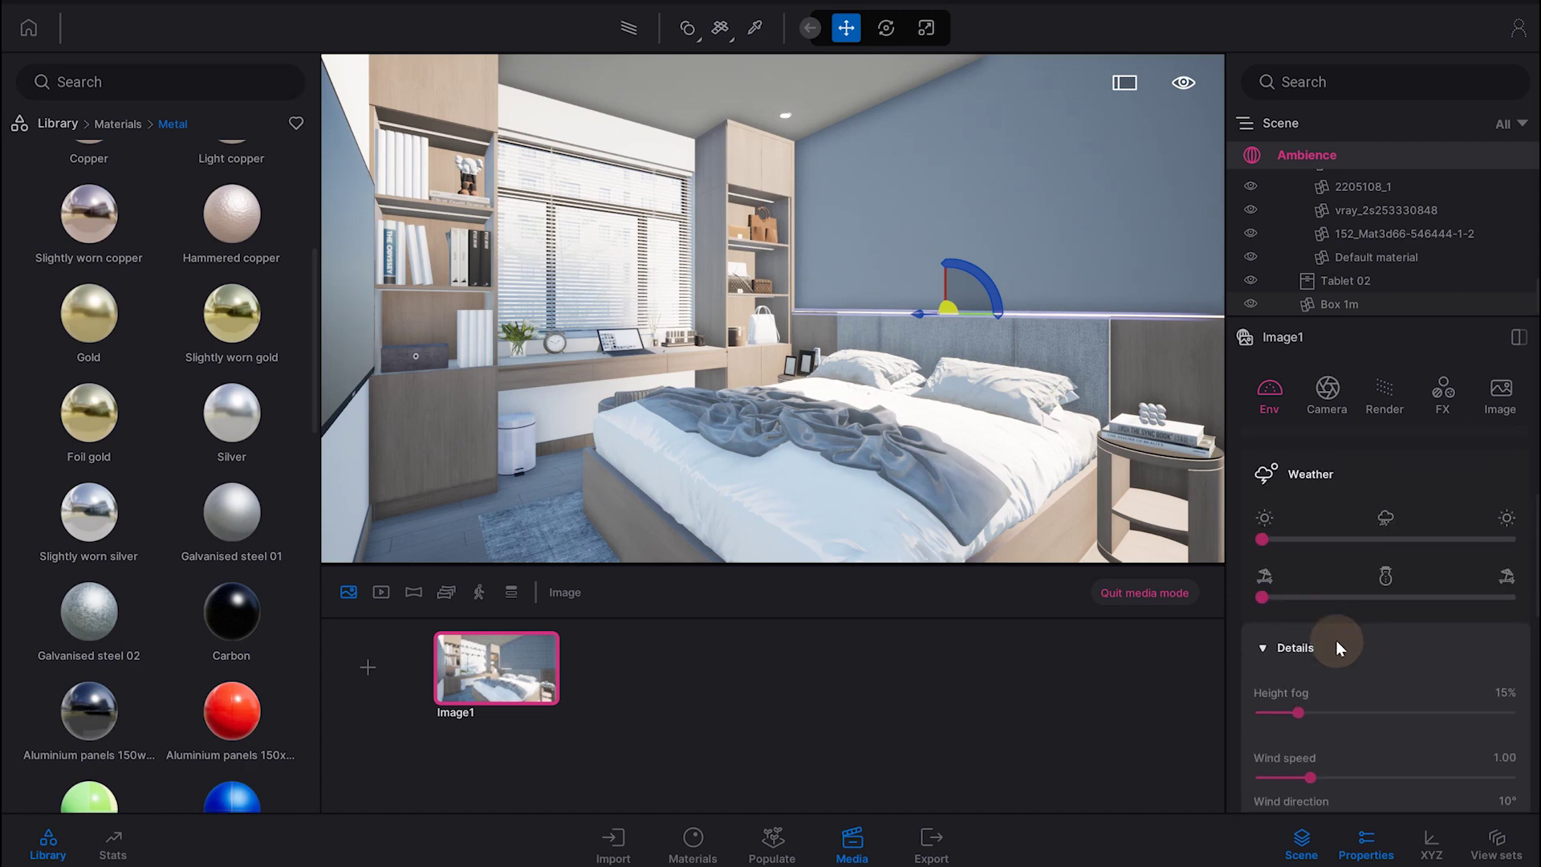
pyautogui.scroll(2, 1326, 618)
# Expand the sun and ambient lighting details and raise Ambient to its 2.00 maximum.
pyautogui.click(1342, 557)
pyautogui.scroll(-2, 1345, 576)
pyautogui.scroll(-1, 1343, 634)
pyautogui.moveTo(1383, 750); pyautogui.dragTo(1536, 752)
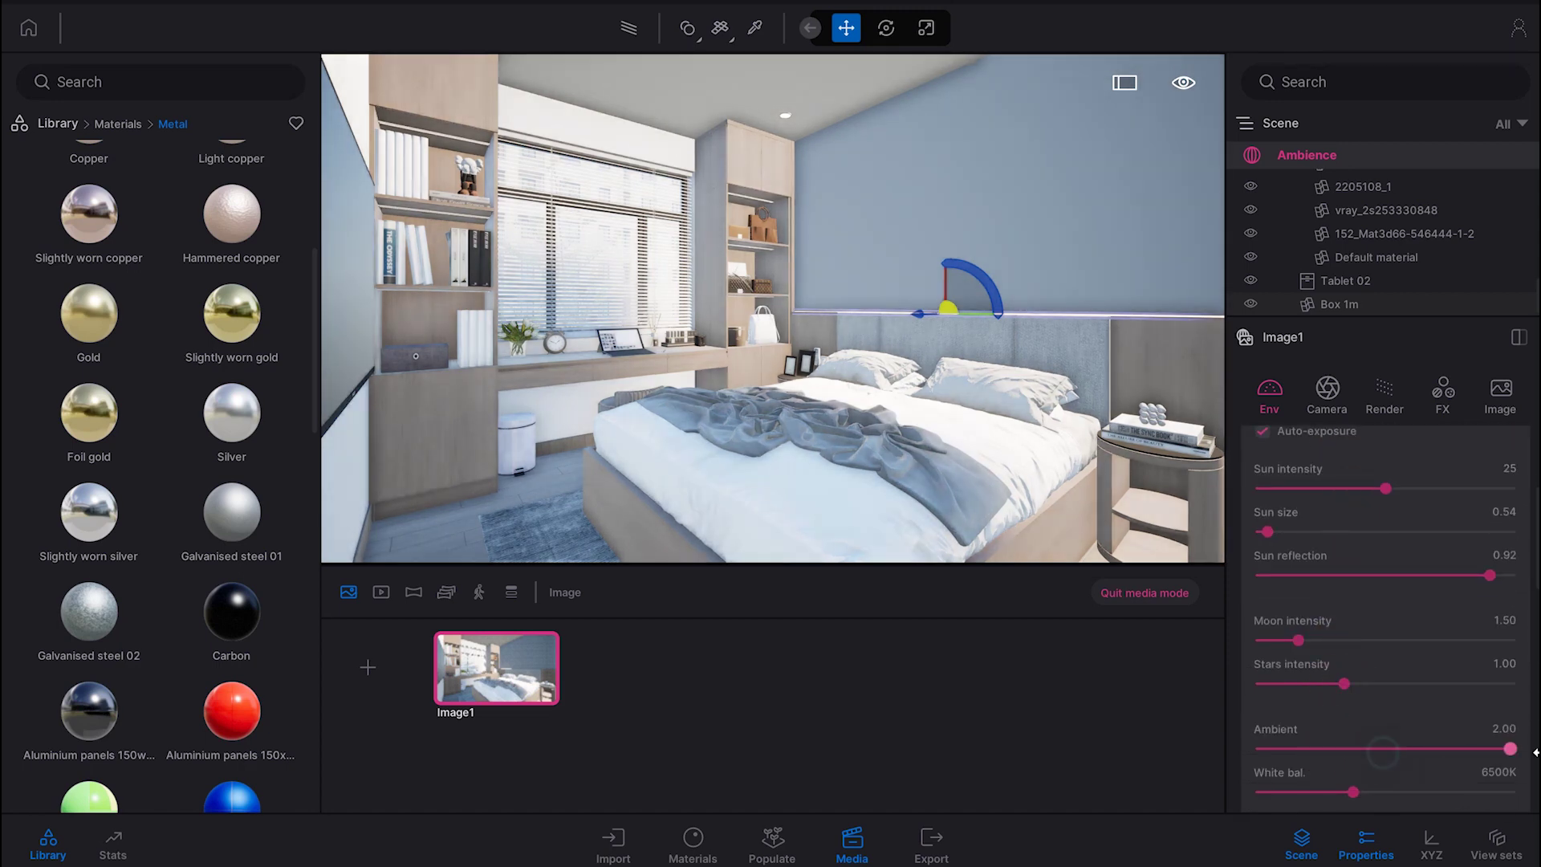
pyautogui.scroll(-2, 1525, 719)
pyautogui.scroll(-3, 1528, 713)
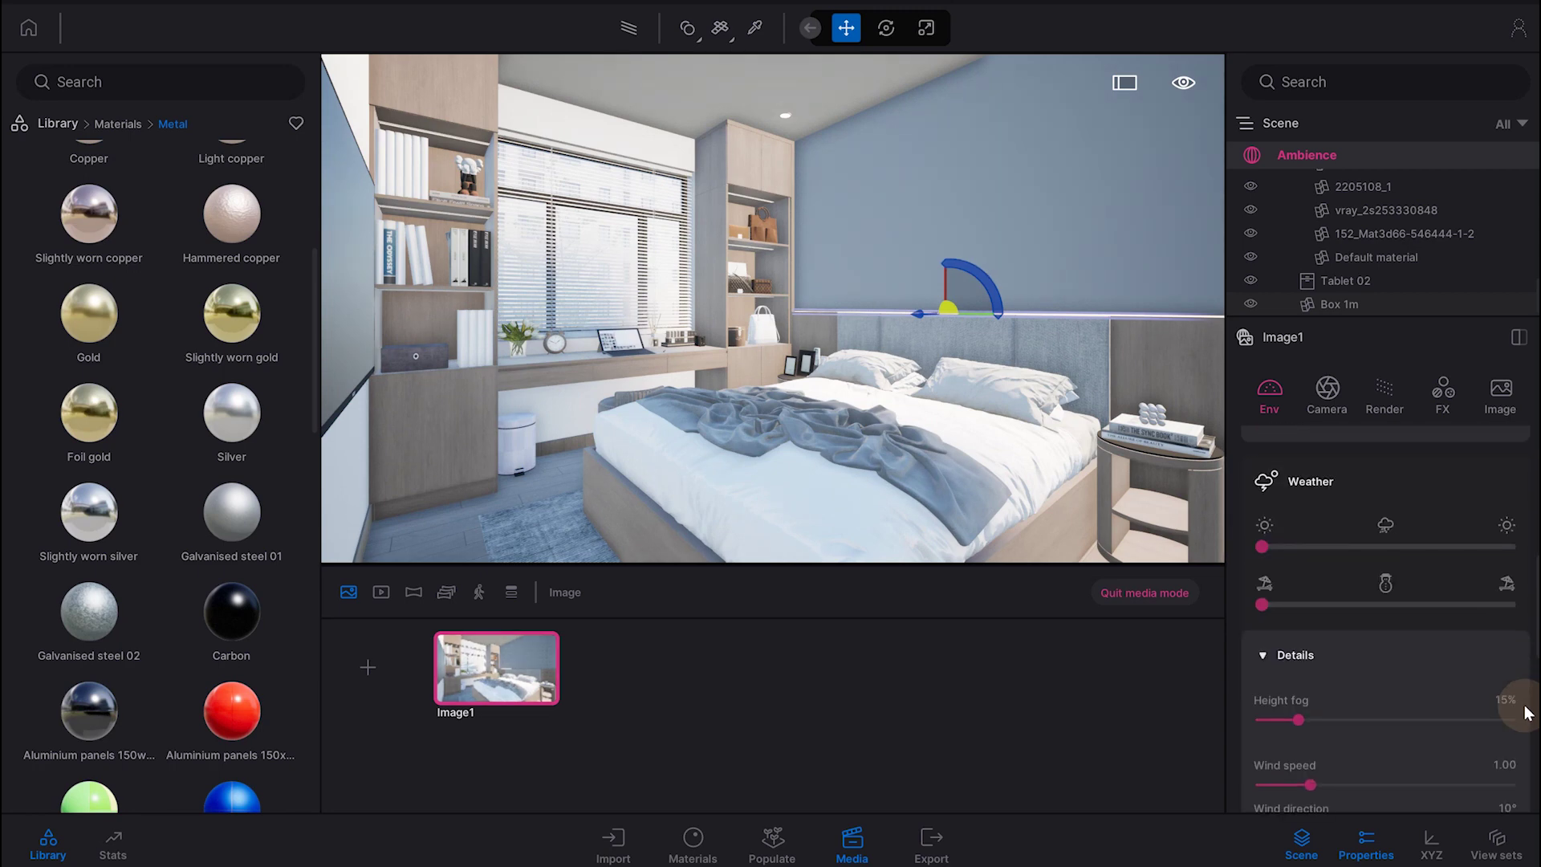
pyautogui.scroll(-1, 1527, 713)
pyautogui.scroll(-2, 1528, 713)
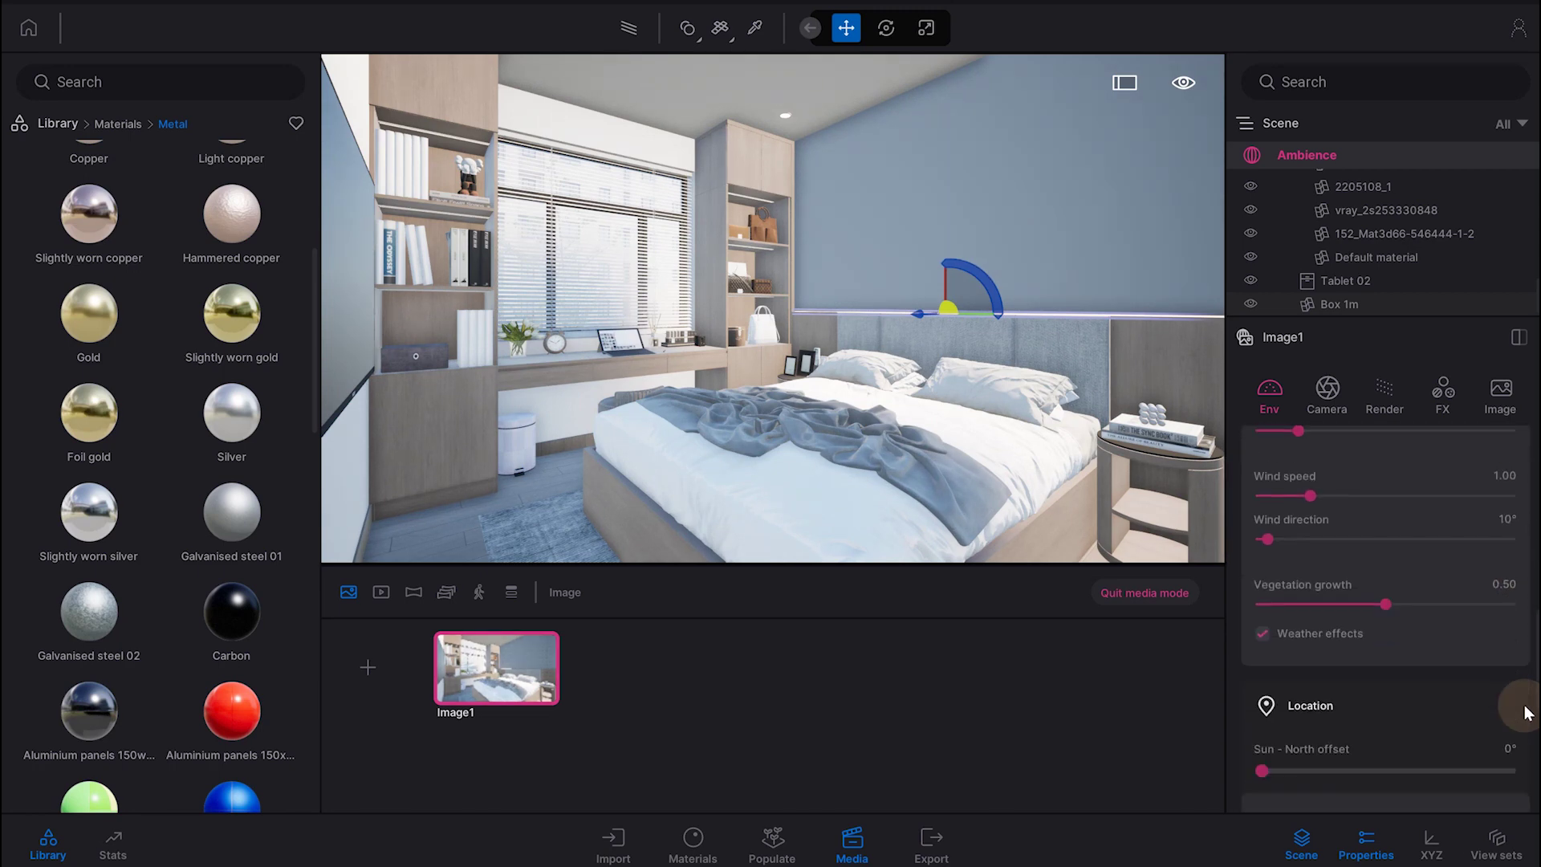
pyautogui.scroll(-1, 1527, 713)
pyautogui.scroll(-1, 1528, 712)
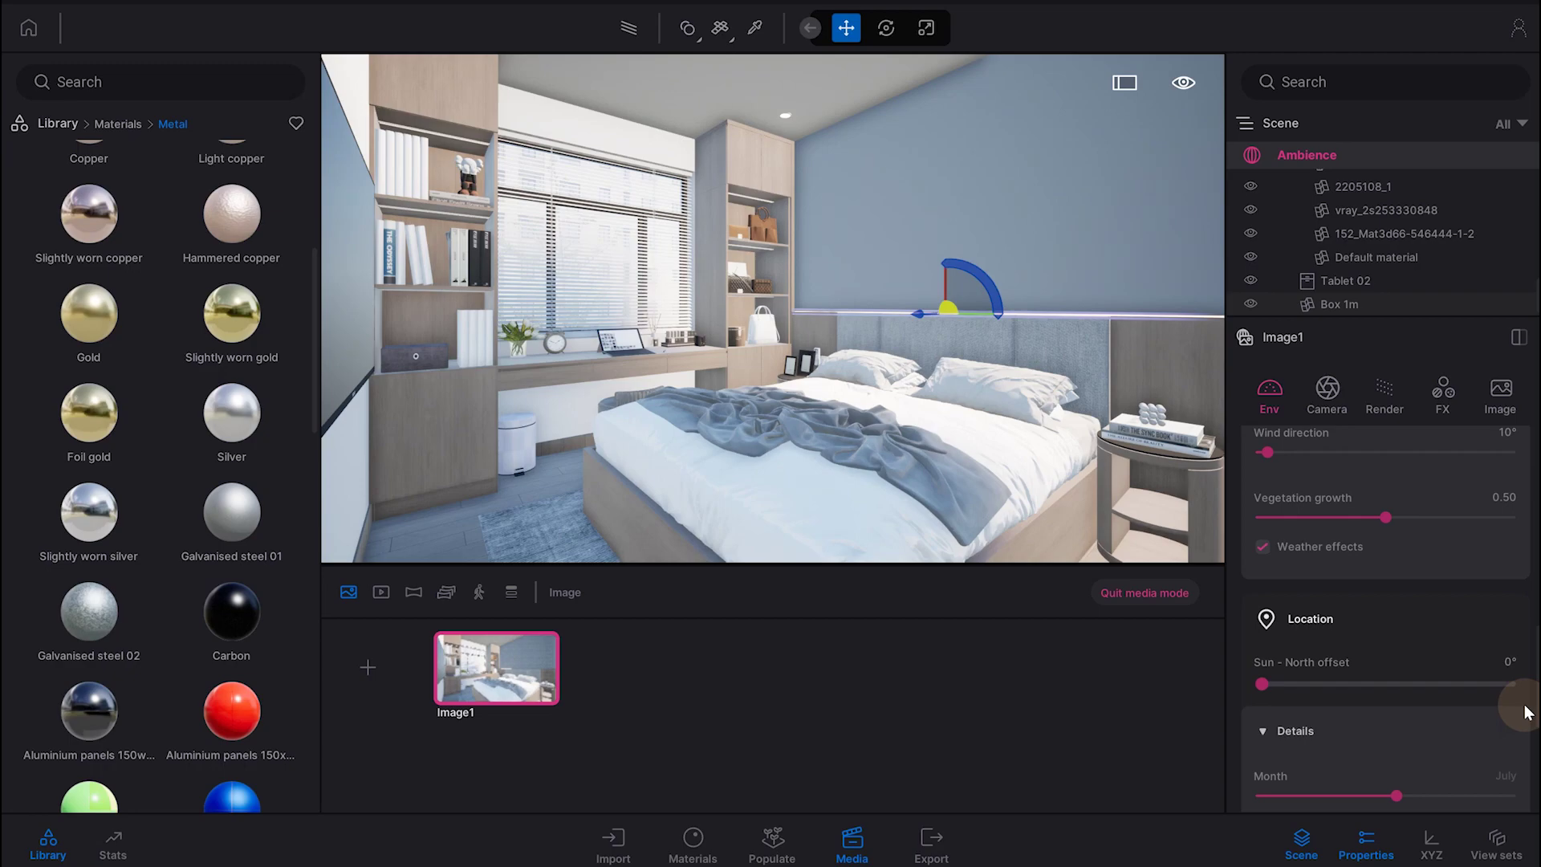
# With the path tracer on, swing the Sun - North offset slider to about 257°.
pyautogui.click(626, 27)
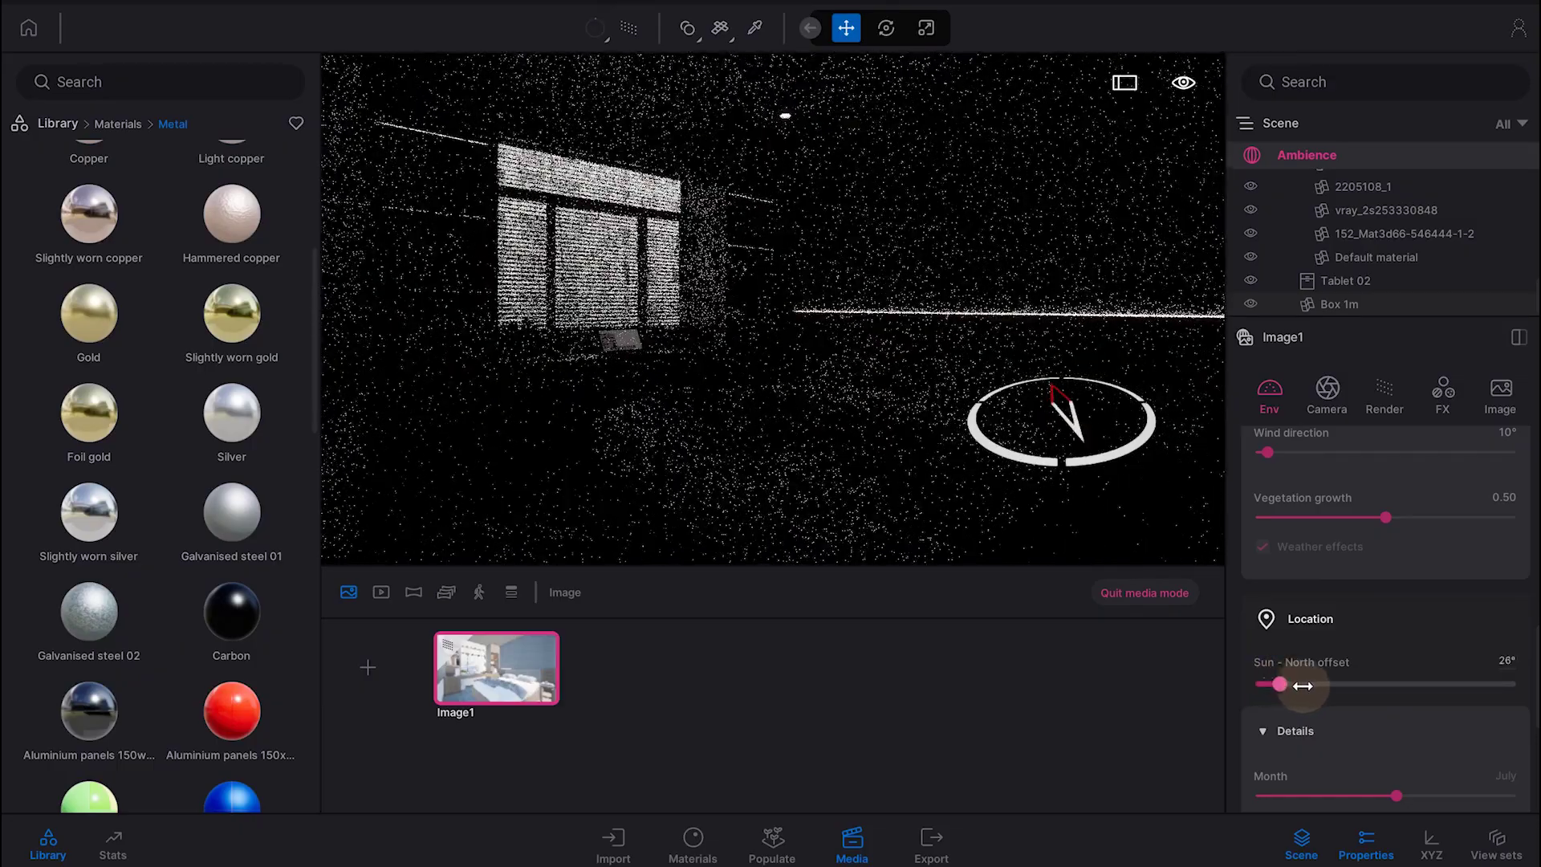
pyautogui.moveTo(1319, 686)
pyautogui.mouseDown()
pyautogui.moveTo(1460, 687)
pyautogui.moveTo(1437, 696)
pyautogui.mouseUp()
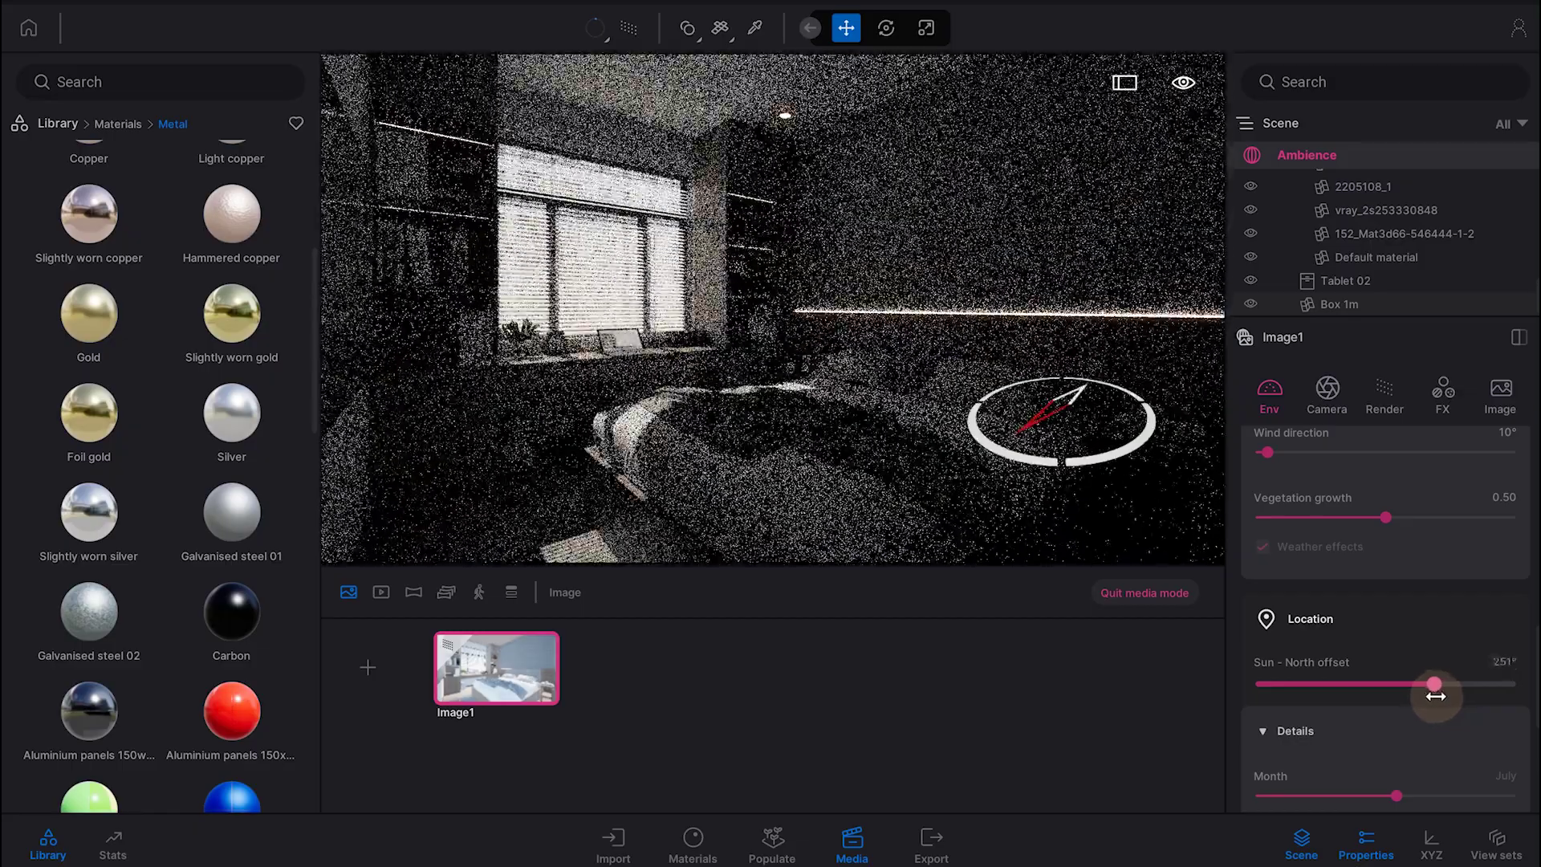
pyautogui.moveTo(1437, 696); pyautogui.dragTo(1441, 694)
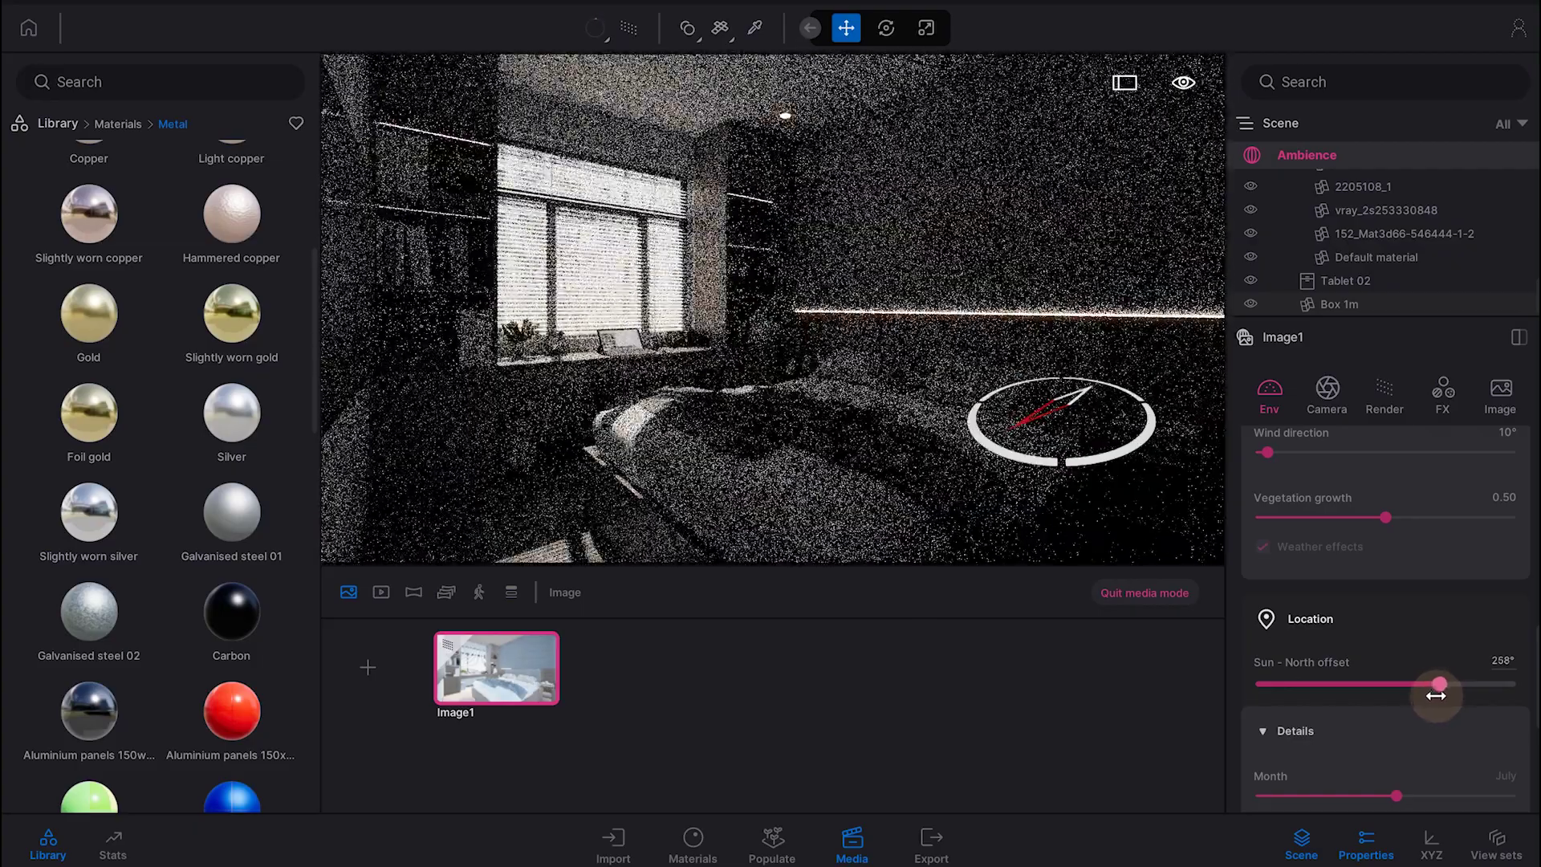
pyautogui.moveTo(1439, 693); pyautogui.dragTo(1437, 693)
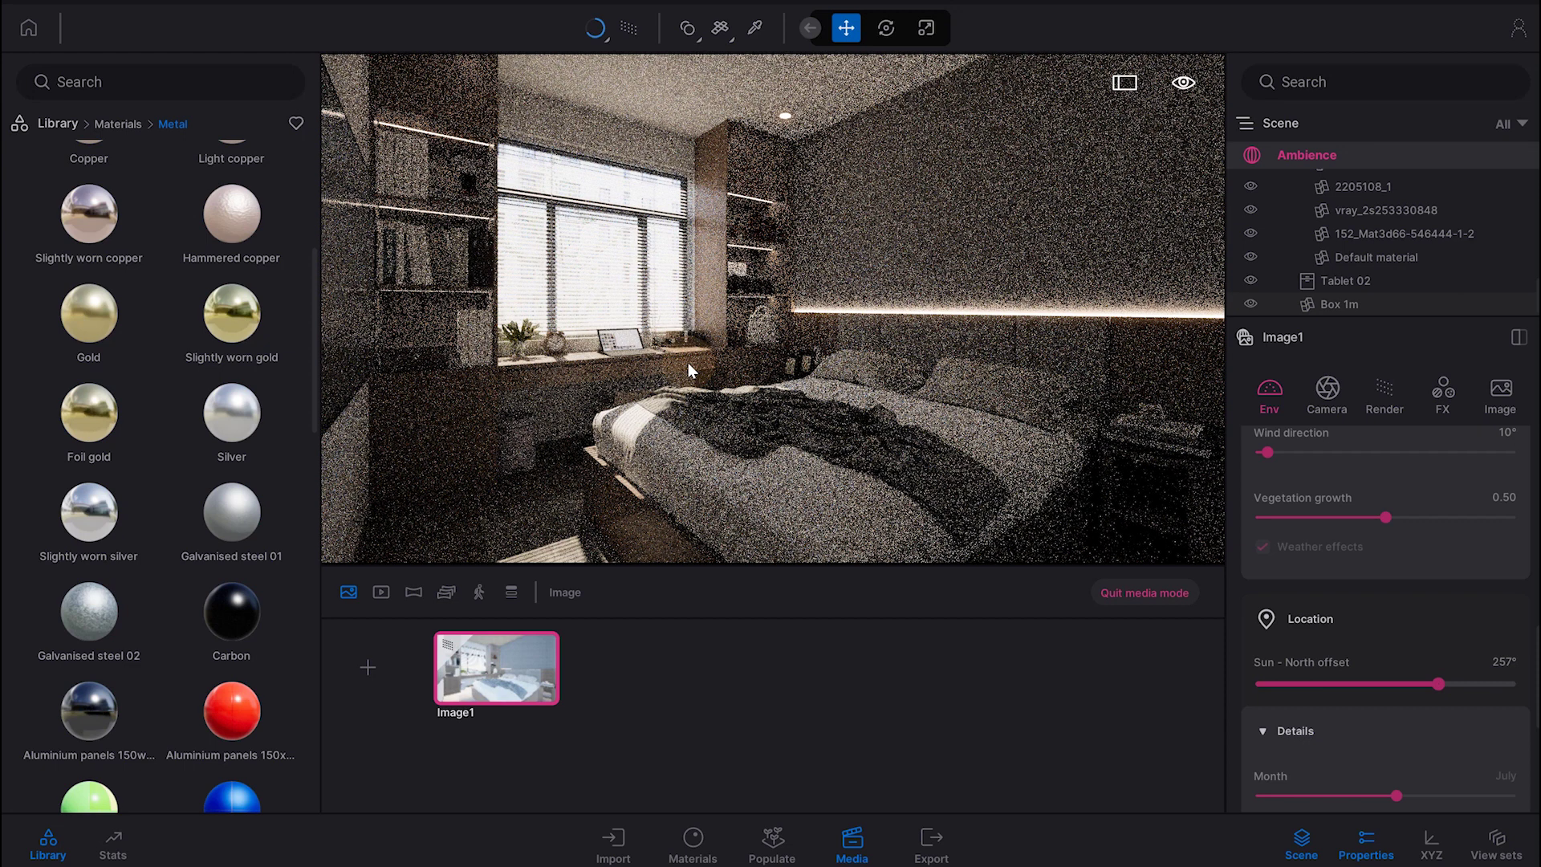
# Apply Bare concrete 01 to the wall behind the bed.
pyautogui.click(126, 122)
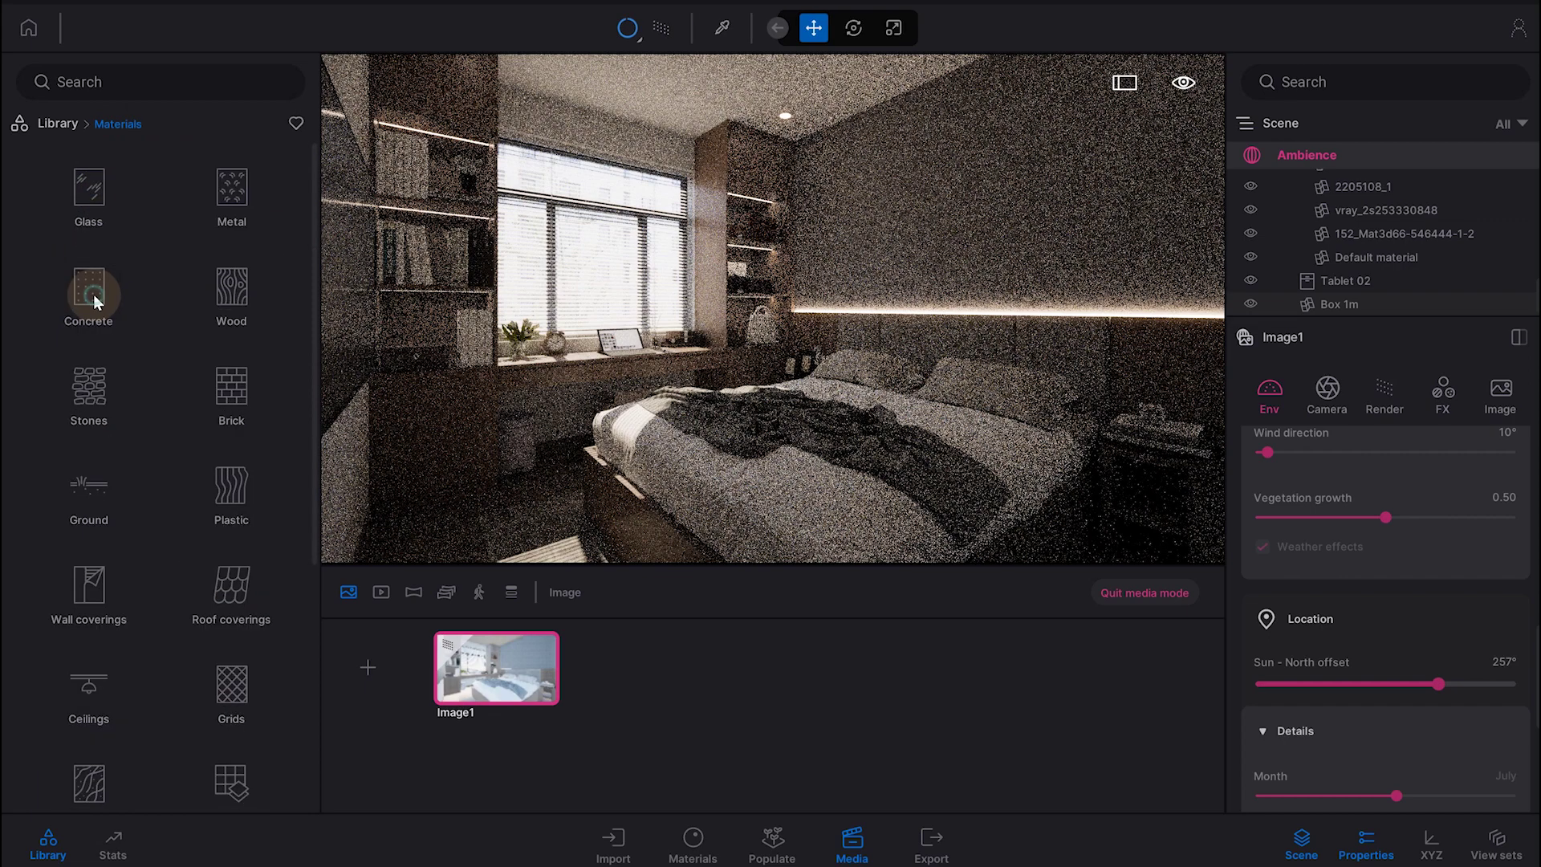
pyautogui.click(93, 294)
pyautogui.moveTo(95, 174); pyautogui.dragTo(930, 167)
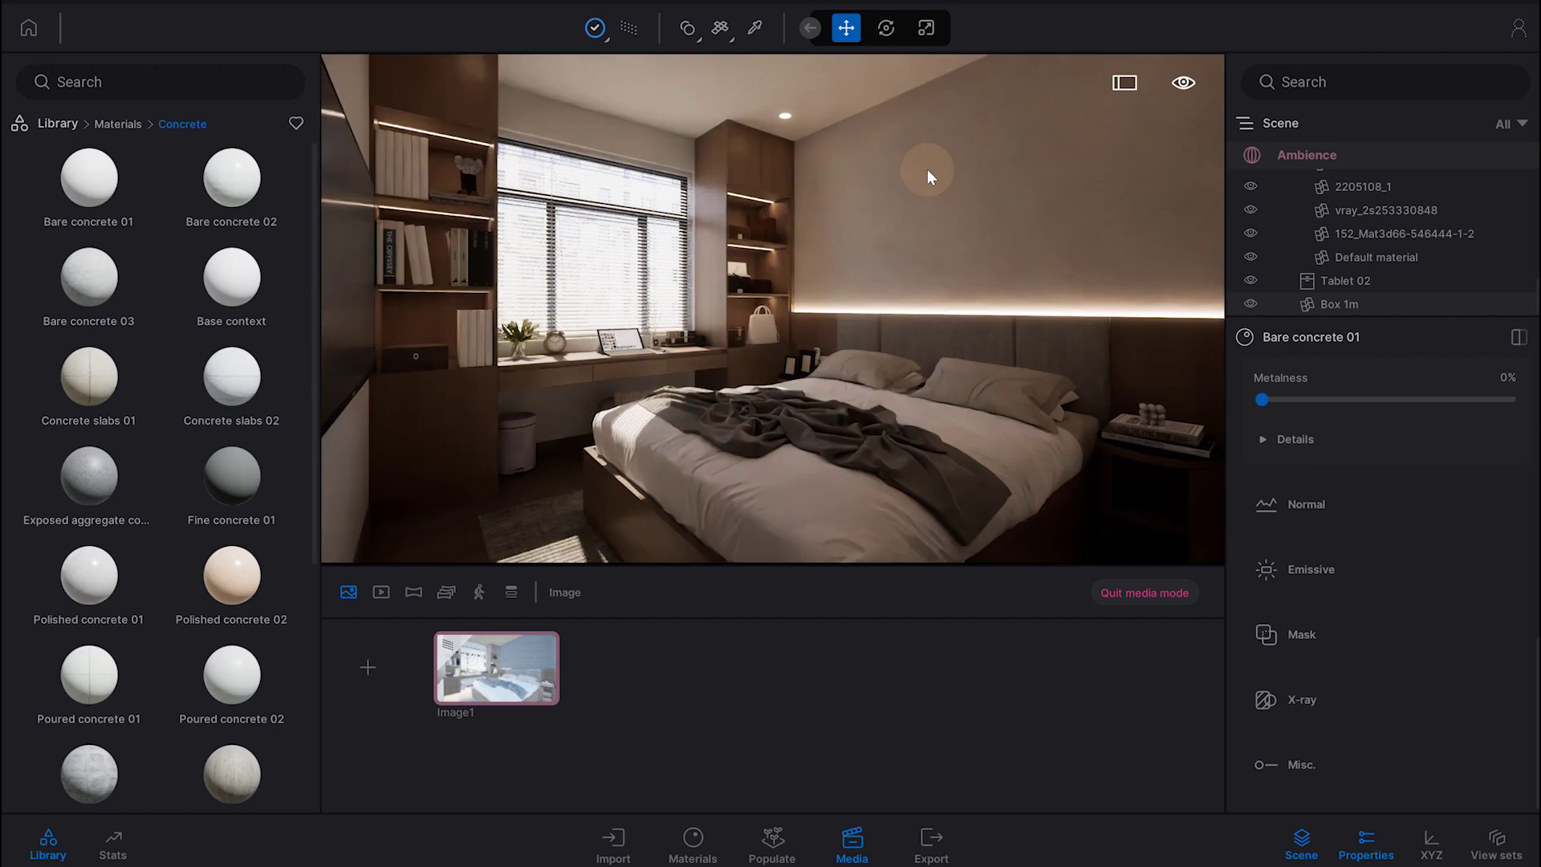
# Browse the Wood materials and apply Oak 04 G to the floor.
pyautogui.click(111, 124)
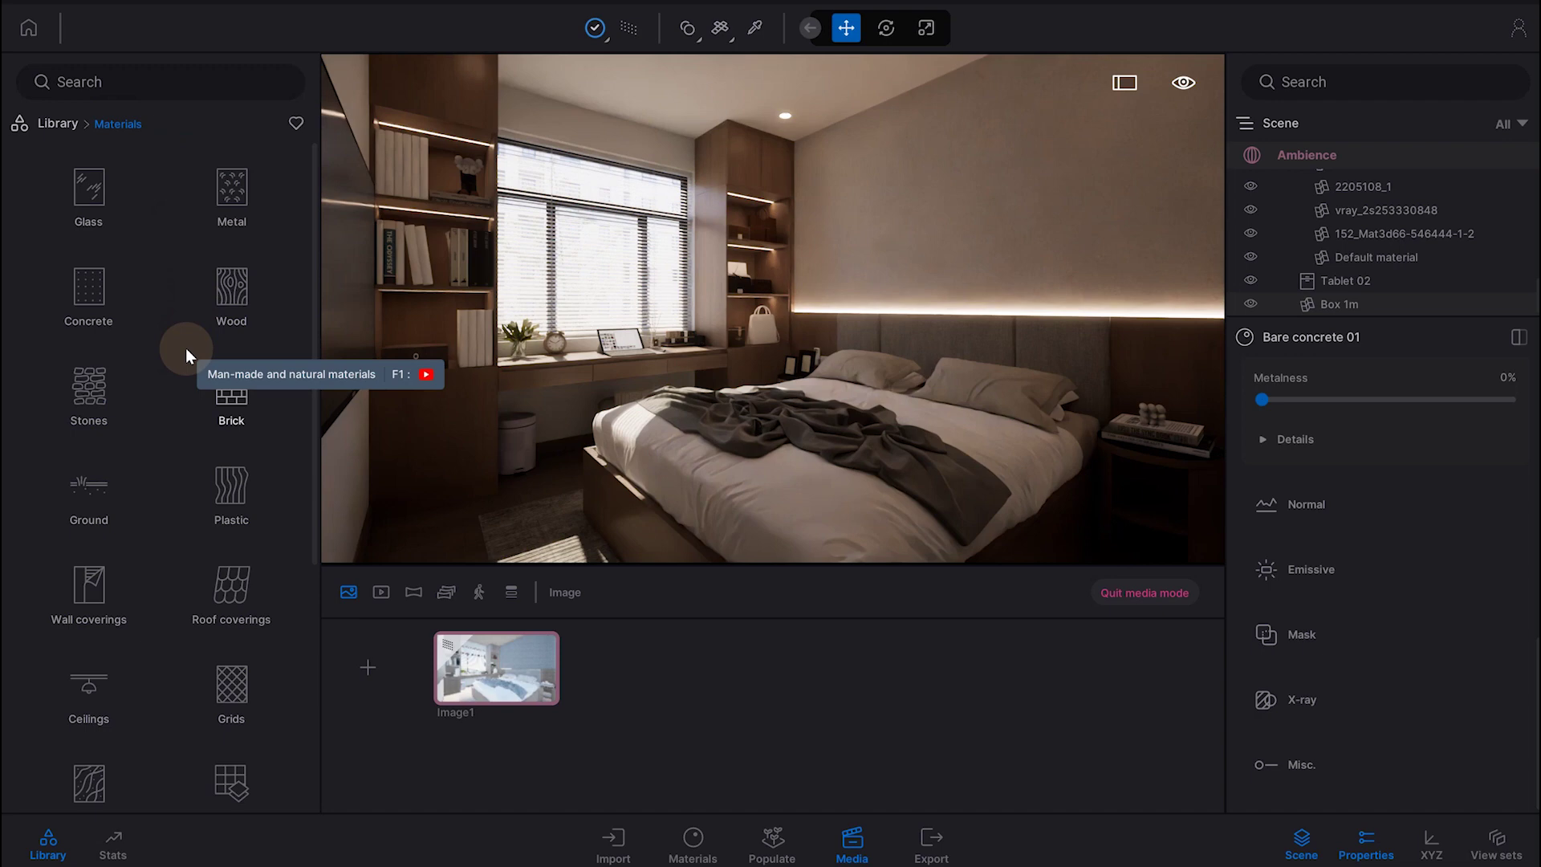
pyautogui.click(236, 302)
pyautogui.moveTo(231, 376)
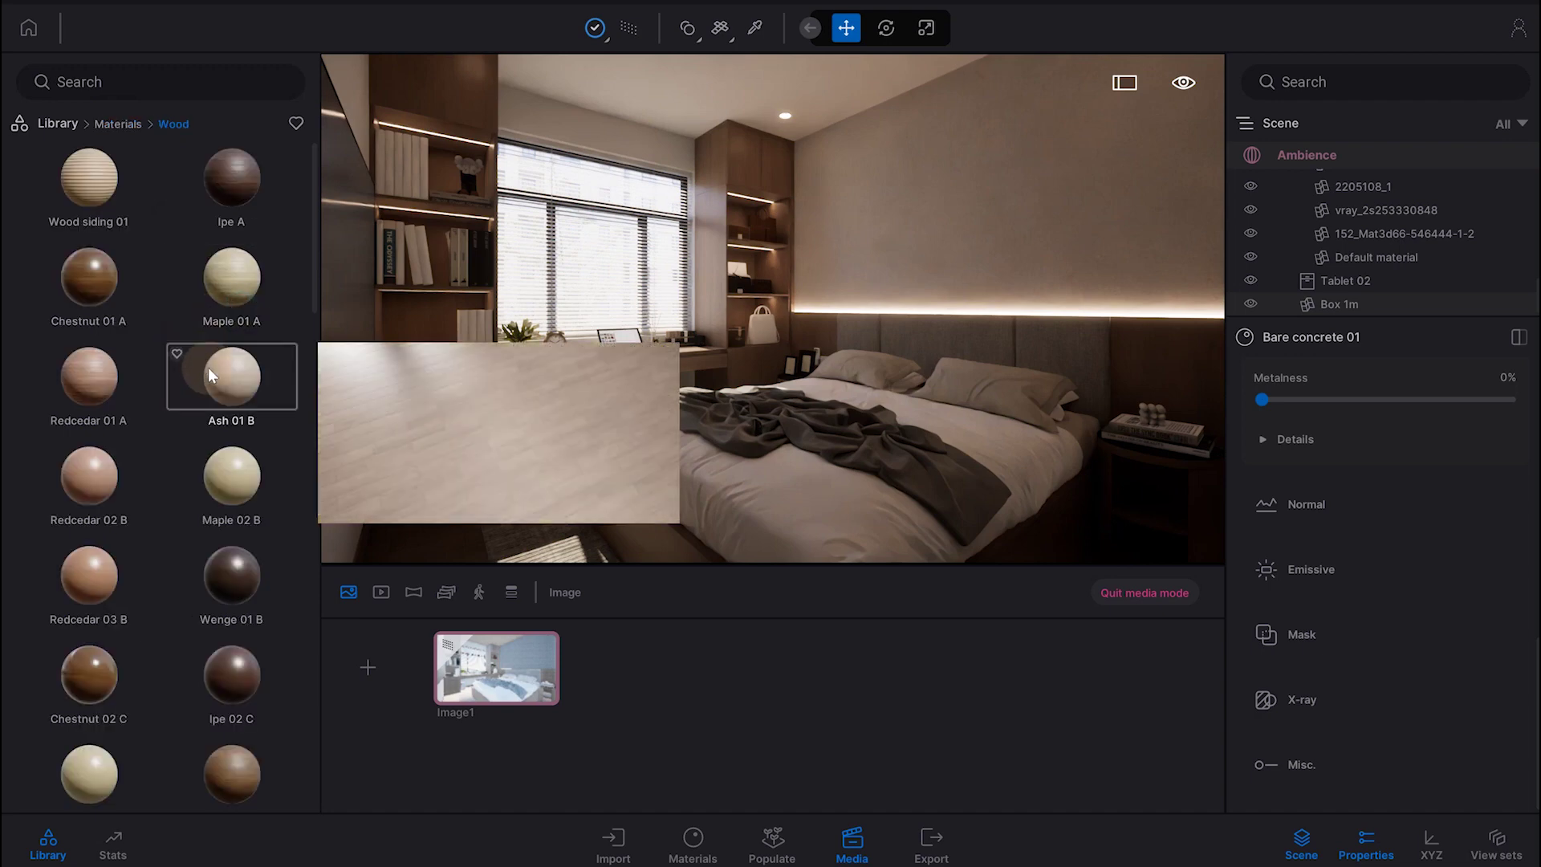
pyautogui.scroll(-3, 197, 405)
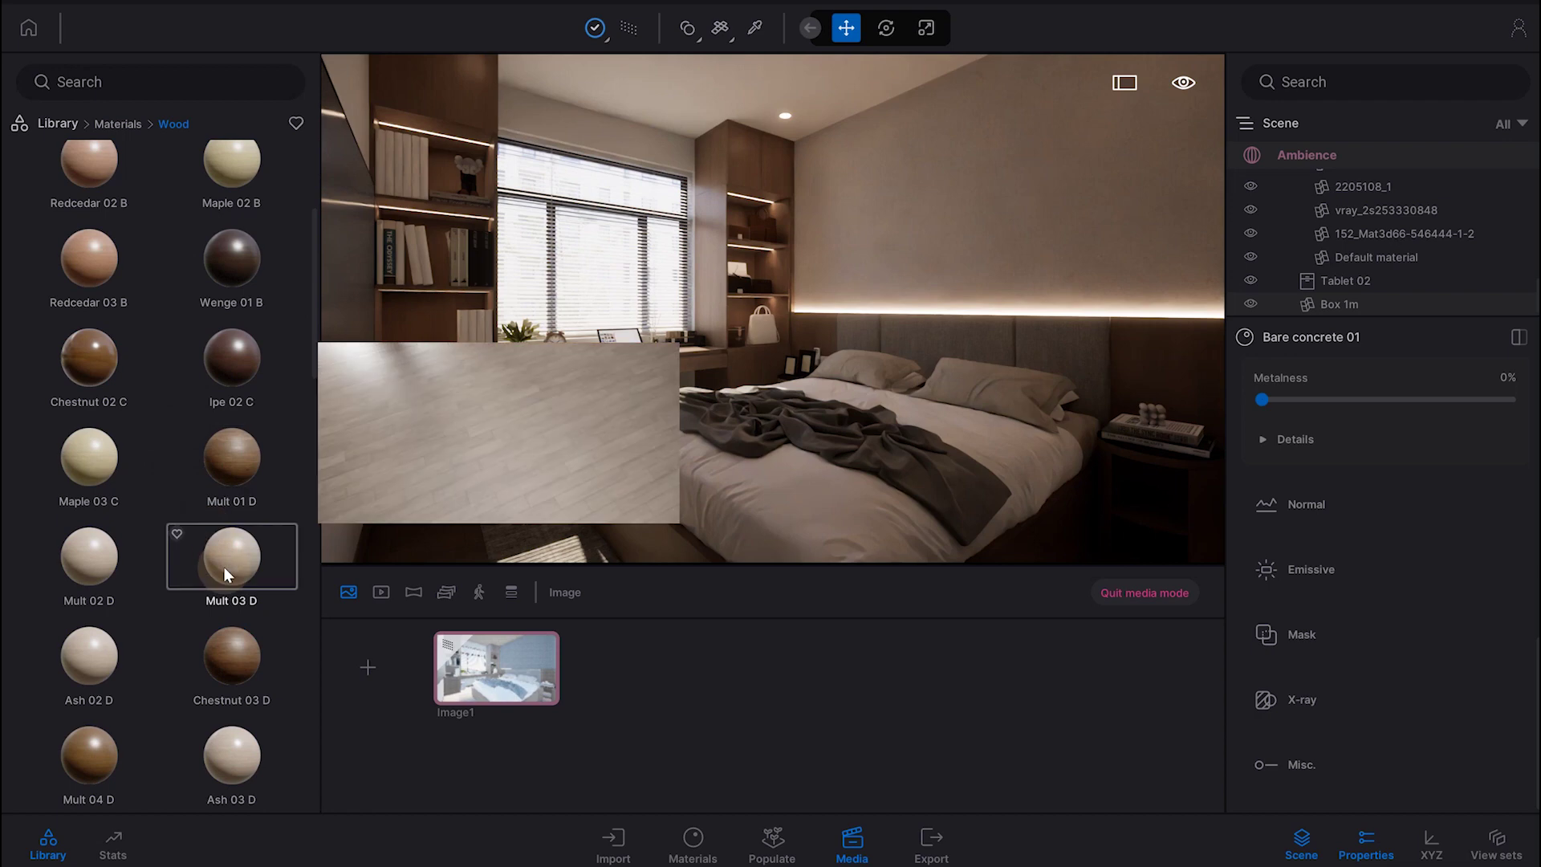
pyautogui.scroll(-3, 130, 562)
pyautogui.scroll(-2, 135, 562)
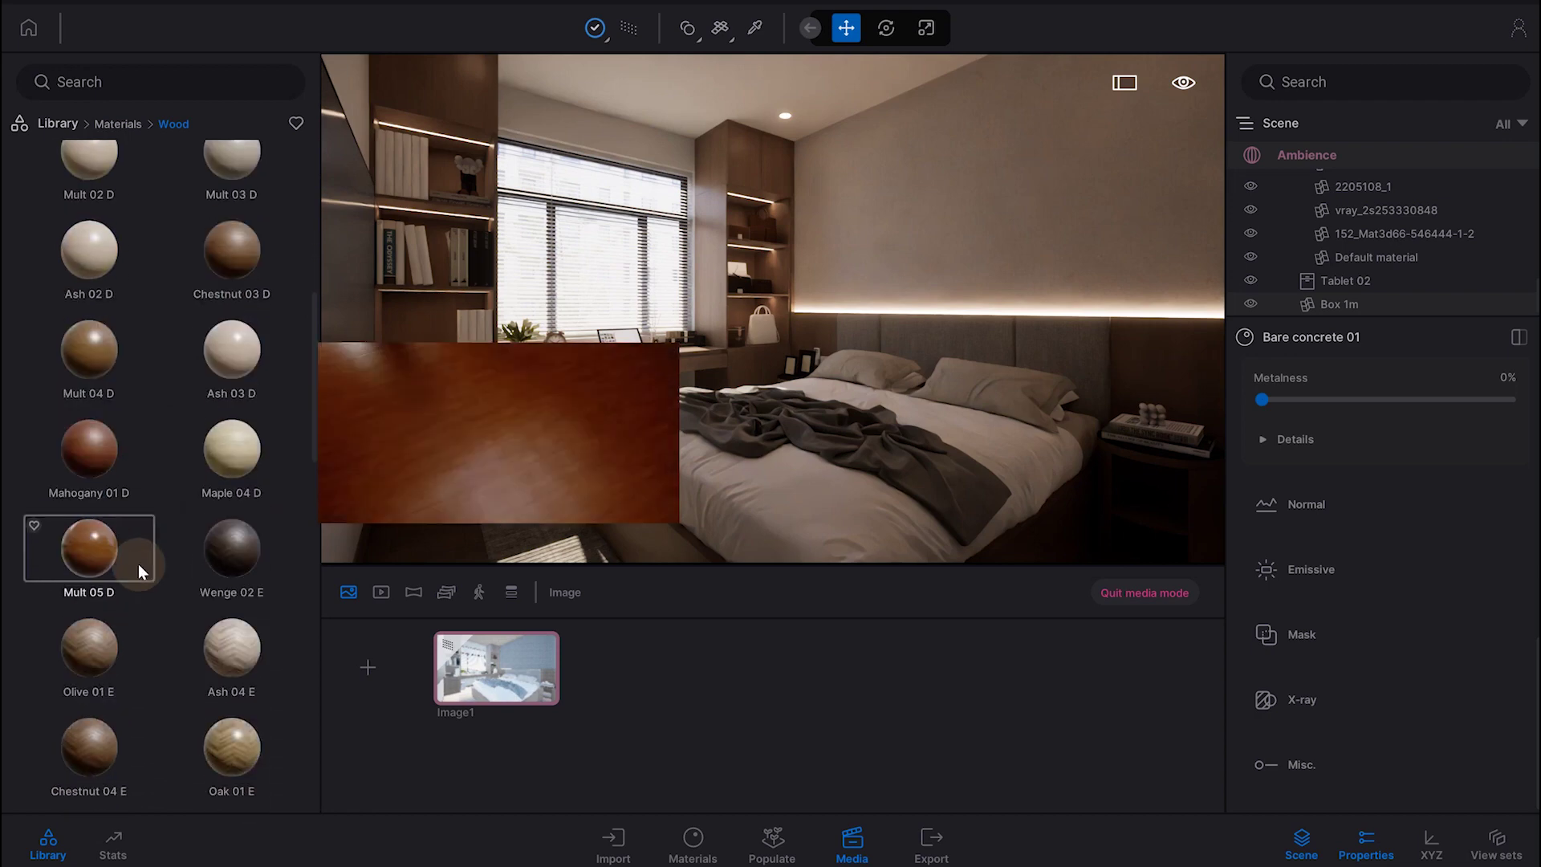
pyautogui.scroll(-3, 142, 565)
pyautogui.scroll(-2, 143, 565)
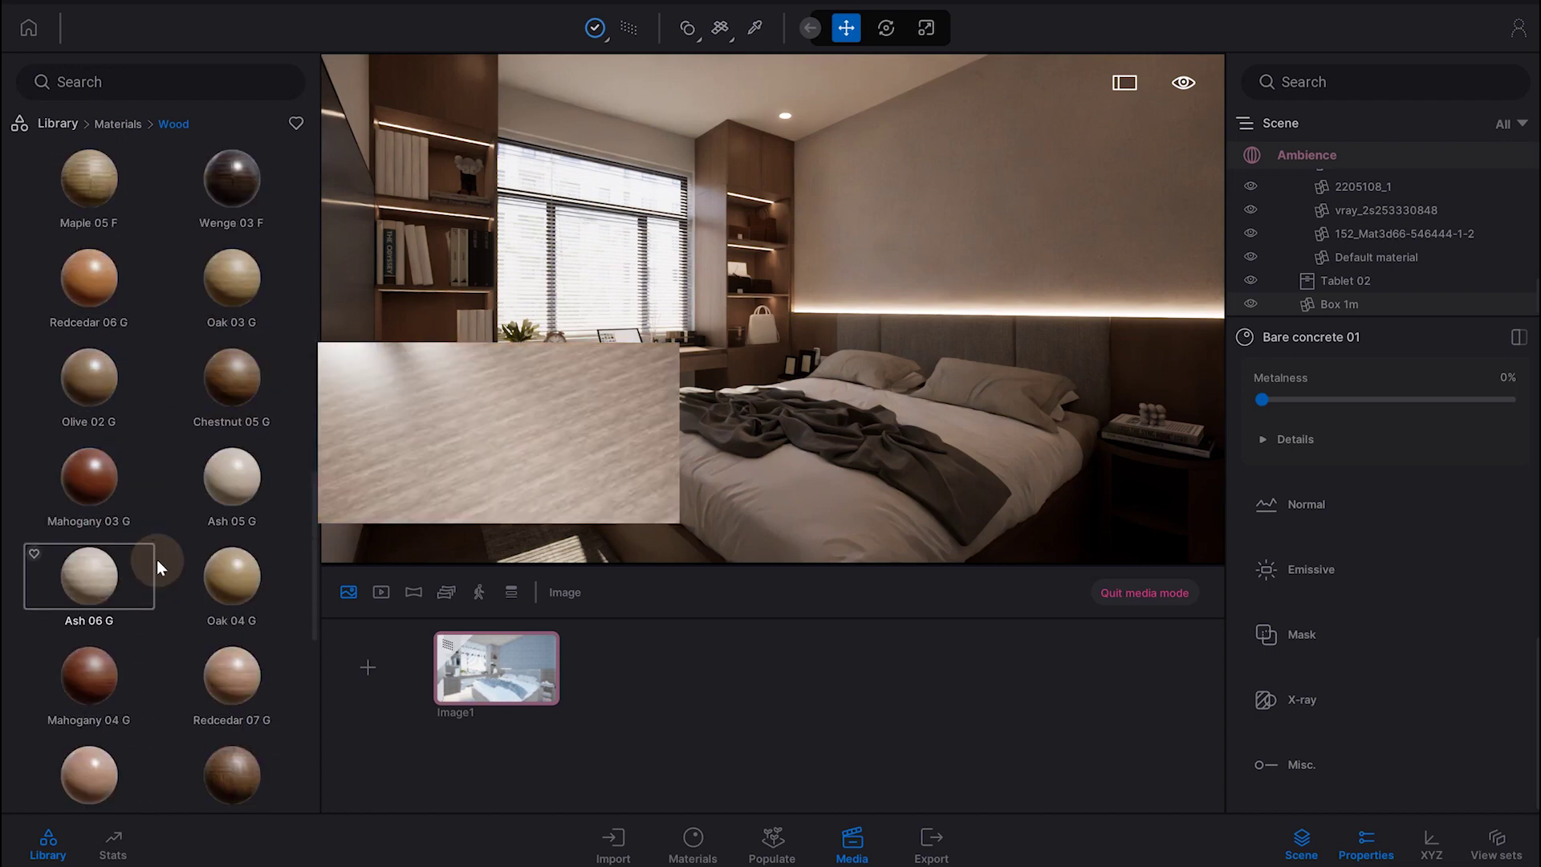
pyautogui.scroll(-2, 216, 575)
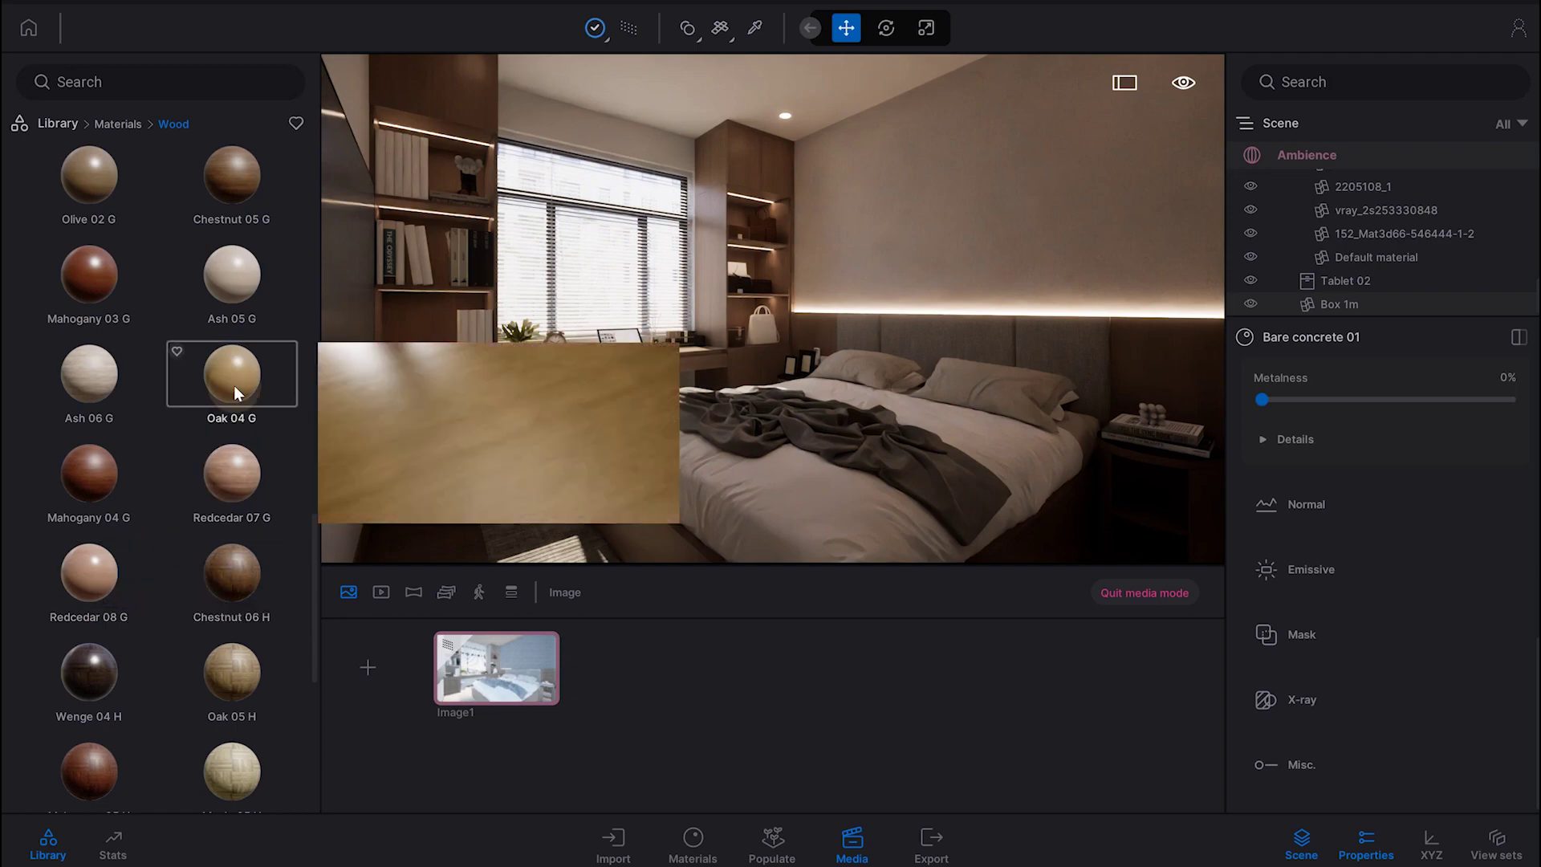
pyautogui.scroll(-2, 238, 367)
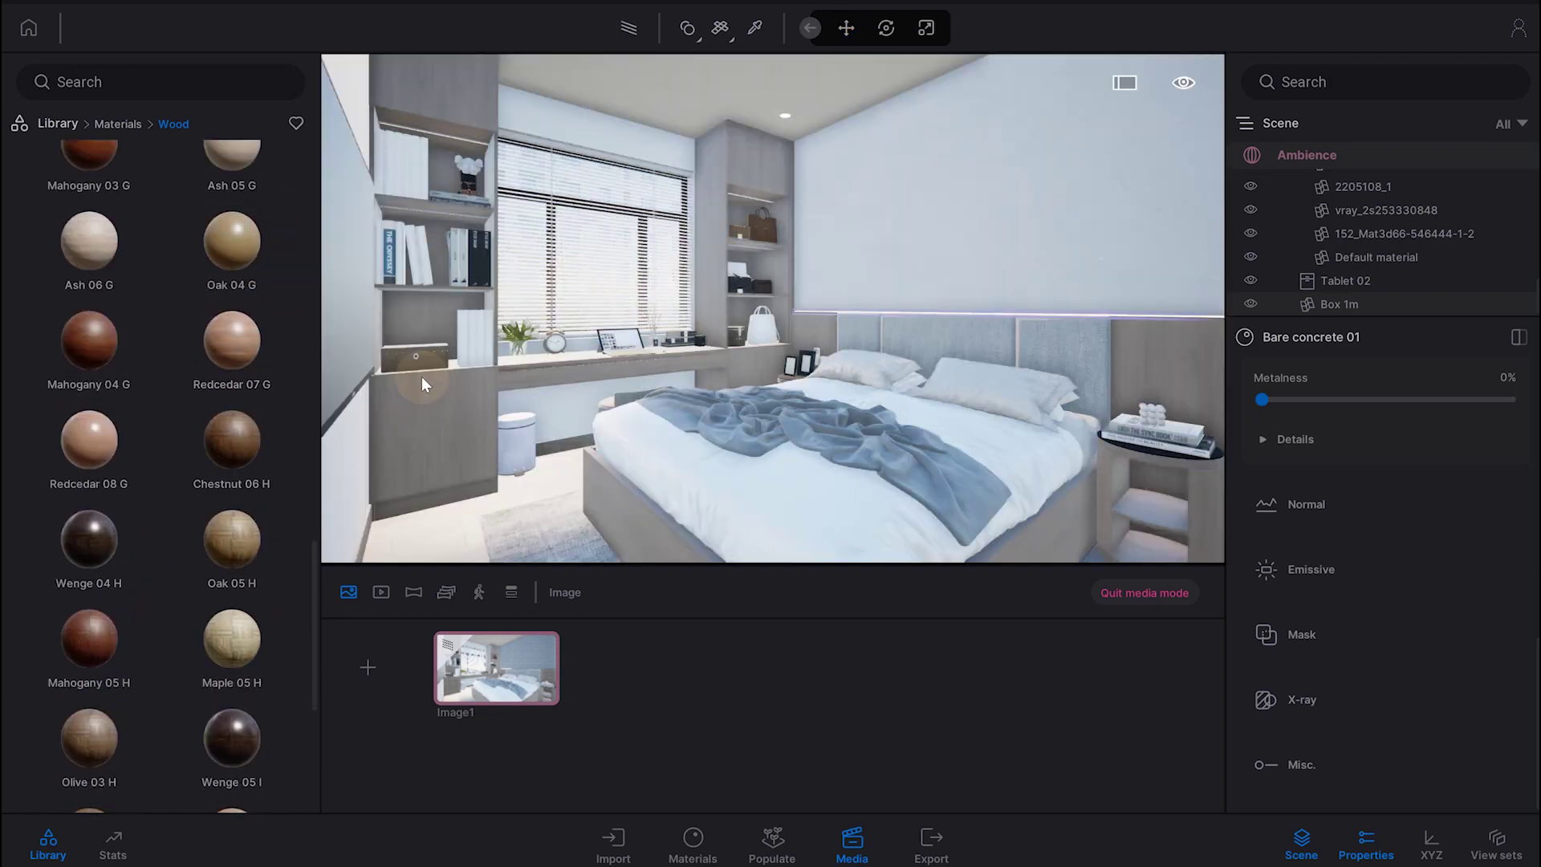
pyautogui.moveTo(232, 224); pyautogui.dragTo(443, 397)
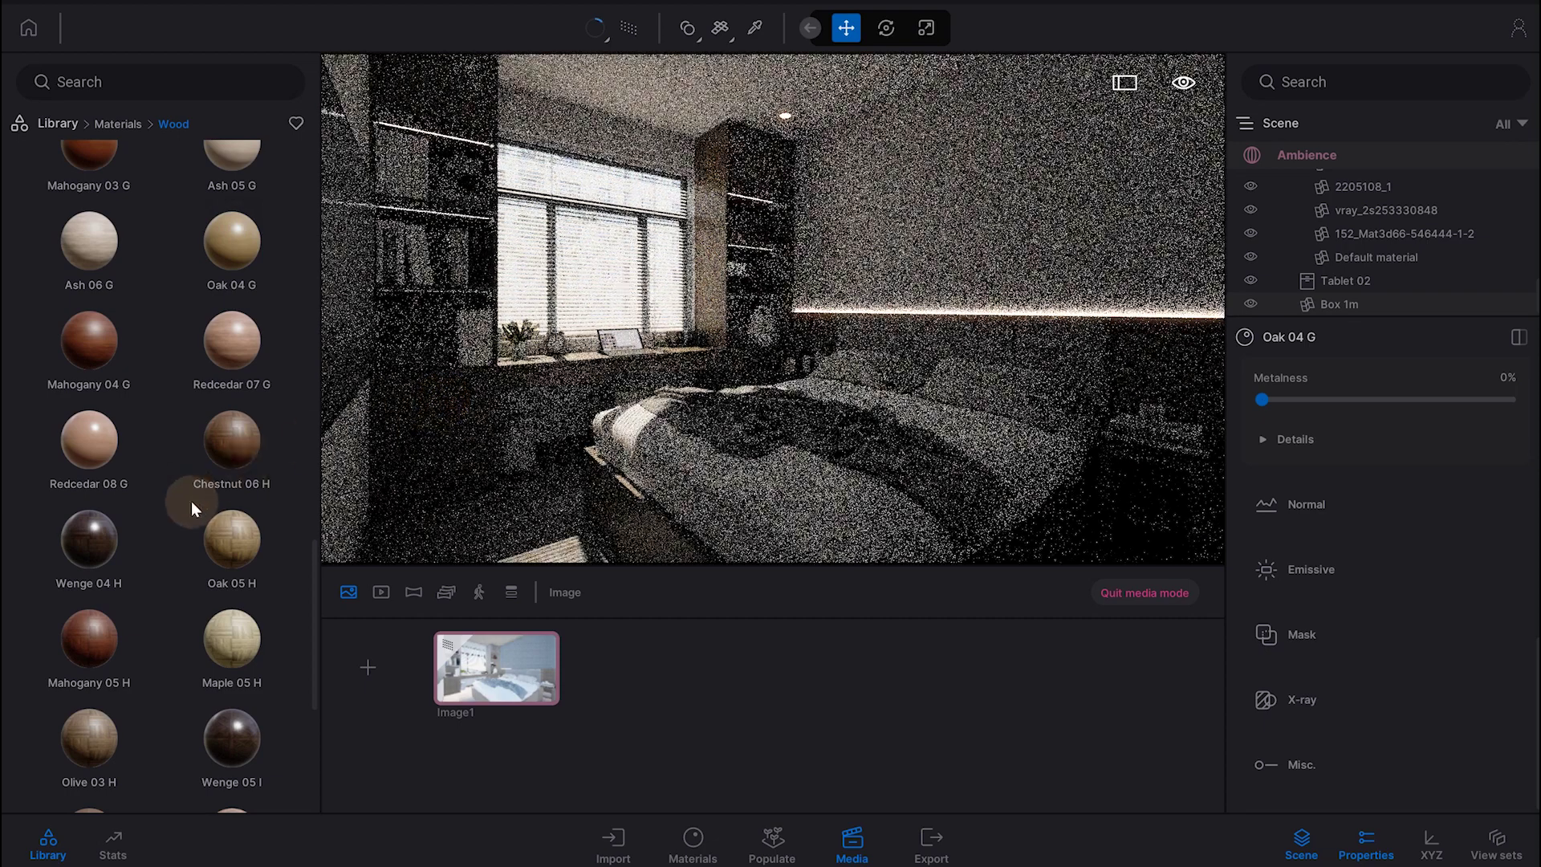
# Inspect a bedroom surface's material in Properties, then turn off the path-traced preview.
pyautogui.scroll(-2, 194, 511)
pyautogui.scroll(-2, 194, 511)
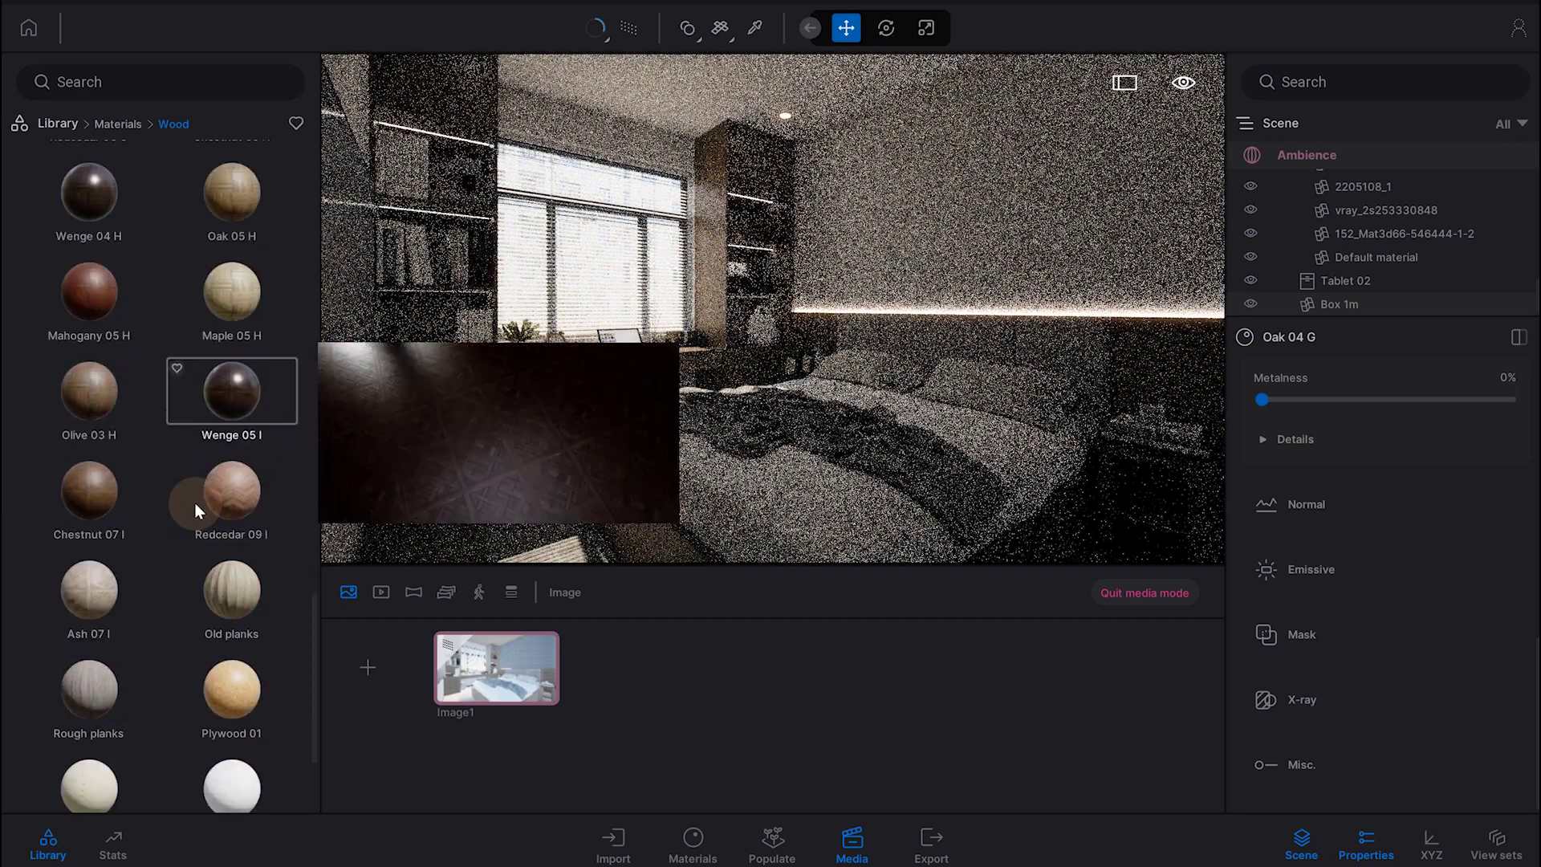
pyautogui.scroll(-2, 194, 502)
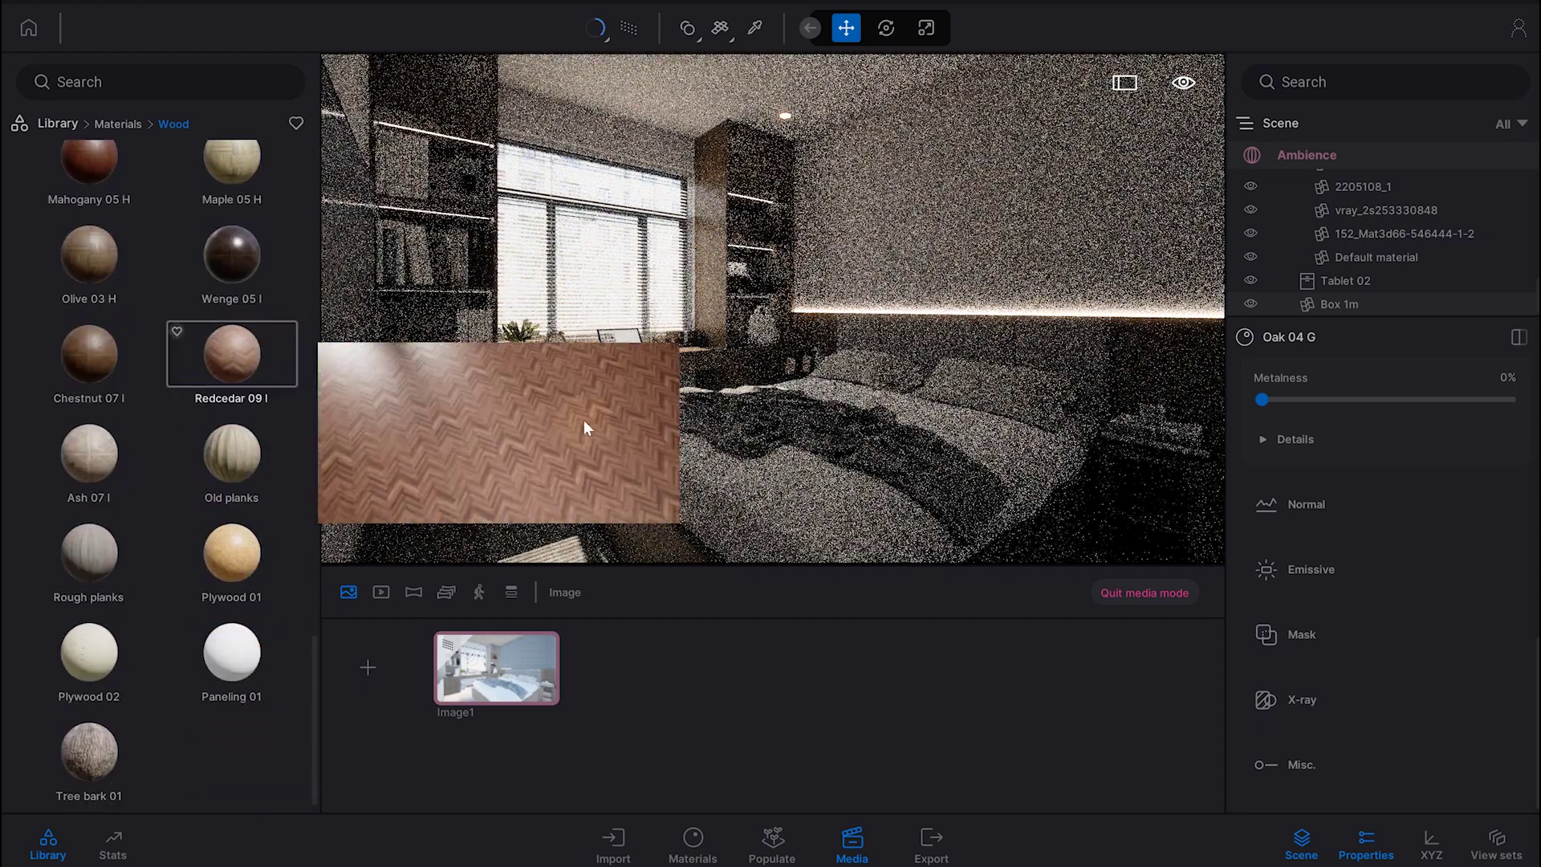
pyautogui.click(725, 386)
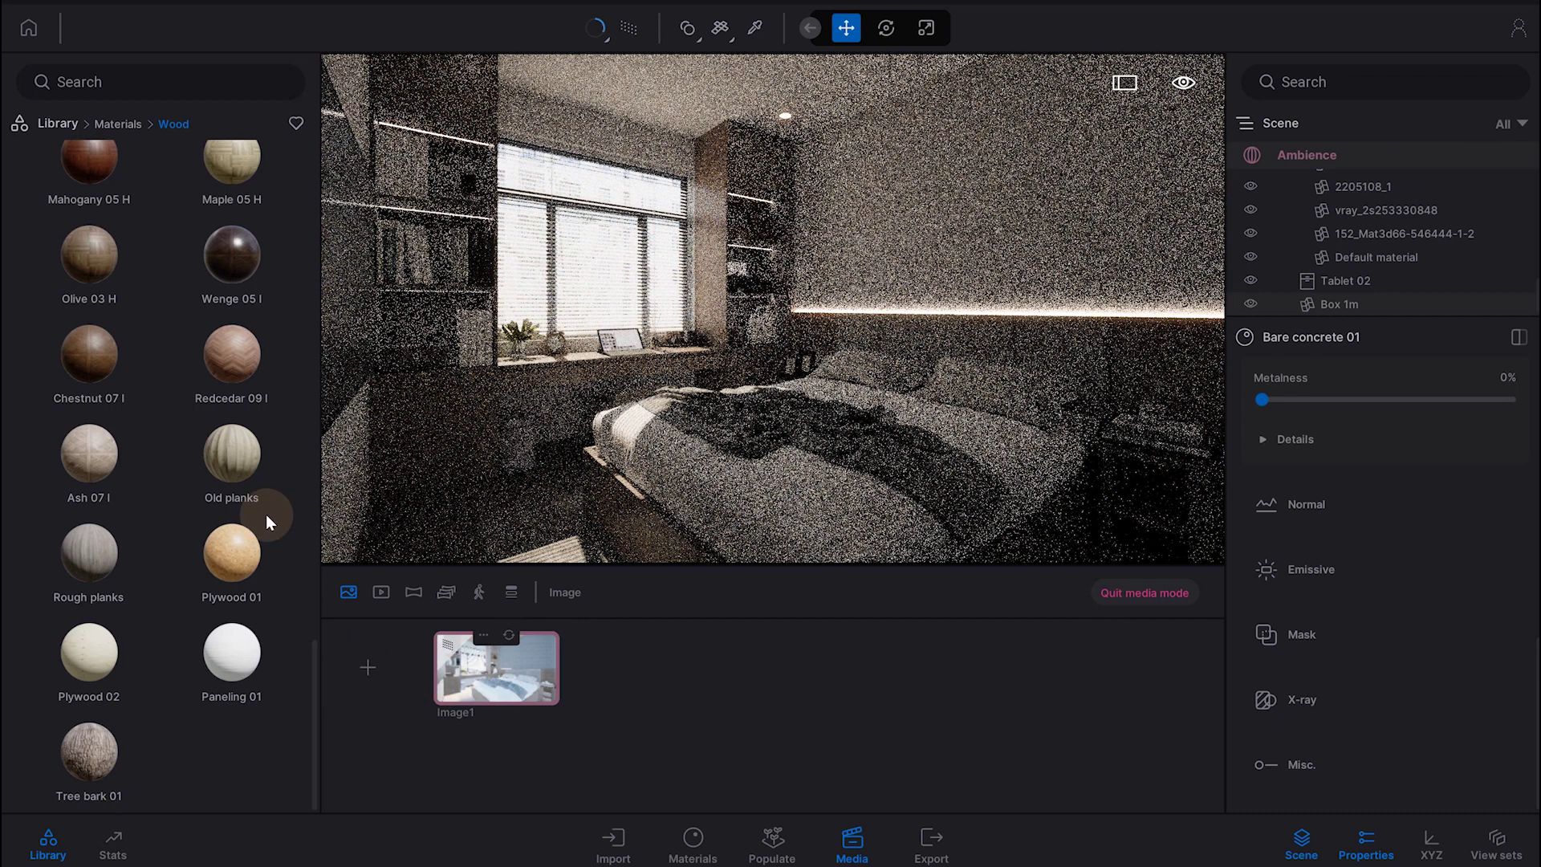
pyautogui.click(630, 29)
# Drag a Kentia plant from Objects > Home > Living room > Plants beside the shelves left of the bed.
pyautogui.click(58, 122)
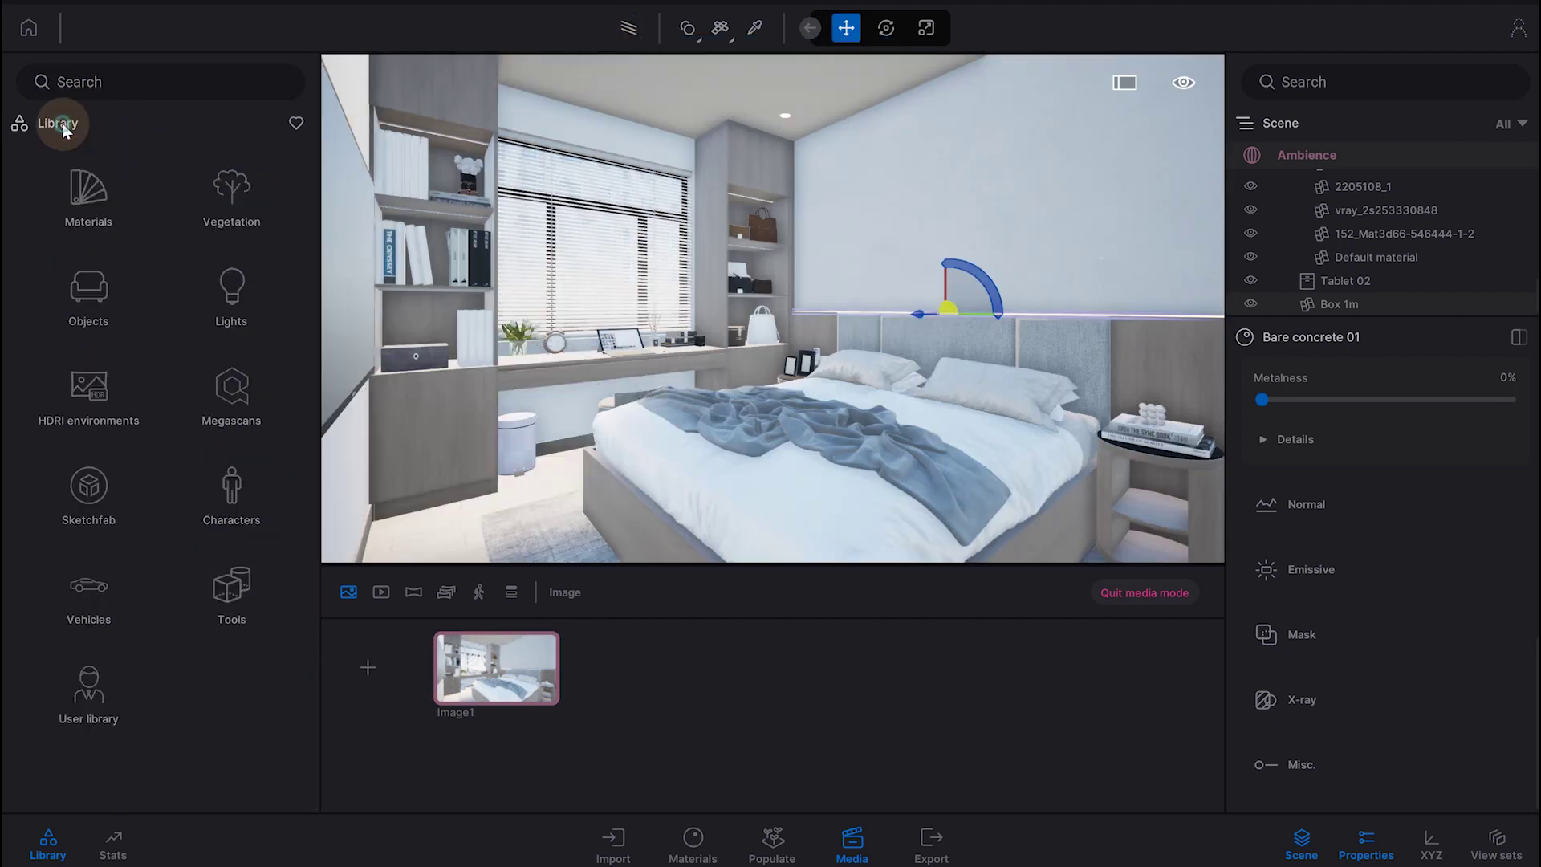
pyautogui.click(90, 298)
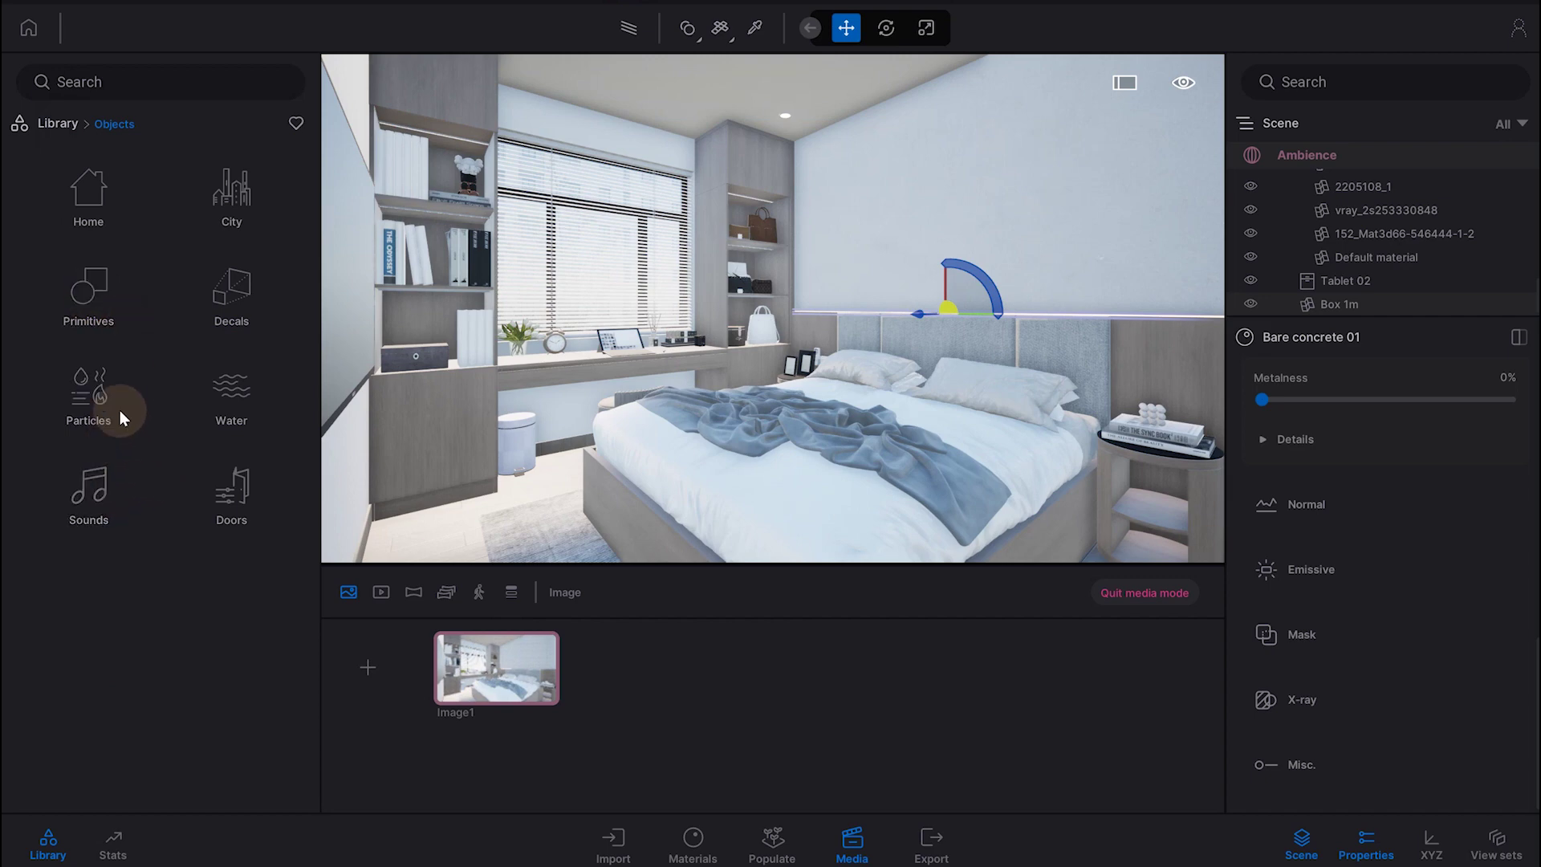
pyautogui.click(126, 231)
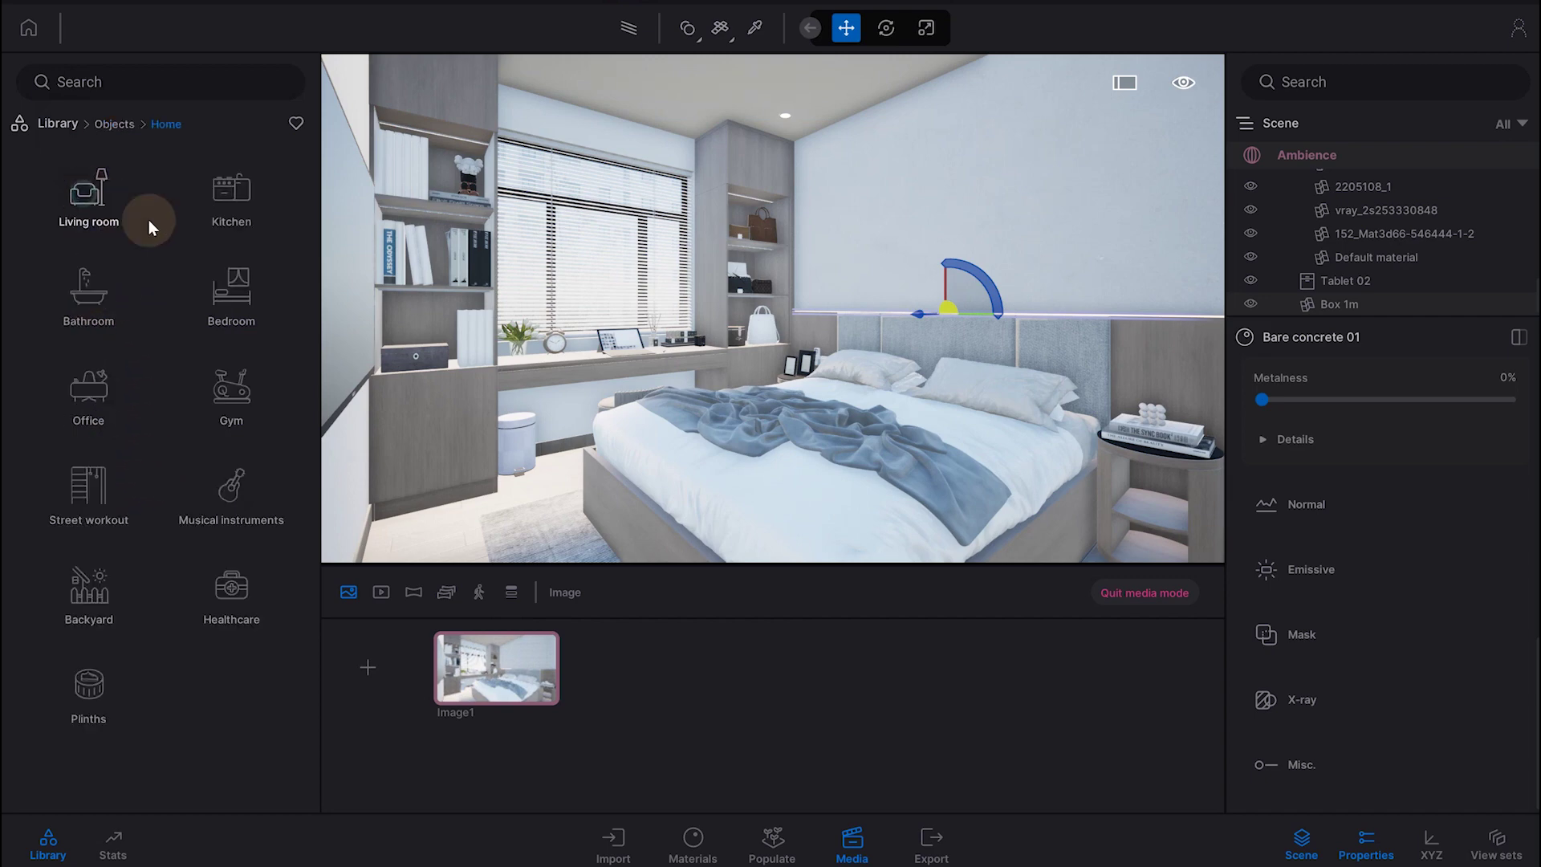
pyautogui.click(89, 225)
pyautogui.click(231, 293)
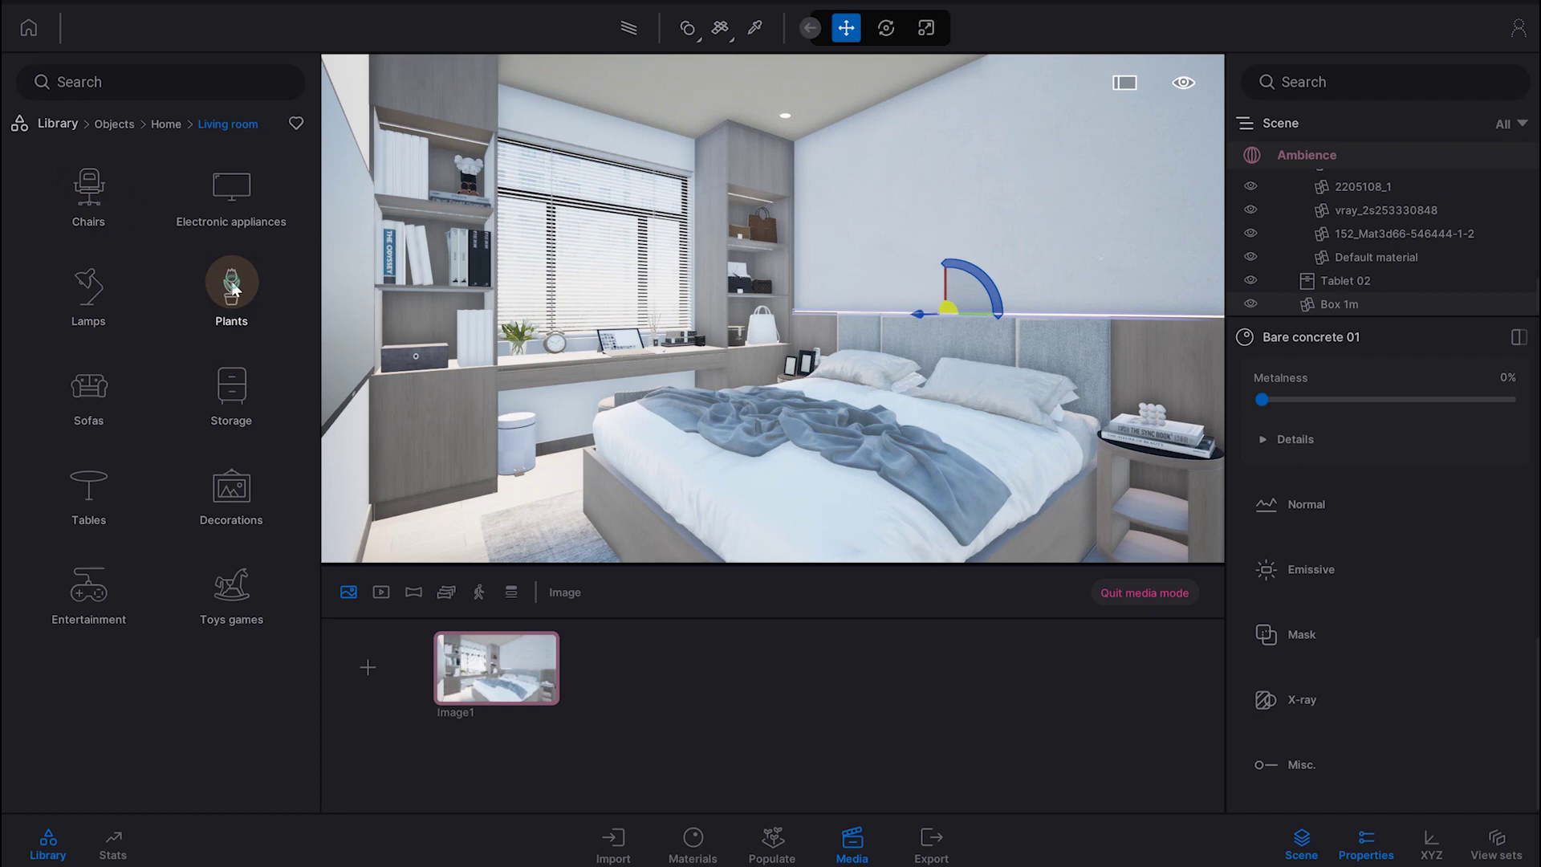
pyautogui.scroll(-5, 114, 518)
pyautogui.scroll(-2, 114, 528)
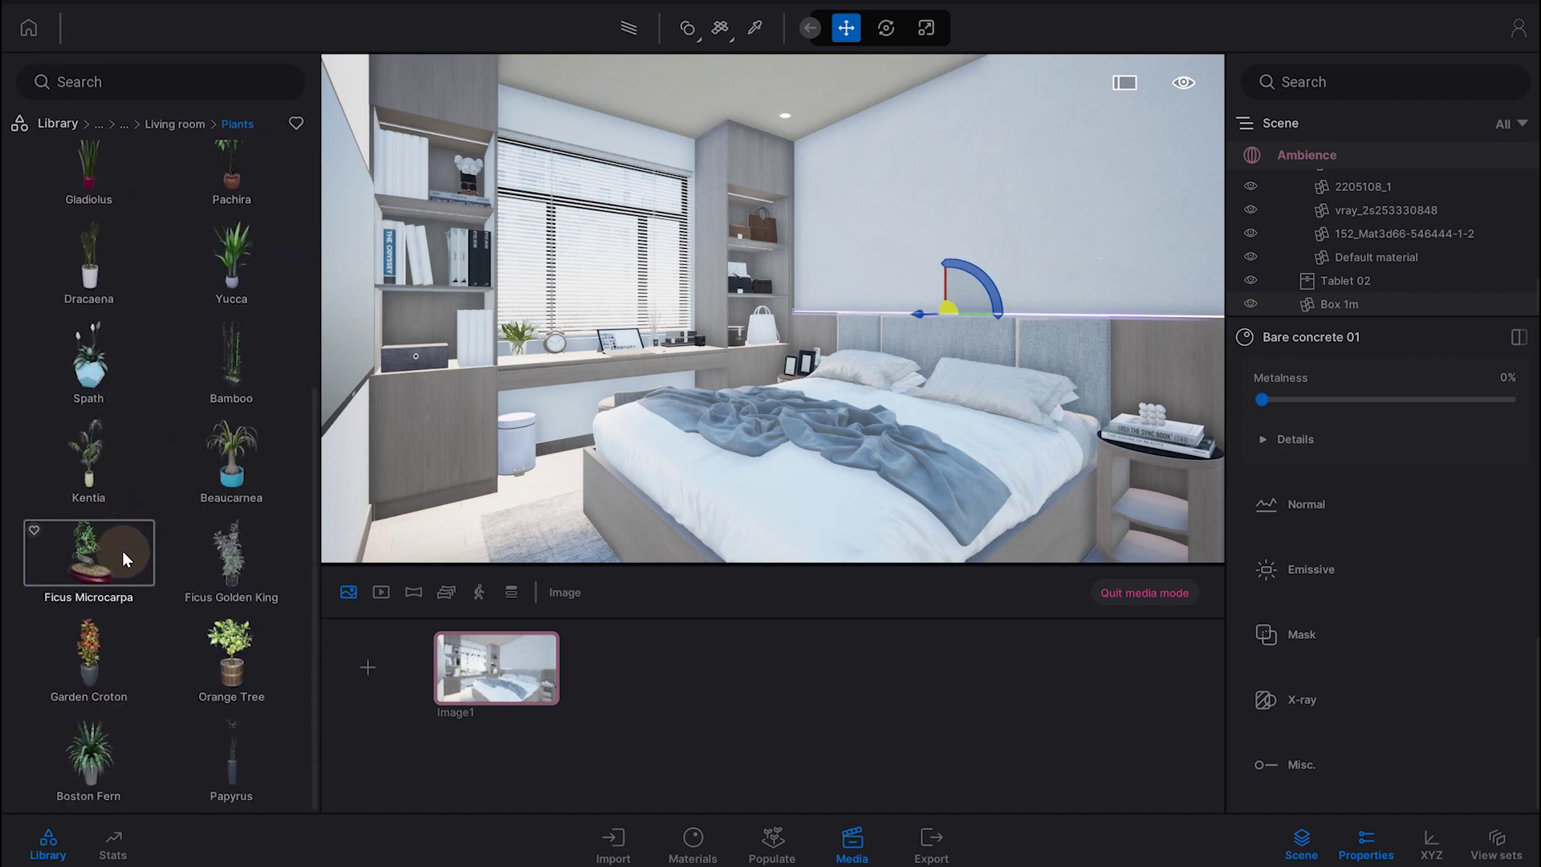
pyautogui.scroll(2, 154, 558)
pyautogui.scroll(2, 151, 547)
pyautogui.scroll(-2, 183, 488)
pyautogui.moveTo(134, 645); pyautogui.dragTo(430, 523)
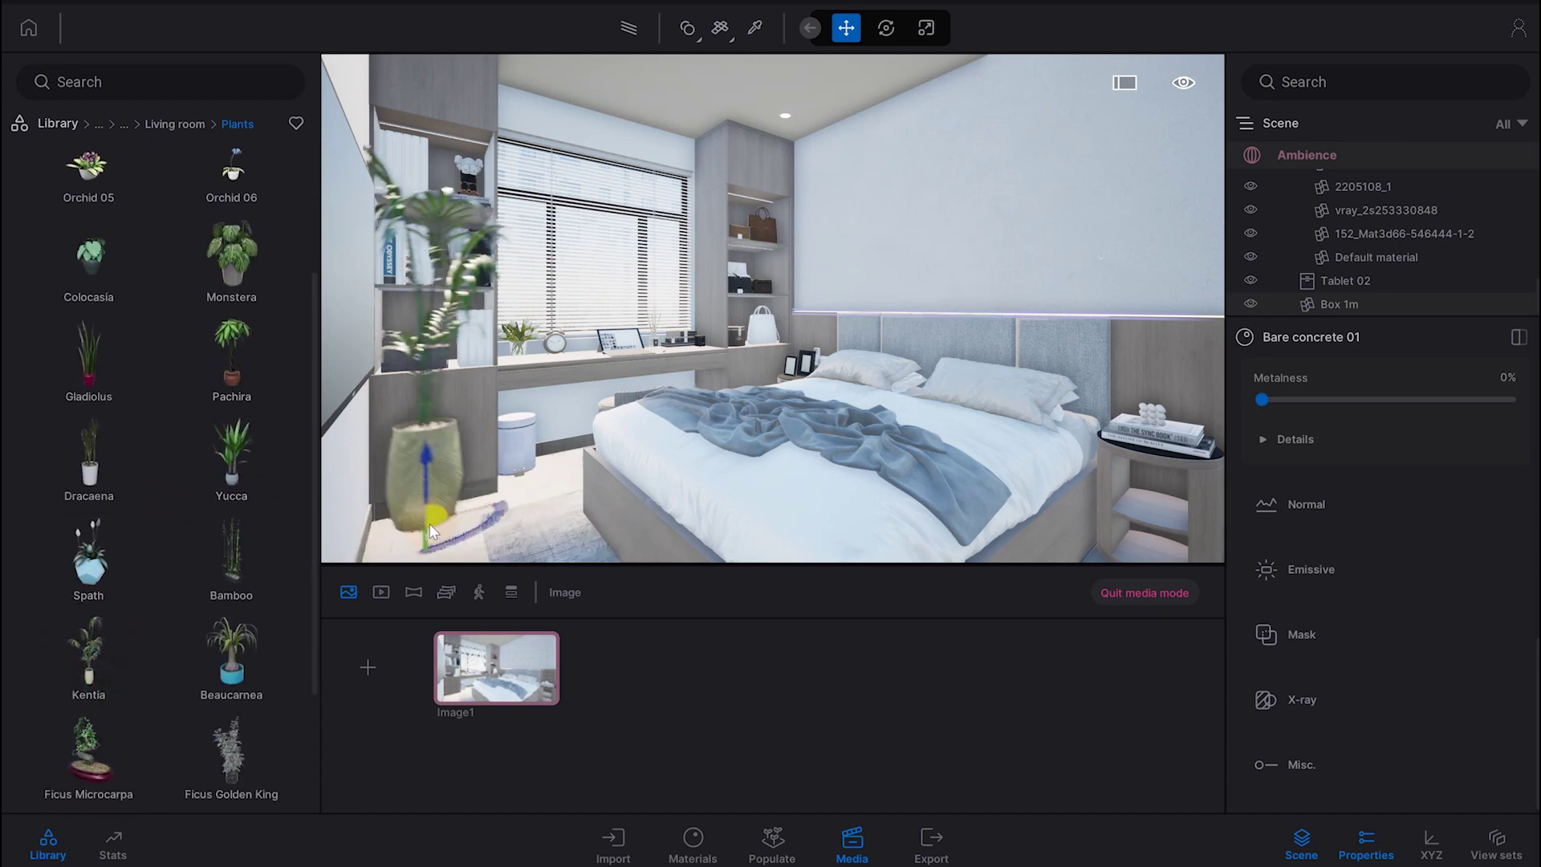
# Scale the Kentia down to about 0.73, rotate it into place, and return to Image1.
pyautogui.click(894, 27)
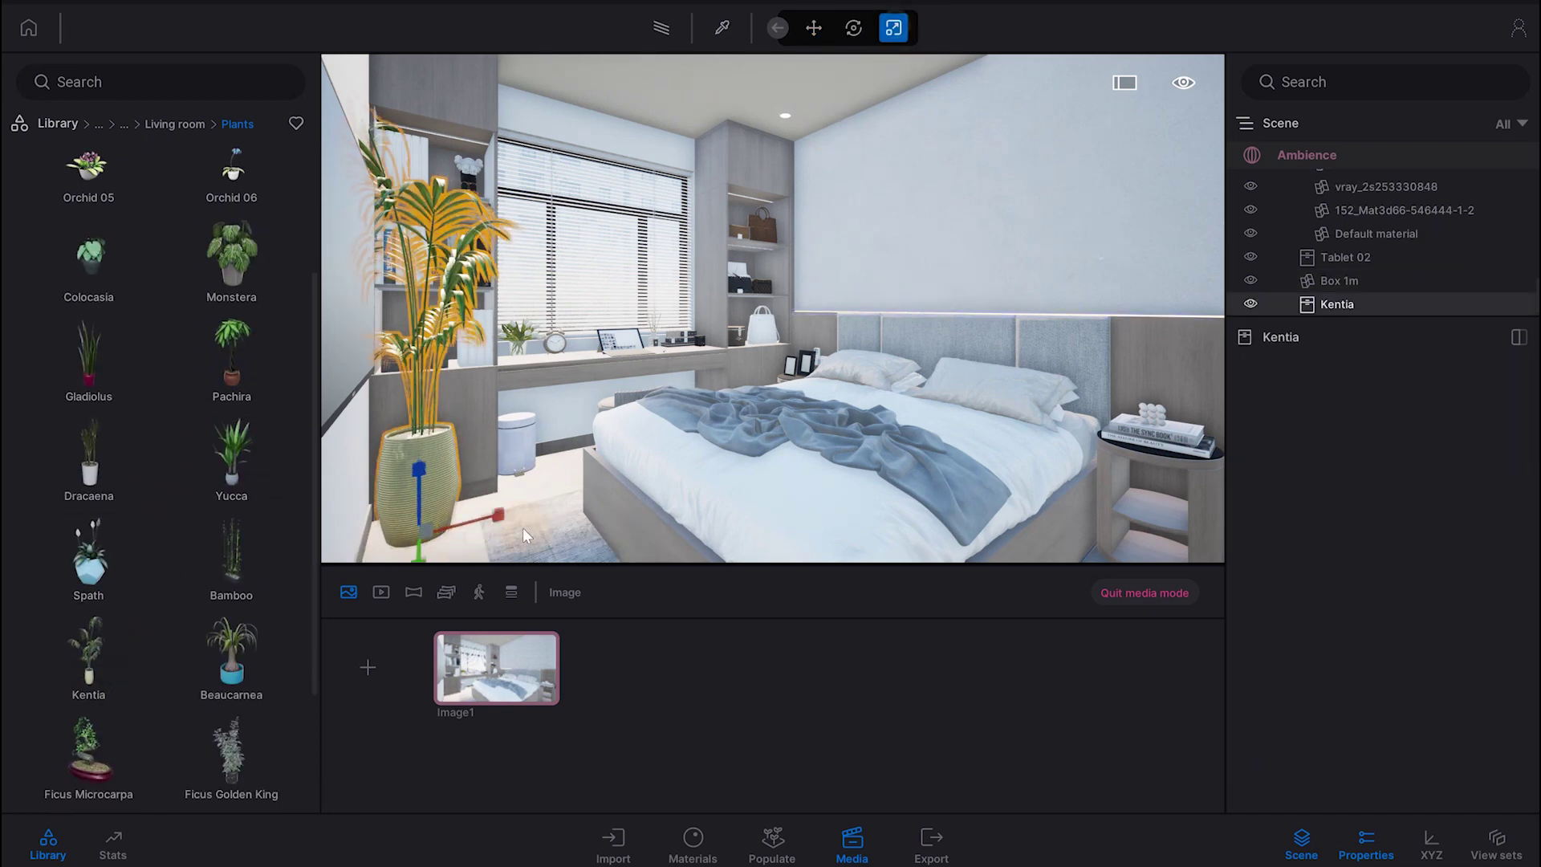
pyautogui.scroll(3, 481, 522)
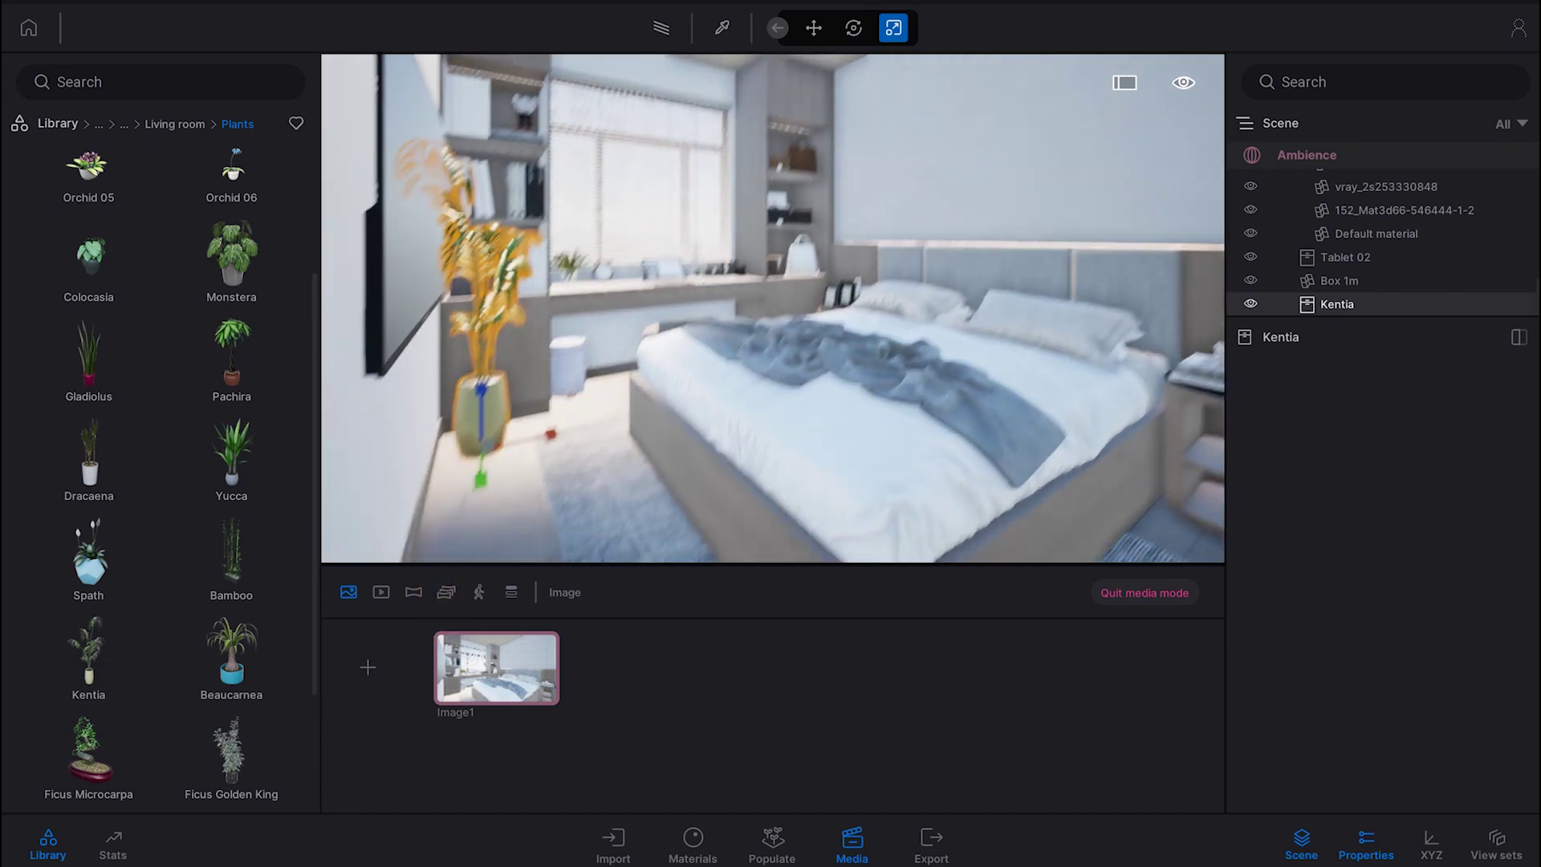
pyautogui.moveTo(514, 440); pyautogui.dragTo(524, 438)
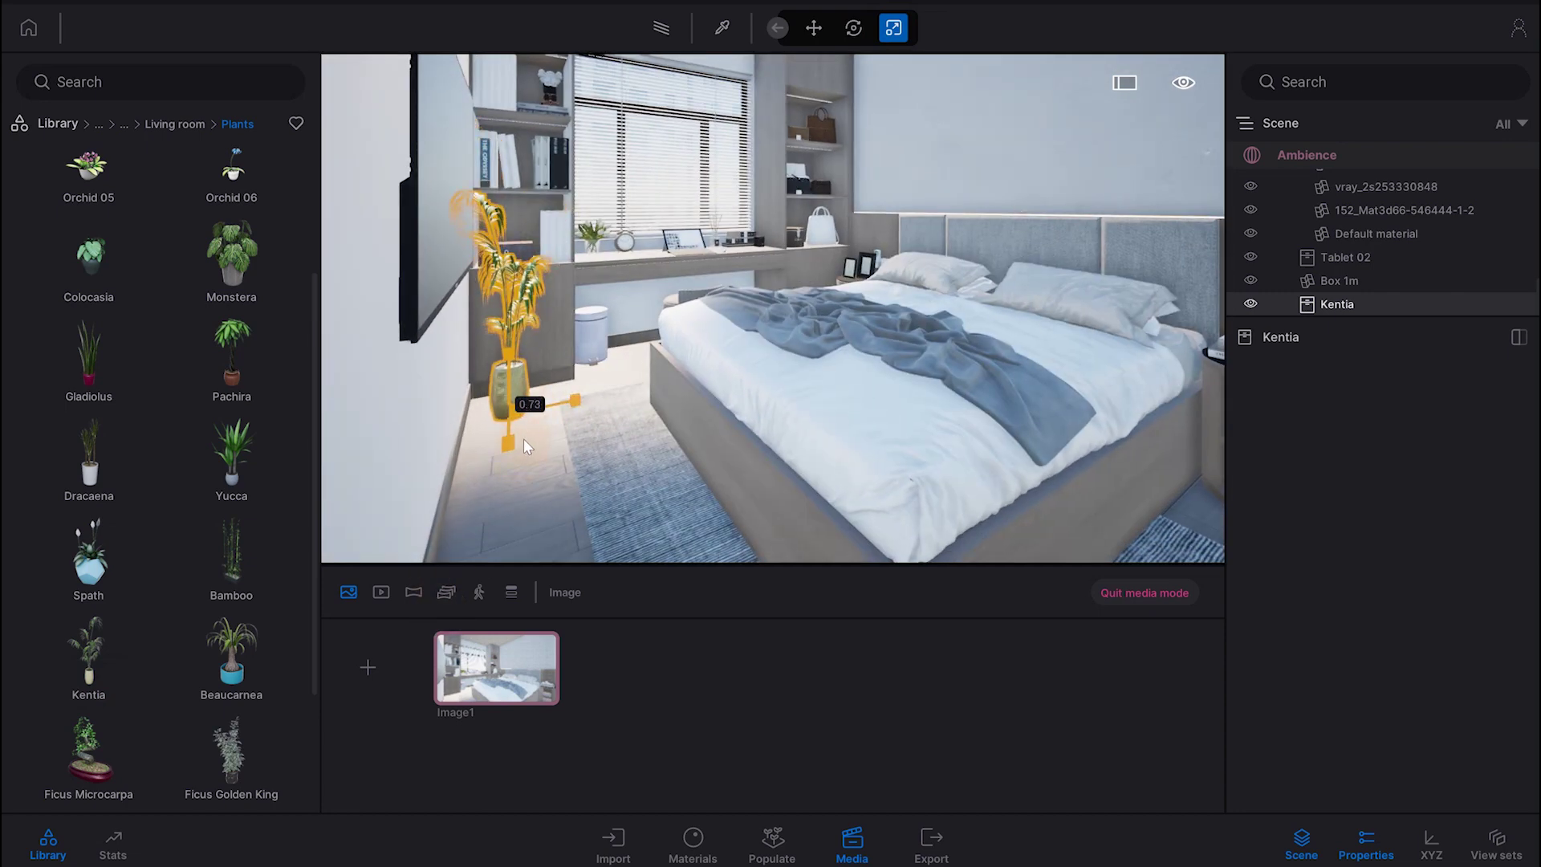
pyautogui.moveTo(523, 439)
pyautogui.mouseDown()
pyautogui.moveTo(432, 371)
pyautogui.moveTo(550, 429)
pyautogui.moveTo(537, 423)
pyautogui.mouseUp()
pyautogui.click(854, 29)
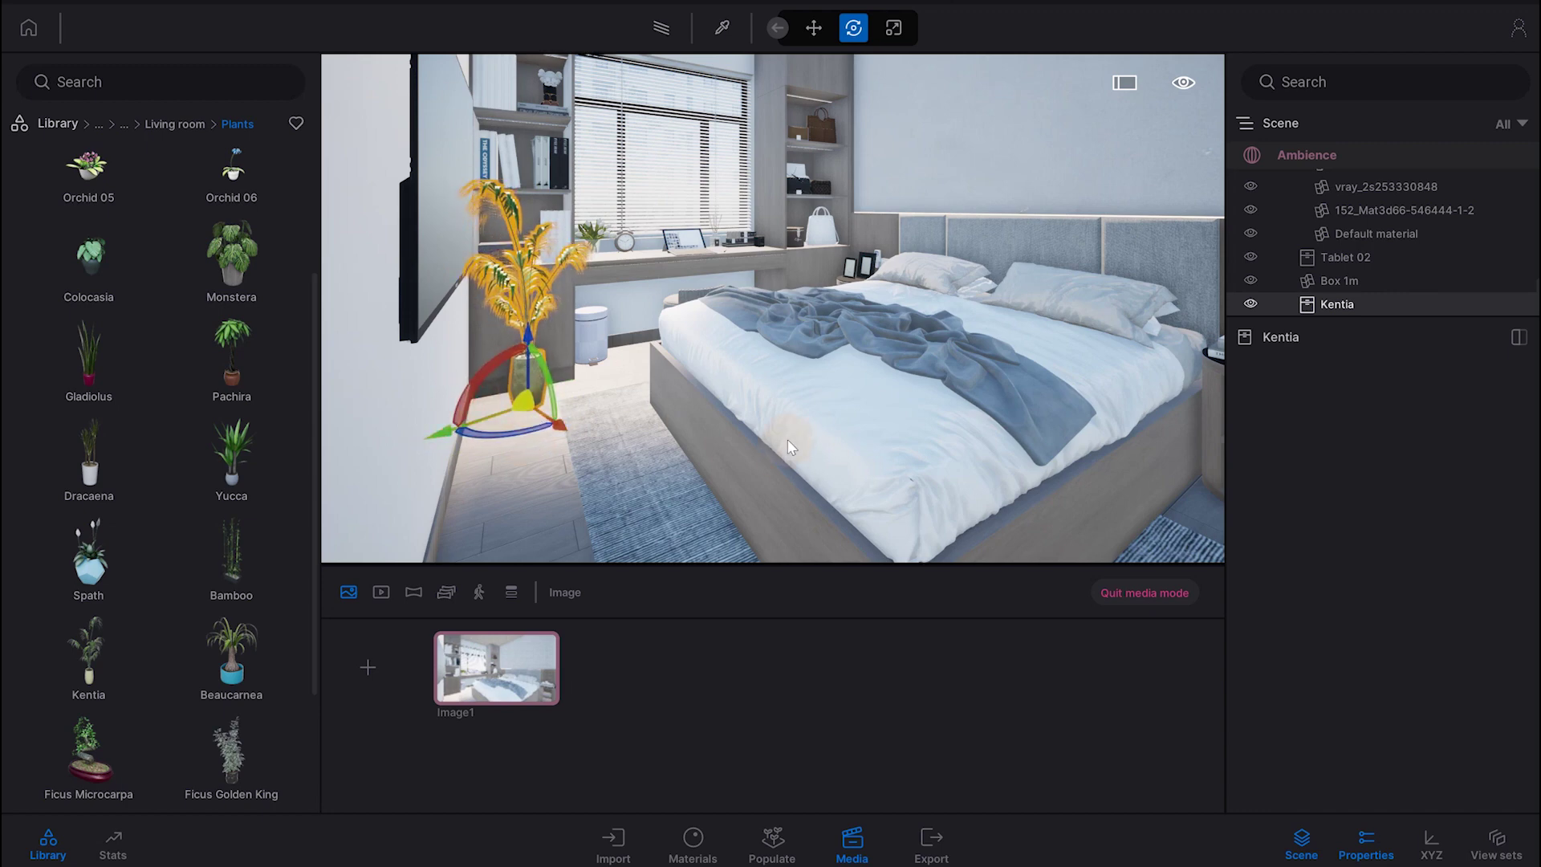
pyautogui.click(527, 666)
# Browse the library to the Home object subcategories.
pyautogui.click(68, 122)
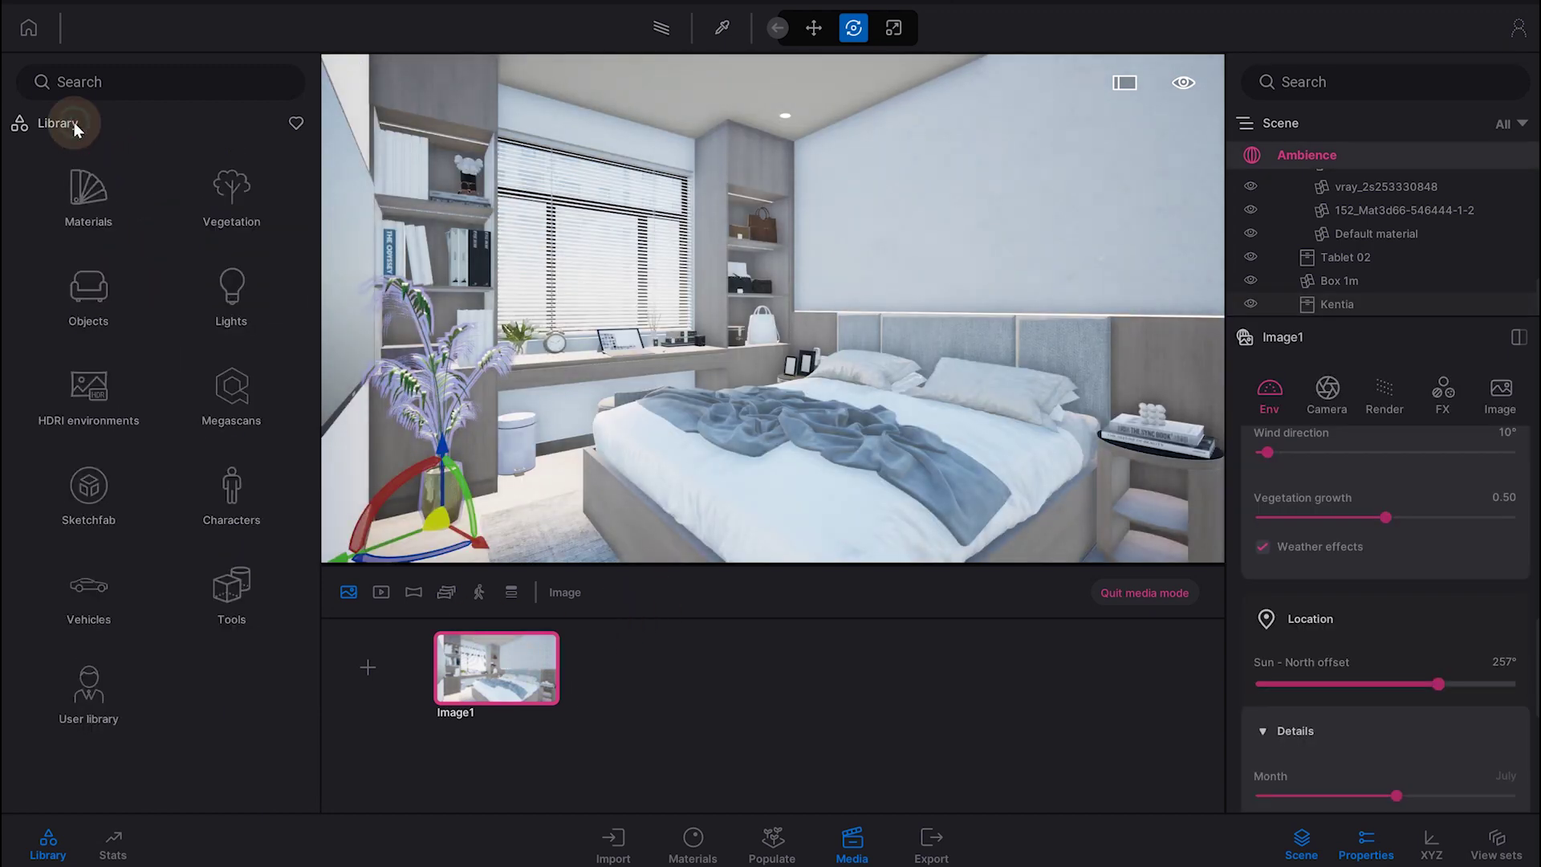
pyautogui.click(90, 296)
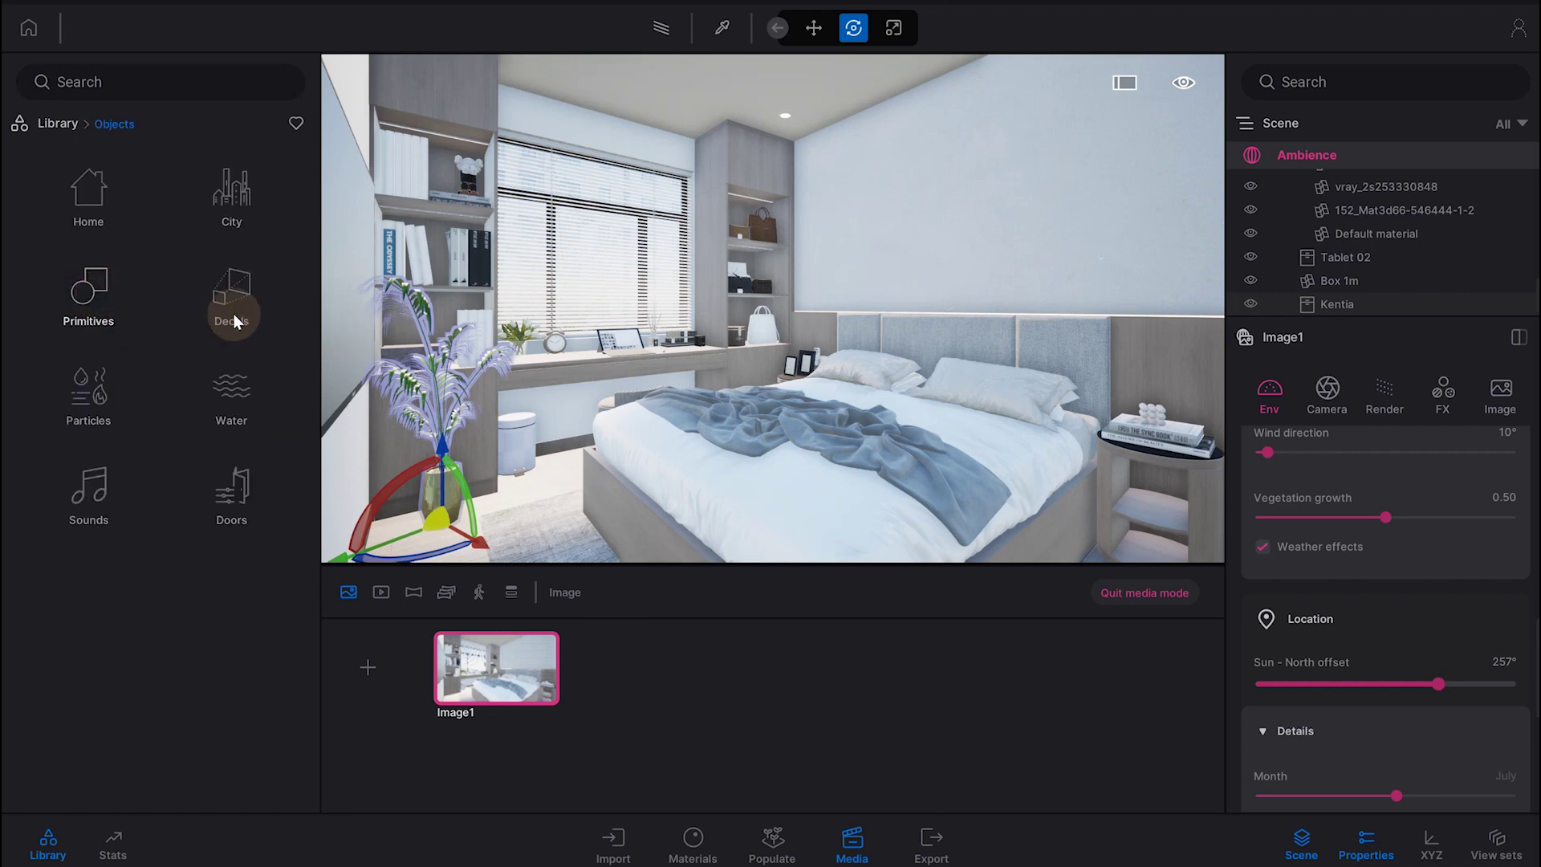
pyautogui.click(89, 187)
pyautogui.click(222, 400)
# Hang Frame Composition x8 from Decorations on the wall above the bed, then re-enable path tracing.
pyautogui.click(226, 512)
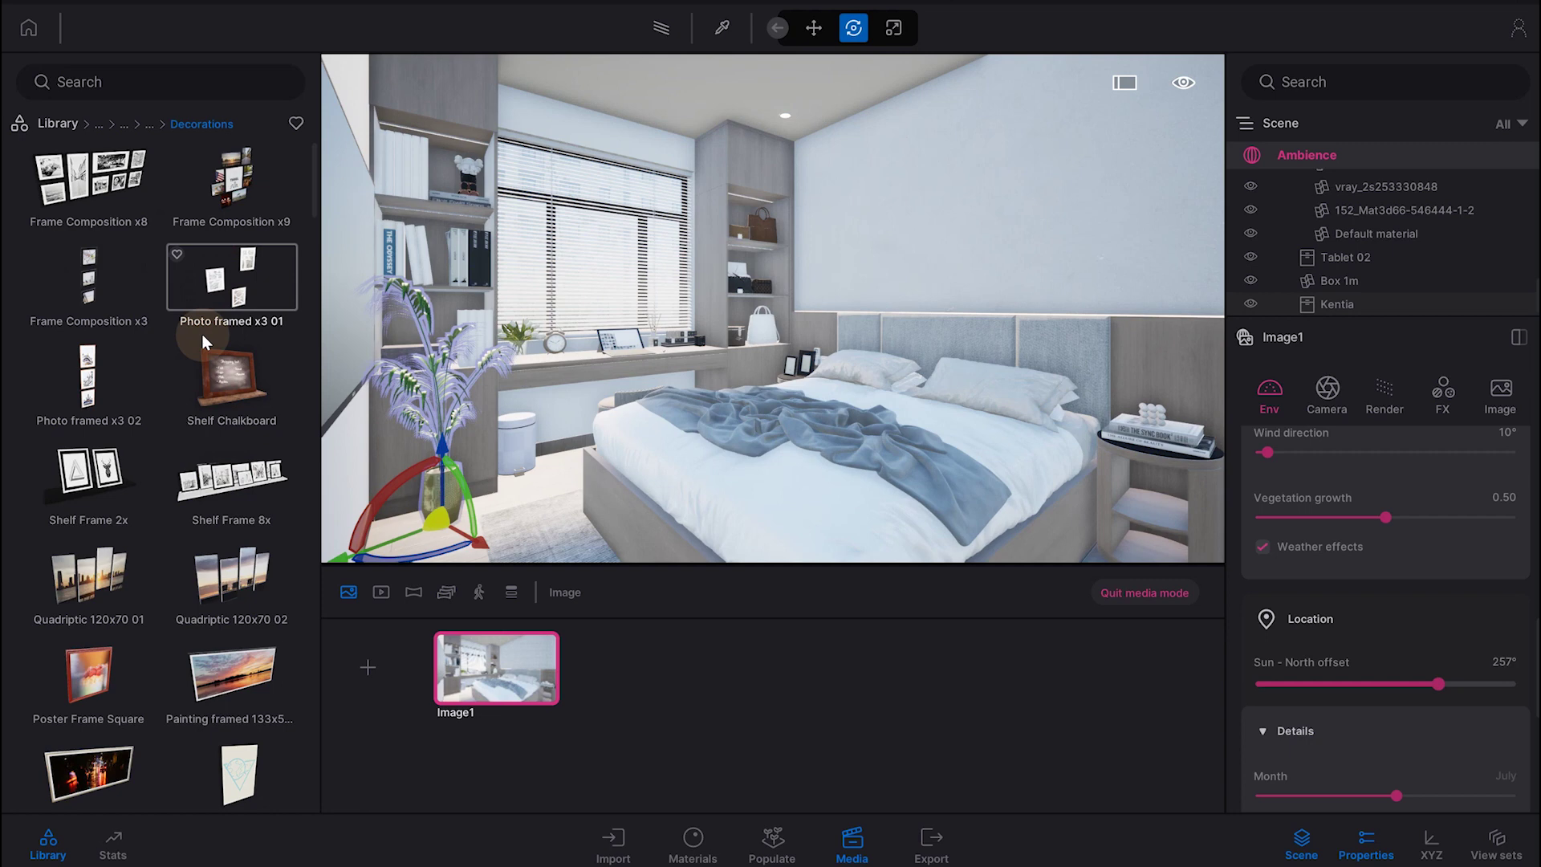
pyautogui.moveTo(88, 181)
pyautogui.mouseDown()
pyautogui.moveTo(909, 215)
pyautogui.moveTo(892, 218)
pyautogui.mouseUp()
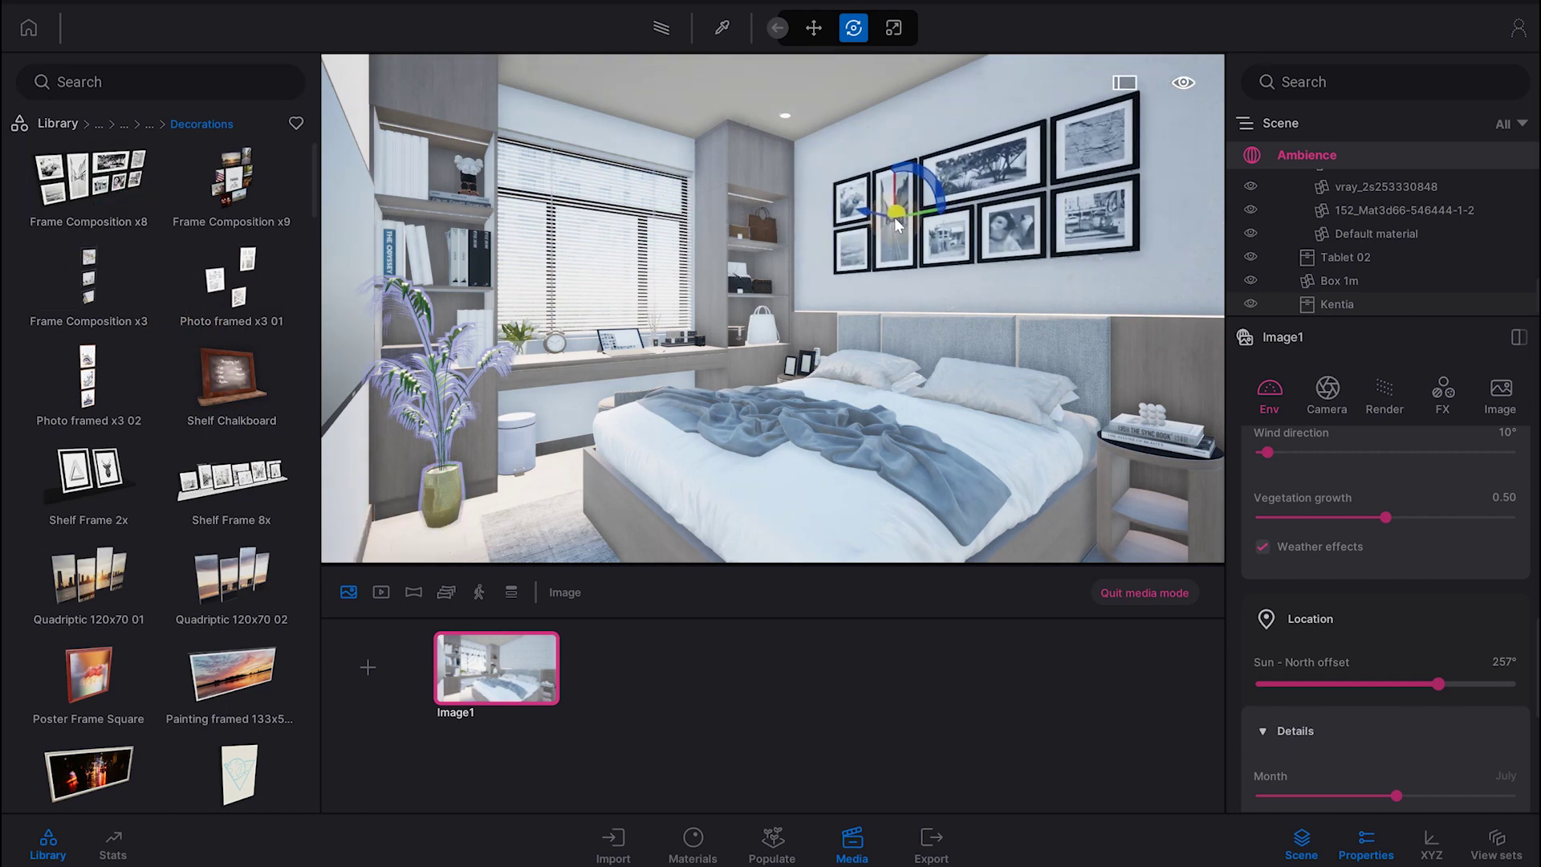
pyautogui.moveTo(893, 218); pyautogui.dragTo(891, 219)
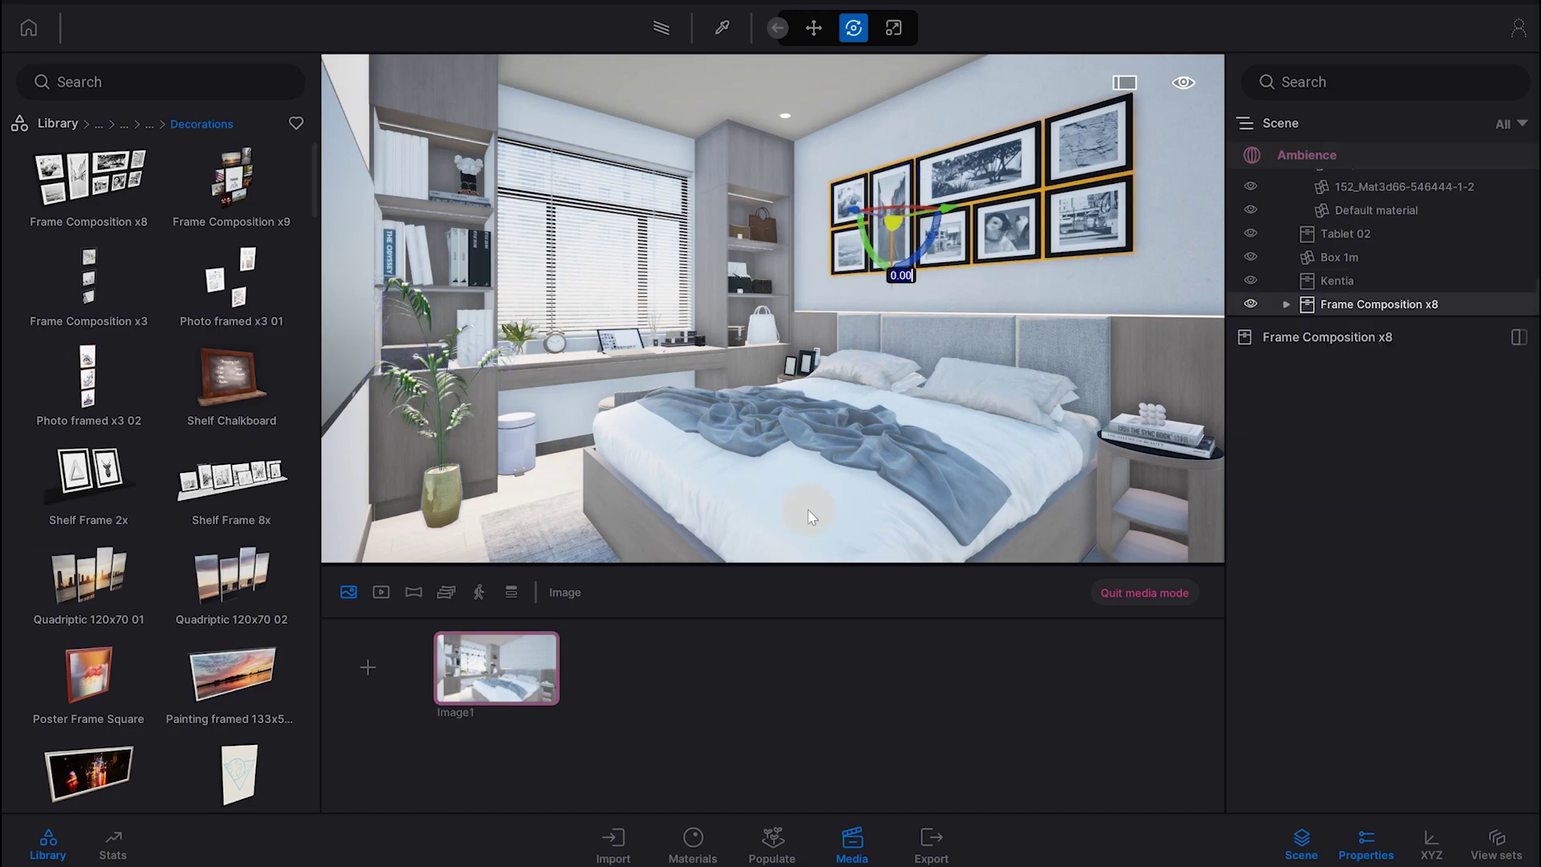
pyautogui.click(662, 36)
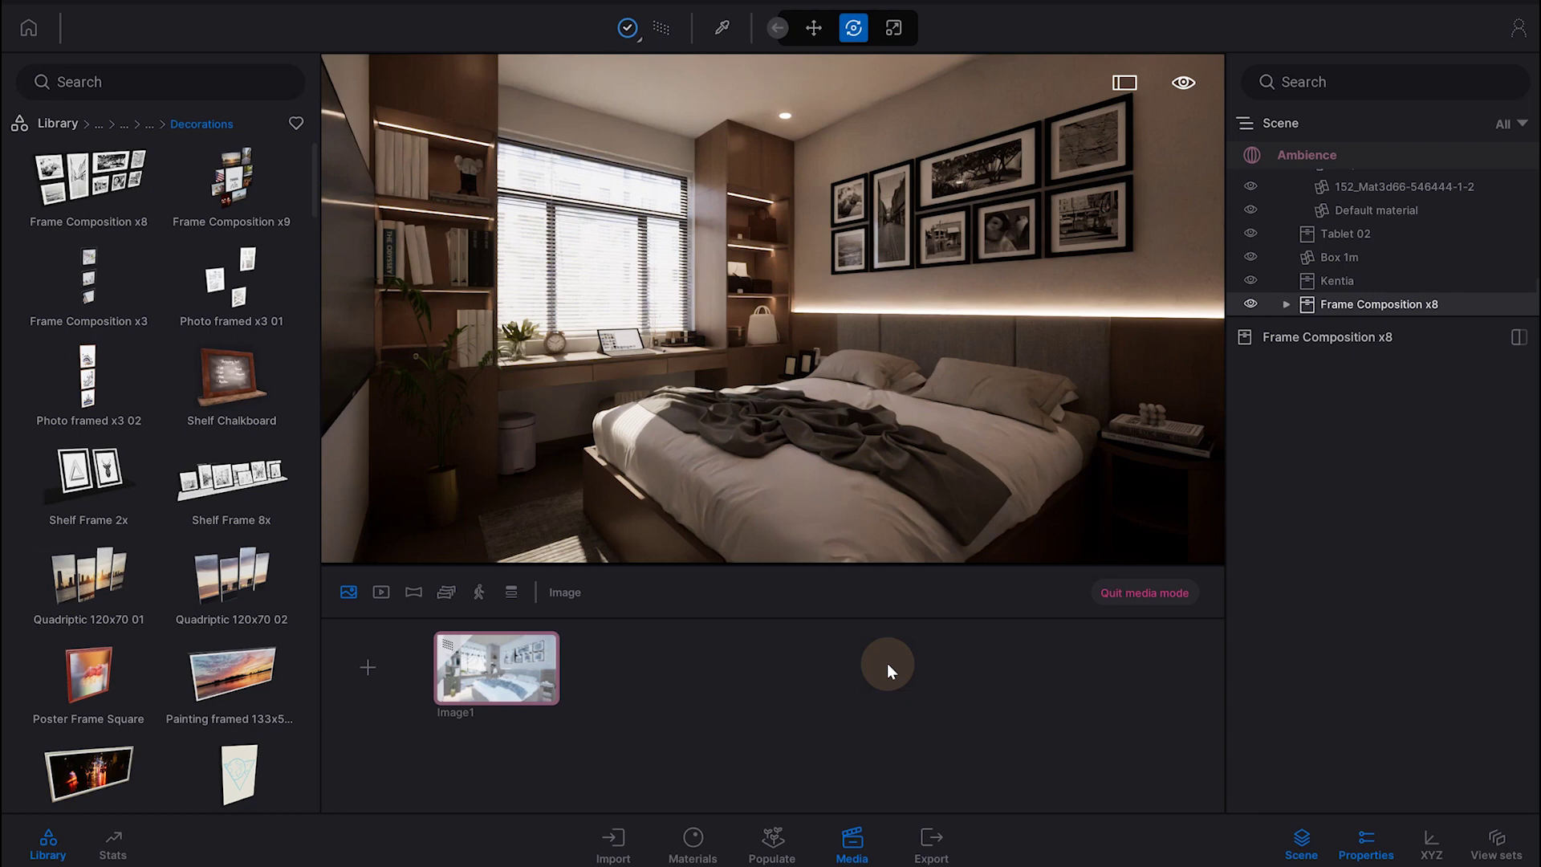
# Pick a path tracer quality level and look at the export options.
pyautogui.click(634, 31)
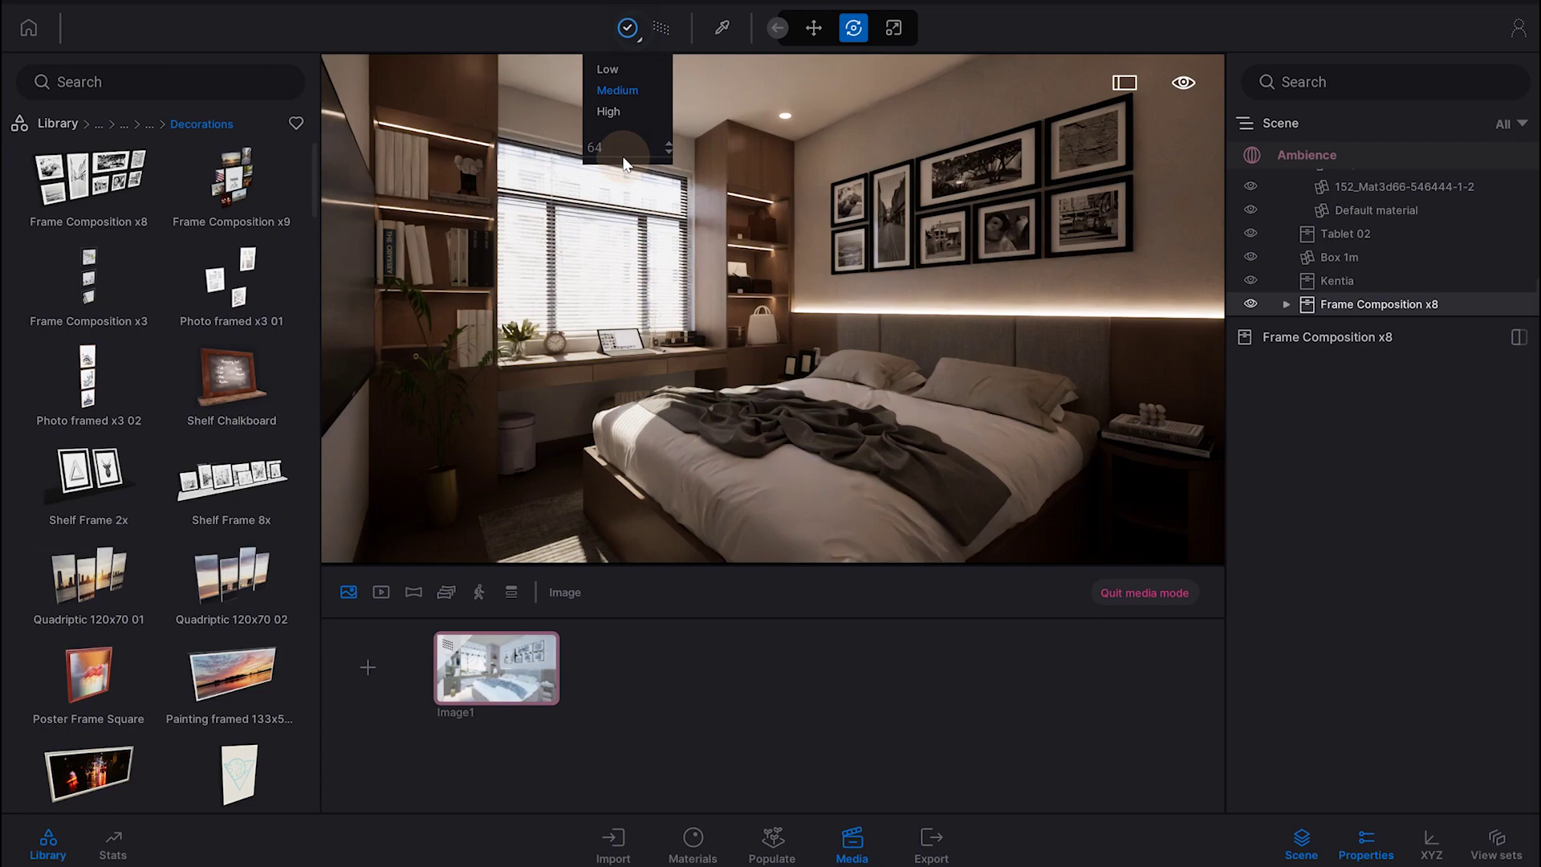
pyautogui.click(613, 107)
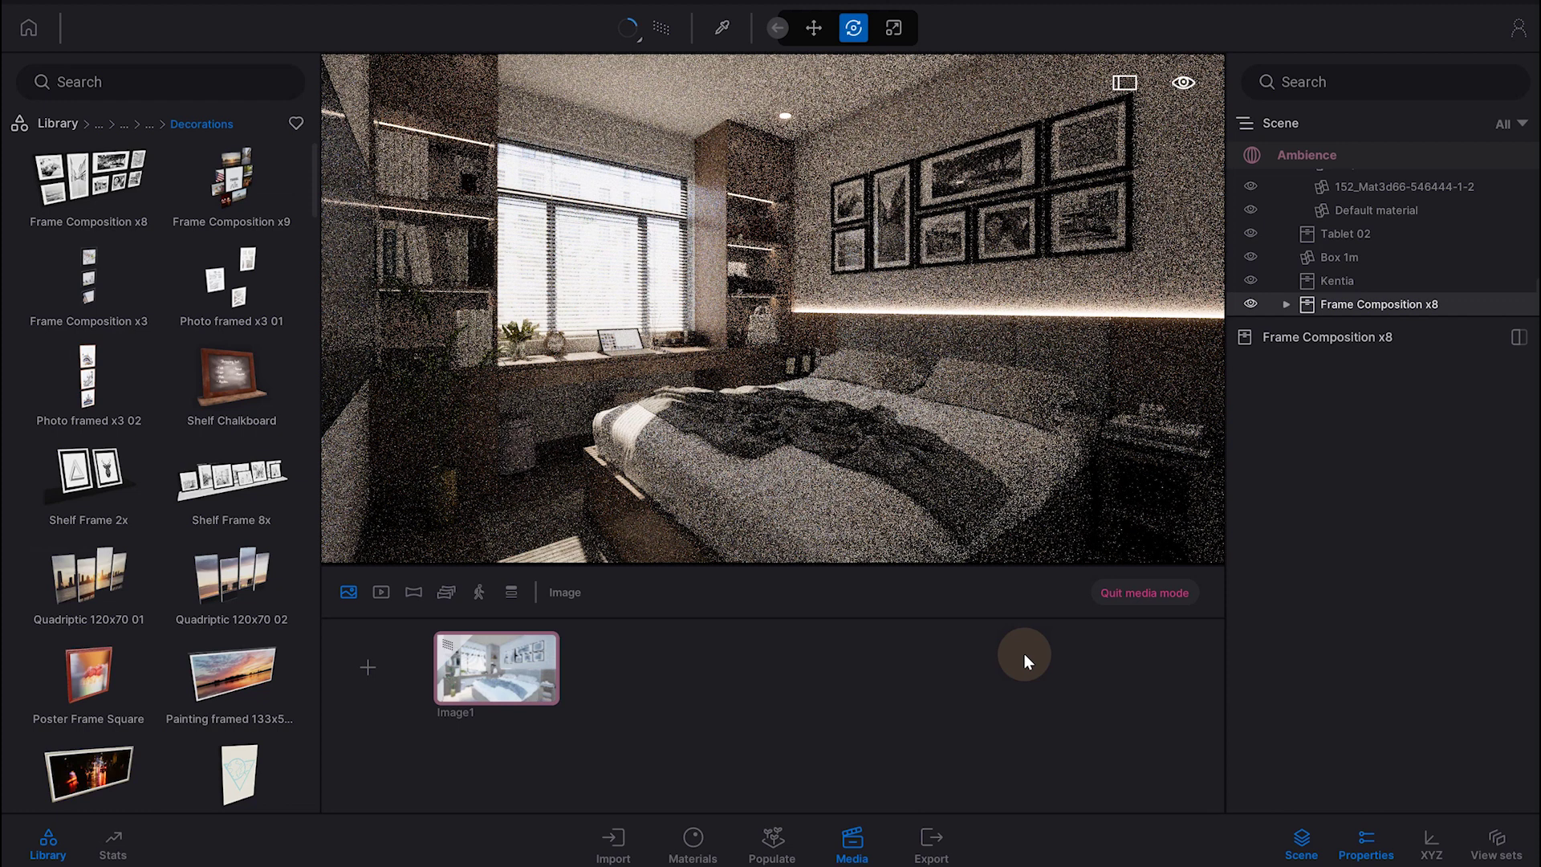
pyautogui.click(943, 839)
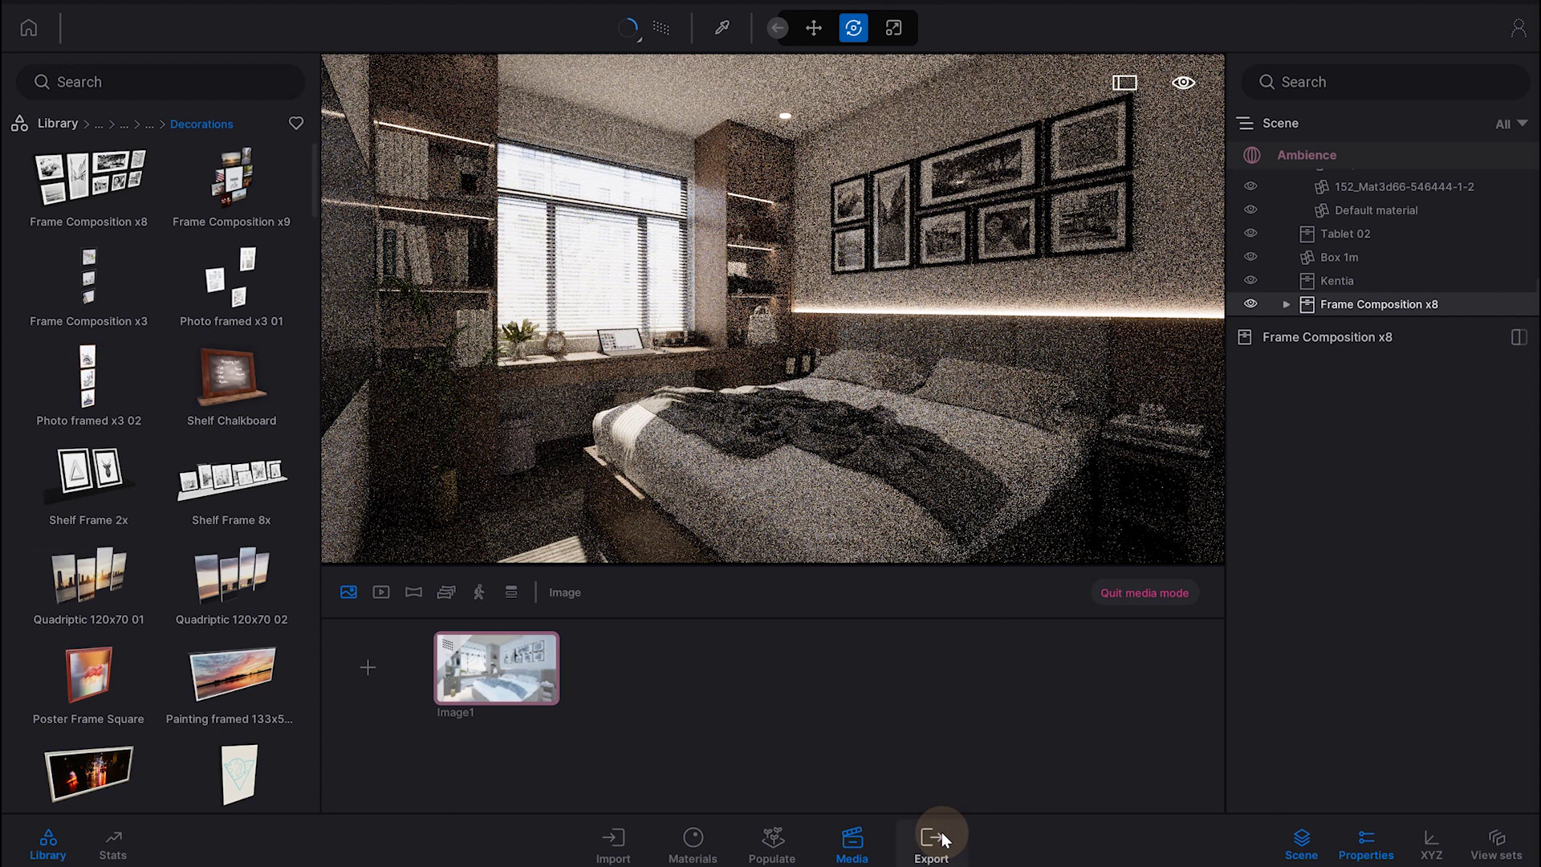
pyautogui.click(866, 839)
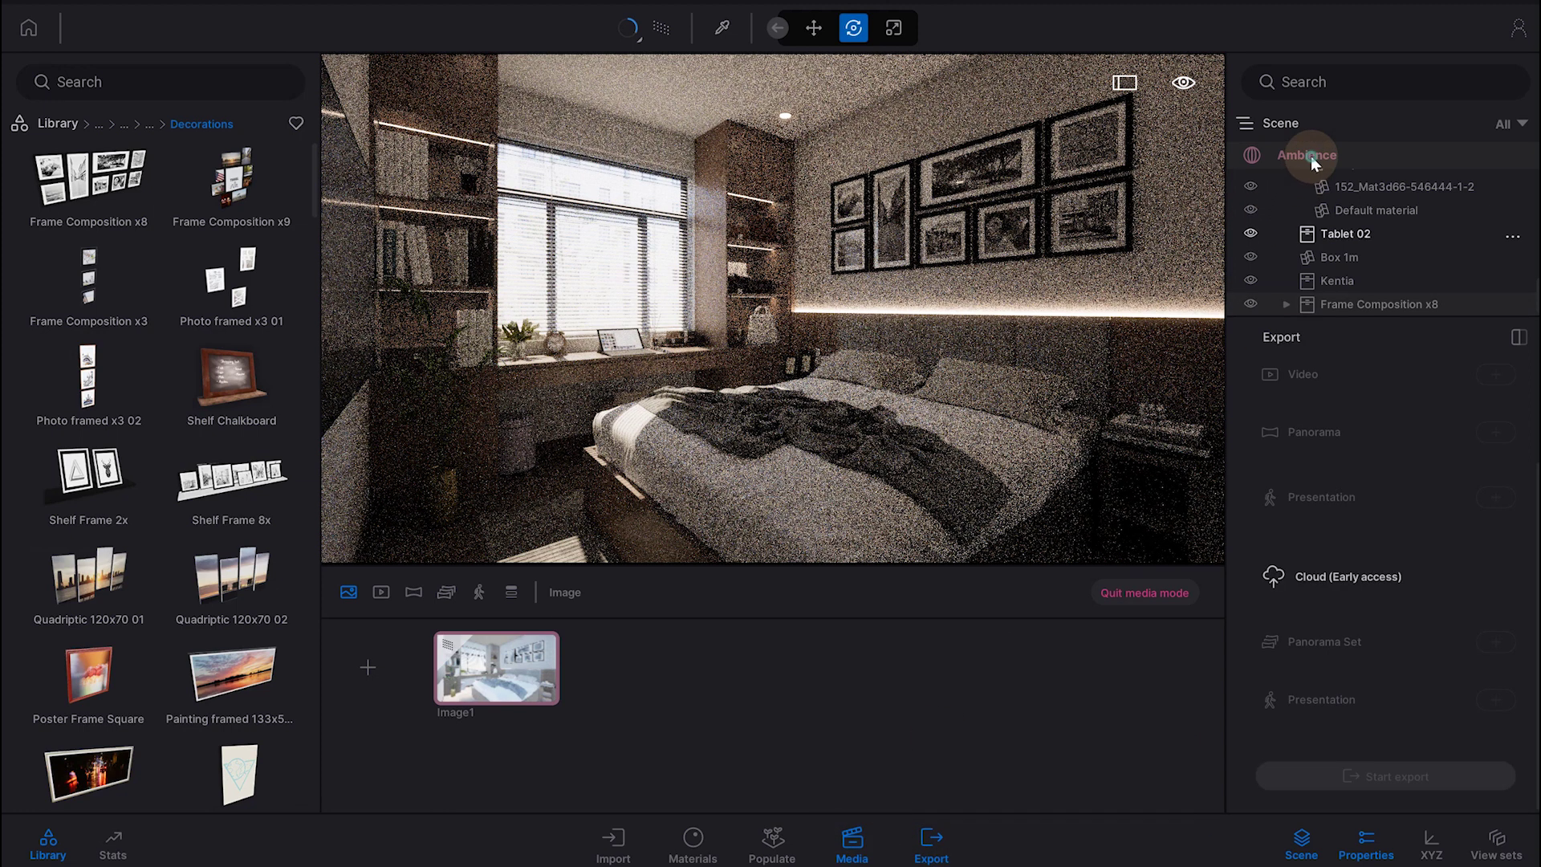
# In Image1's rendering settings, lower aliasing filtering to 1.00 and set samples per pixel to 500.
pyautogui.click(1291, 155)
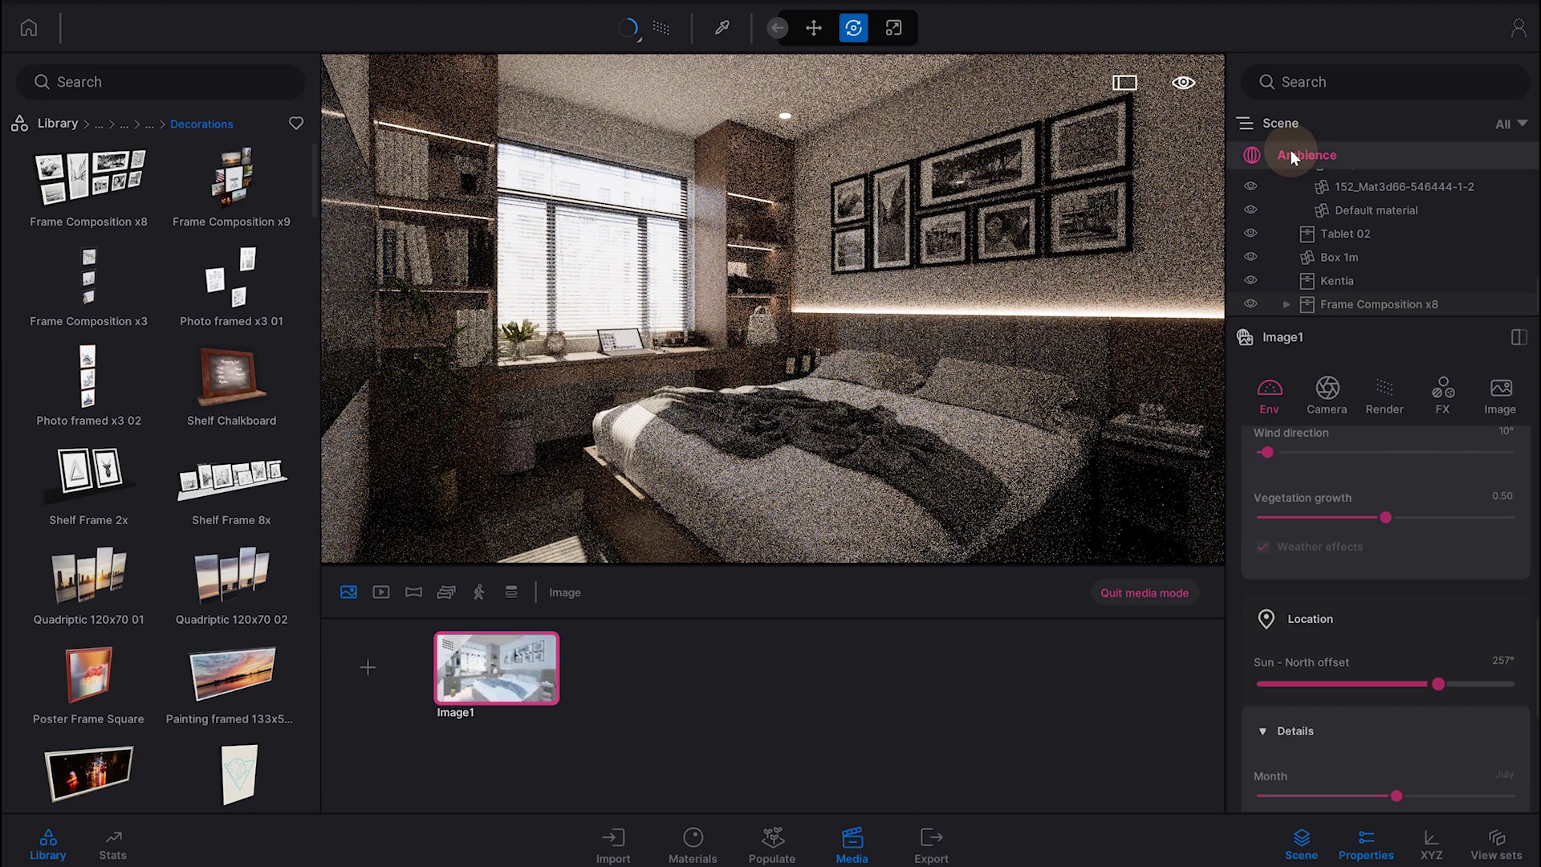
pyautogui.click(1388, 403)
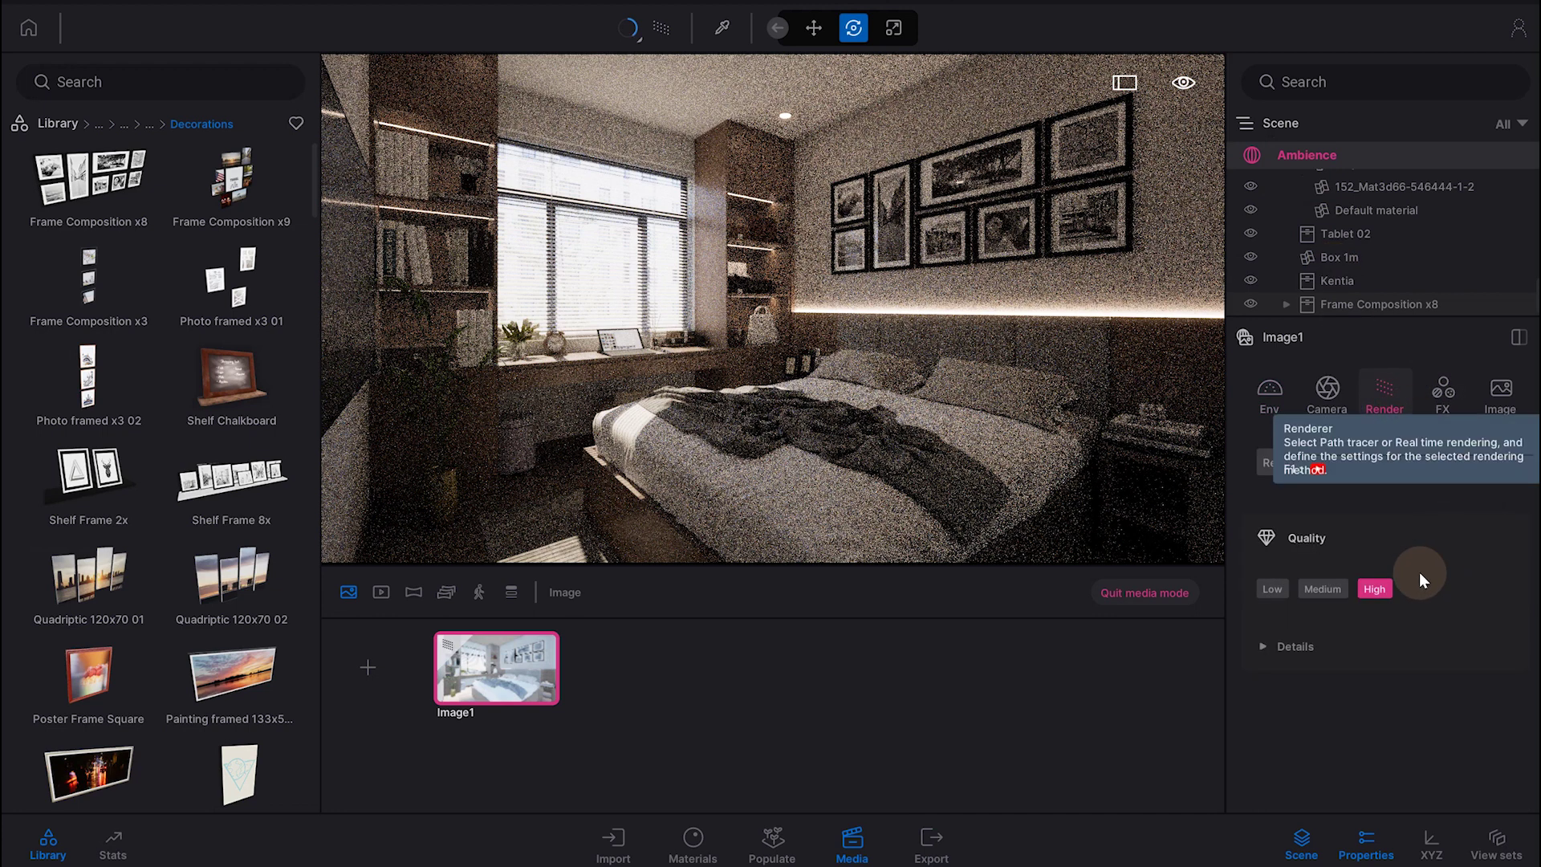
pyautogui.click(1320, 642)
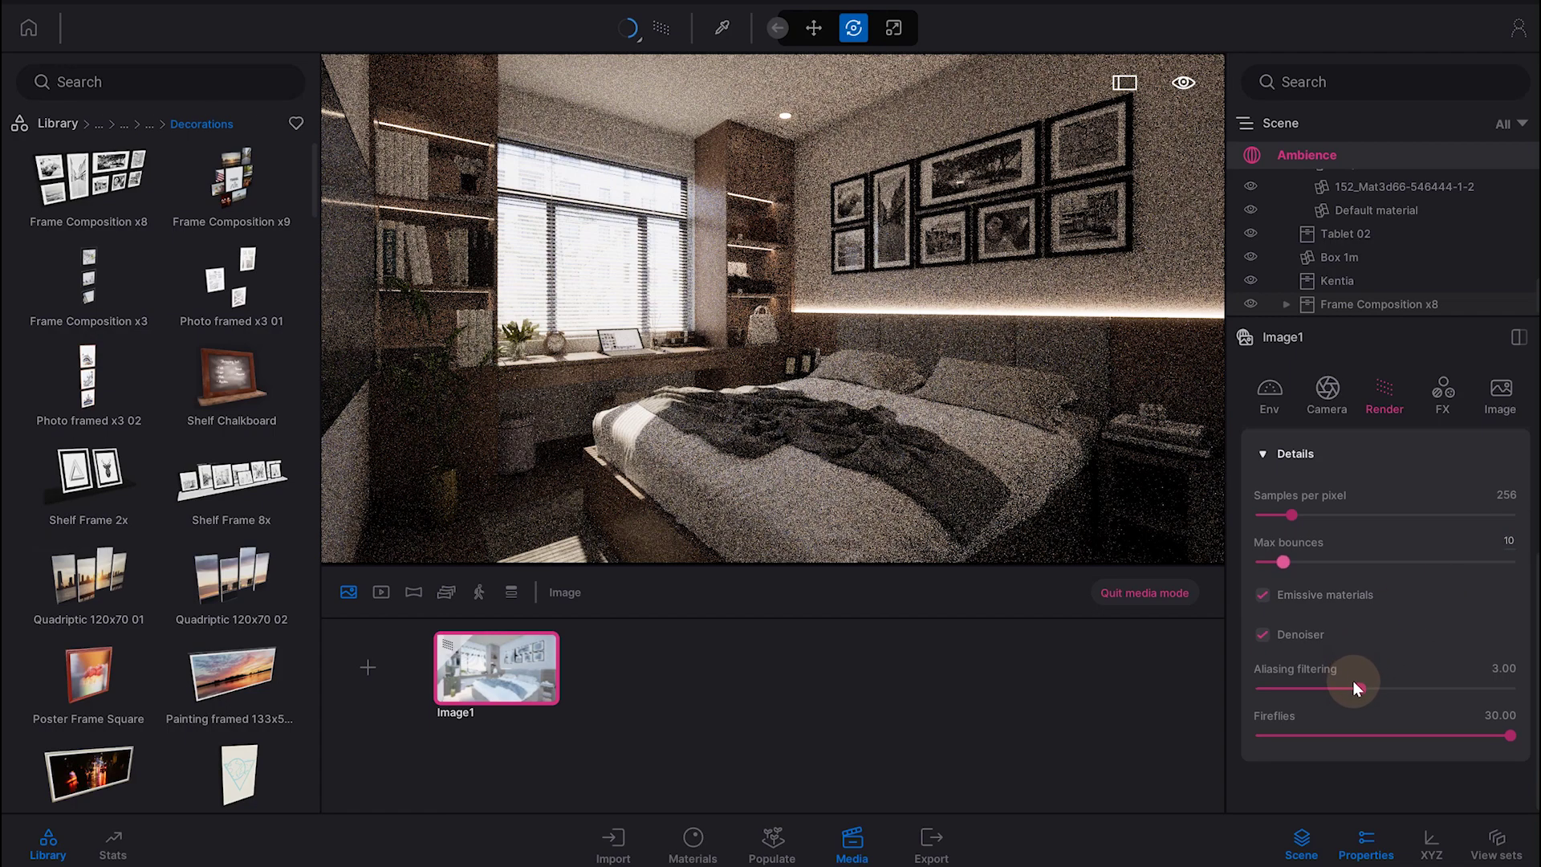
pyautogui.moveTo(1286, 689); pyautogui.dragTo(967, 689)
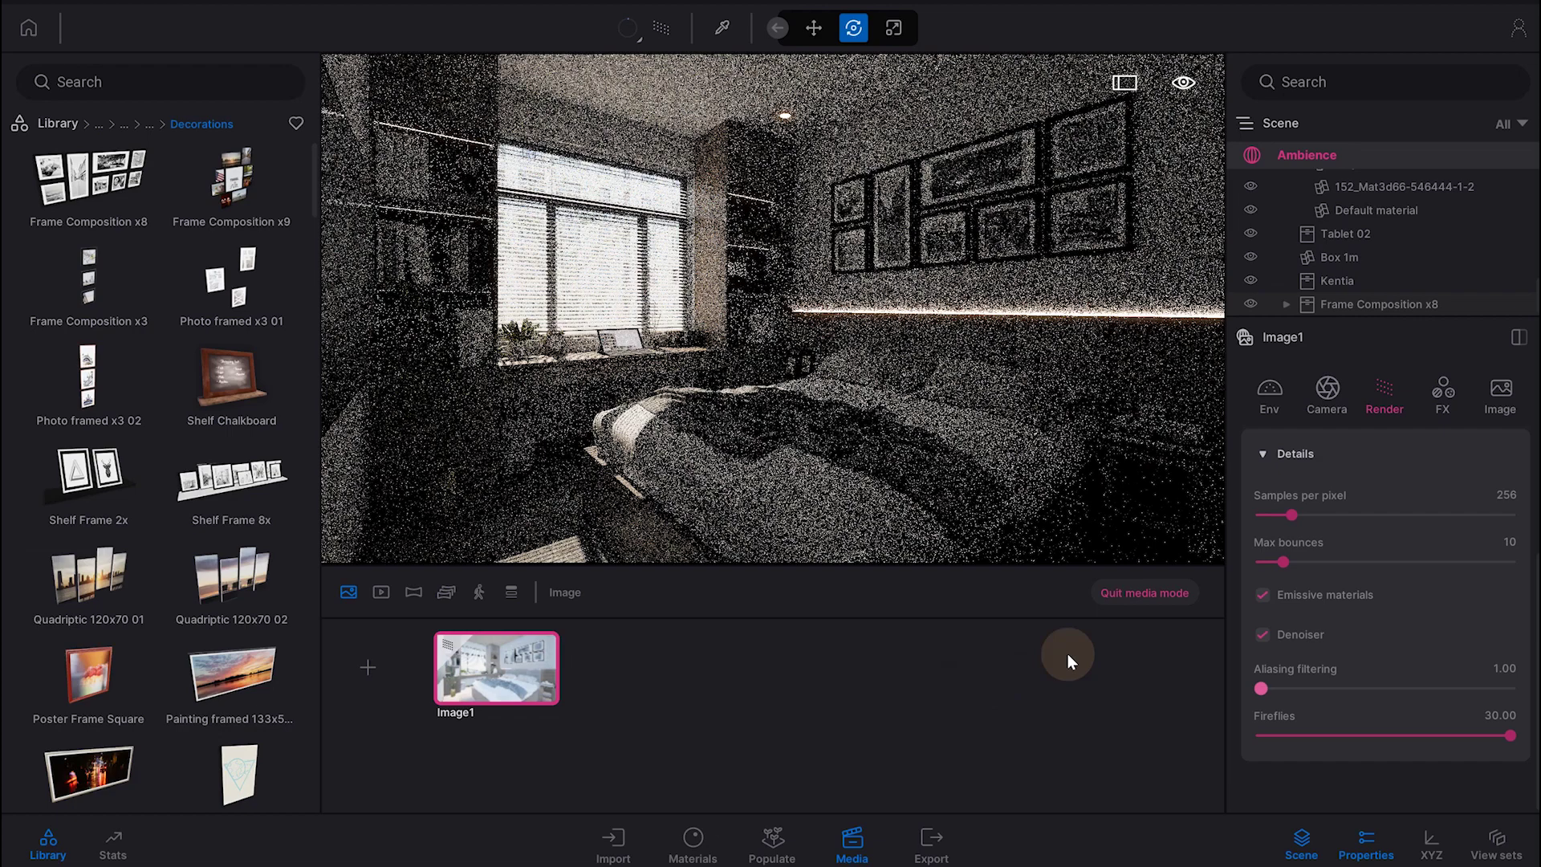
pyautogui.doubleClick(1506, 494)
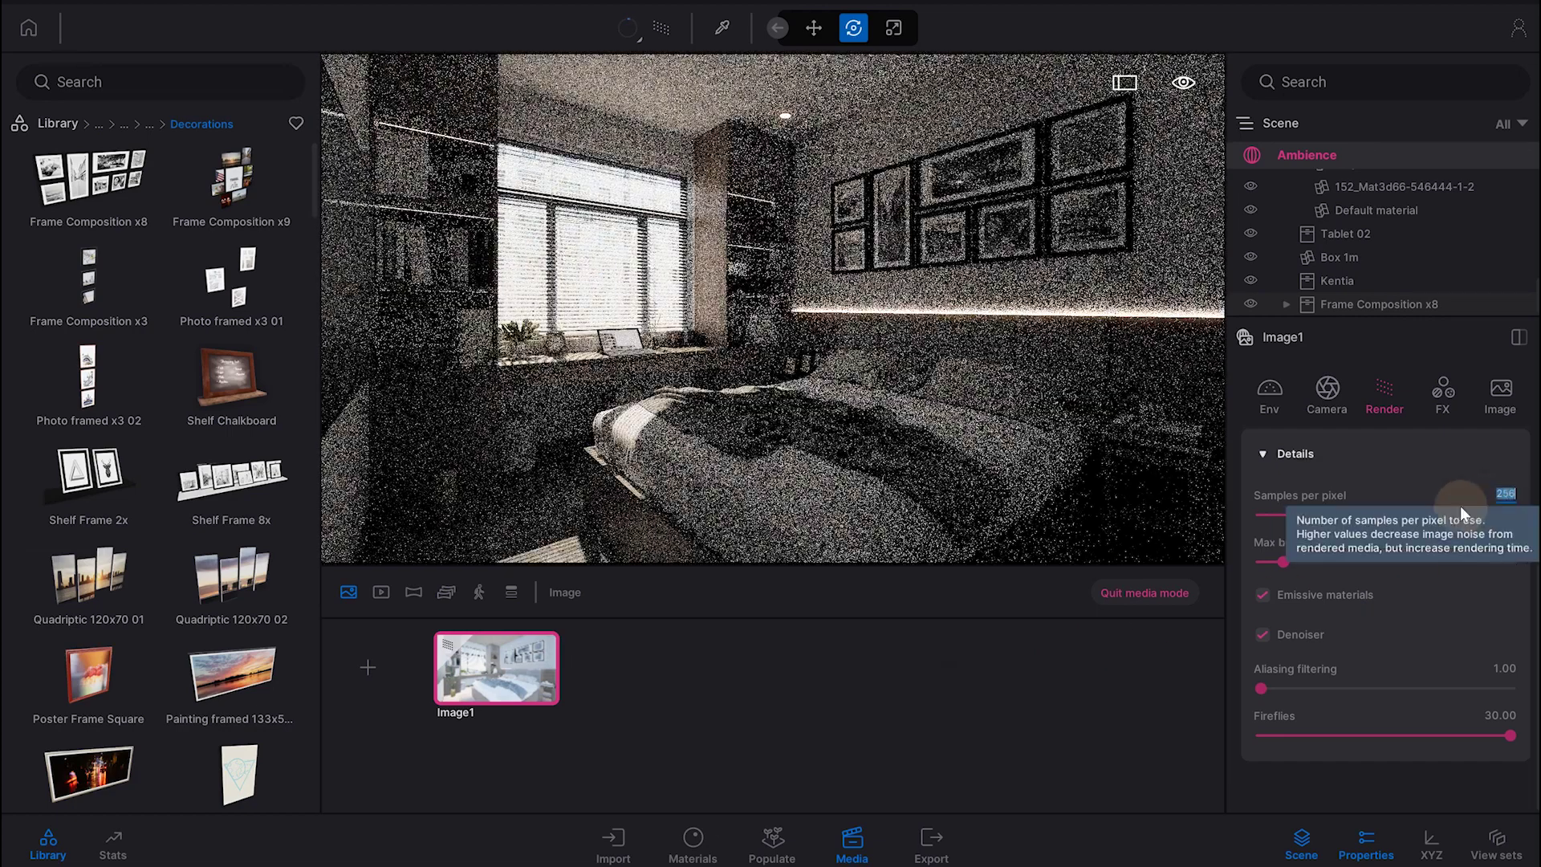
pyautogui.write('500')
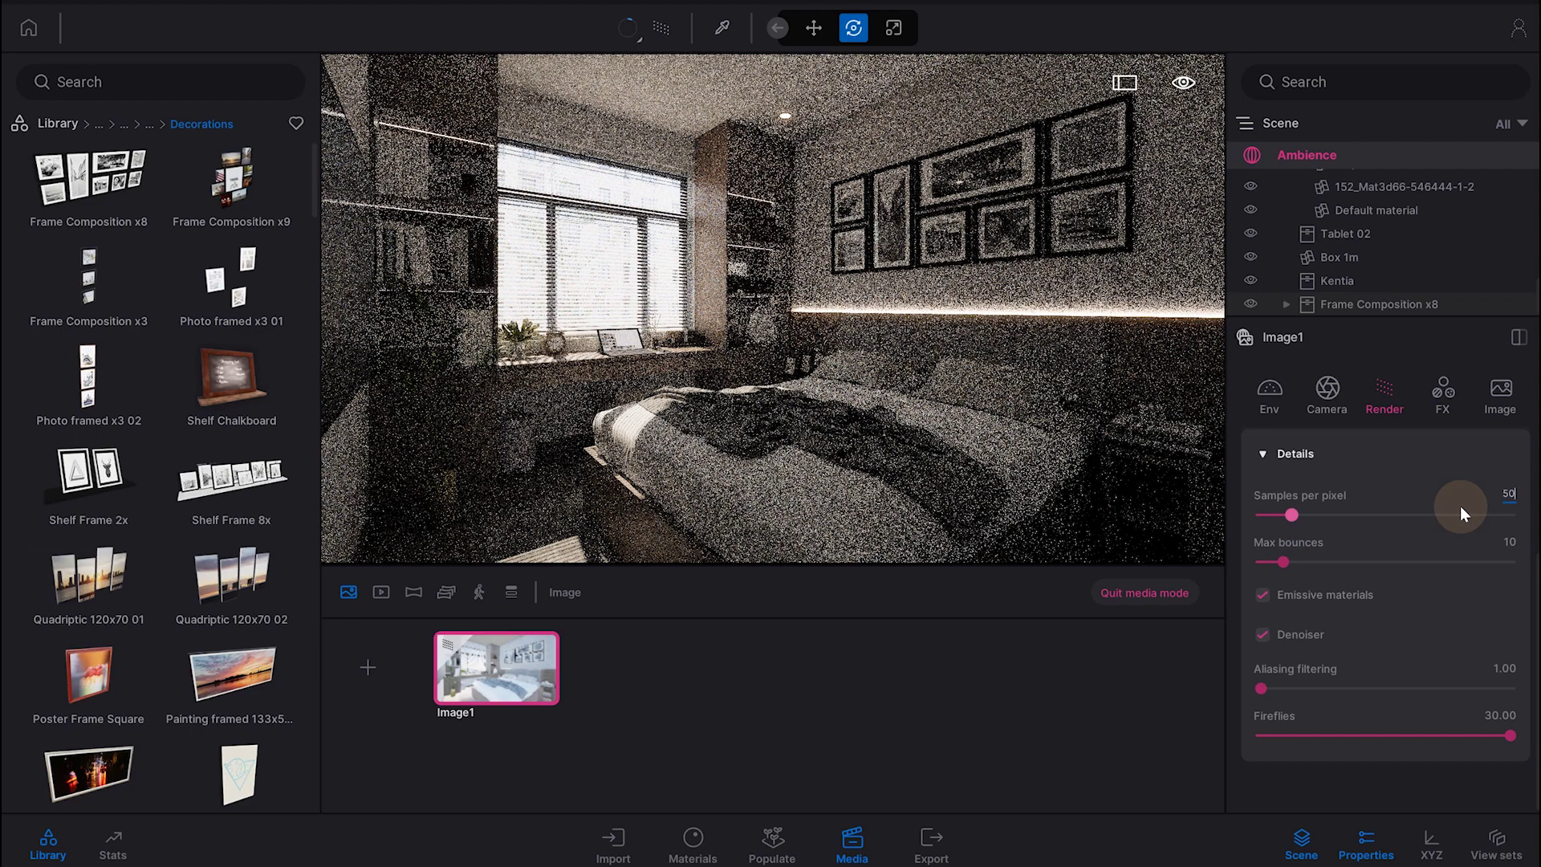
pyautogui.press('Return')
pyautogui.click(1070, 743)
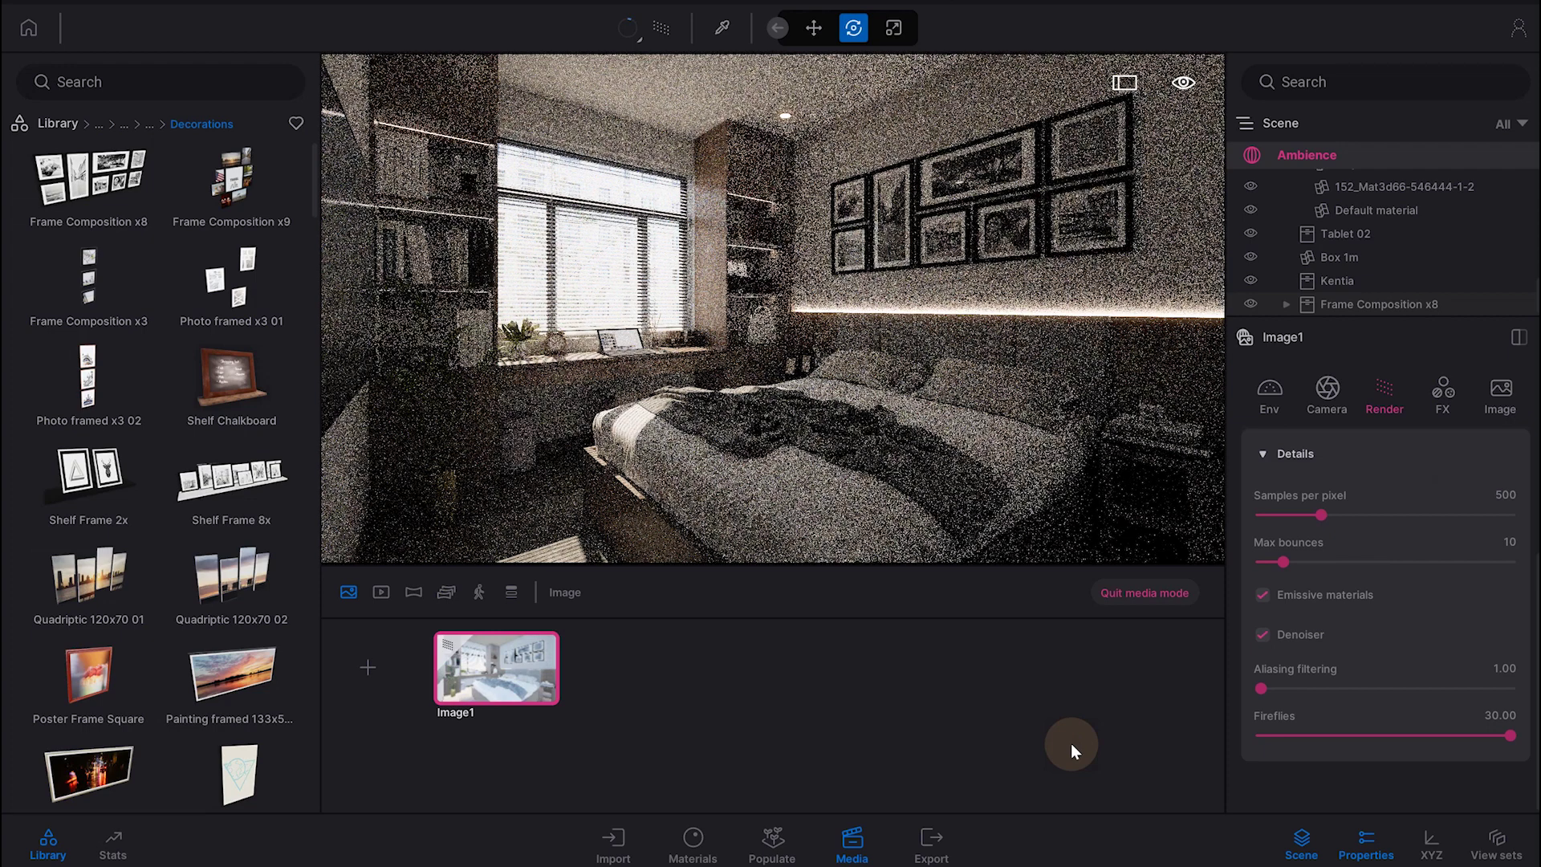
# Switch the path tracer to the Low preset, giving 8 samples and 6 bounces.
pyautogui.click(629, 32)
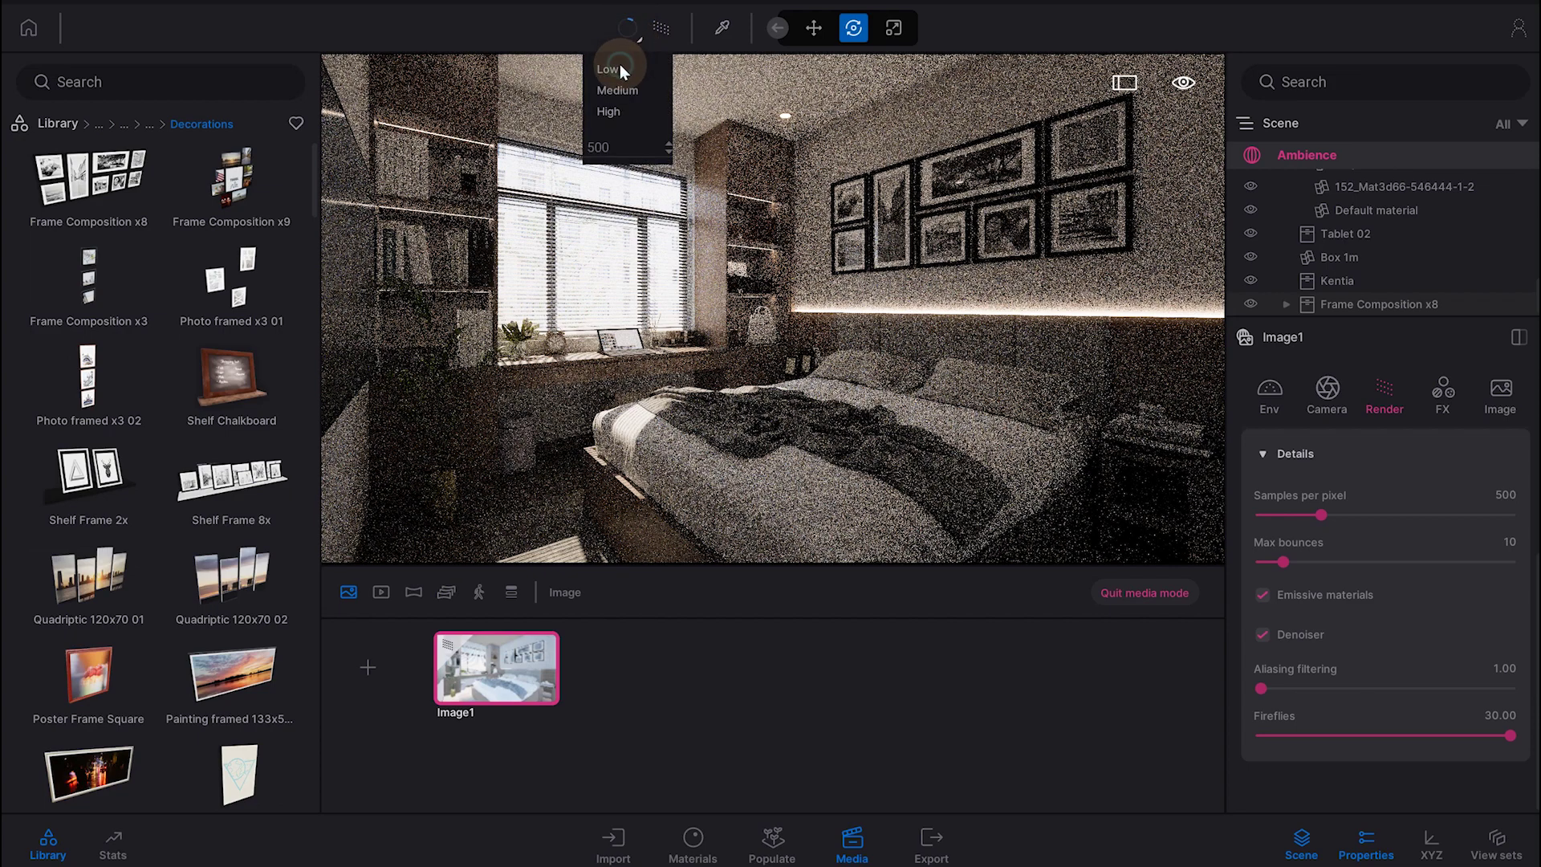
pyautogui.click(620, 69)
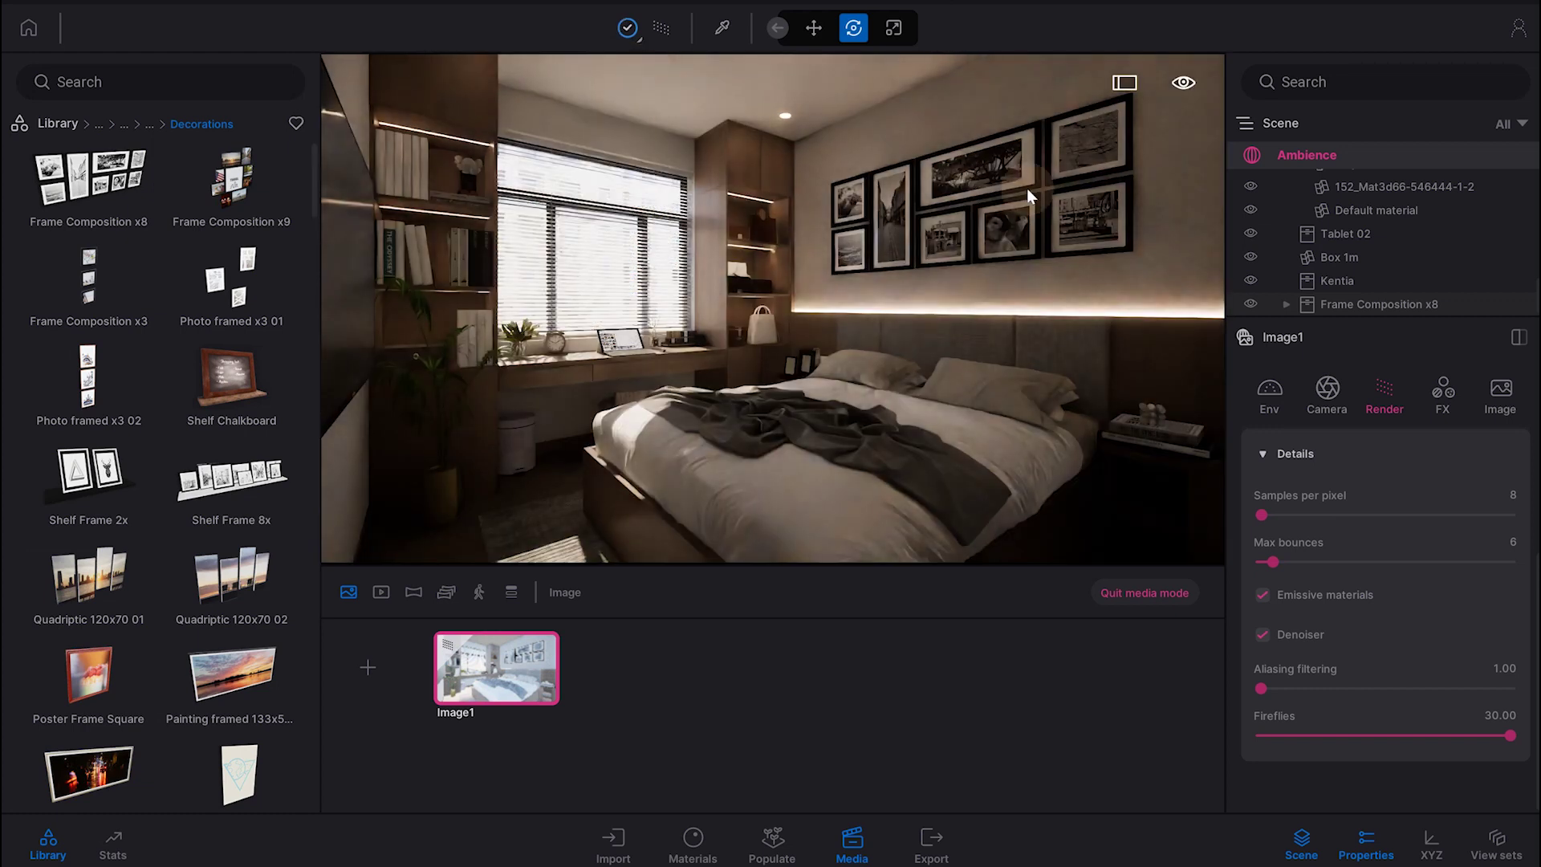
pyautogui.click(1339, 401)
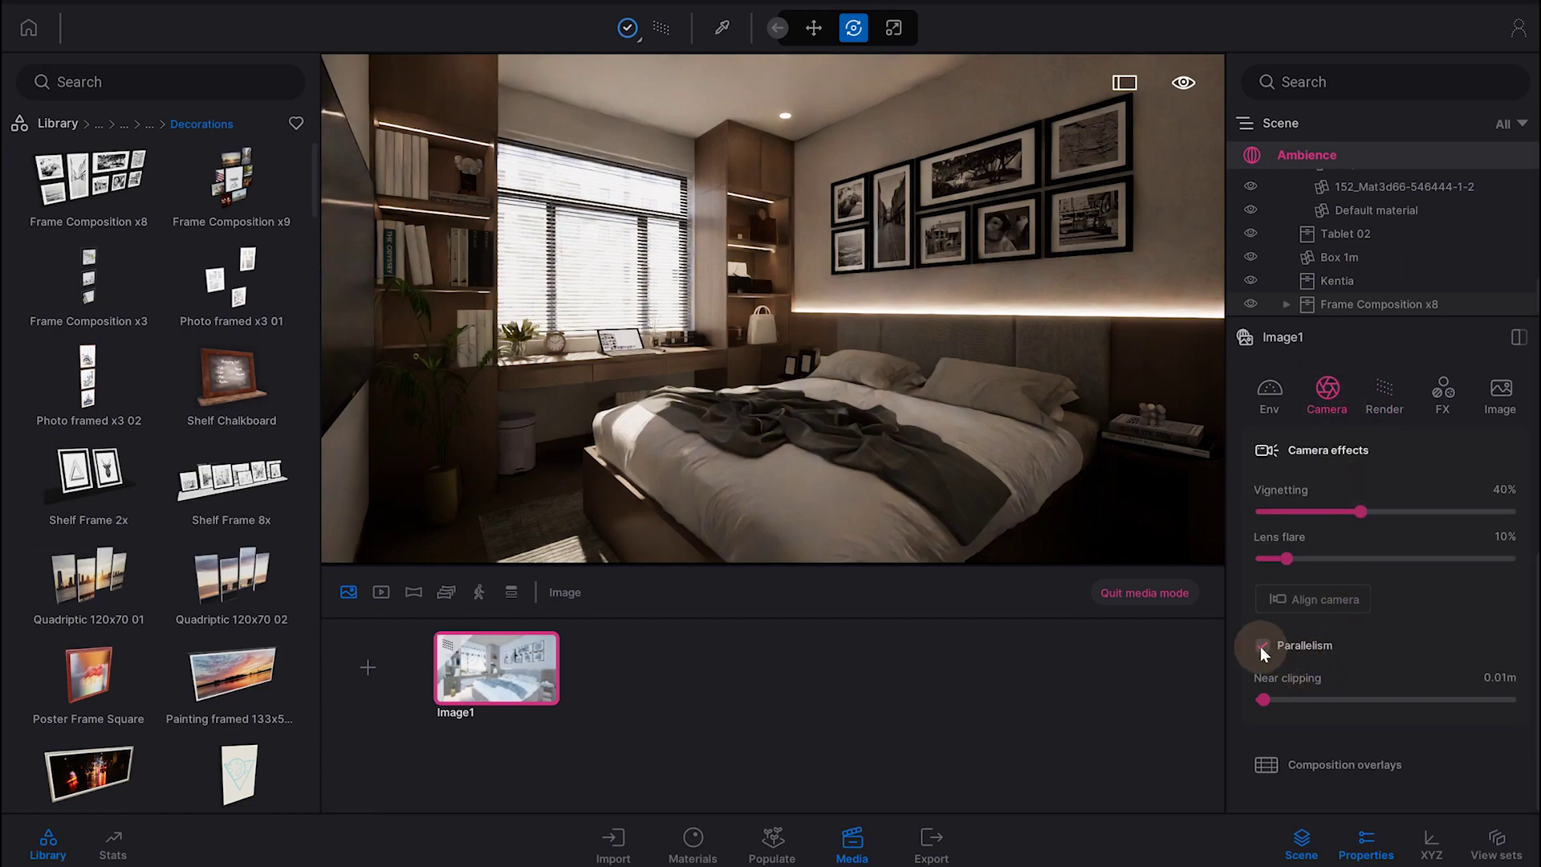
# Toggle vertical parallelism off and on, return to real-time preview, and nudge the bedroom camera slightly.
pyautogui.click(1261, 647)
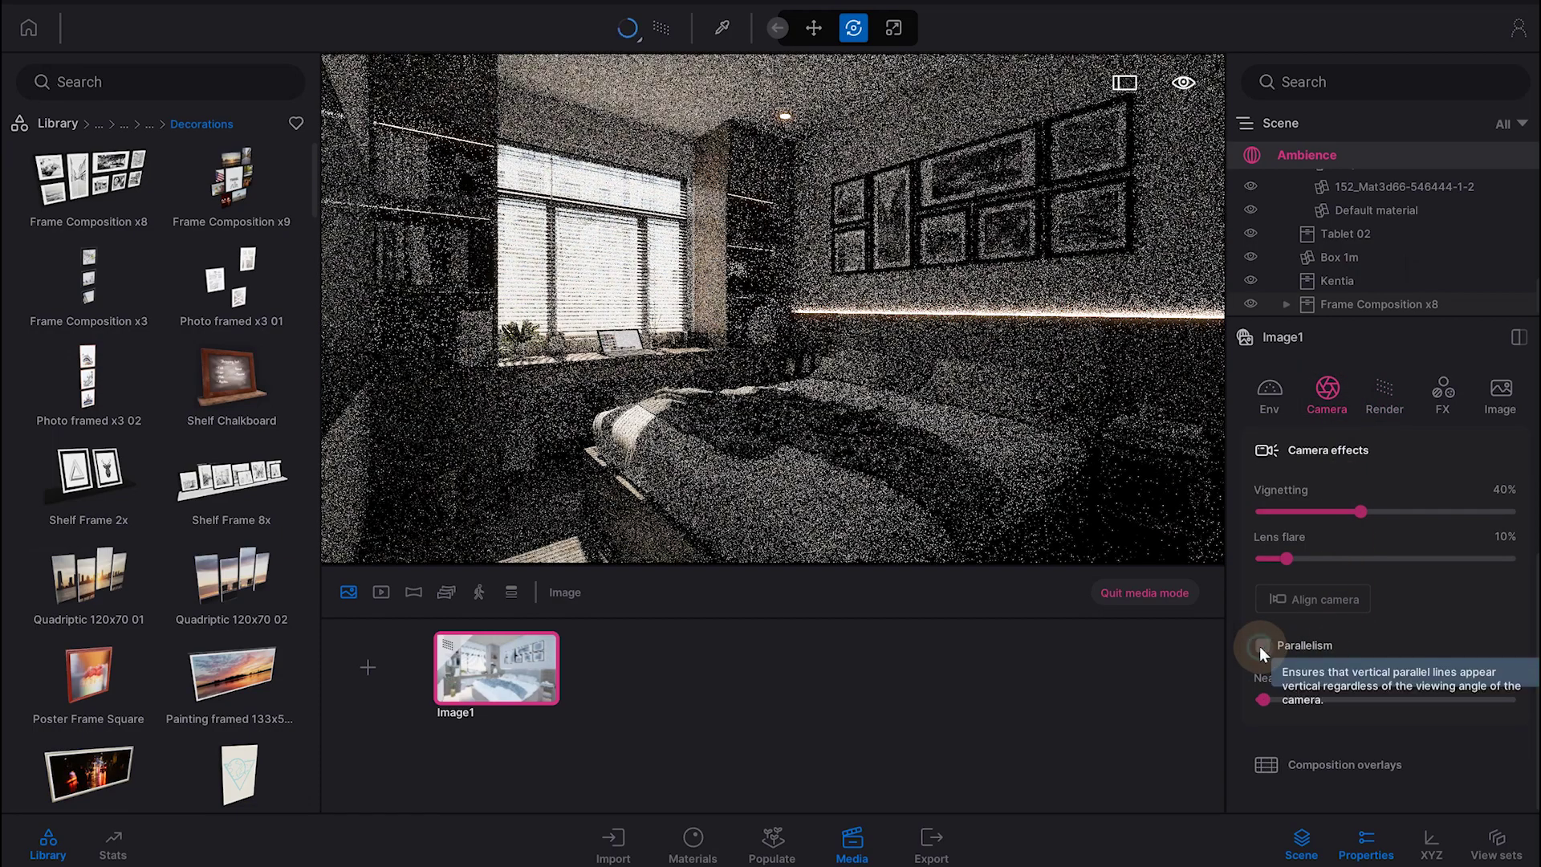
pyautogui.click(1259, 647)
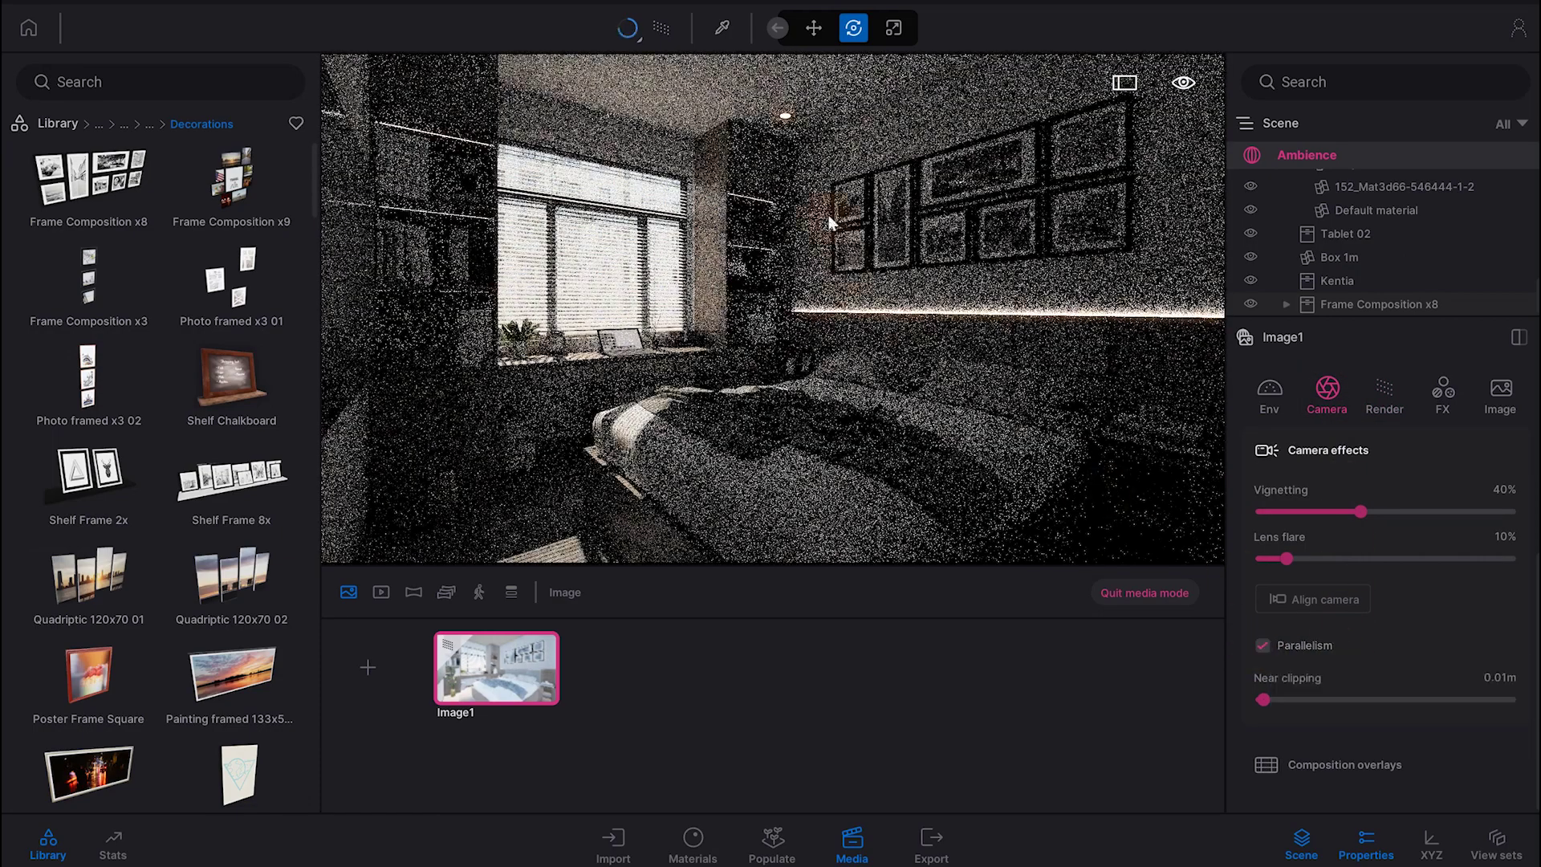
pyautogui.click(663, 27)
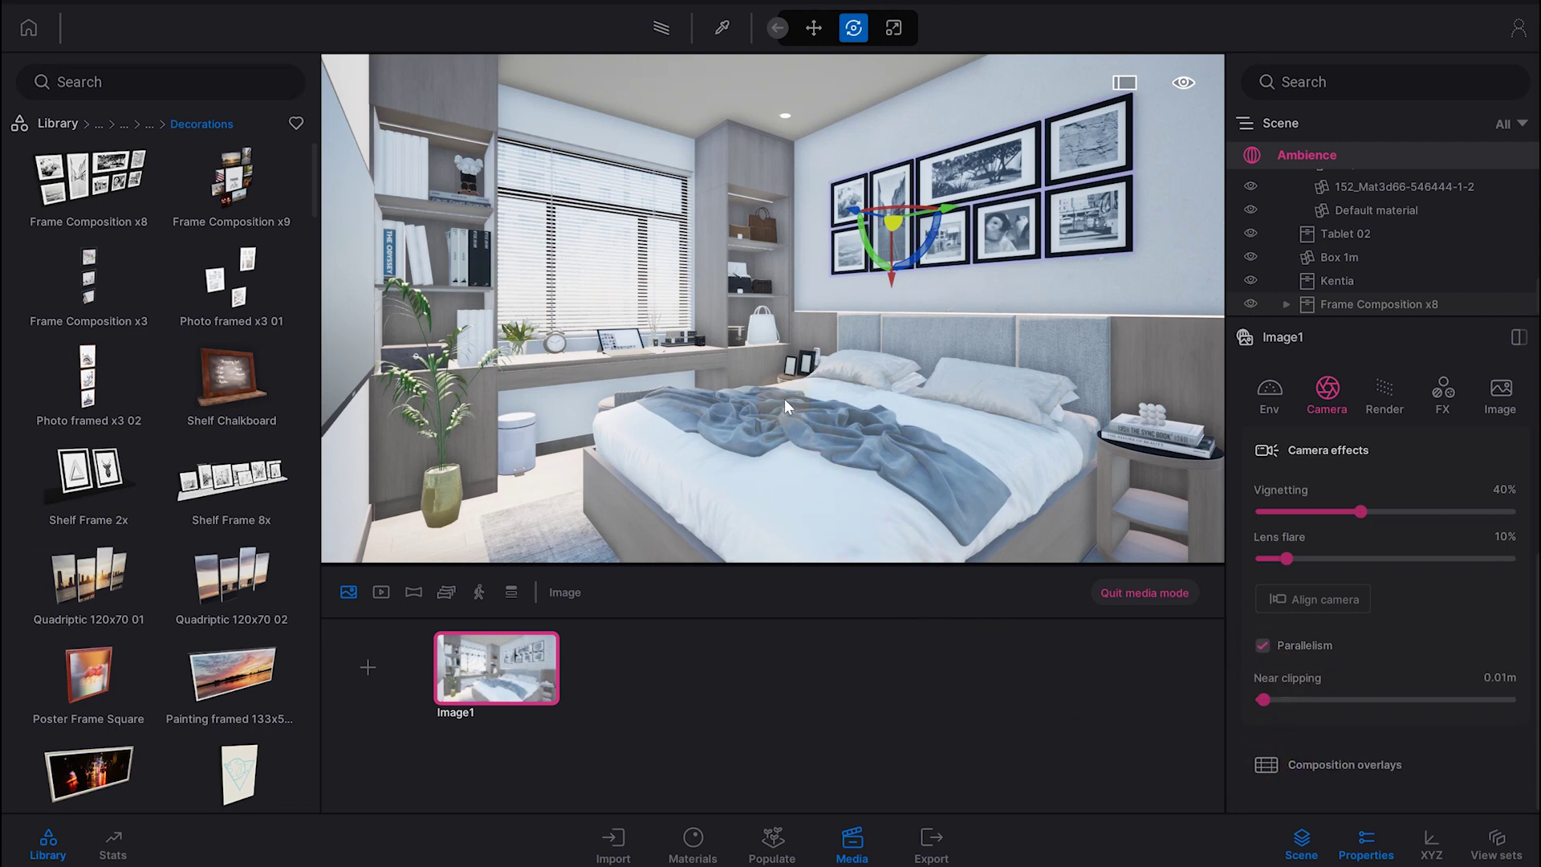
pyautogui.moveTo(805, 400); pyautogui.dragTo(798, 401, button='right')
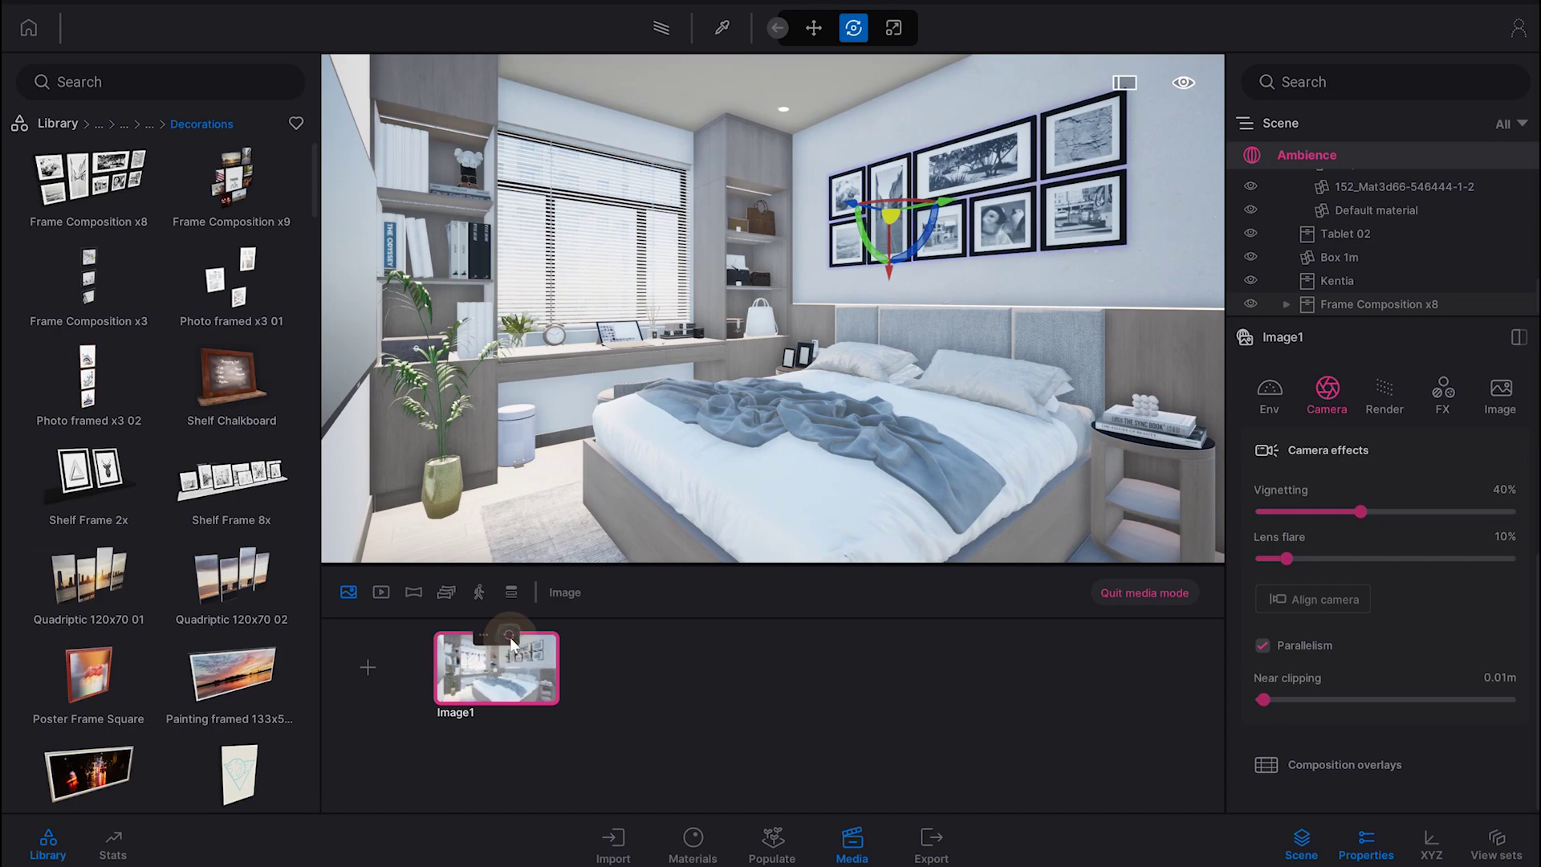
# Re-enable path tracing and set Samples per pixel to 500.
pyautogui.click(665, 31)
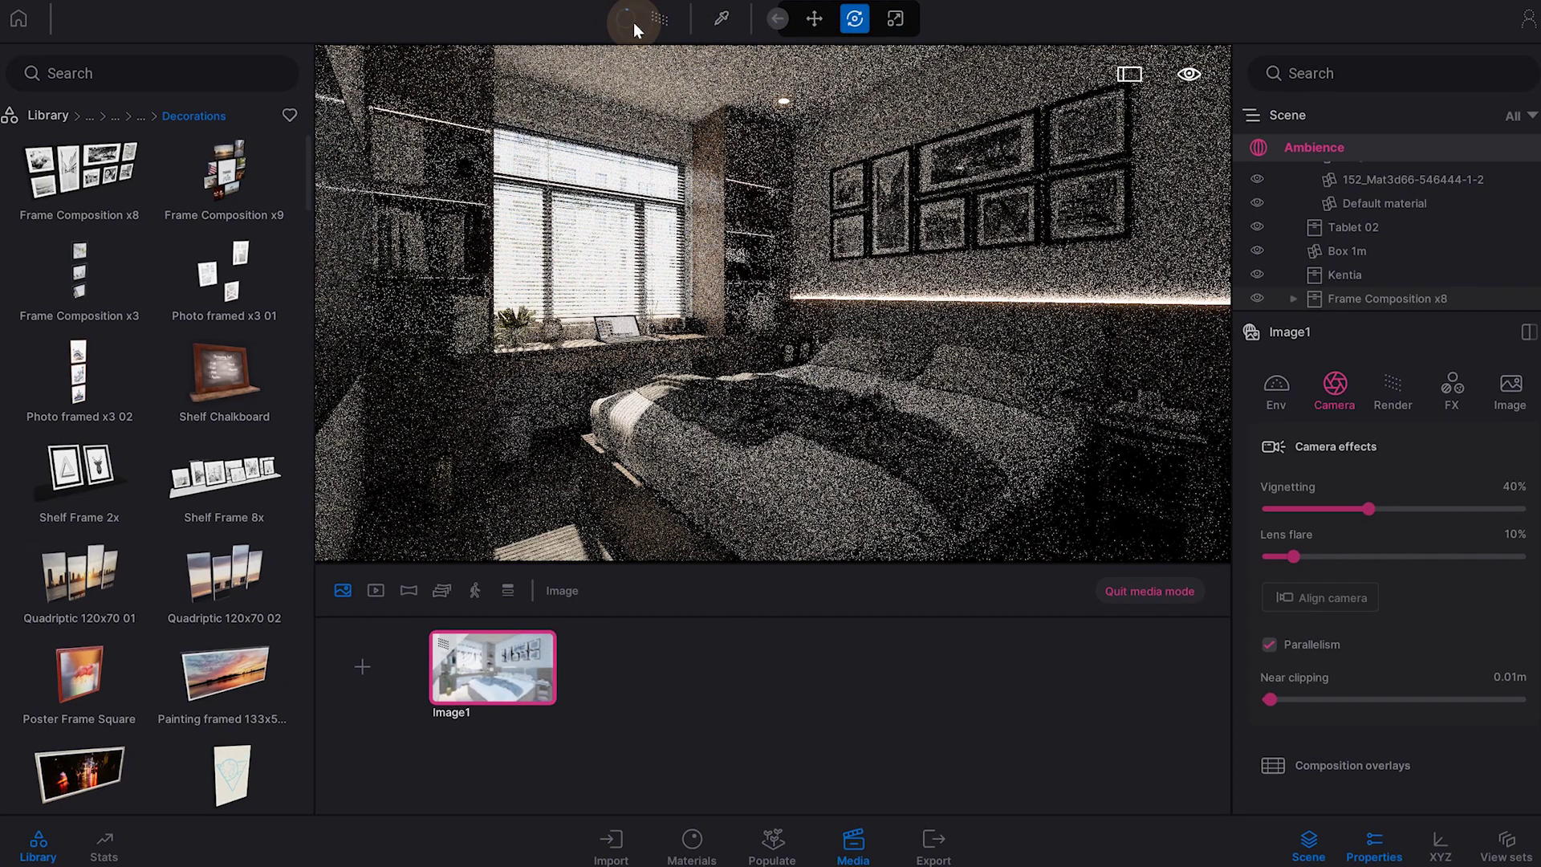
pyautogui.click(633, 22)
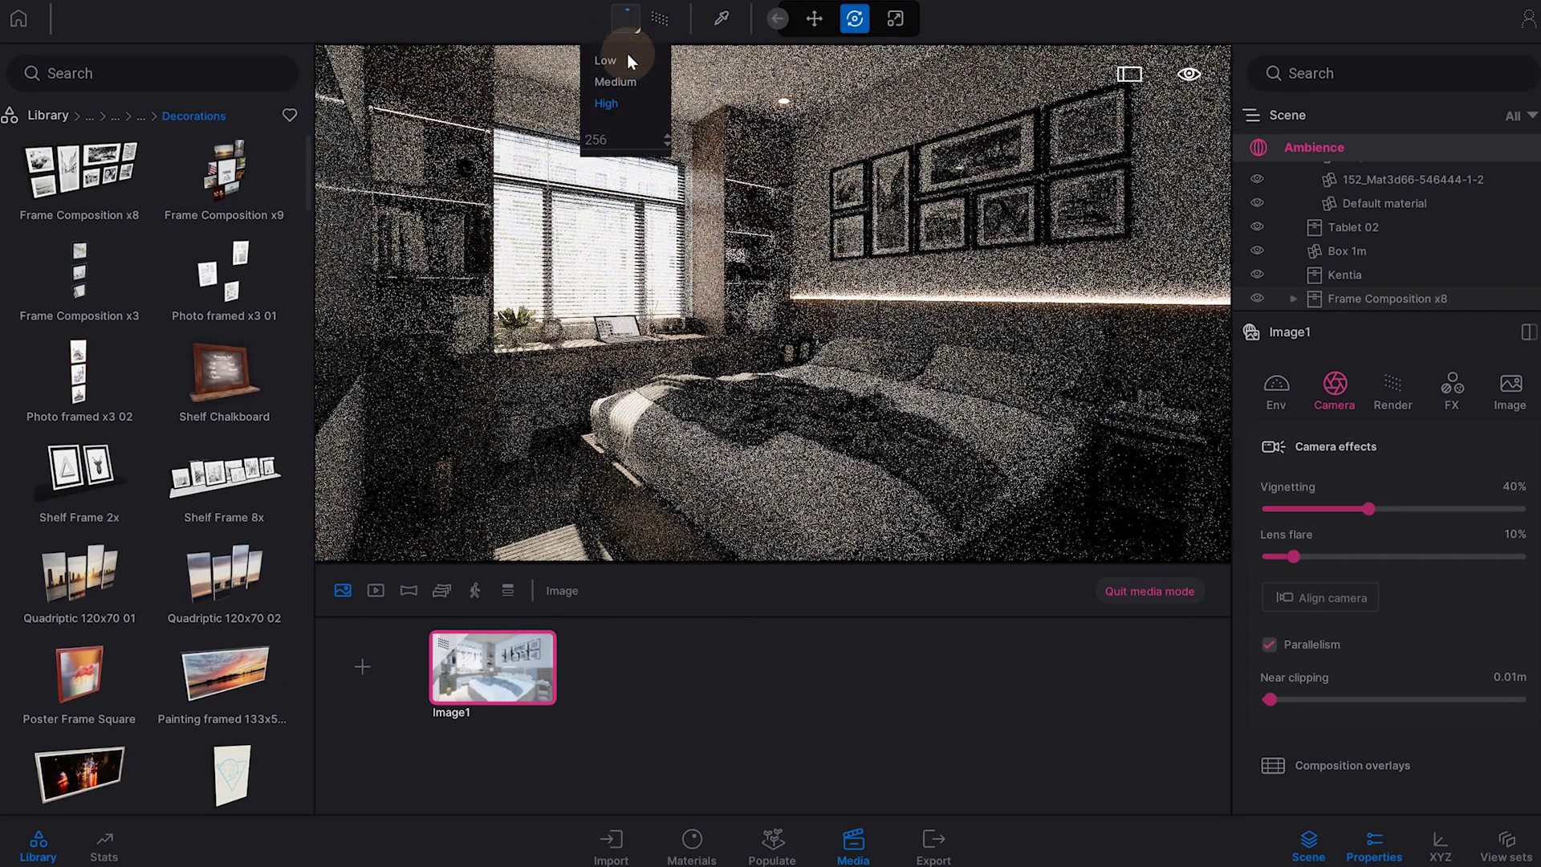
pyautogui.click(1392, 395)
pyautogui.click(1520, 491)
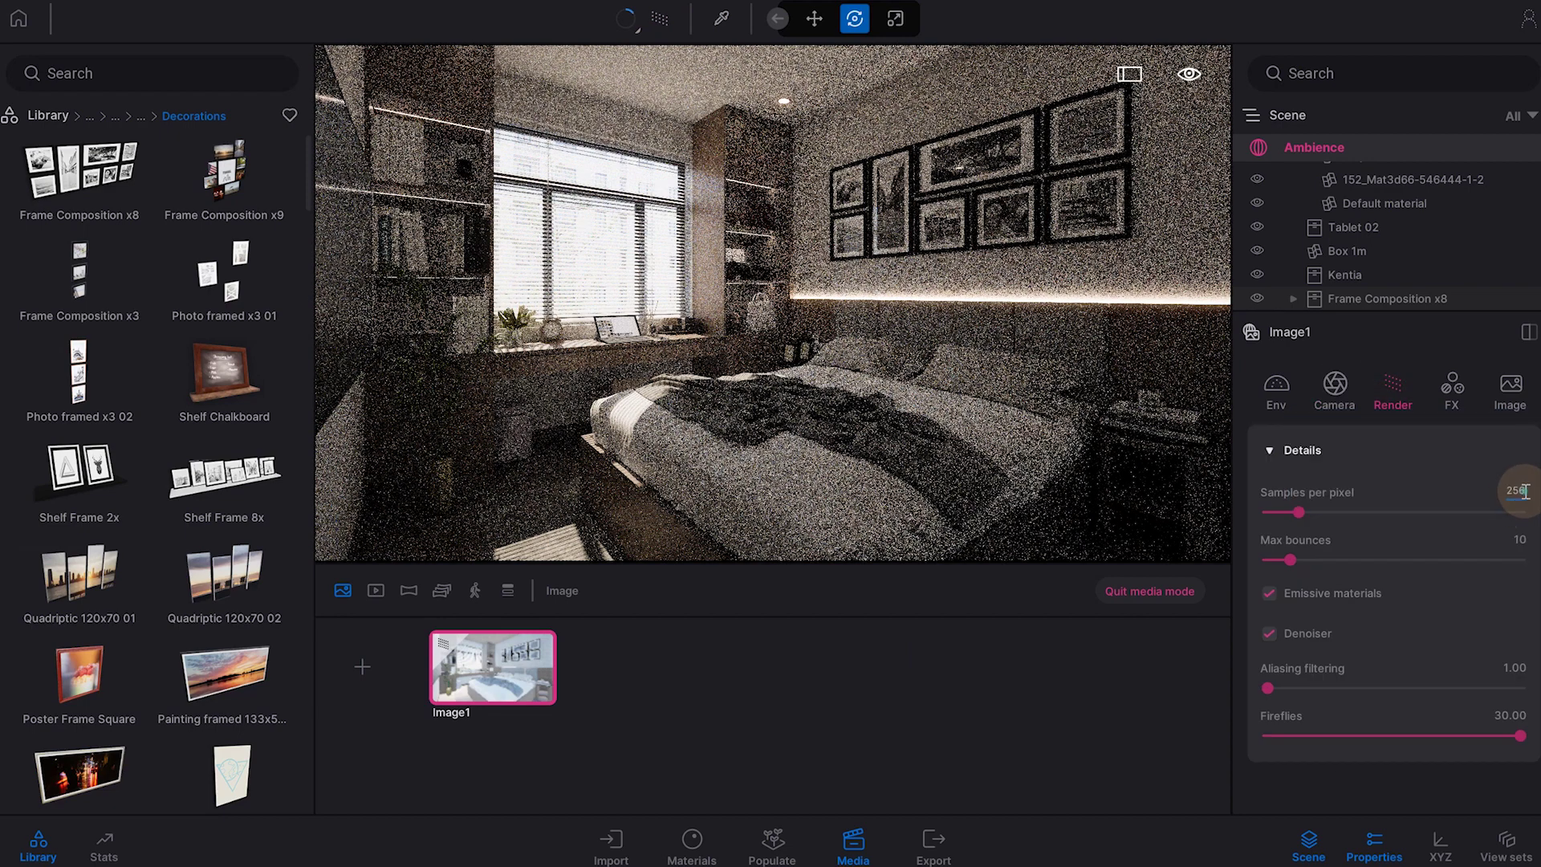
pyautogui.doubleClick(1522, 491)
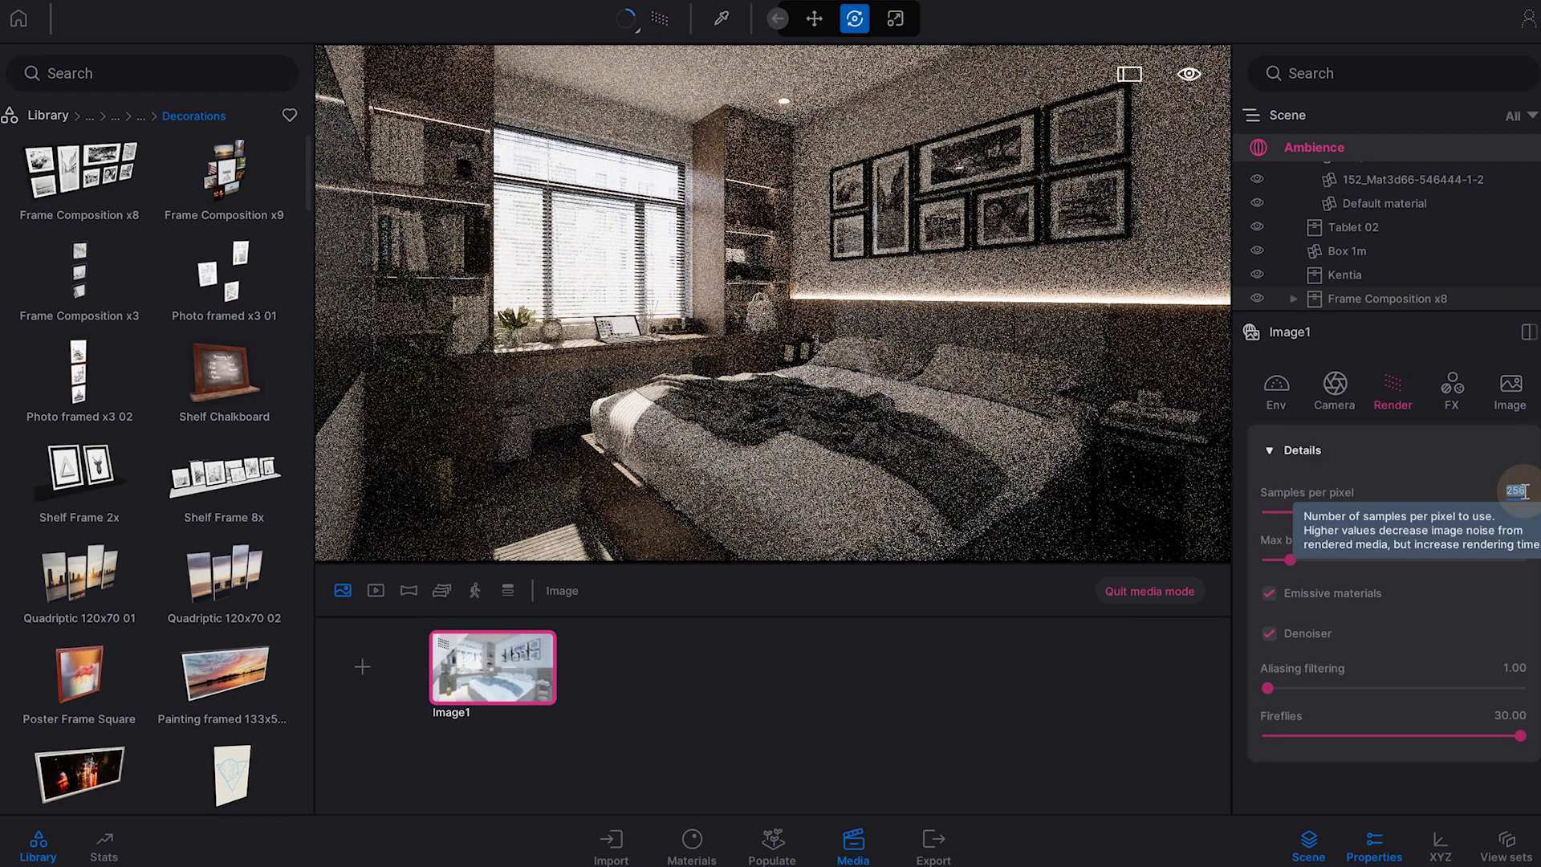
pyautogui.write('500')
pyautogui.press('Return')
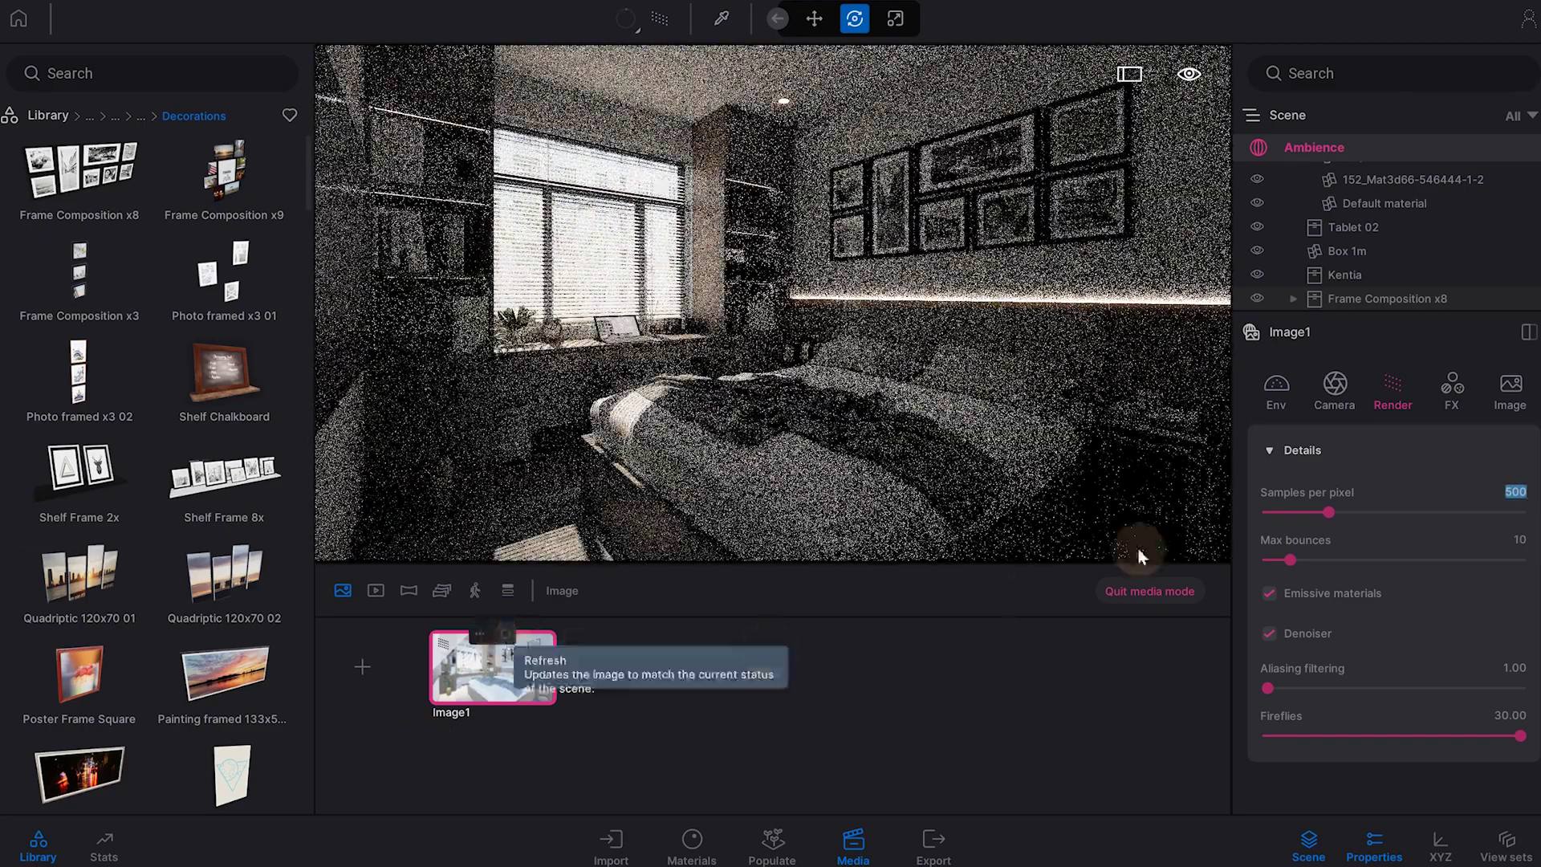
# Set the sun's North offset to 258° in the environment settings.
pyautogui.click(1272, 382)
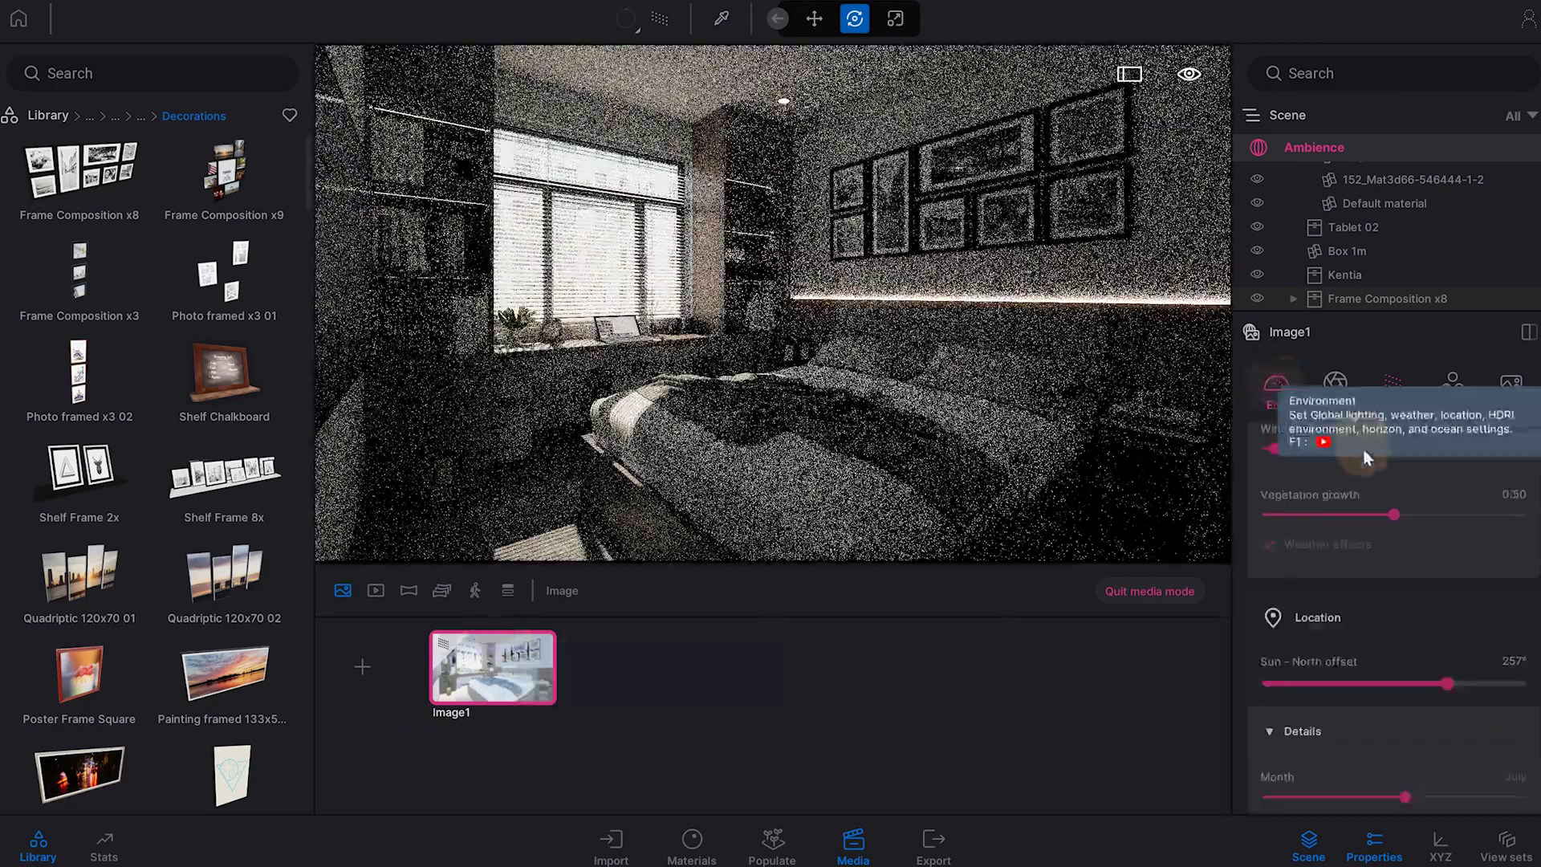
pyautogui.click(1533, 660)
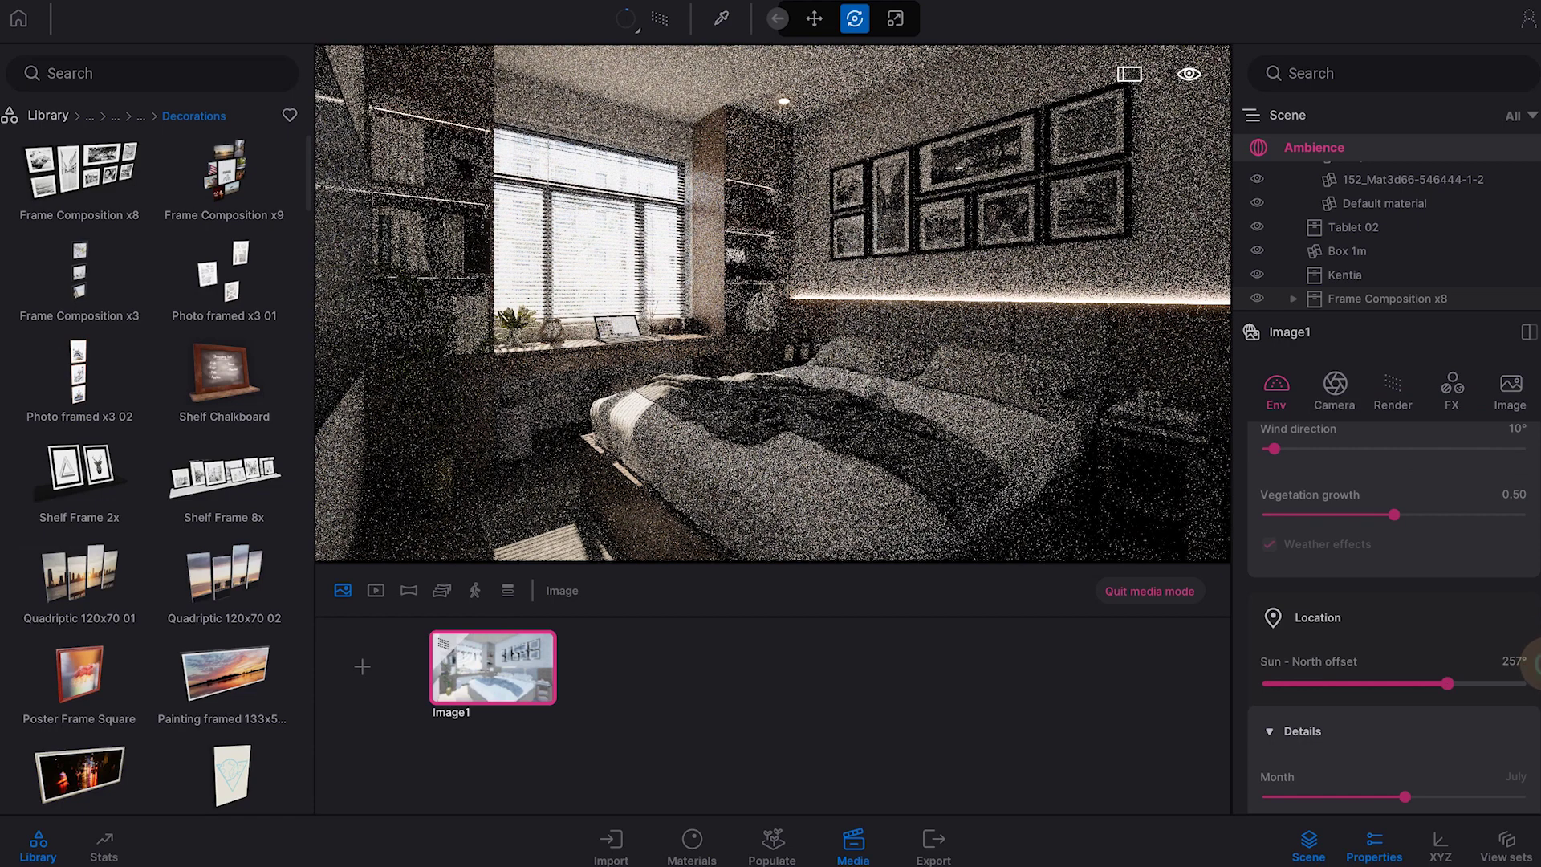
pyautogui.moveTo(1534, 660); pyautogui.dragTo(1533, 534)
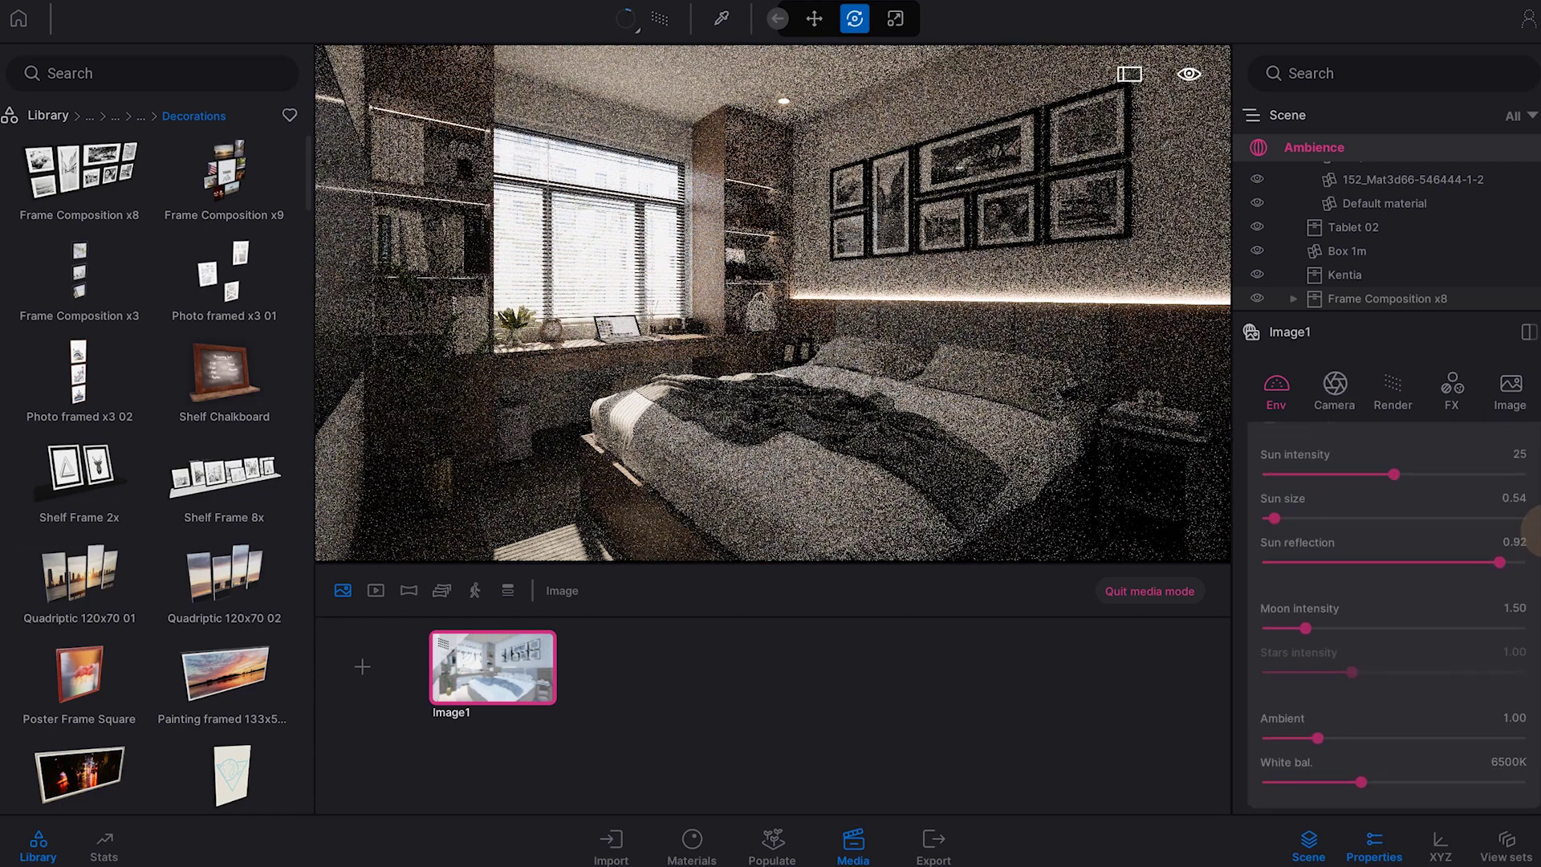
pyautogui.scroll(5, 1394, 562)
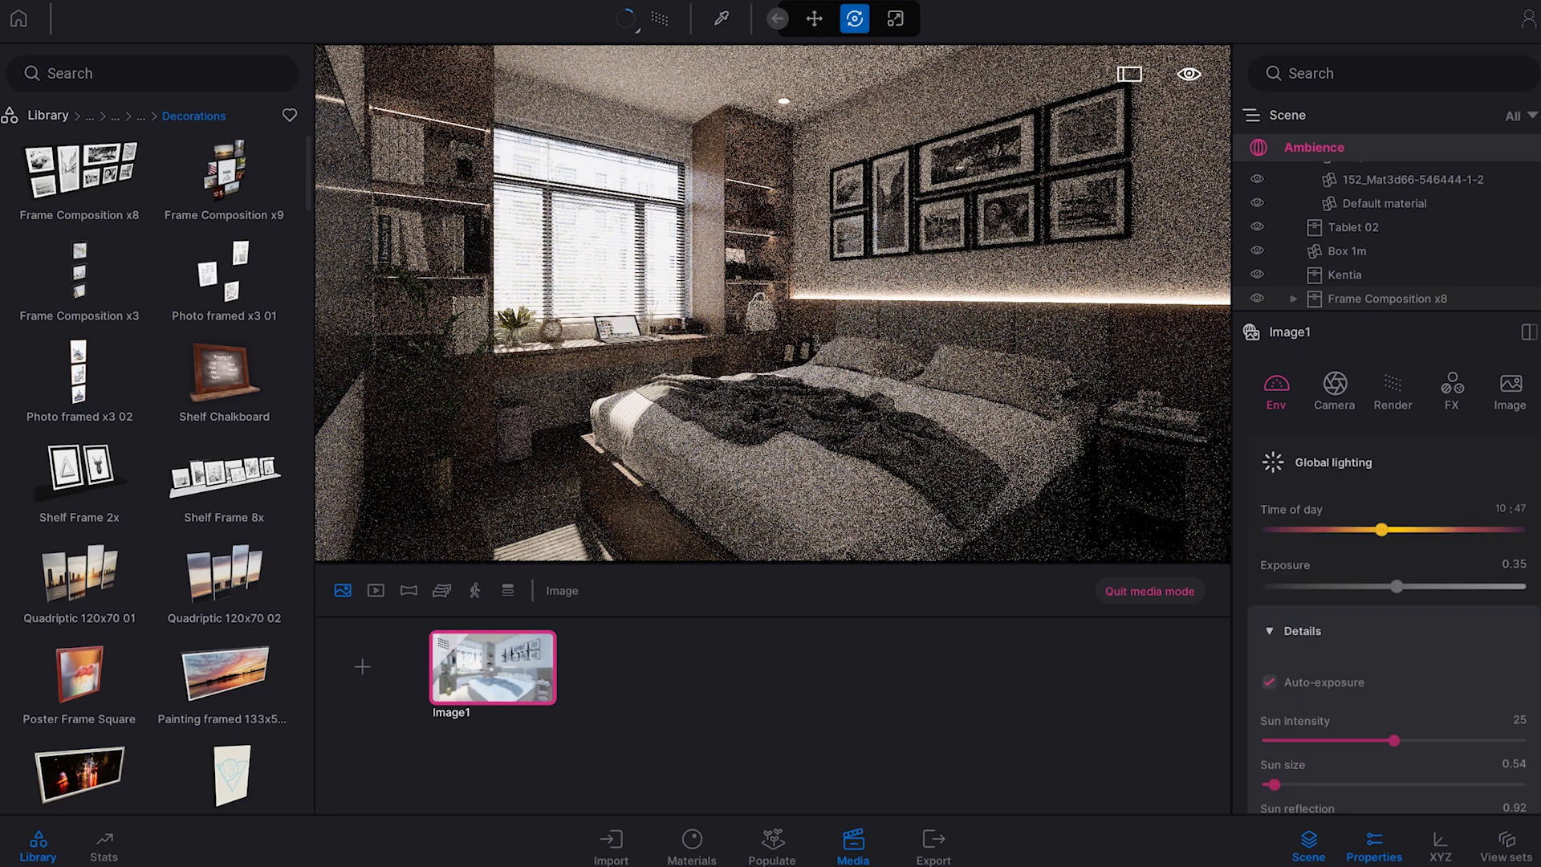
pyautogui.scroll(-3, 1394, 626)
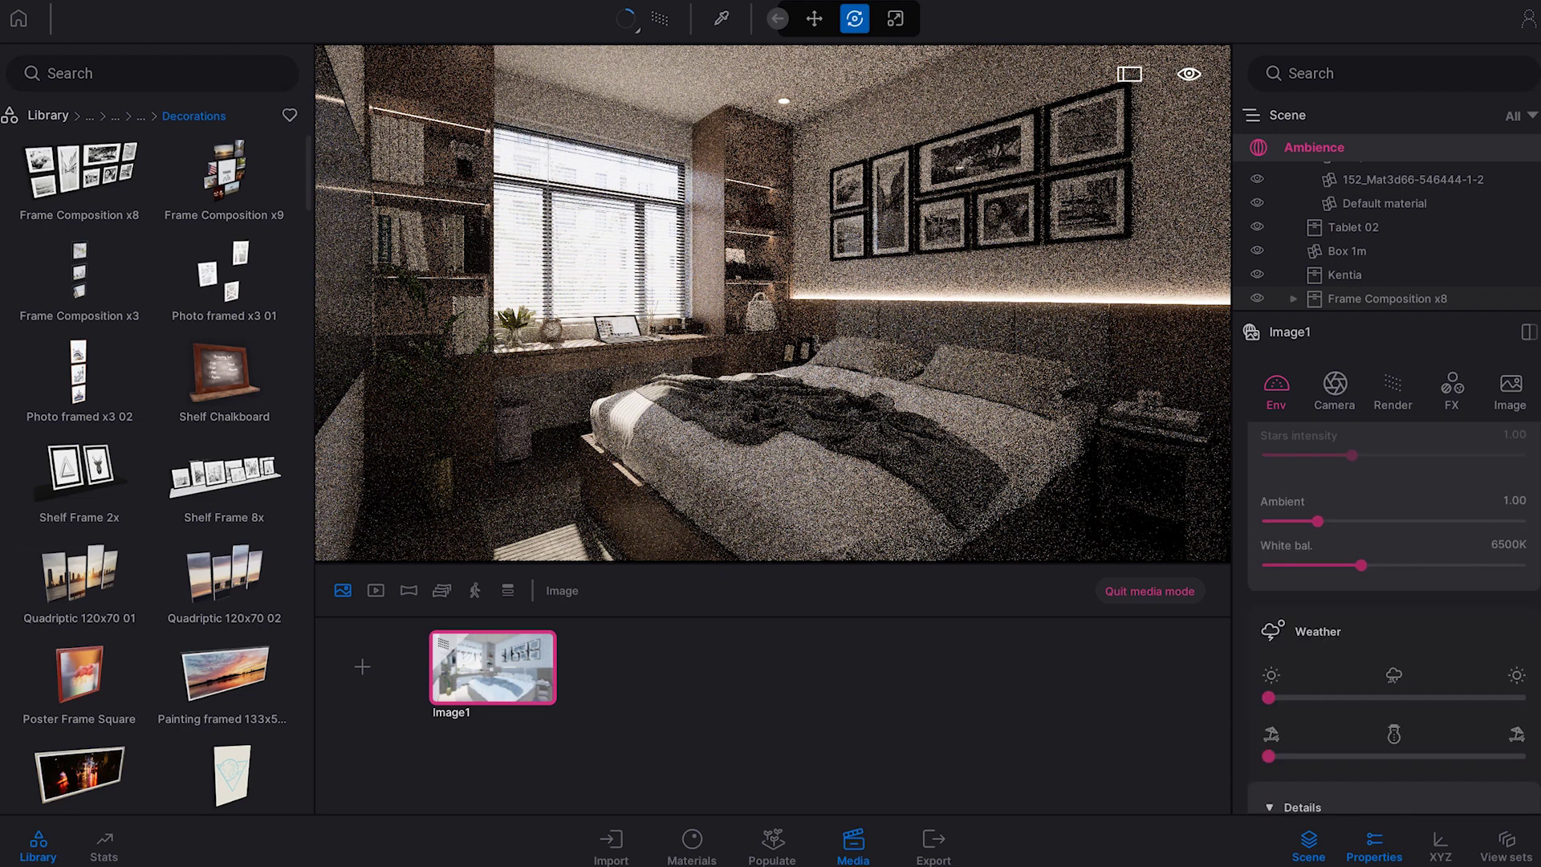
pyautogui.scroll(-3, 1394, 626)
pyautogui.scroll(-3, 1394, 626)
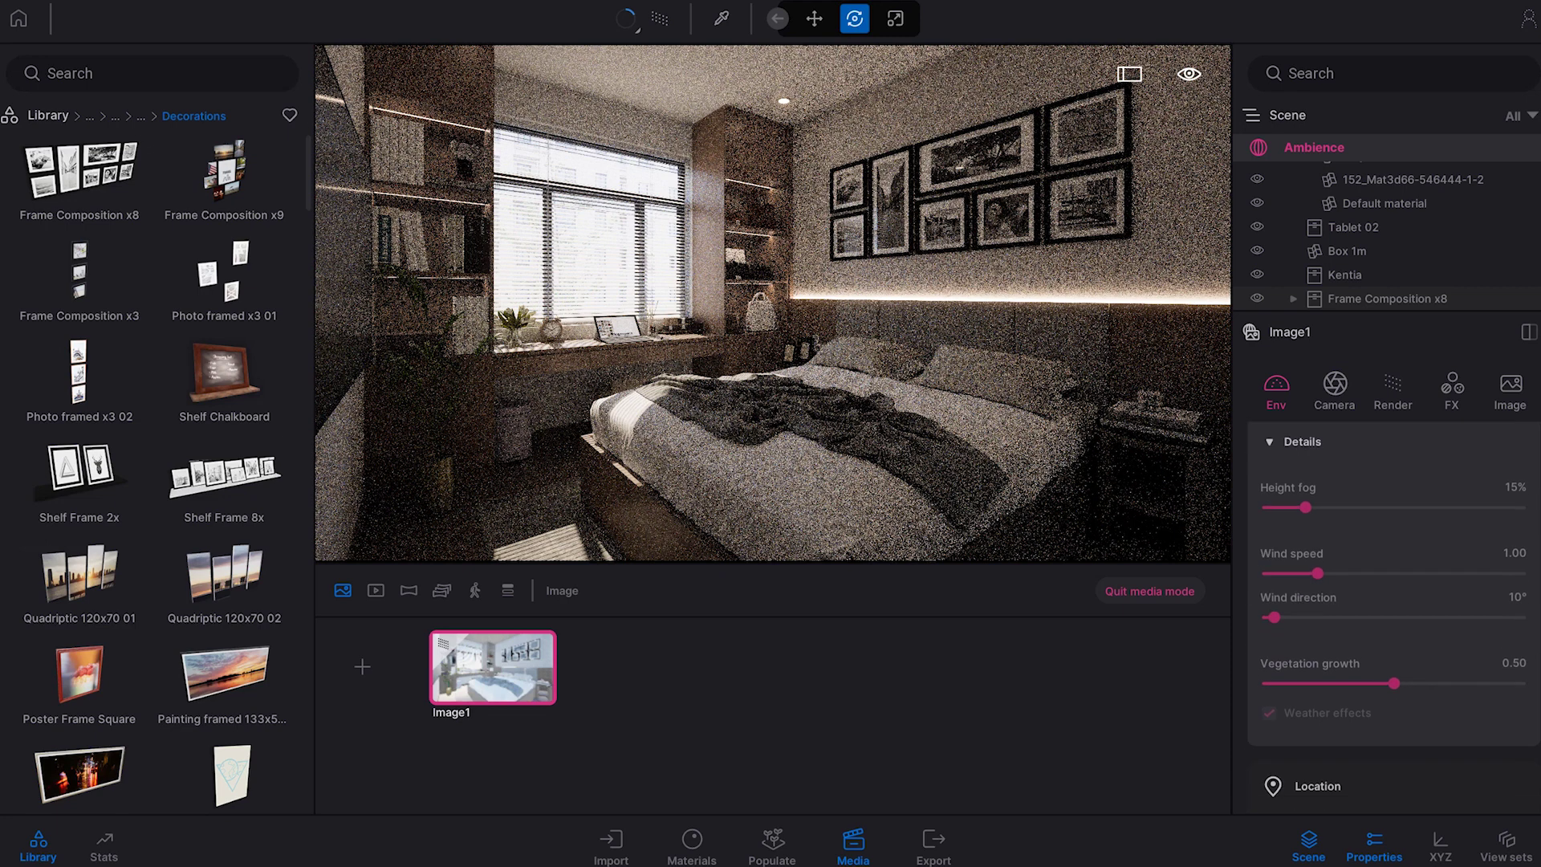
pyautogui.scroll(-1, 1394, 626)
pyautogui.scroll(-1, 1394, 626)
pyautogui.scroll(-2, 1394, 626)
pyautogui.scroll(-2, 1395, 626)
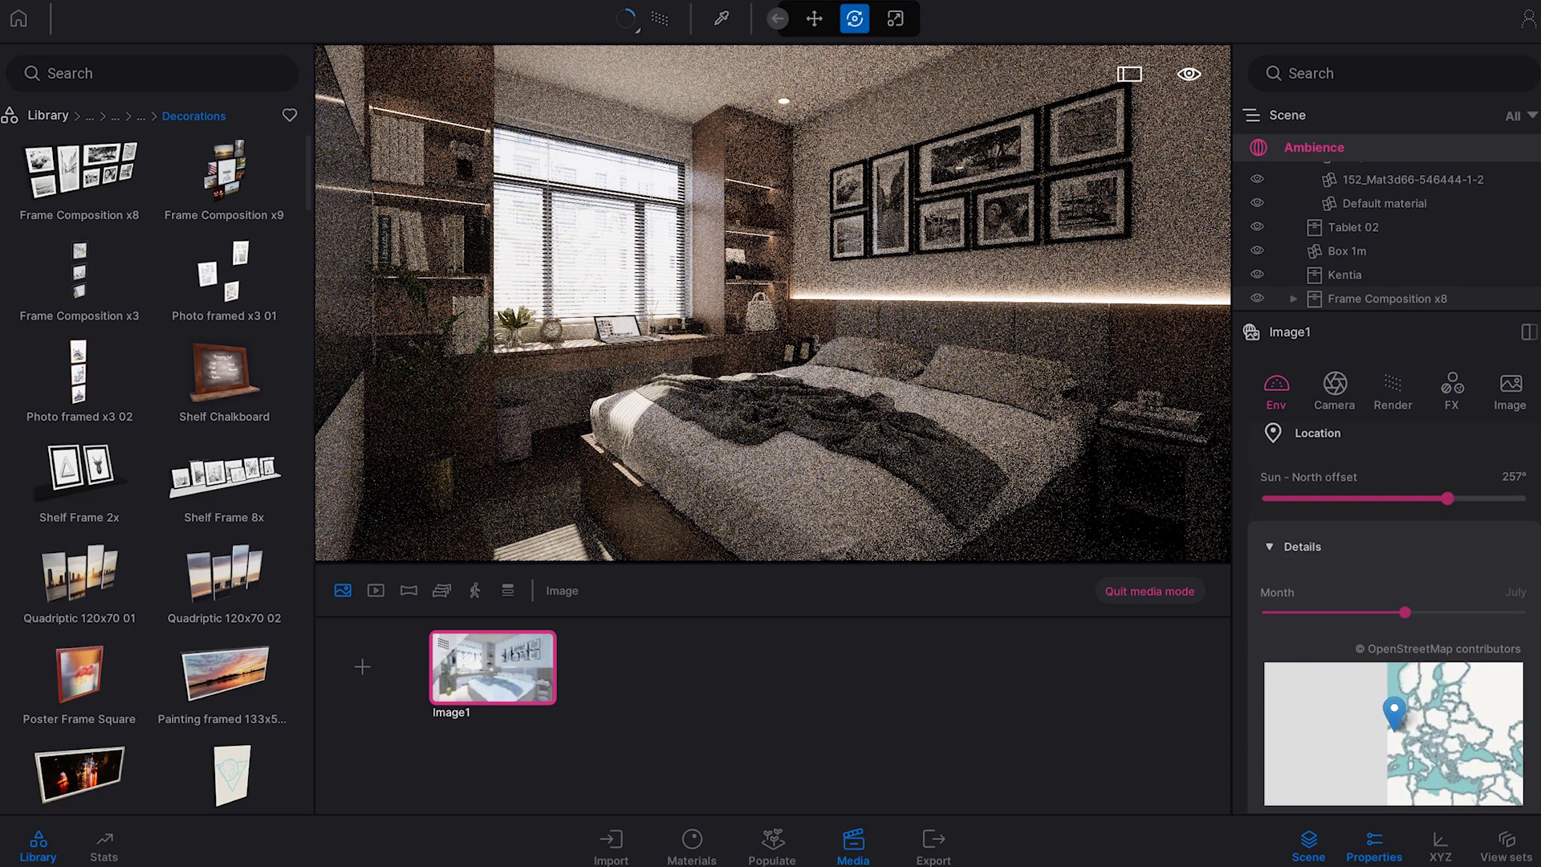
pyautogui.click(1516, 473)
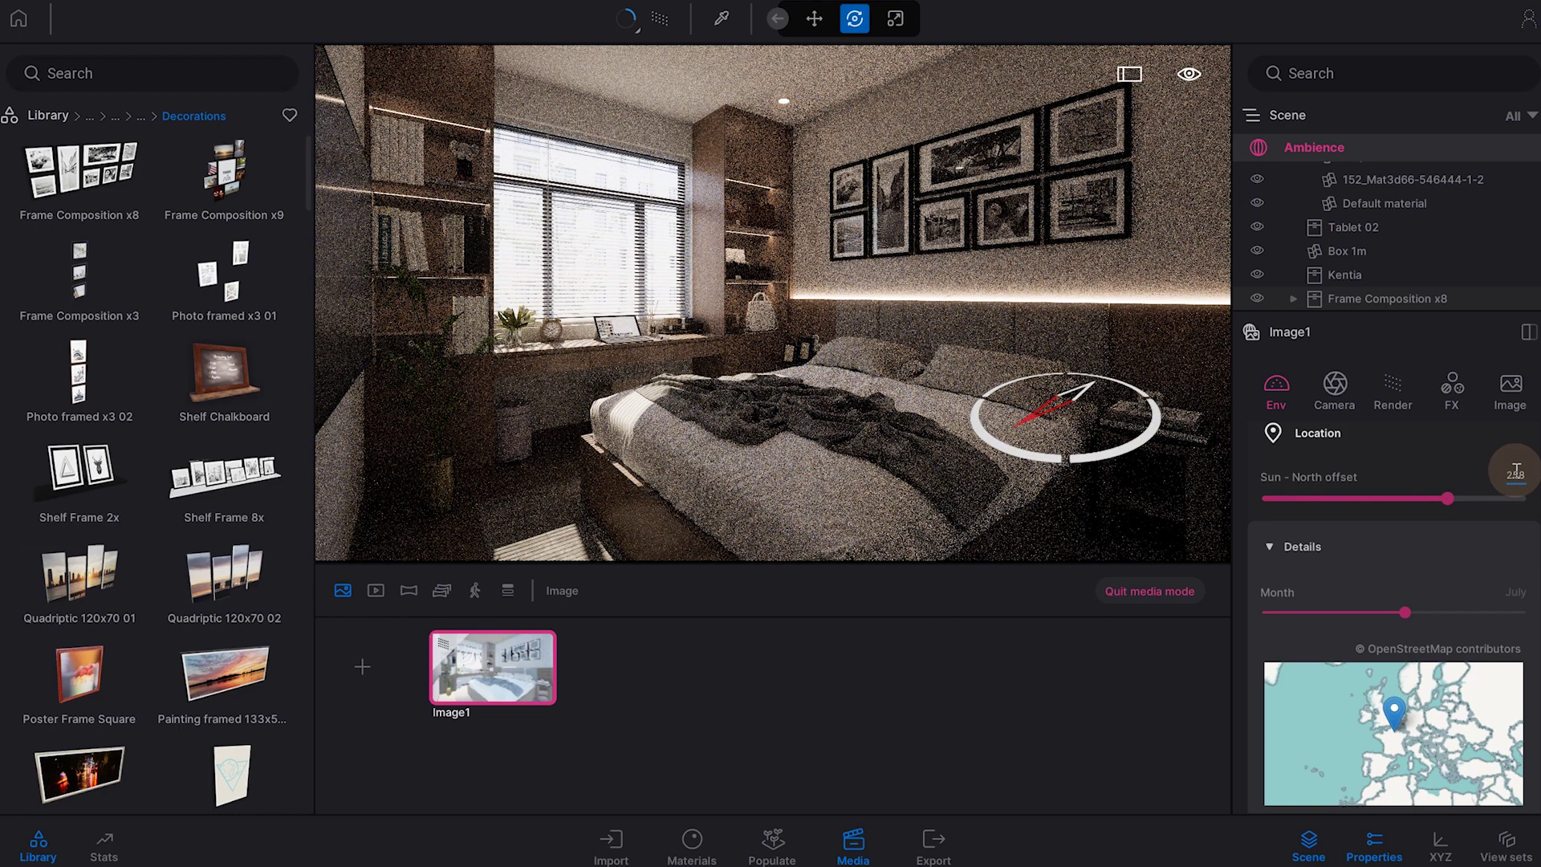
pyautogui.press('Return')
pyautogui.click(1386, 396)
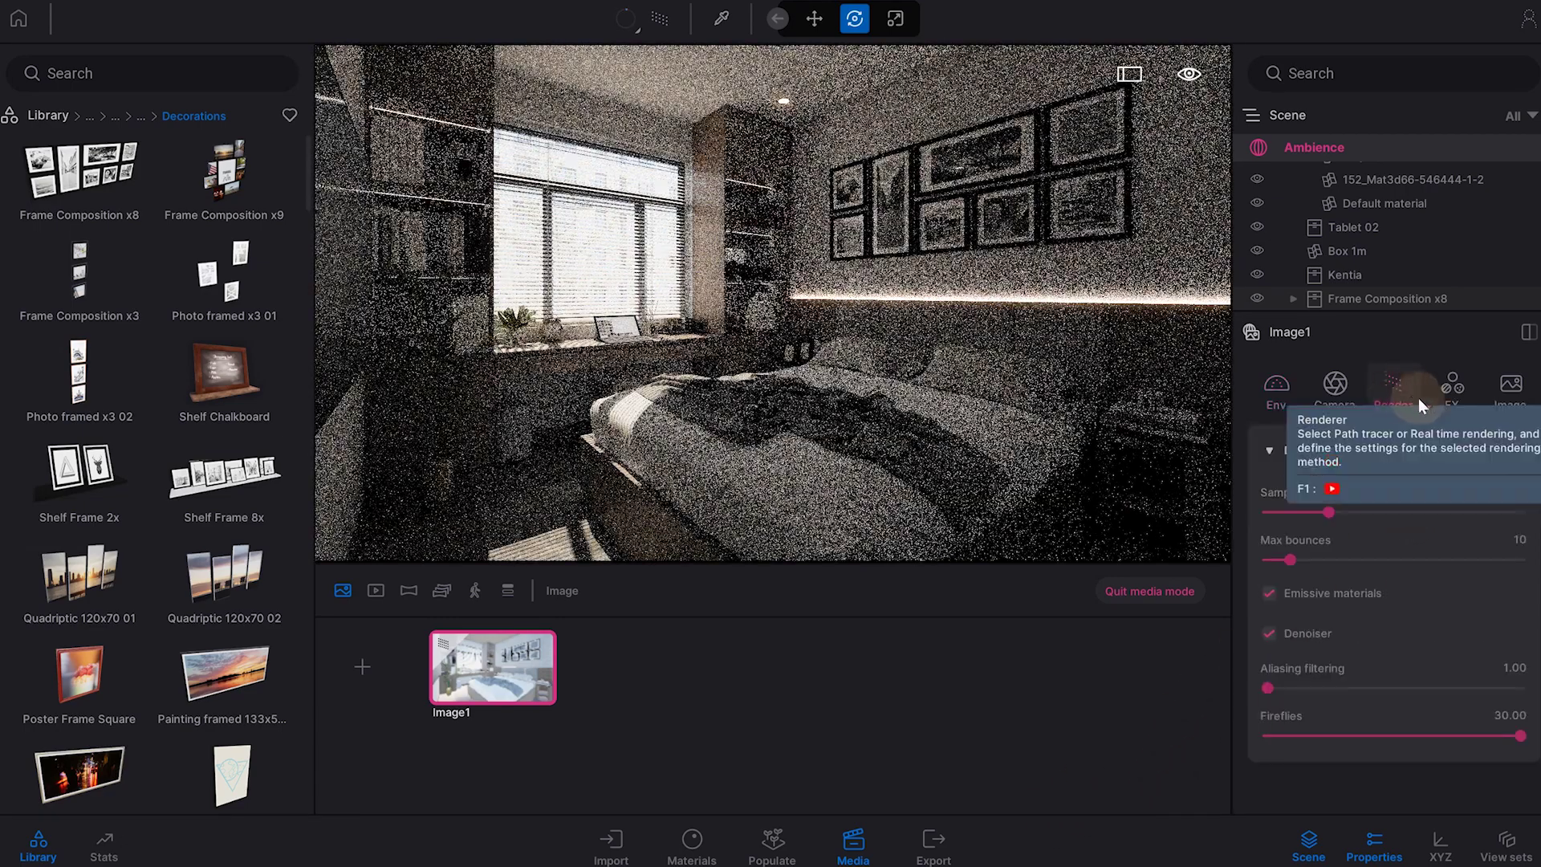
# Review FX and image size settings, add Image2 to the media, and open the export image selection.
pyautogui.click(1446, 388)
pyautogui.click(1509, 395)
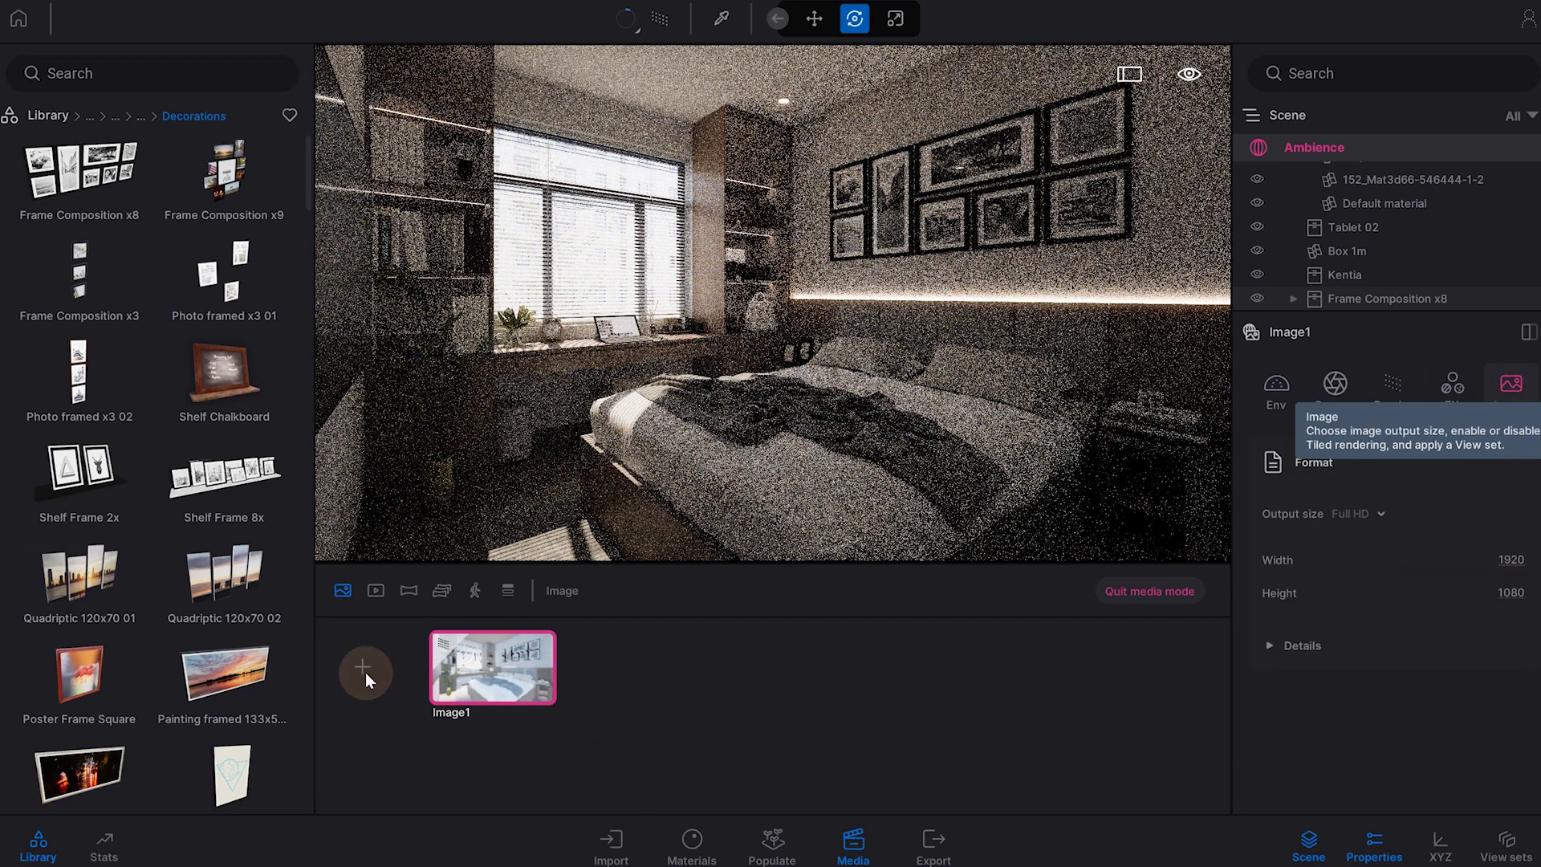
pyautogui.click(364, 672)
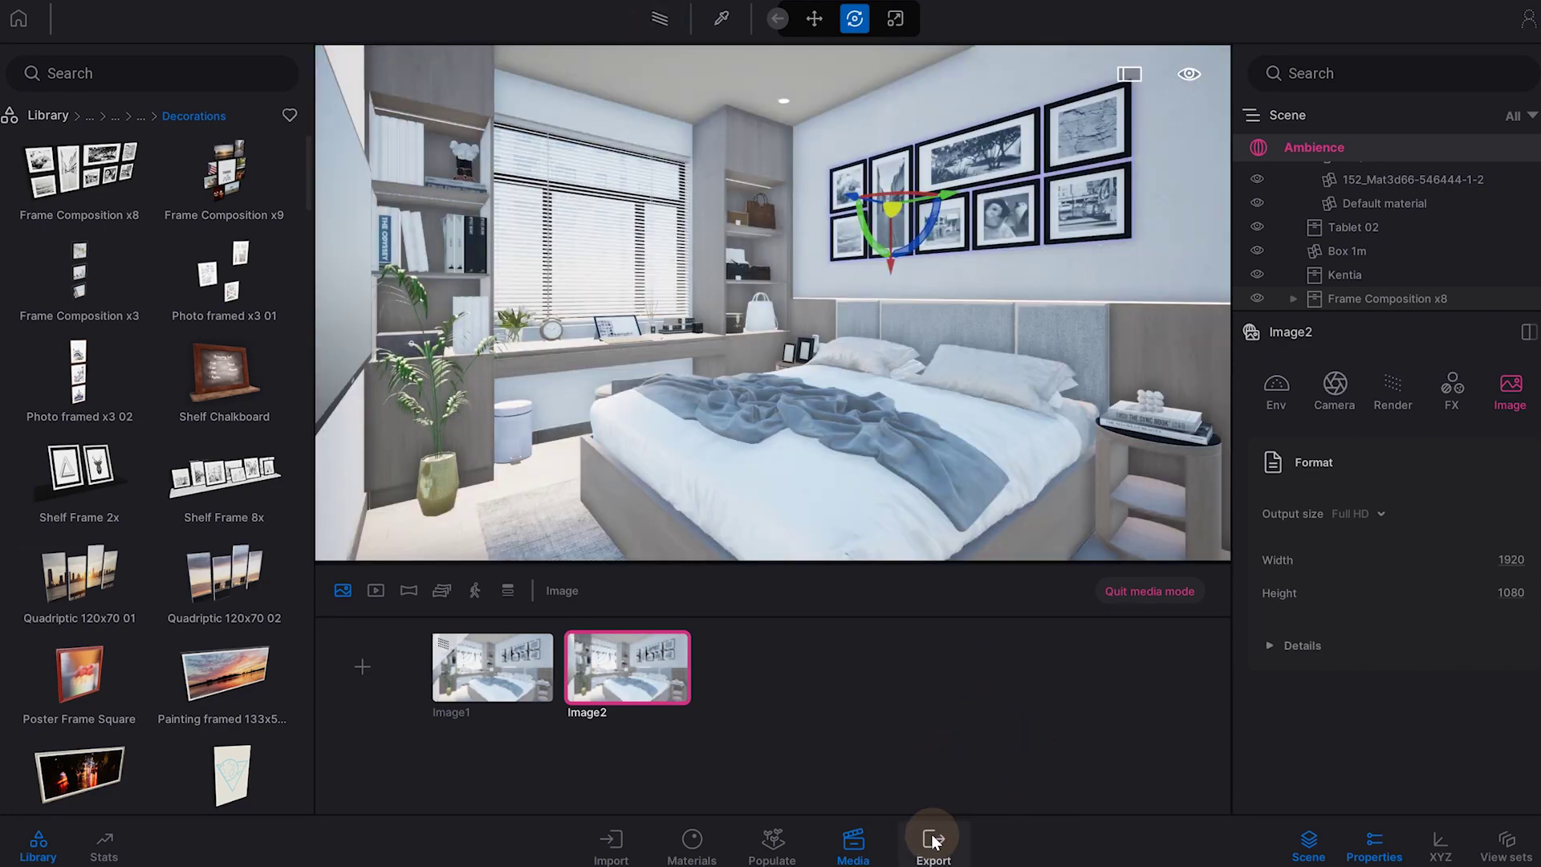
pyautogui.click(931, 839)
pyautogui.click(1504, 441)
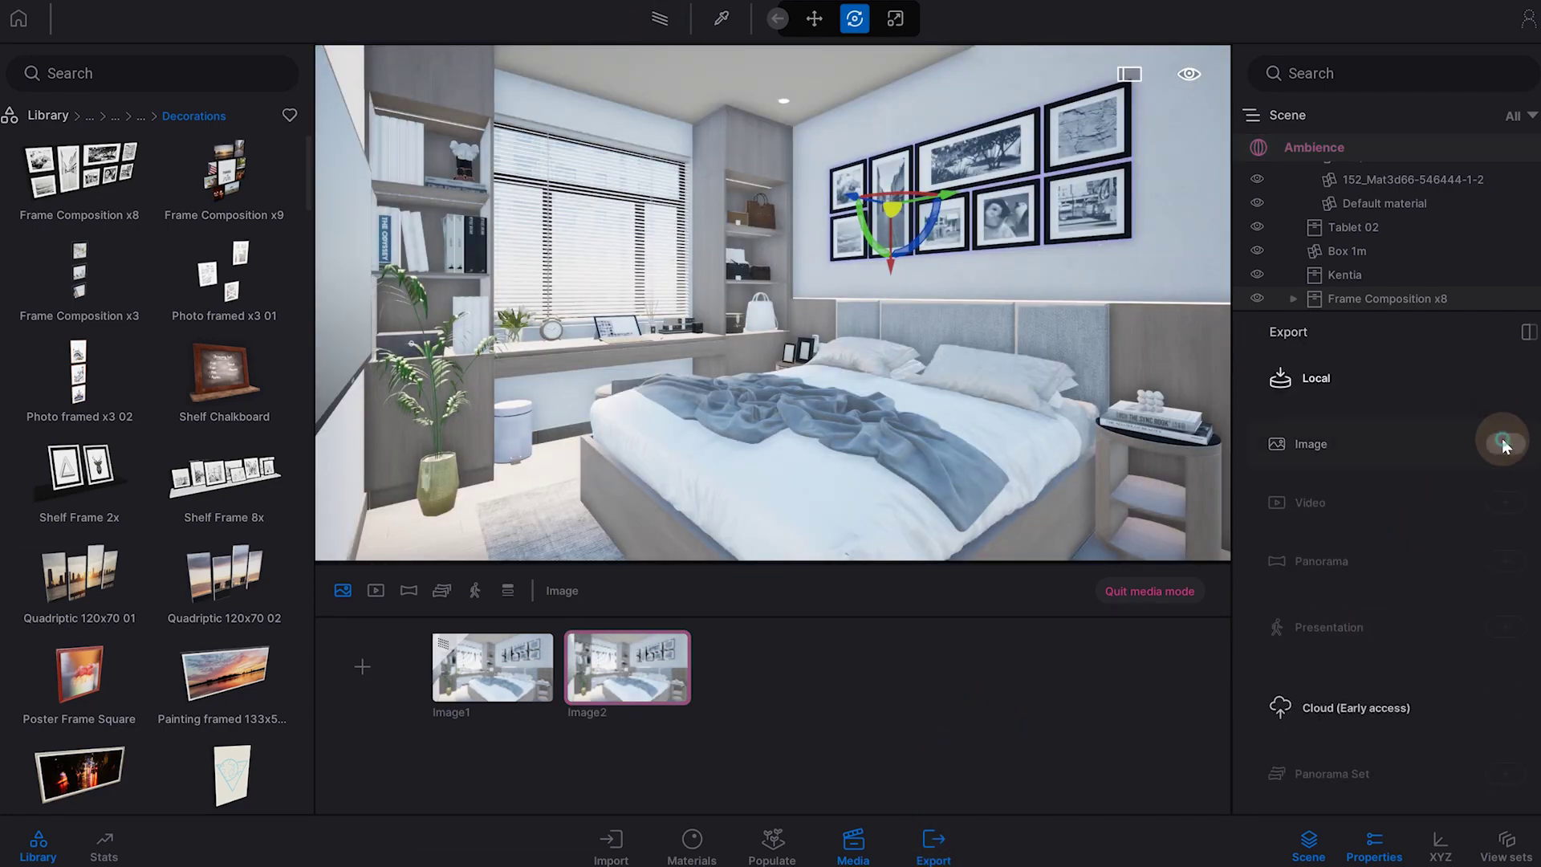
# Select the bedroom image and export it to the Desktop folder.
pyautogui.click(544, 470)
pyautogui.click(1504, 568)
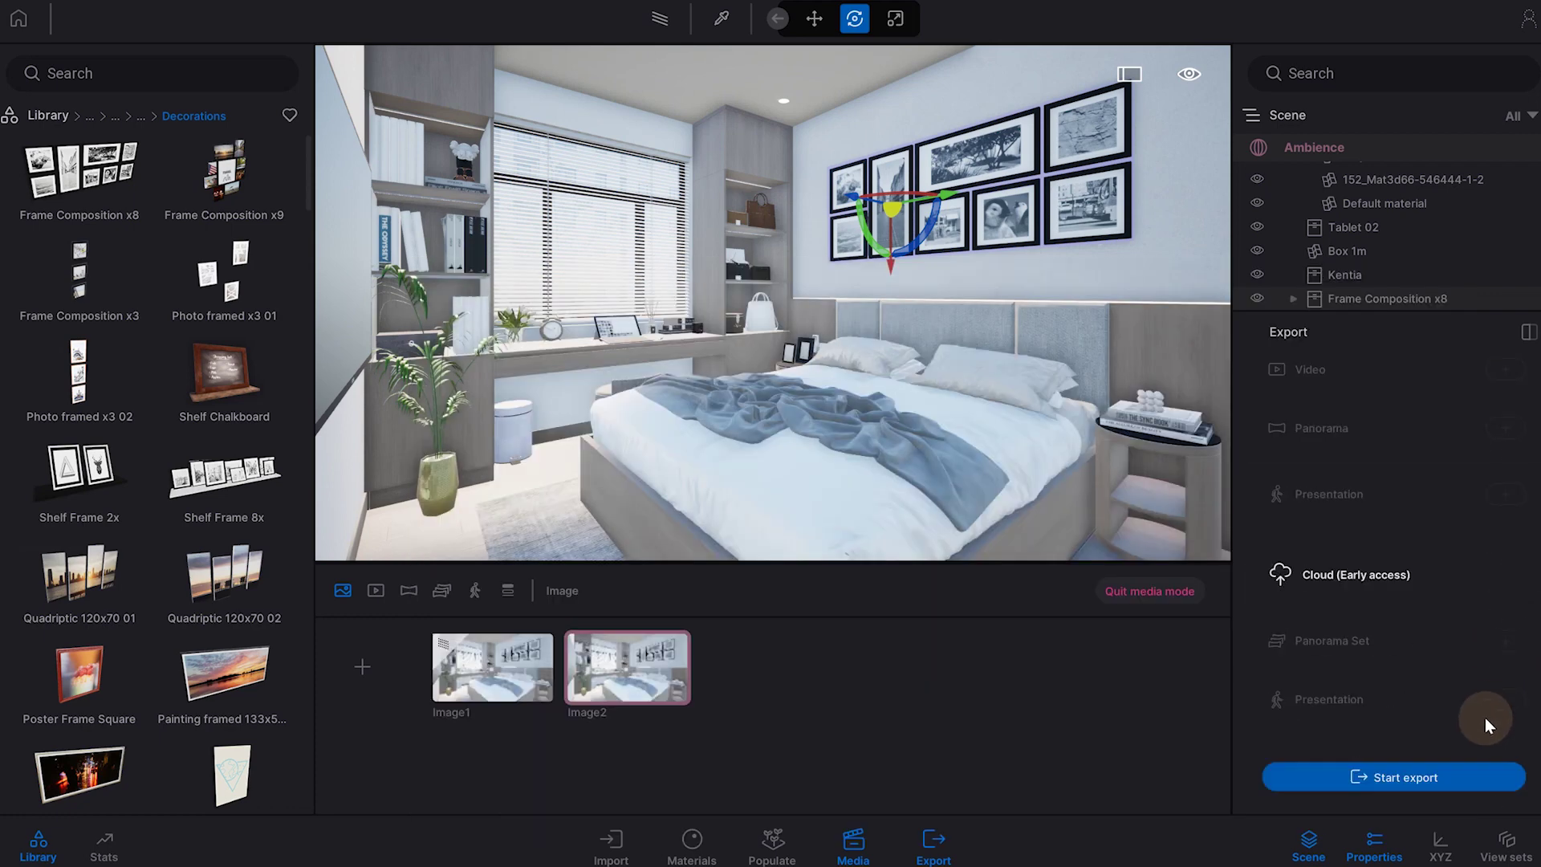
pyautogui.click(1444, 778)
pyautogui.click(71, 341)
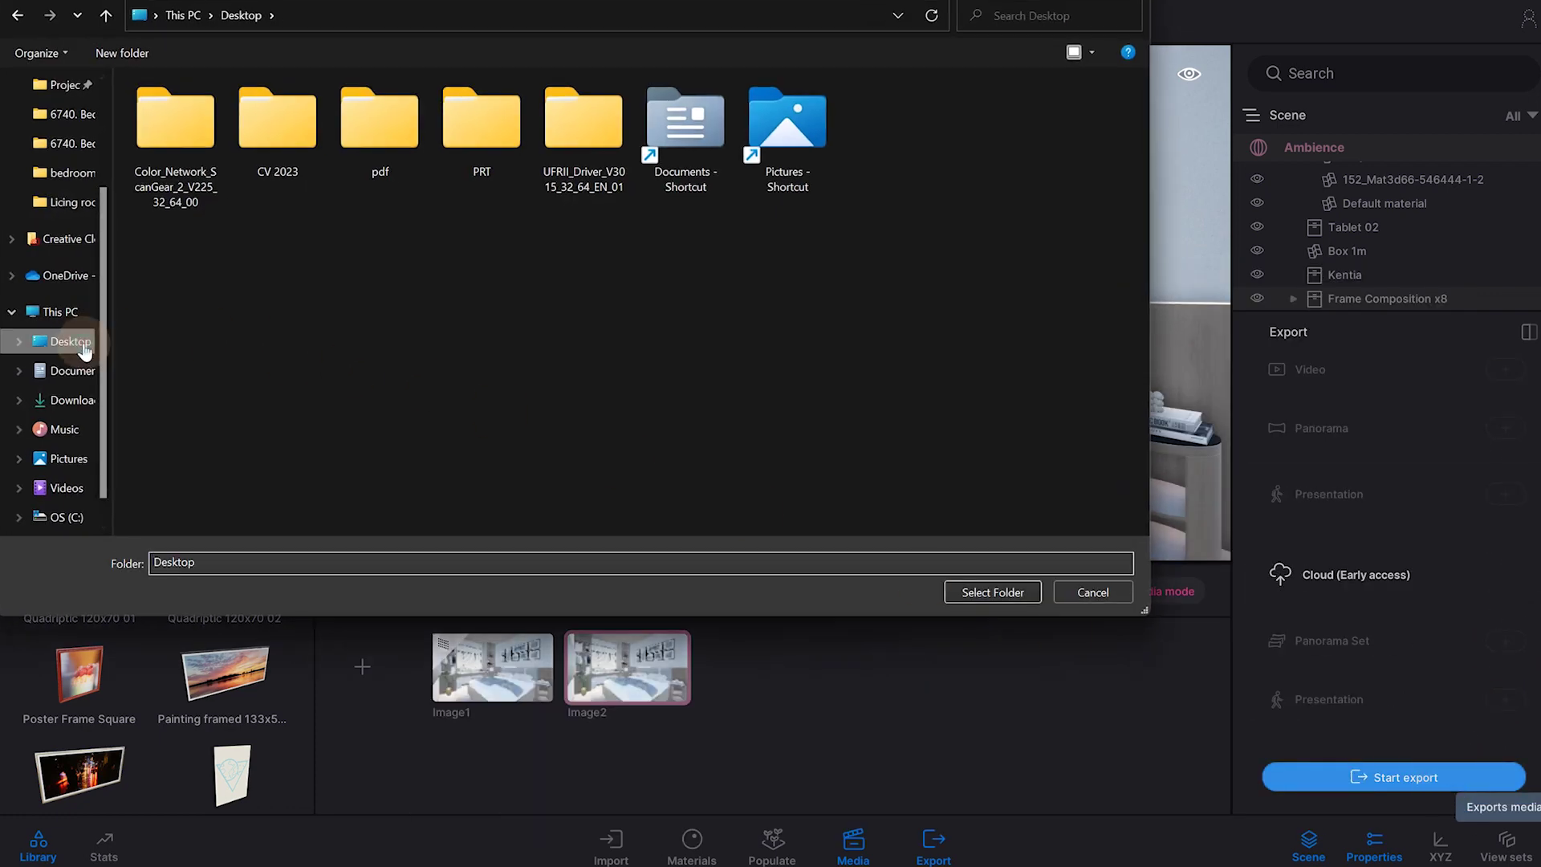
pyautogui.click(972, 591)
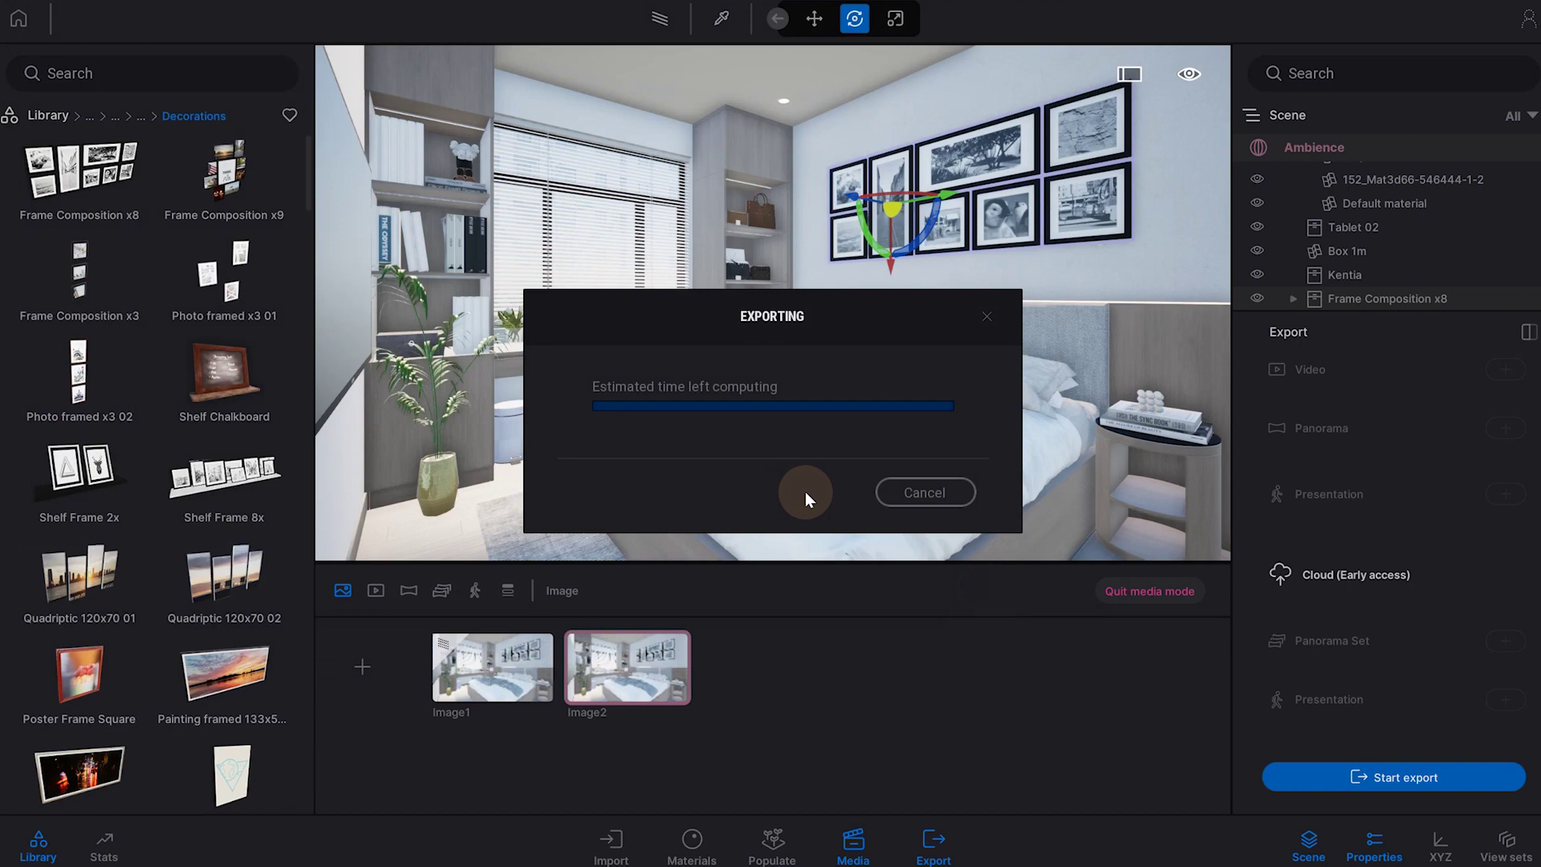